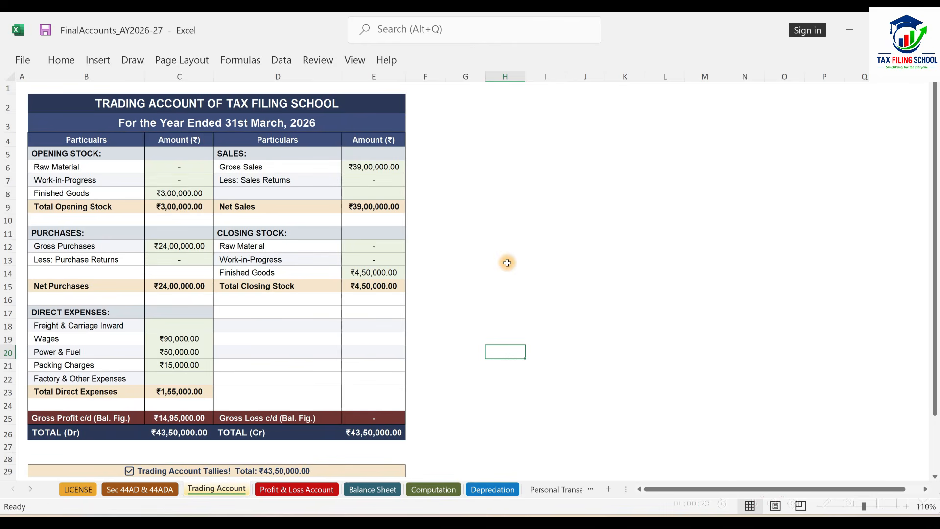
Review the Trading Account, Profit & Loss Account, Balance Sheet, Computation and Depreciation sheets of the FinalAccounts_AY2026-27 workbook.
left_click(297, 489)
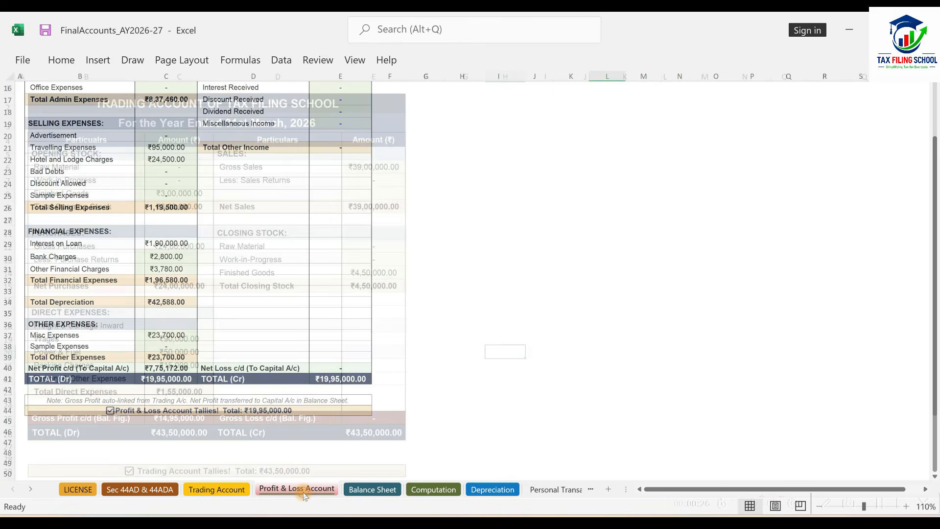
scroll(415, 356, "up", 4)
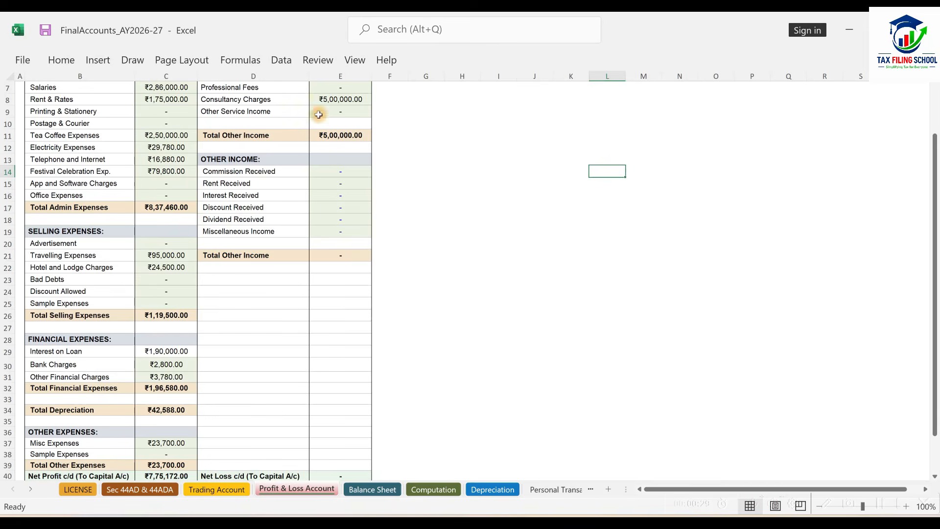
left_click(373, 489)
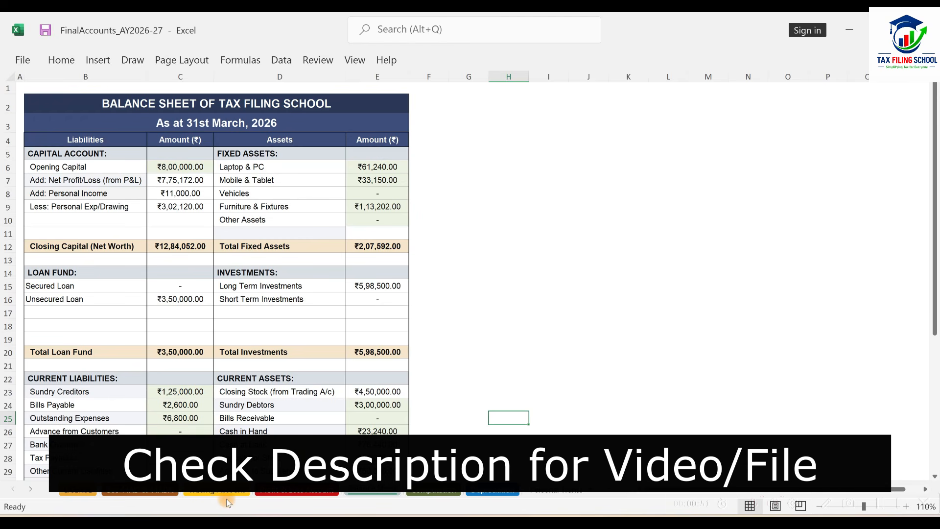
left_click(296, 489)
scroll(399, 303, "up", 2)
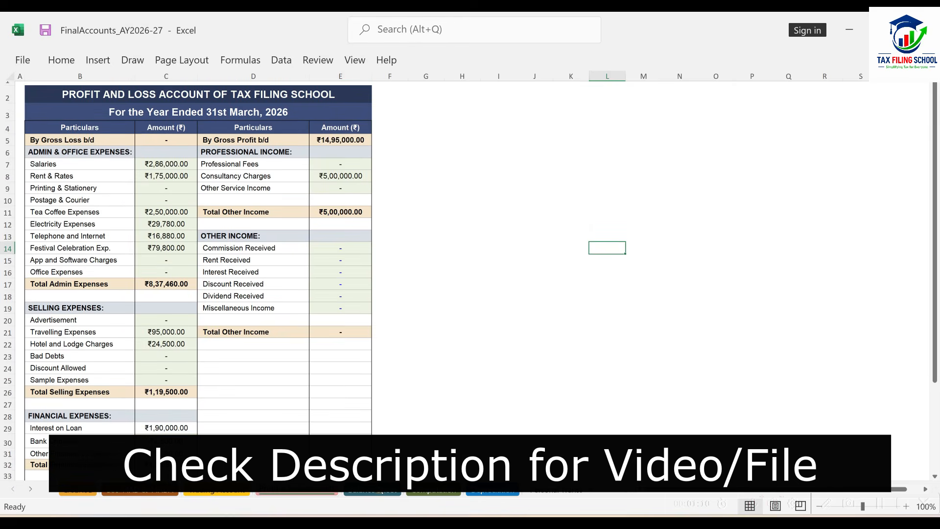
left_click(373, 490)
left_click(433, 495)
left_click(504, 495)
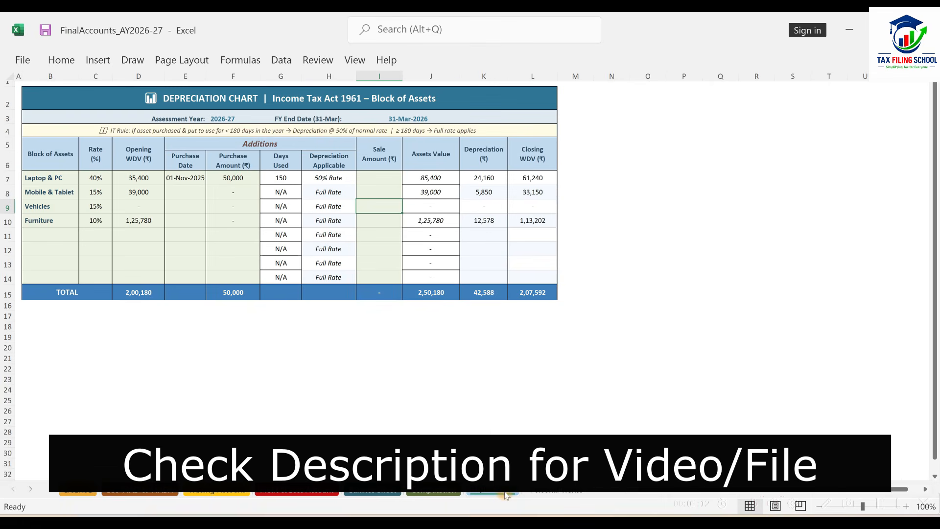
left_click(142, 490)
left_click(188, 490)
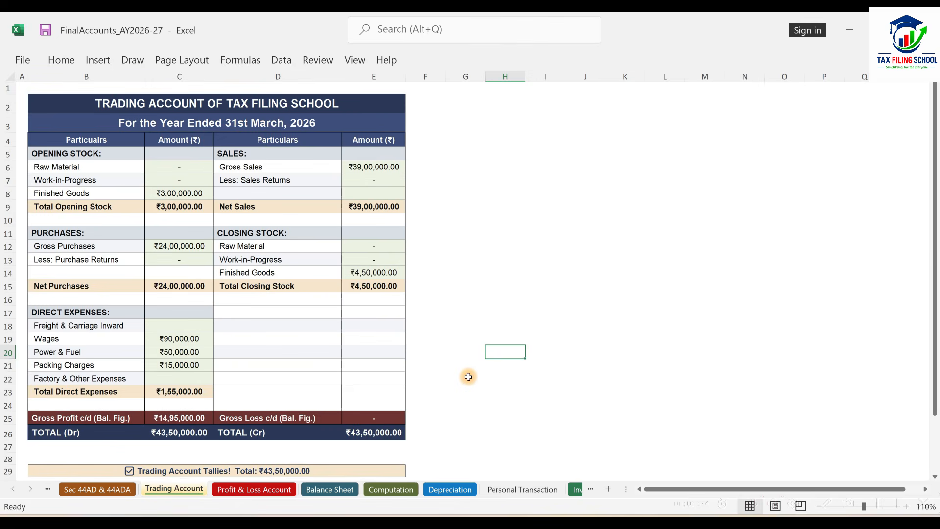
Switch to the Income Tax e-Filing portal in the browser and open its login page.
key("alt+Tab")
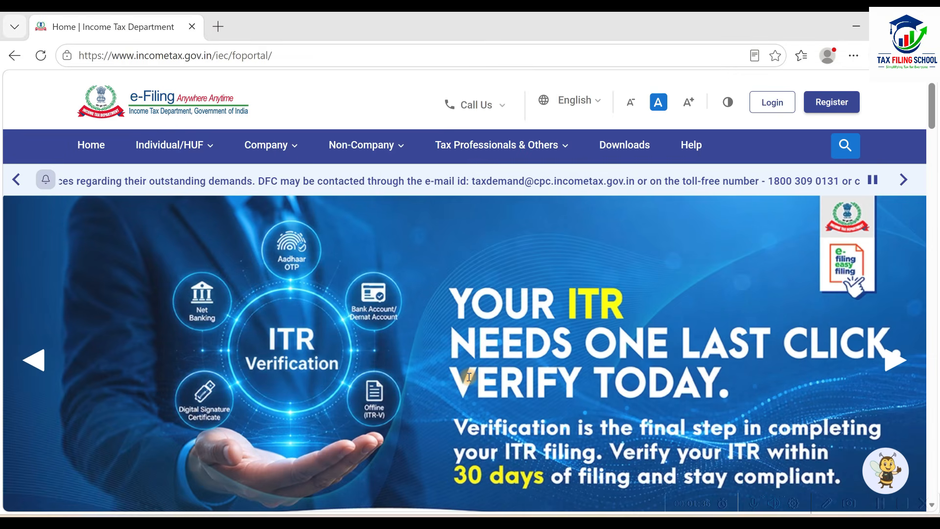
left_click(767, 98)
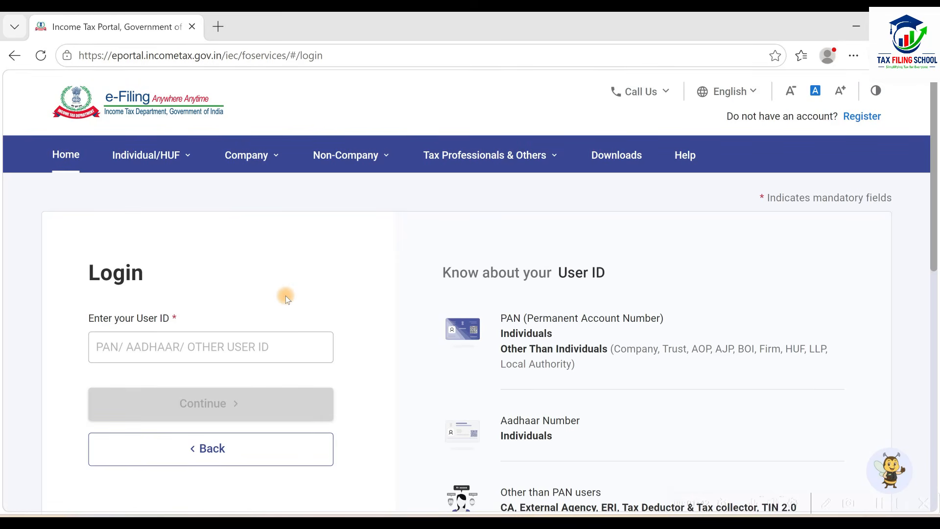
scroll(286, 296, "down", 2)
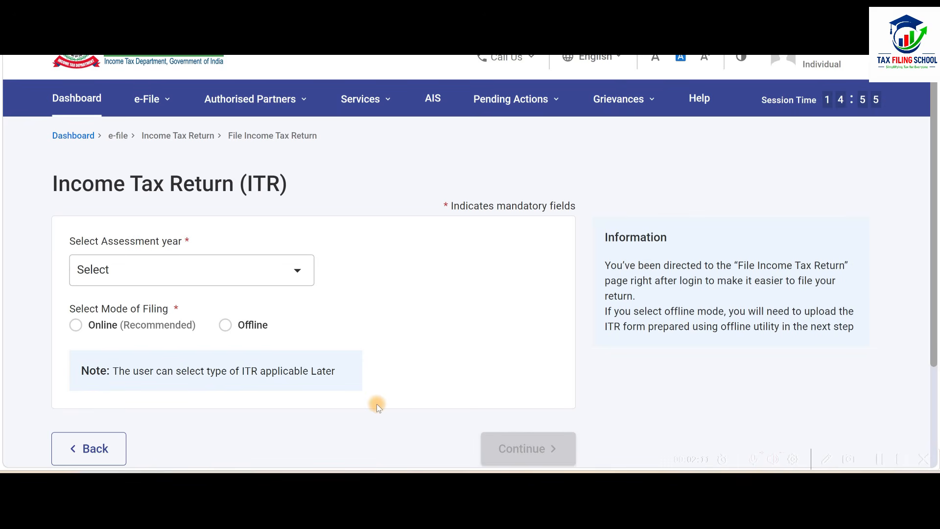
Return to the portal dashboard and start filing the return for Assessment Year 2026-27.
left_click(100, 99)
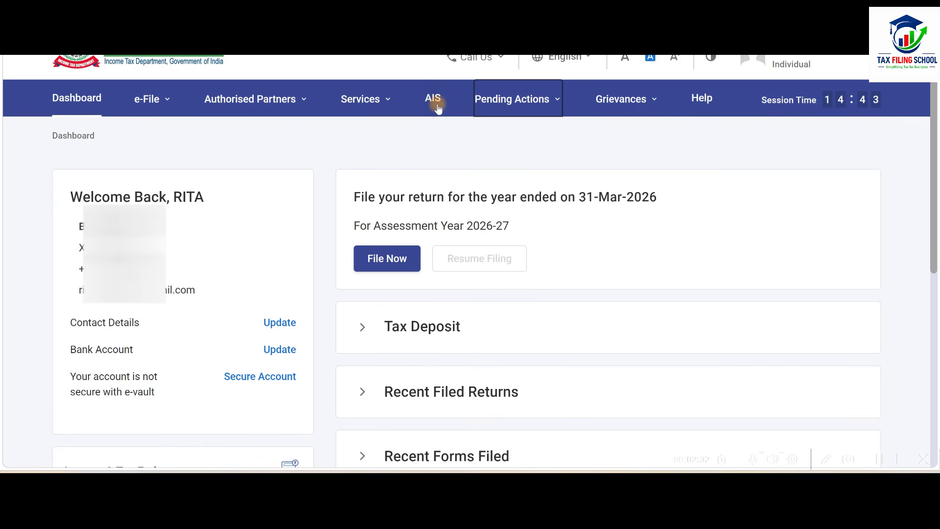
left_click(152, 100)
mouse_move(255, 142)
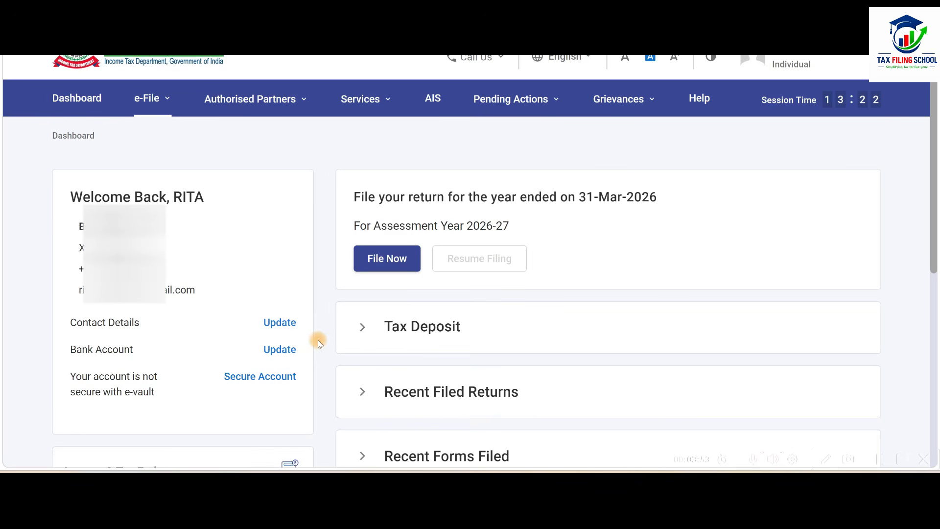
left_click(398, 261)
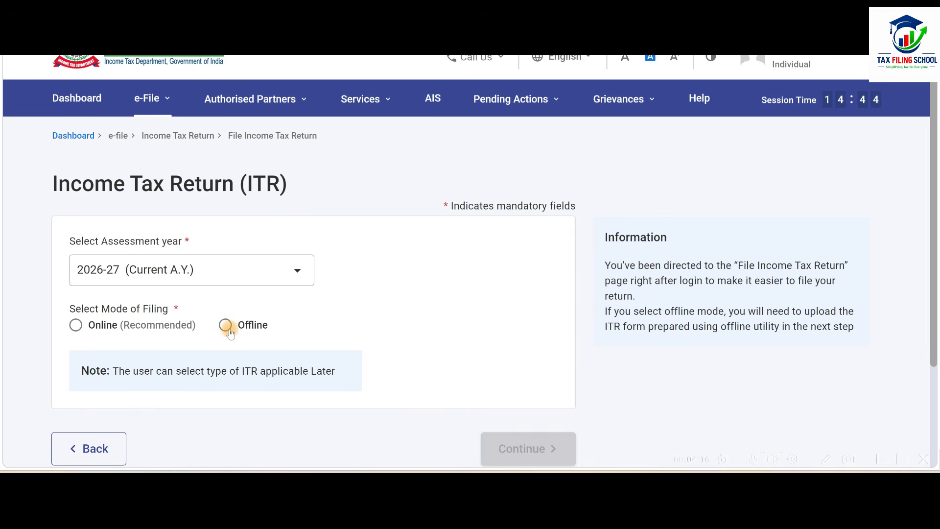
Choose Online as the mode of filing for the 2026-27 return and continue.
left_click(77, 326)
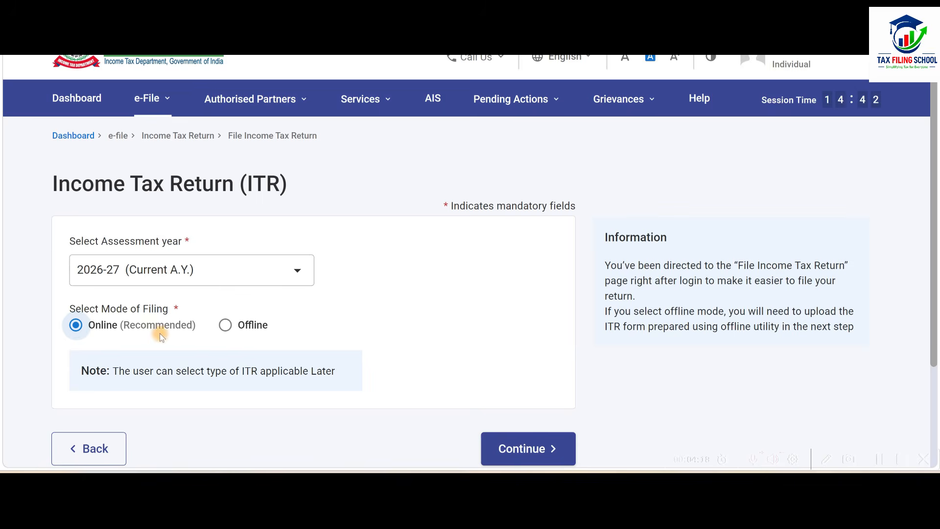
scroll(182, 334, "down", 2)
left_click(522, 340)
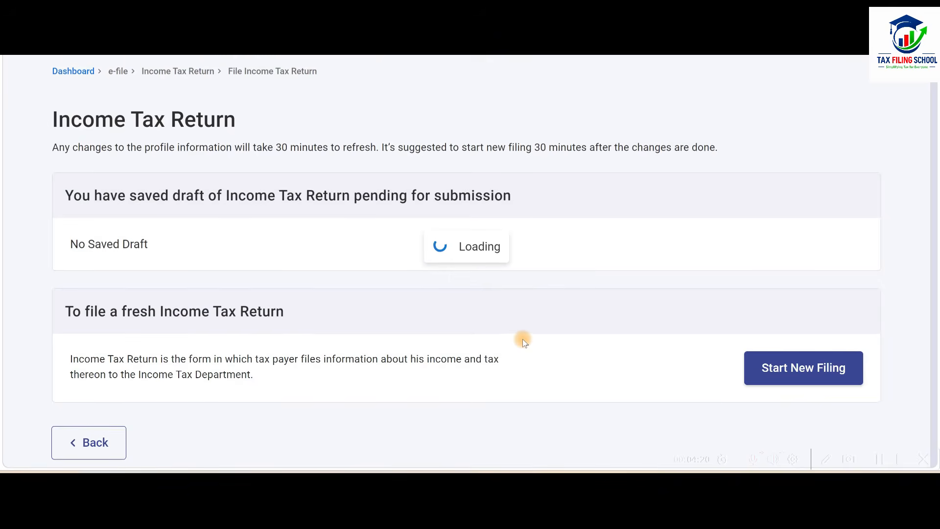
Start a new income tax return filing and proceed with the Individual status.
scroll(515, 279, "down", 2)
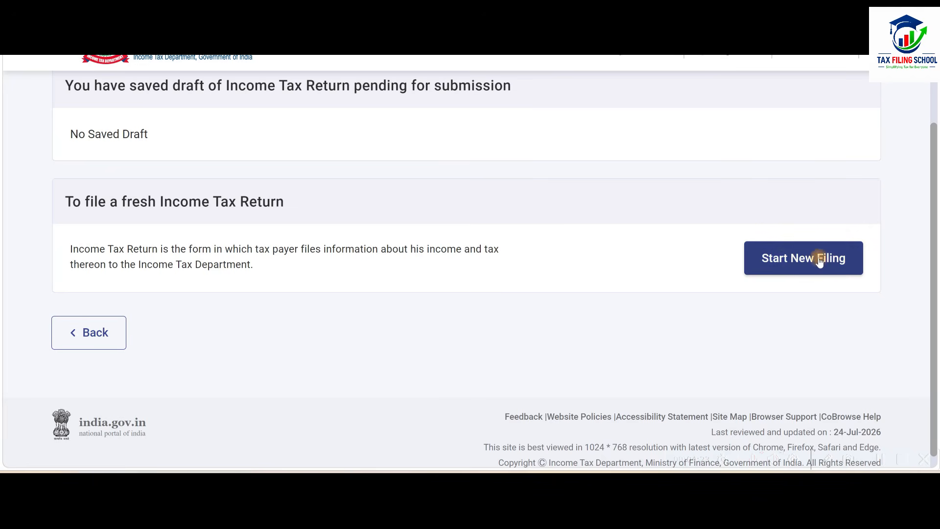
left_click(784, 257)
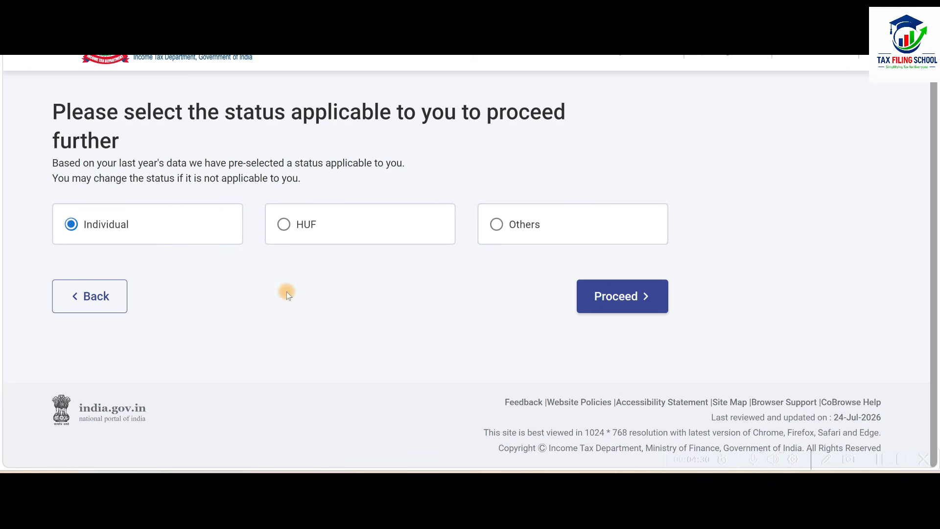
left_click(620, 296)
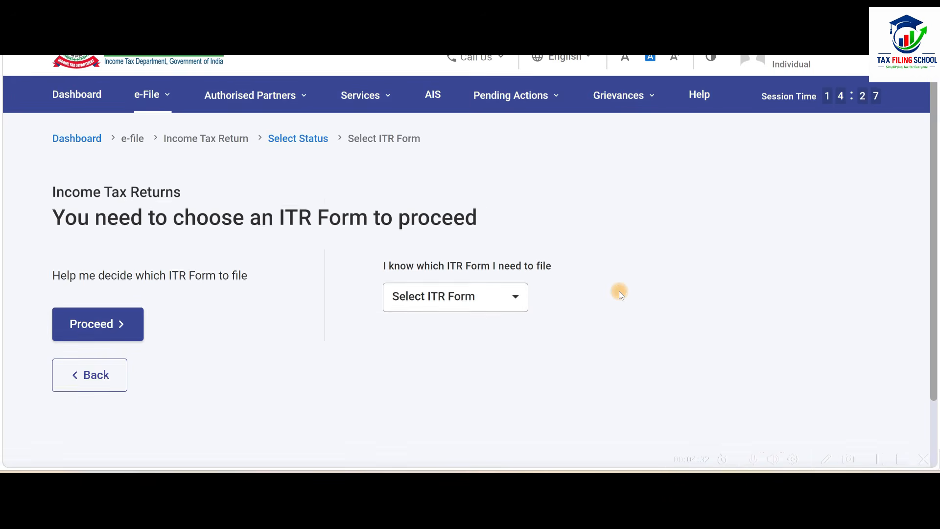
Choose the ITR-3 form, acknowledge the new tax regime notice and get started with the return.
left_click(475, 301)
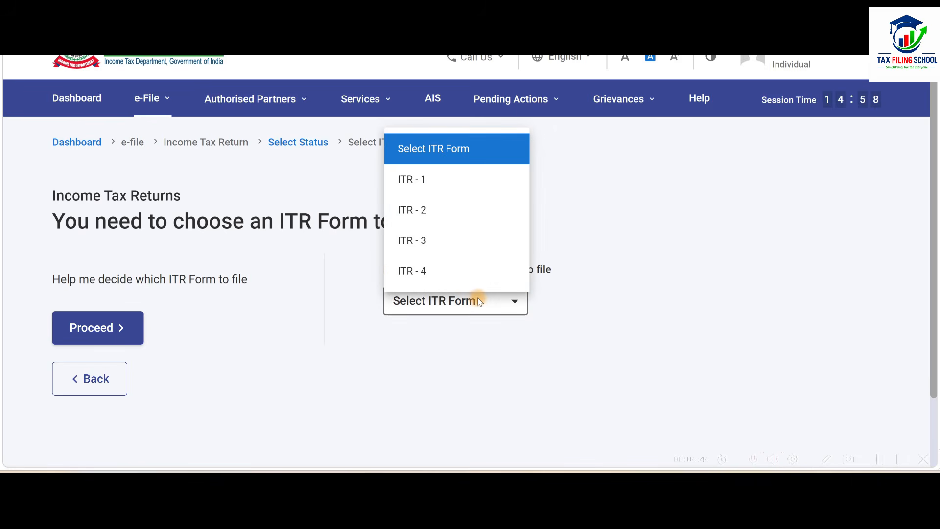
left_click(472, 241)
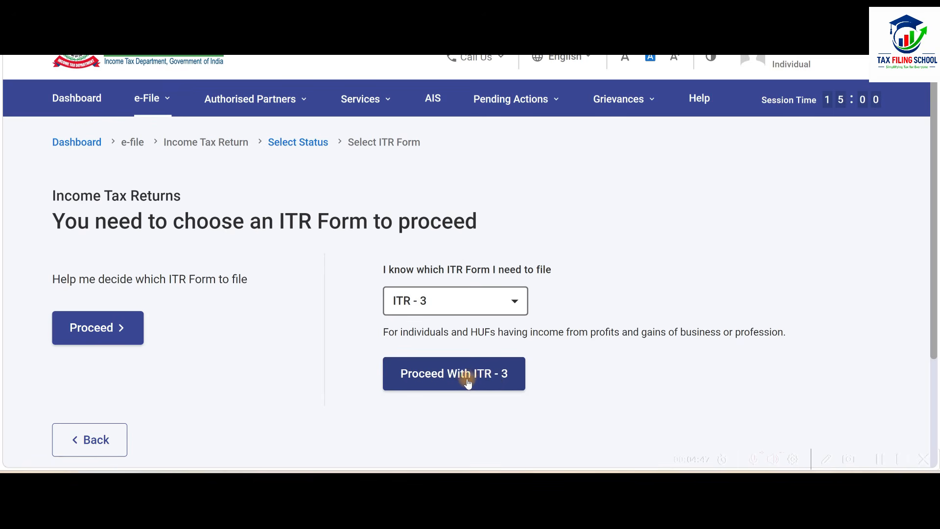
left_click(496, 382)
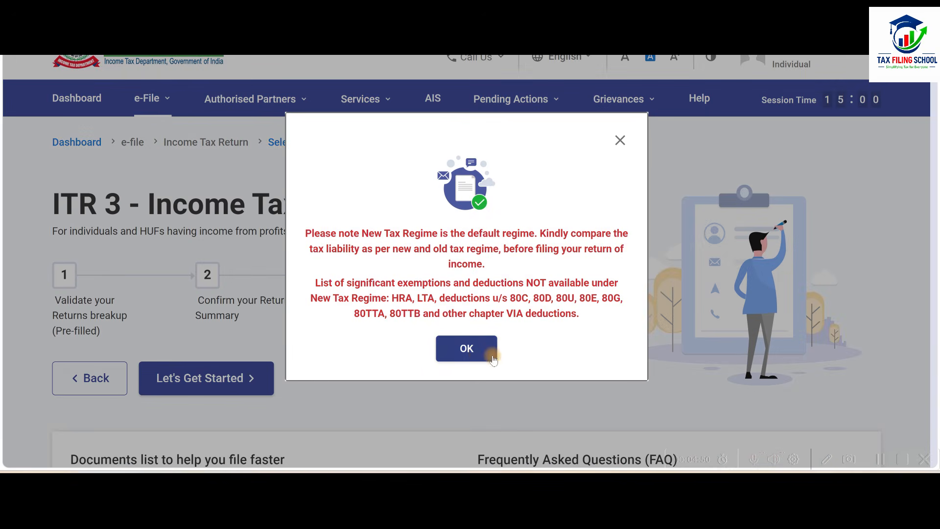
left_click(471, 351)
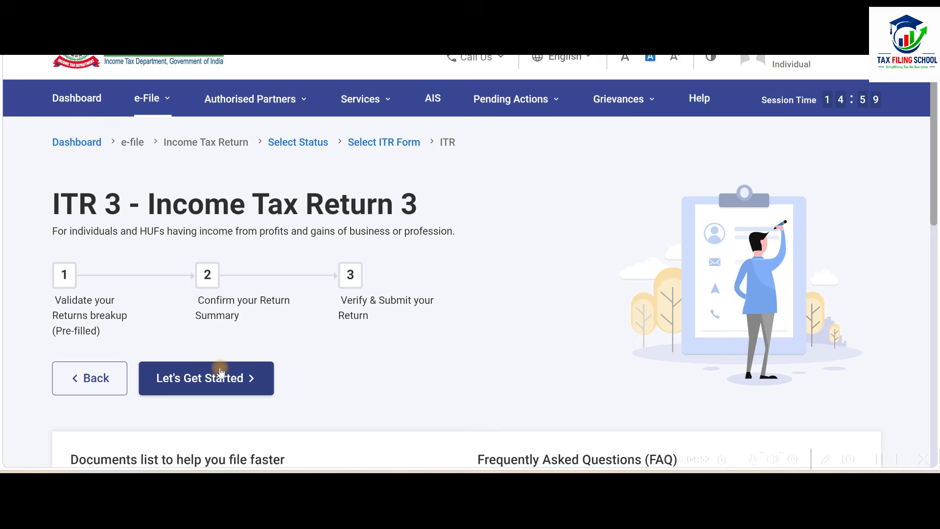
left_click(243, 383)
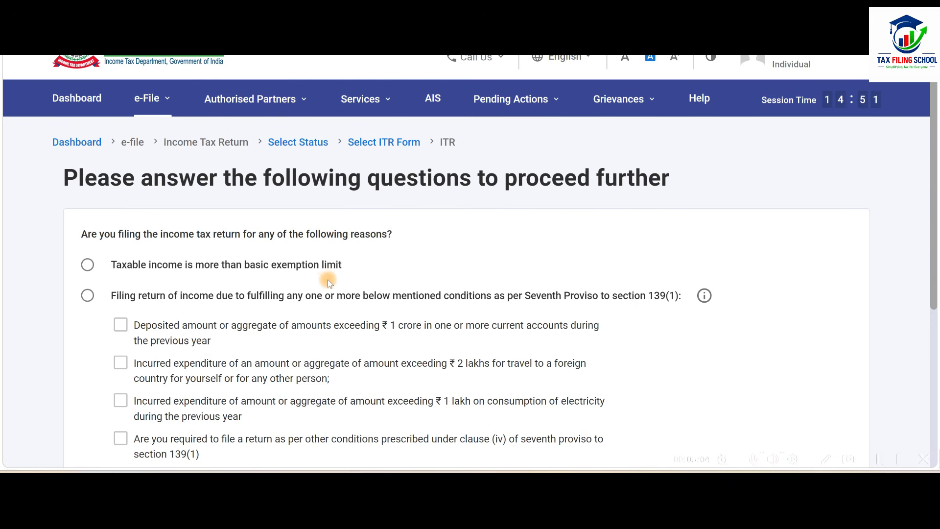
Give "Taxable income is more than basic exemption limit" as the reason for filing and continue.
scroll(357, 246, "down", 2)
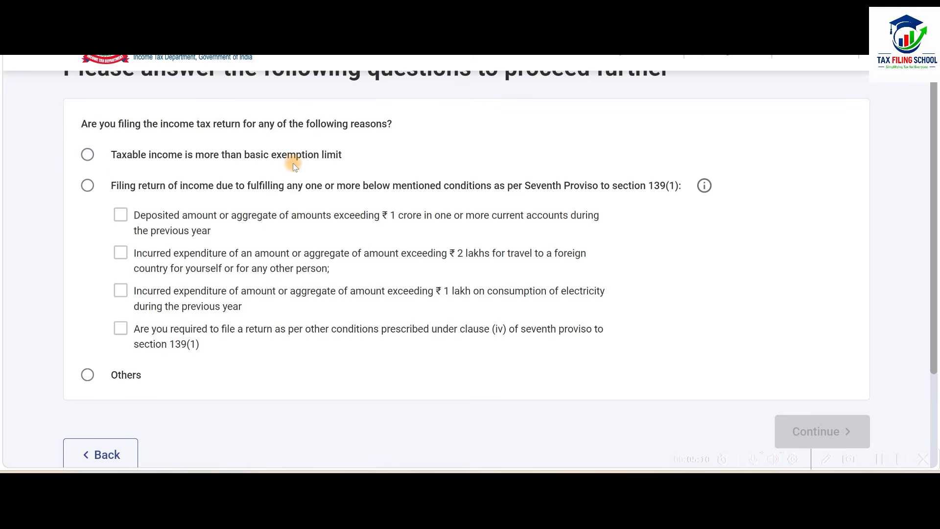
left_click(87, 156)
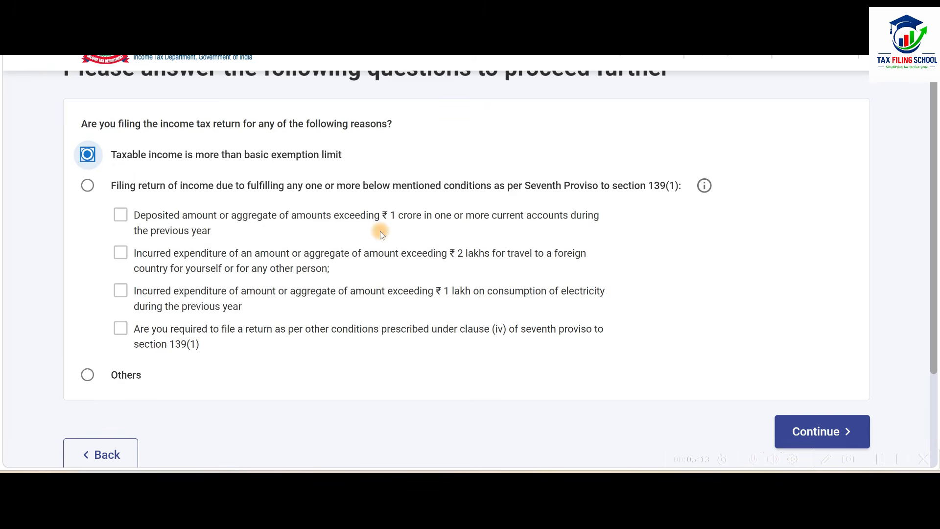
scroll(380, 231, "down", 2)
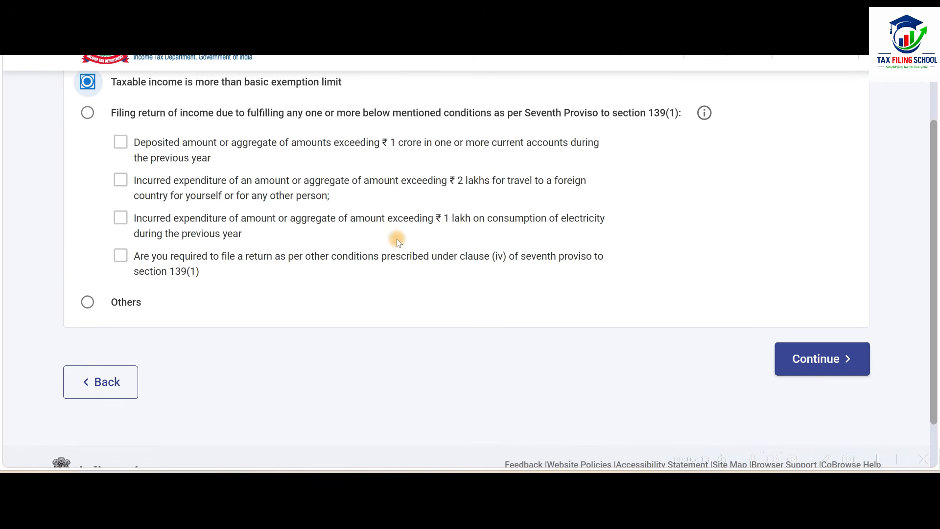
left_click(818, 363)
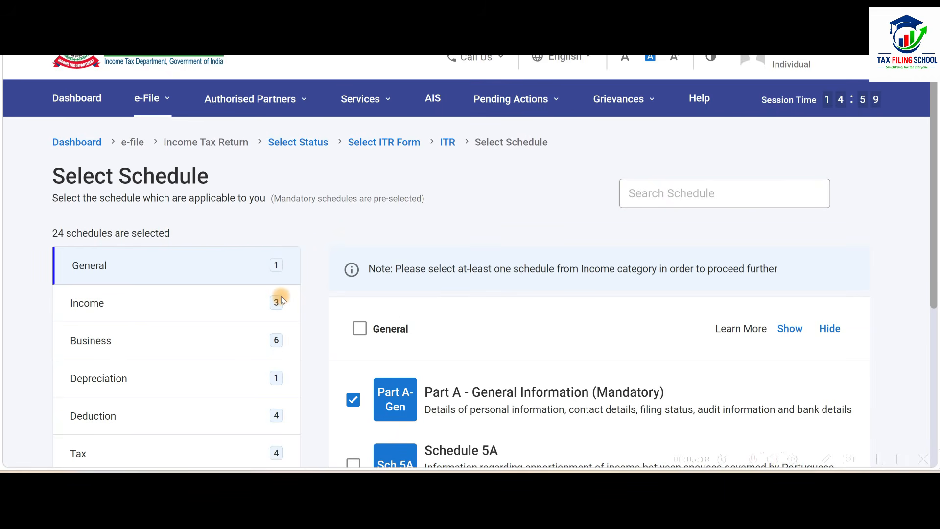
Check the Income, Depreciation and Business schedule categories and continue with the schedule selection.
scroll(283, 300, "down", 3)
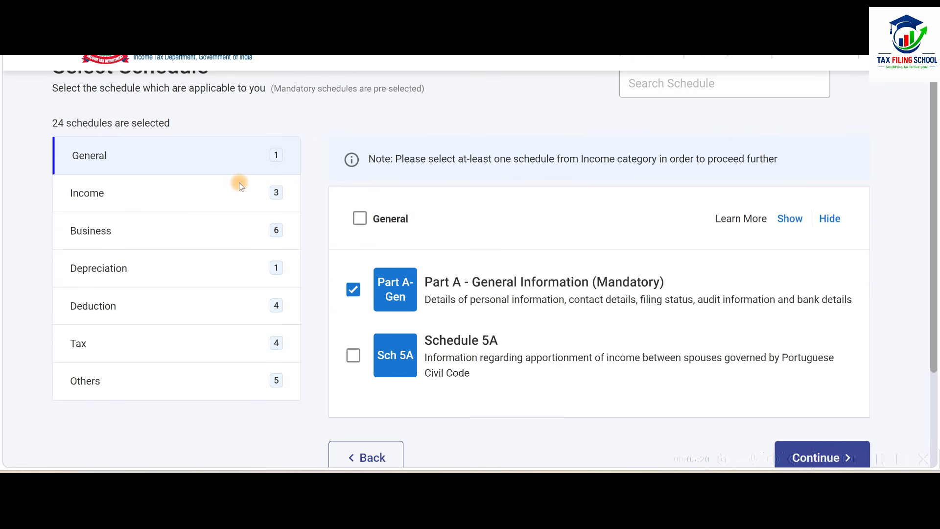
left_click(216, 198)
left_click(209, 275)
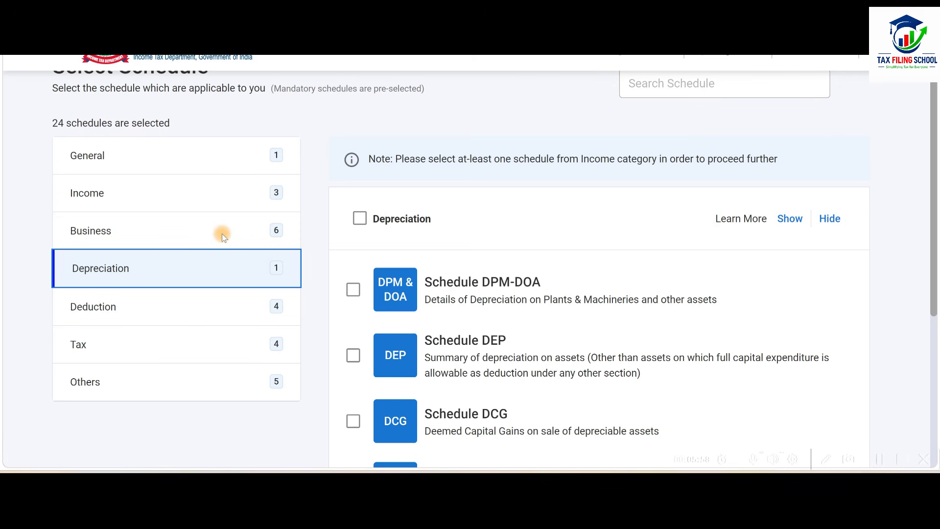
left_click(190, 234)
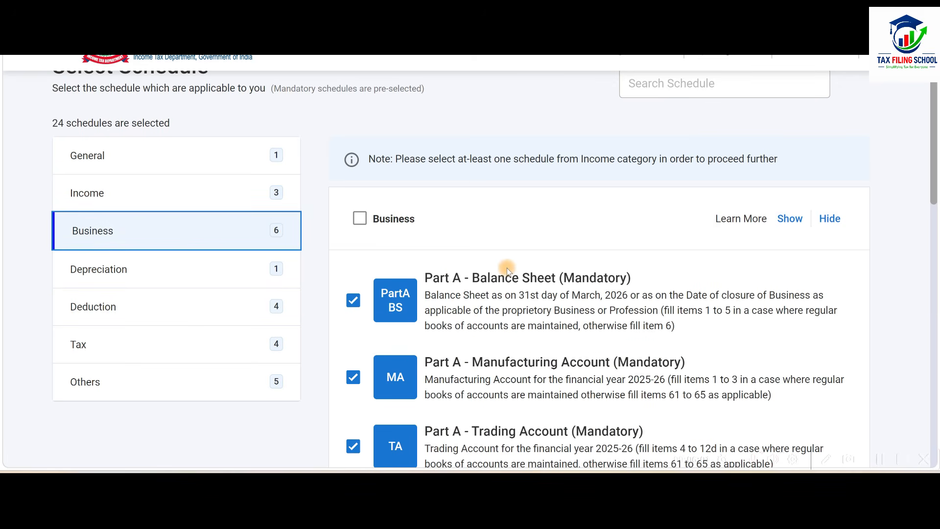
scroll(600, 289, "down", 20)
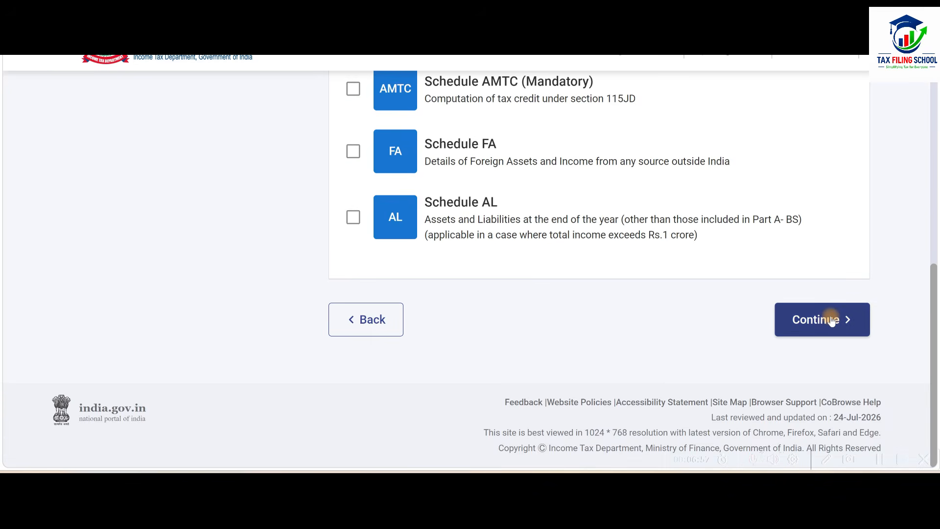
left_click(831, 319)
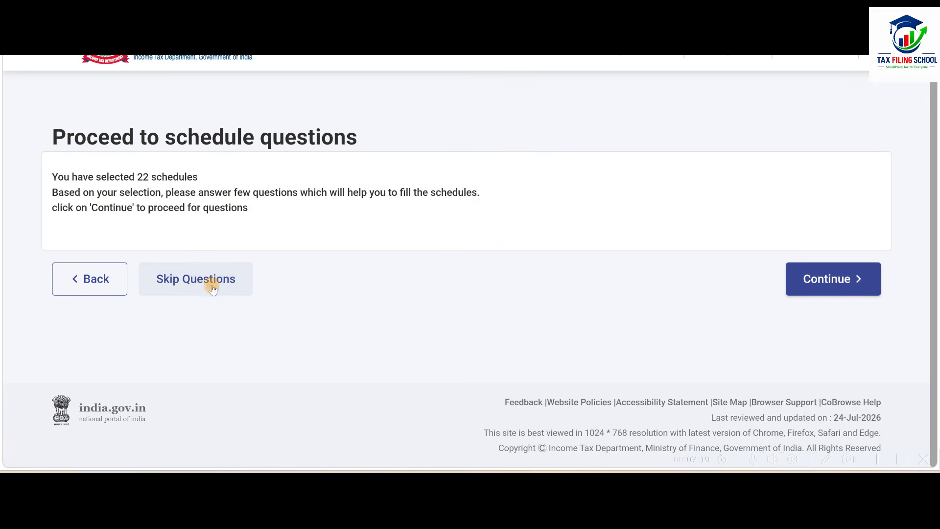
Skip the schedule questions and open Part A - General Information from the return summary.
left_click(221, 284)
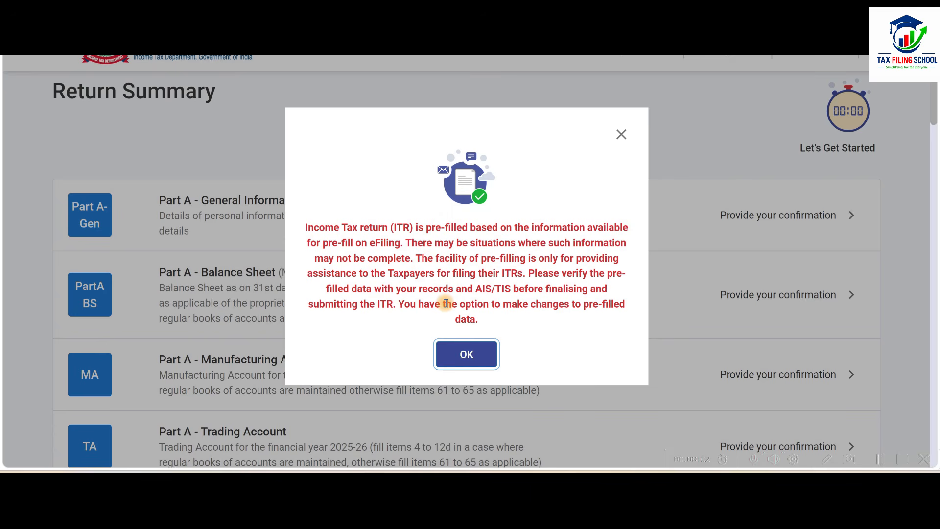
left_click(462, 360)
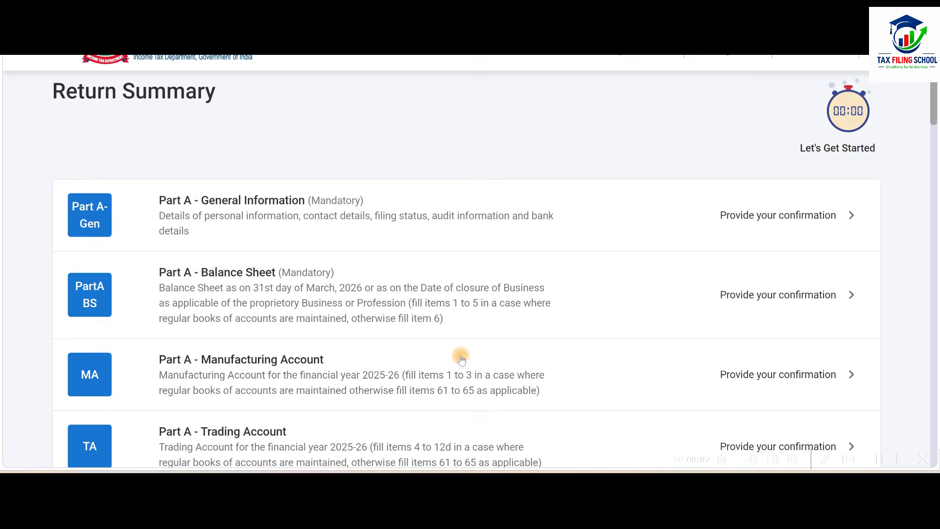
scroll(461, 360, "down", 2)
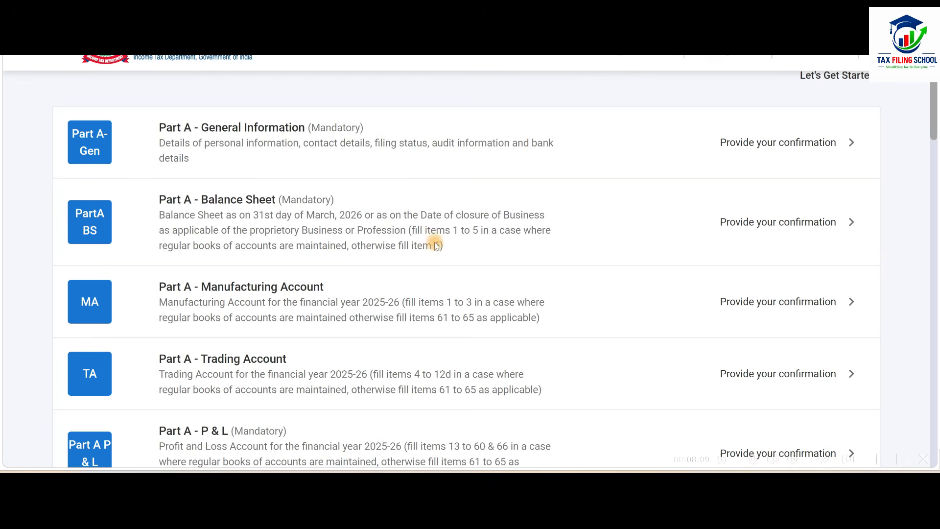
scroll(443, 324, "down", 2)
scroll(443, 323, "up", 2)
scroll(443, 324, "up", 2)
scroll(443, 324, "down", 2)
left_click(606, 151)
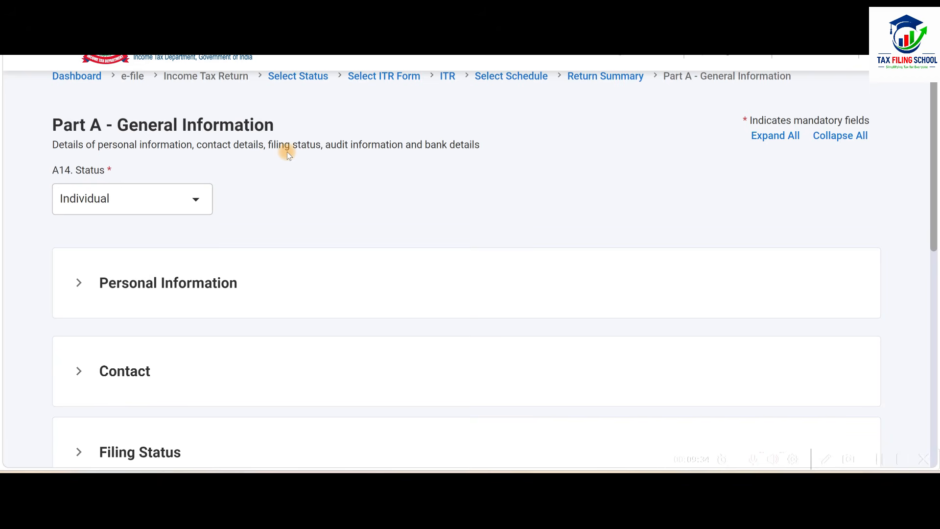
Expand the Filing Status section and set the due date for filing the return to 31st August.
scroll(343, 175, "down", 1)
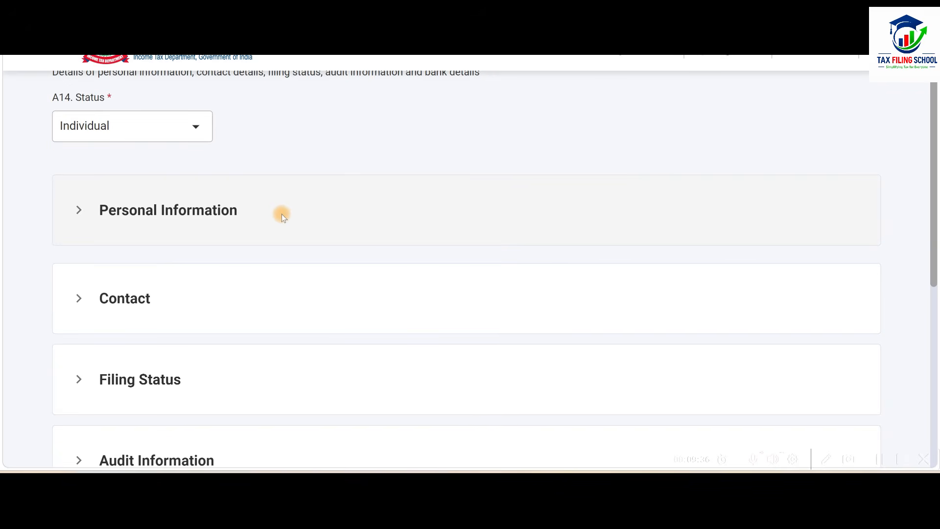
scroll(343, 221, "down", 1)
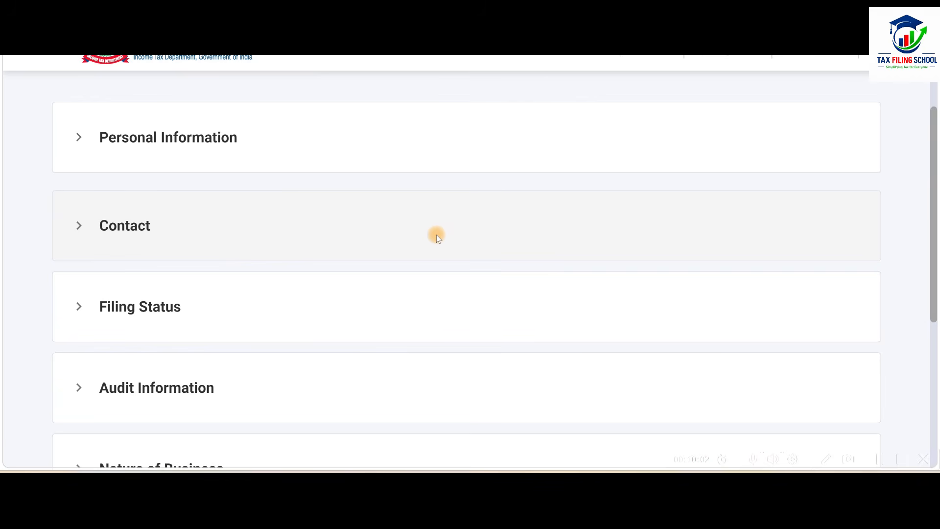
scroll(436, 234, "down", 3)
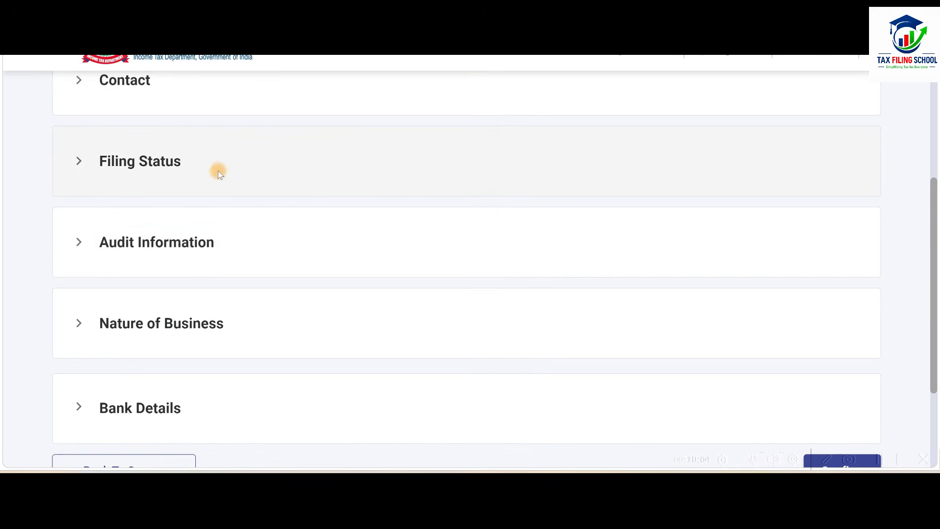
left_click(334, 170)
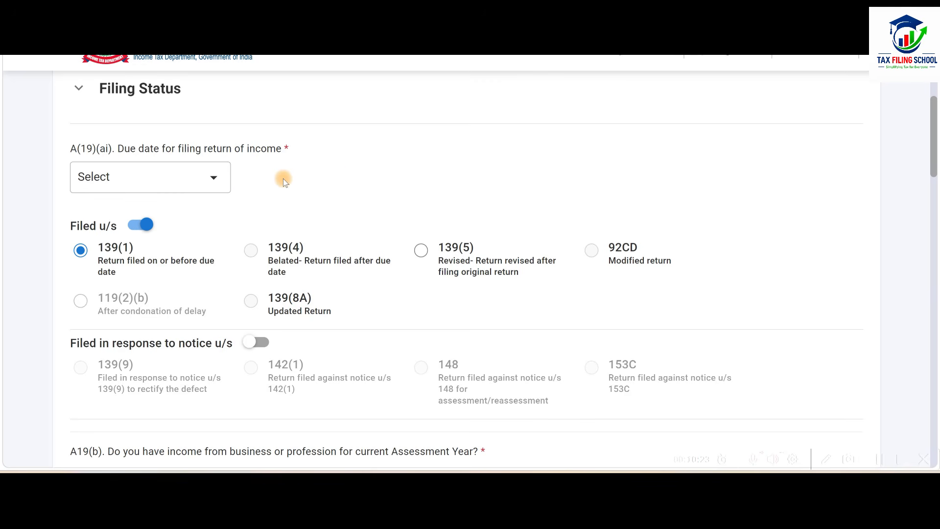
left_click(203, 177)
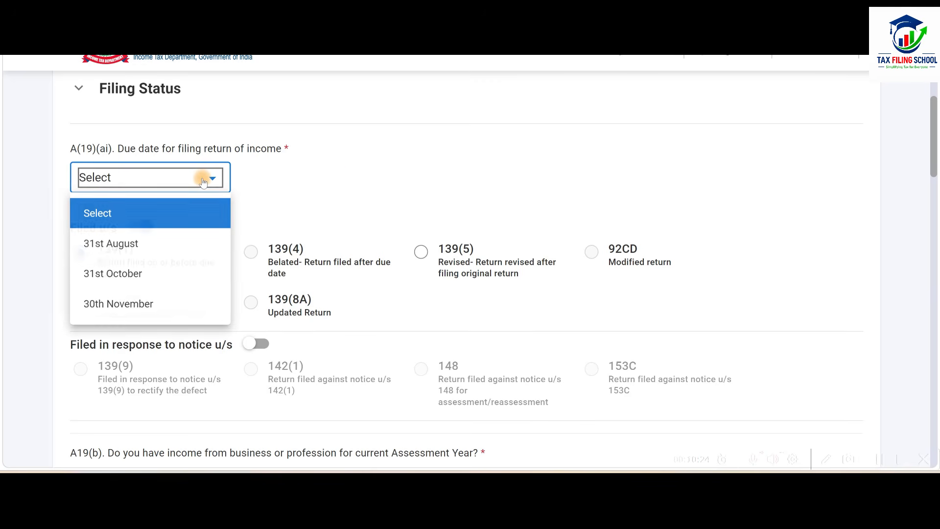
left_click(206, 244)
Declare business or profession income as Yes, and answer No to filing Form 10IEA for earlier years and for the current assessment year.
scroll(252, 200, "down", 2)
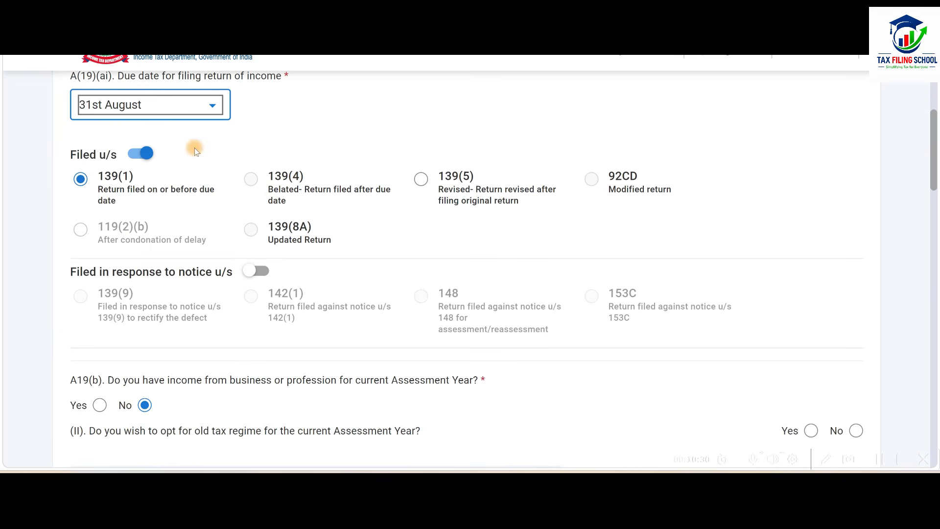
scroll(208, 213, "down", 5)
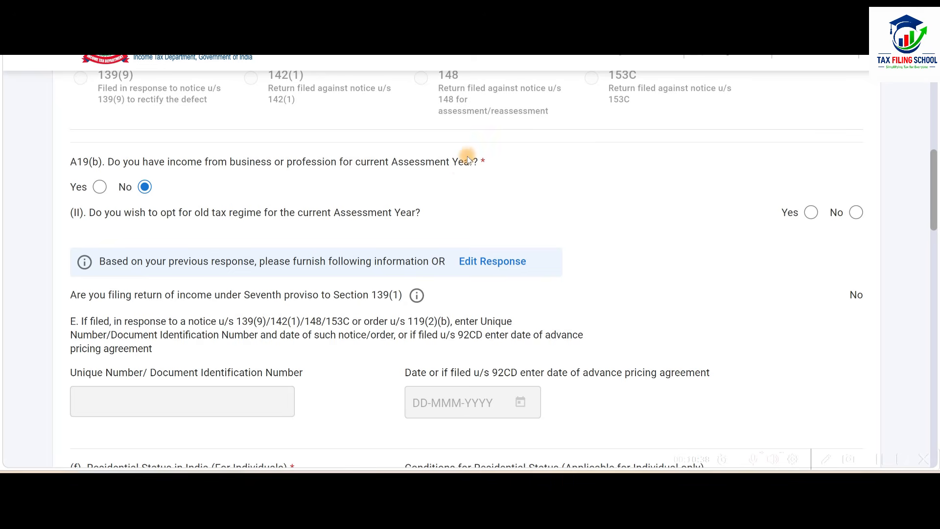
left_click(100, 188)
scroll(426, 194, "down", 2)
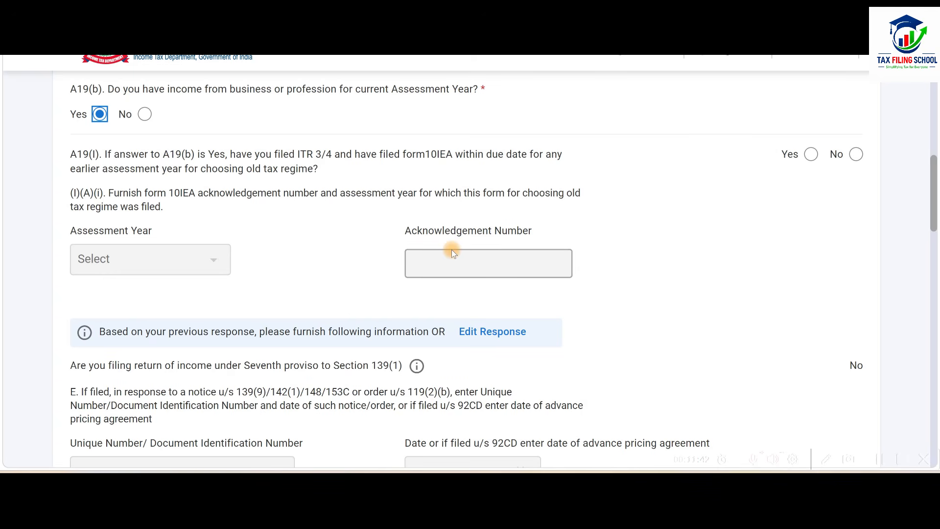
left_click(856, 155)
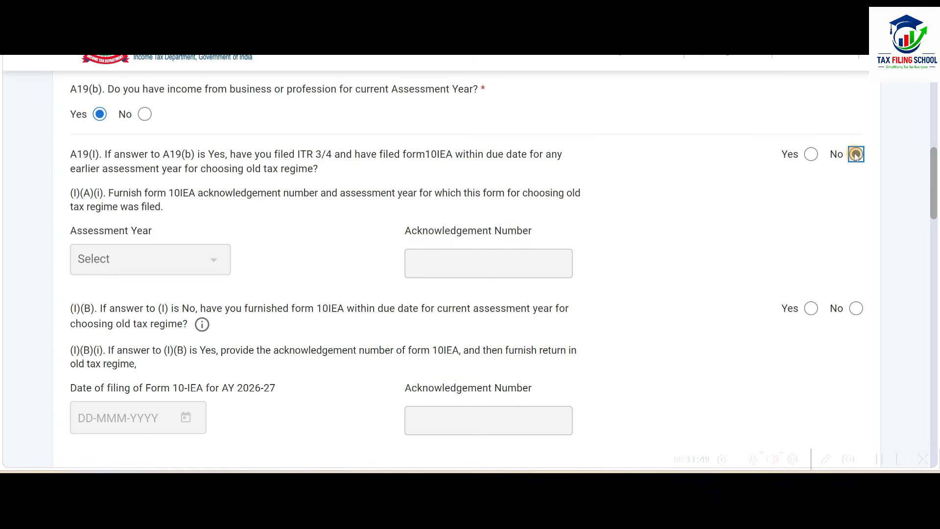
scroll(729, 203, "down", 2)
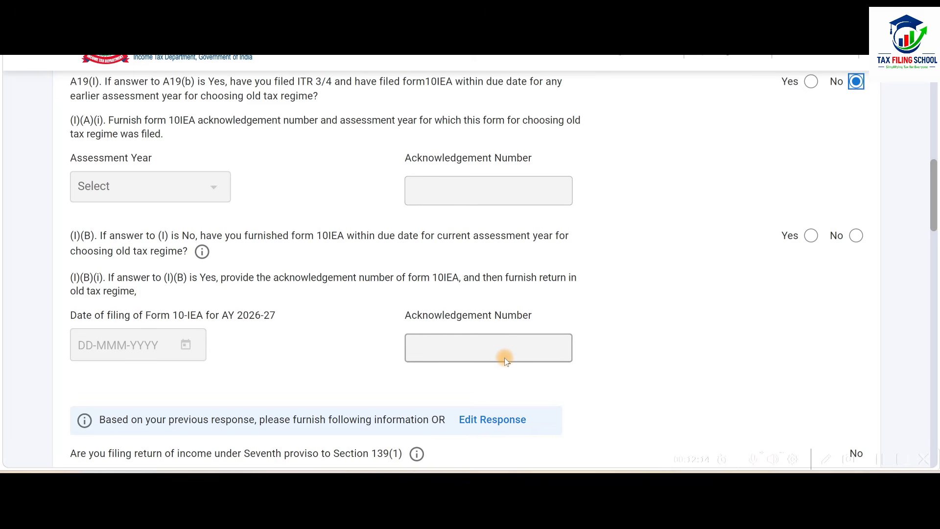
left_click(857, 235)
Set the residential status to Resident, with the condition of being in India for 182 days or more during the previous year.
scroll(651, 275, "down", 5)
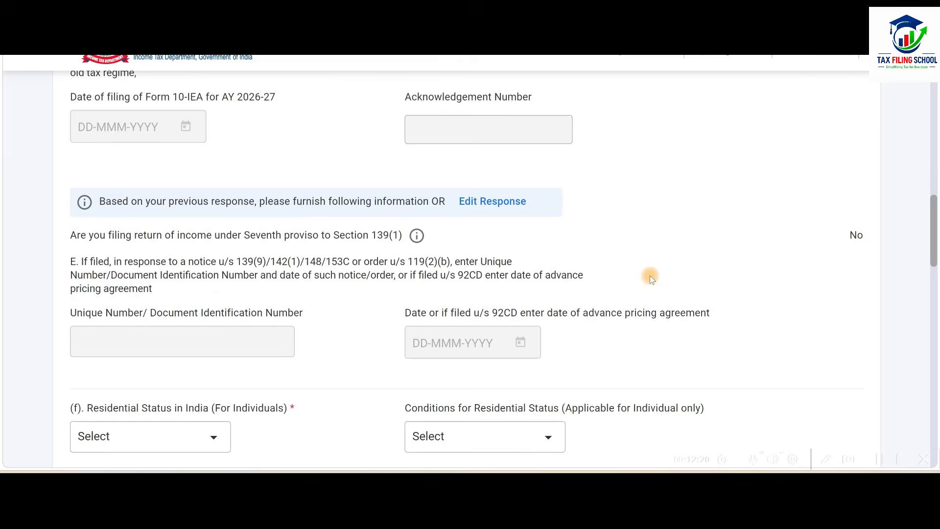
scroll(651, 276, "down", 5)
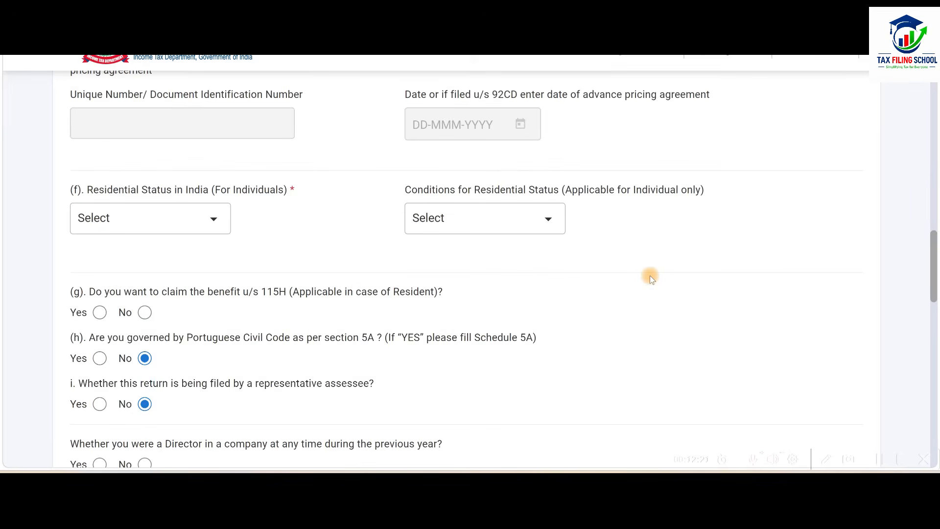
left_click(205, 226)
left_click(129, 283)
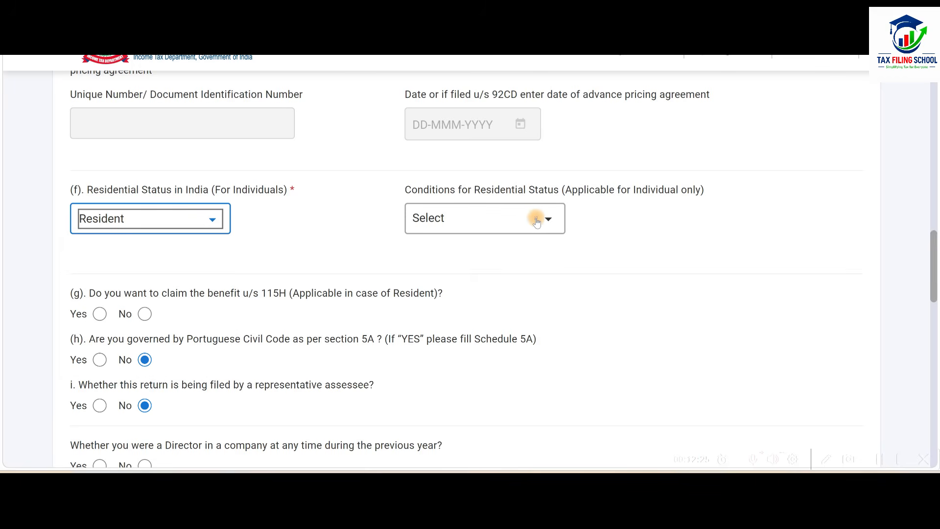
left_click(537, 220)
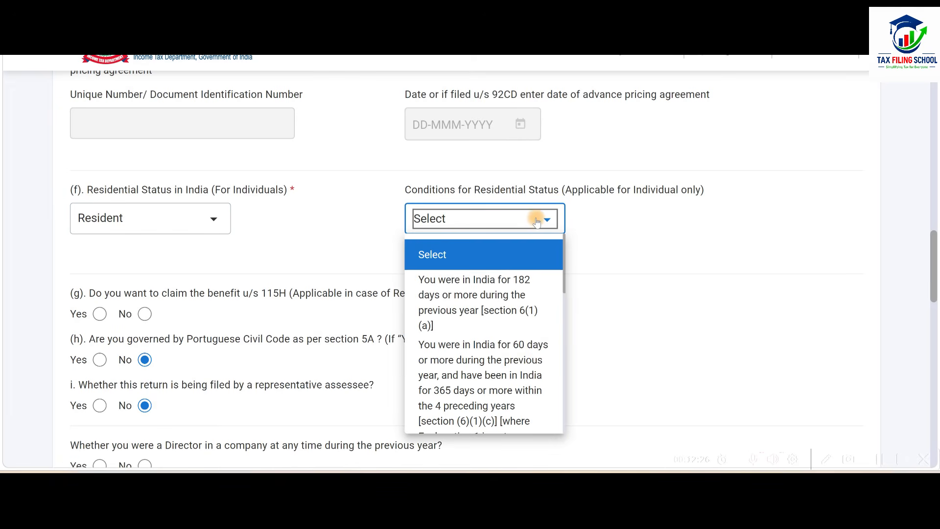
left_click(512, 299)
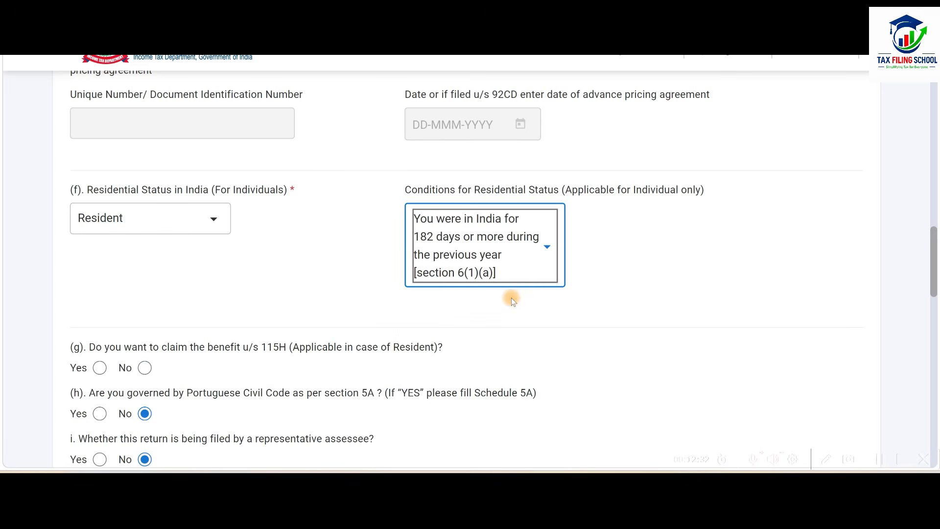
Answer No to the section 115H benefit, company director, firm partner, unlisted equity shares, International Financial Services Centre unit and FPI questions.
scroll(511, 298, "down", 2)
scroll(512, 298, "down", 1)
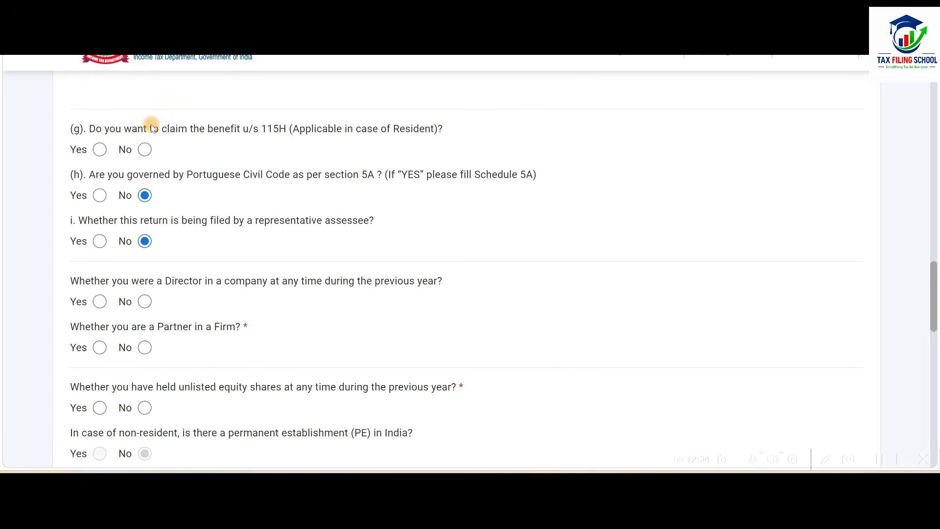
left_click(145, 150)
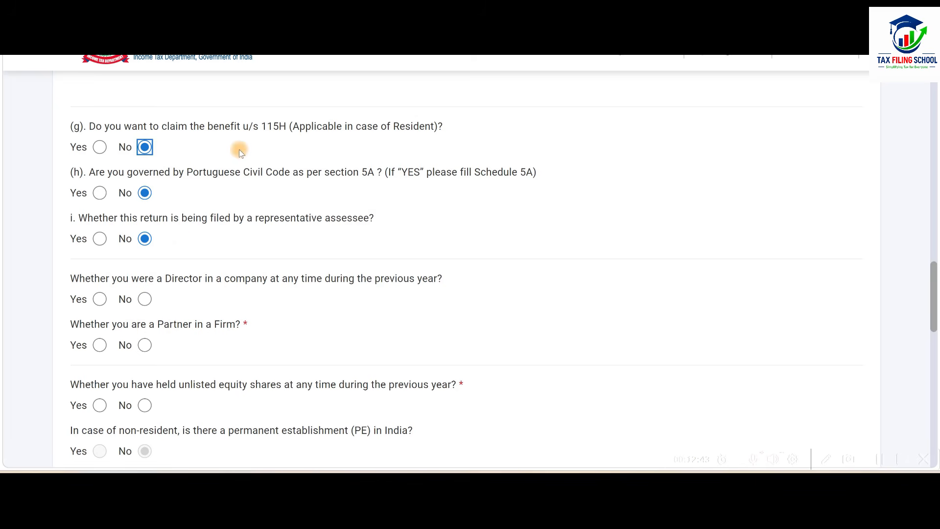
scroll(239, 149, "down", 1)
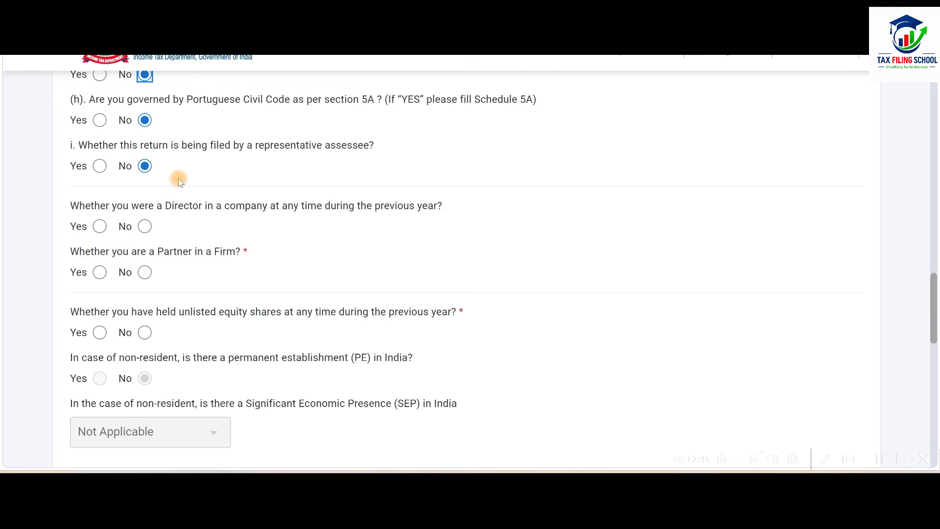
left_click(148, 227)
left_click(146, 273)
scroll(227, 240, "down", 2)
left_click(145, 187)
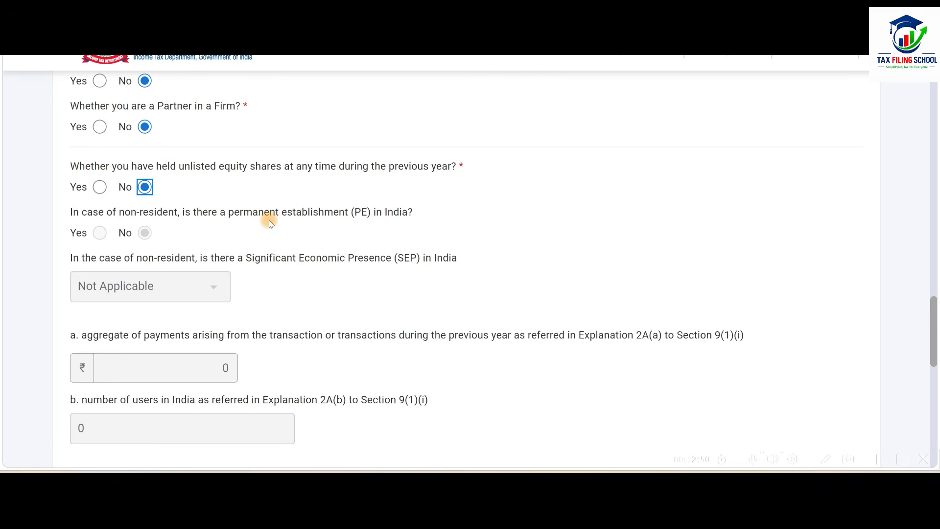
scroll(269, 220, "down", 4)
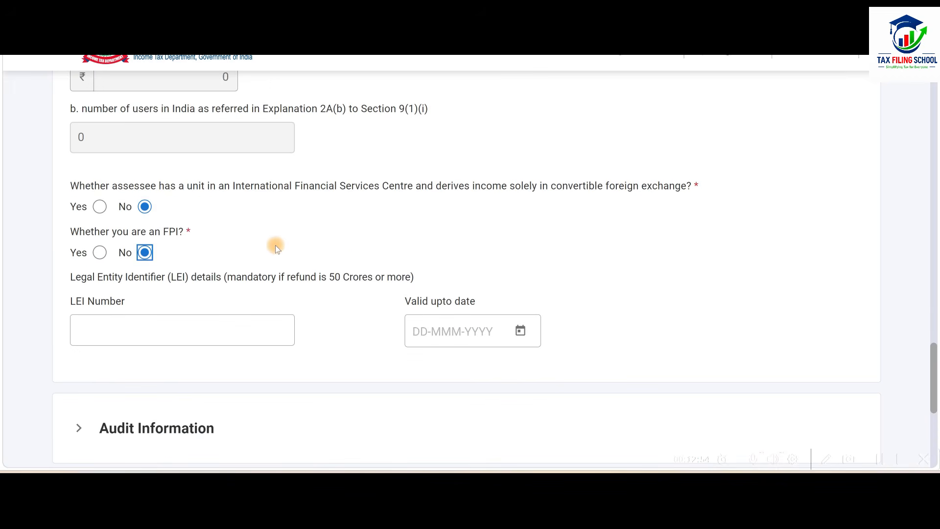
Answer Yes to maintaining accounts under section 44AA in Audit Information, and check the Trading Account sheet in the Excel workbook.
scroll(275, 245, "down", 2)
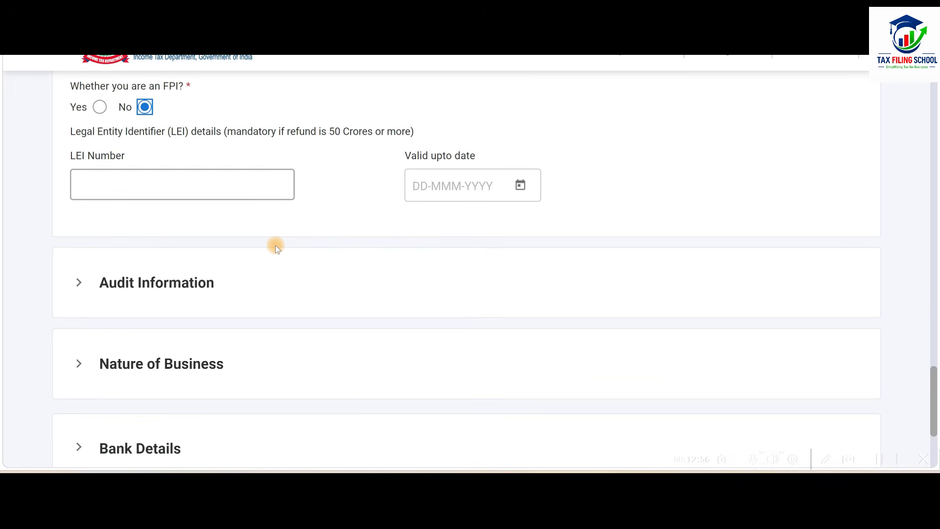
scroll(275, 245, "down", 1)
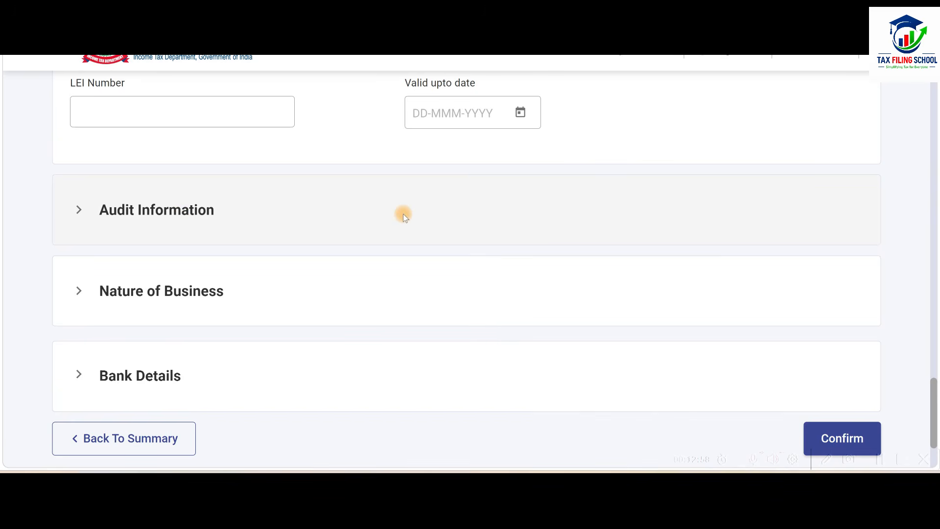
left_click(403, 214)
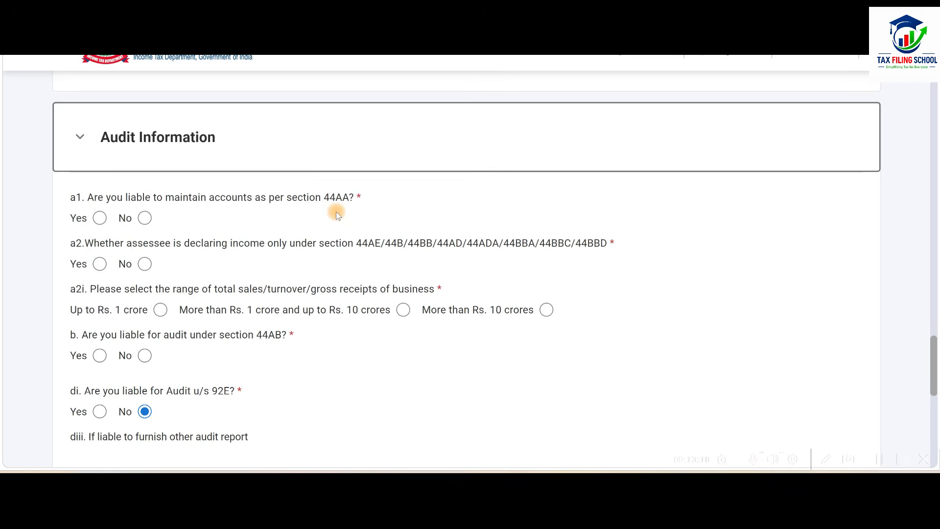
left_click(105, 218)
key("alt+Tab")
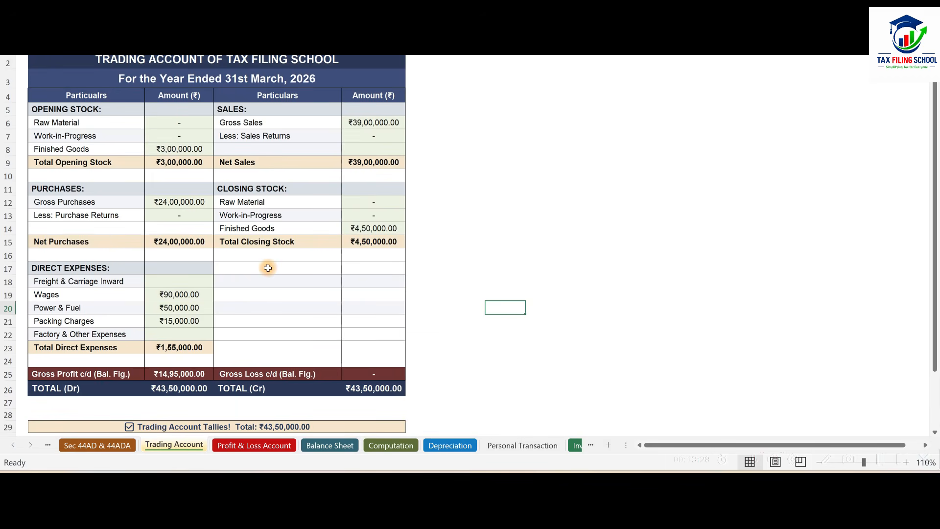
key("alt+Tab")
Answer No to declaring income only under presumptive sections, choose turnover up to Rs. 1 crore, and answer No to section 44AB audit.
scroll(274, 178, "down", 2)
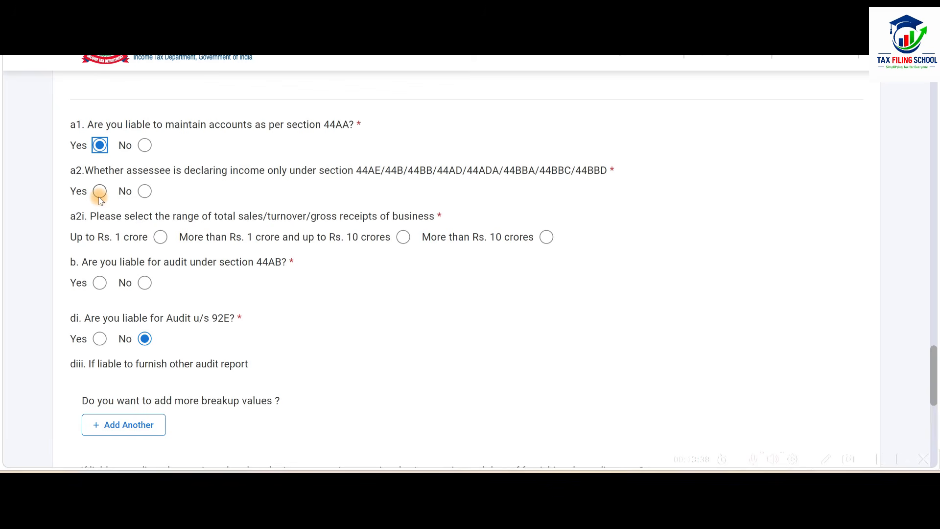
left_click(144, 192)
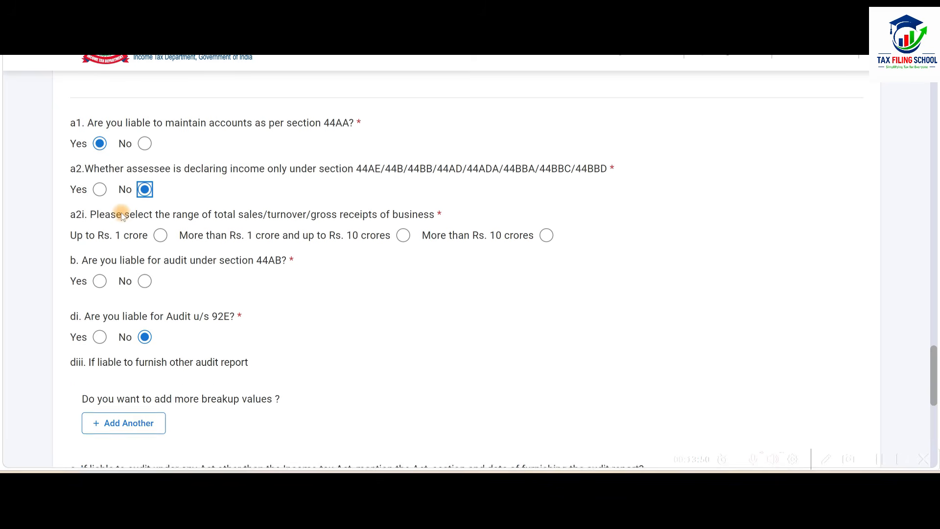
scroll(122, 213, "down", 2)
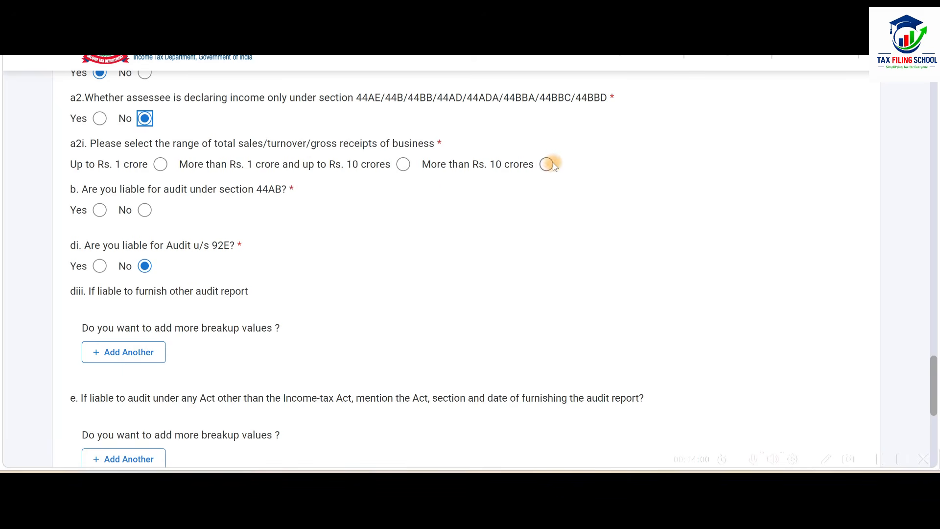
left_click(161, 164)
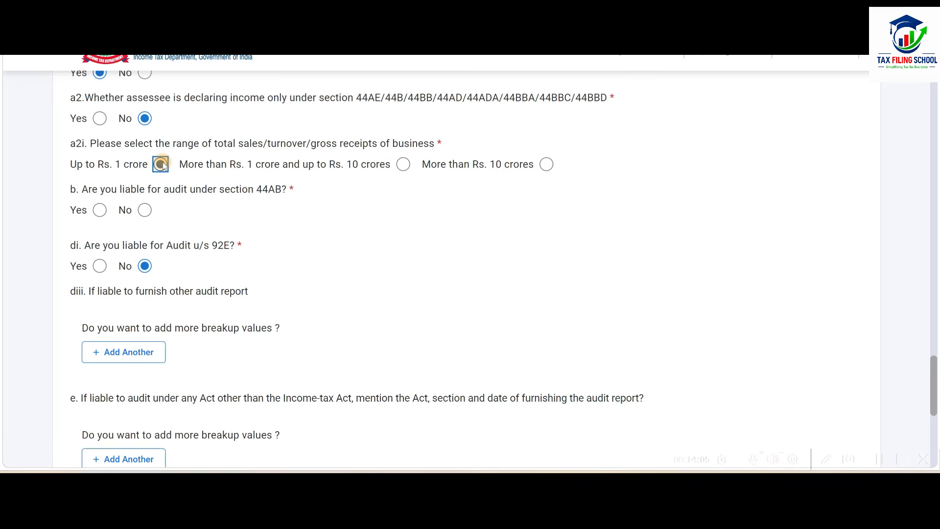
left_click(144, 210)
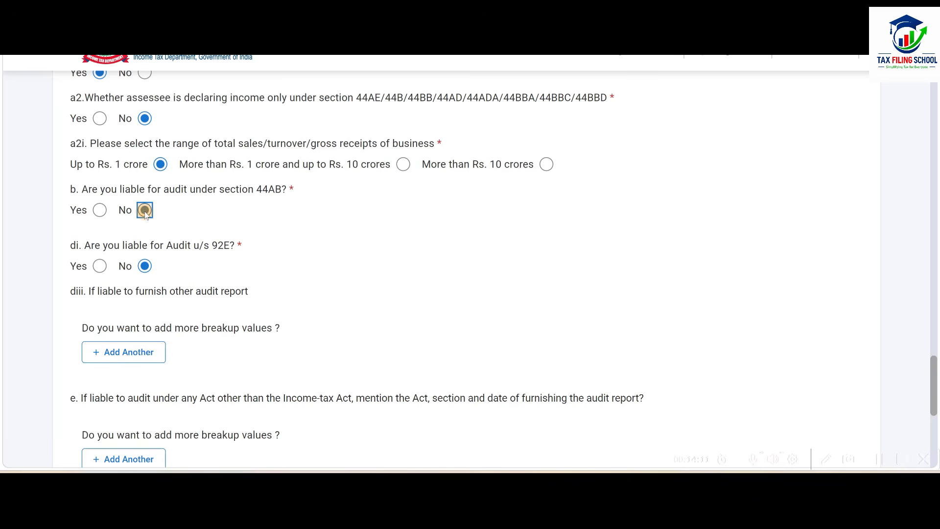
Add a Nature of Business entry with code 09008-Wholesale of household goods and save it.
scroll(204, 185, "down", 2)
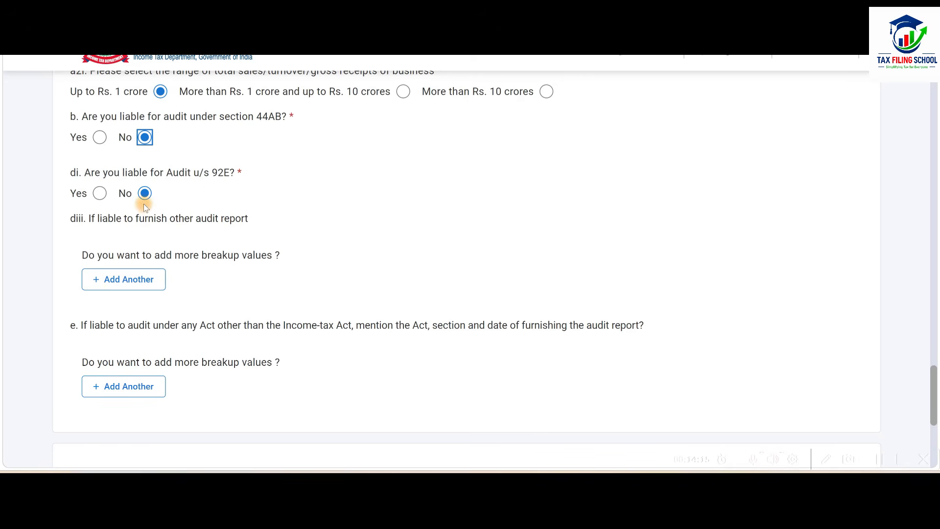
scroll(188, 198, "down", 2)
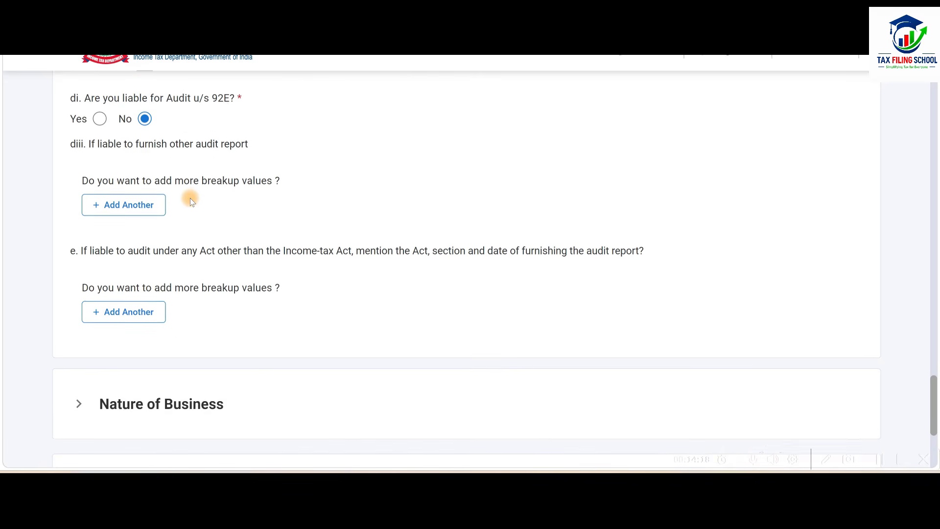
scroll(190, 198, "down", 3)
scroll(190, 198, "down", 2)
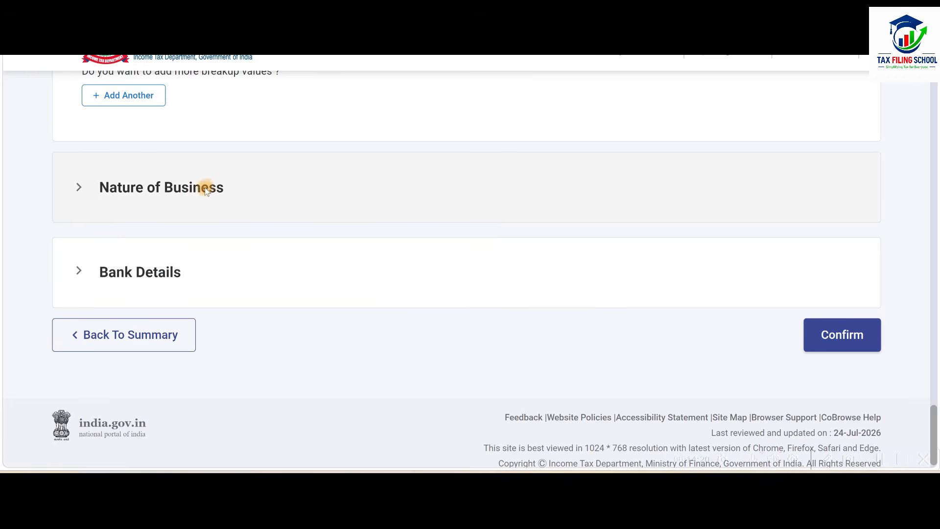
left_click(328, 185)
scroll(328, 183, "down", 2)
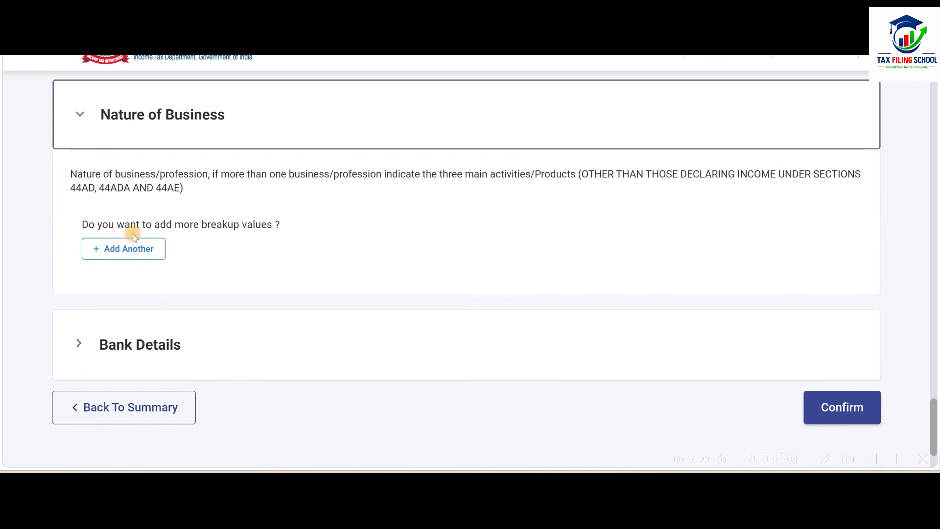
left_click(146, 250)
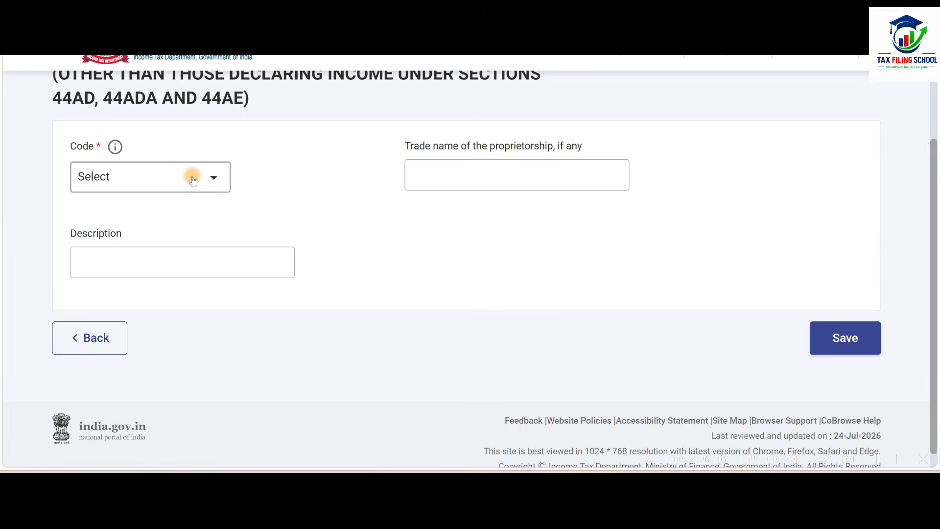
left_click(194, 178)
scroll(186, 272, "down", 8)
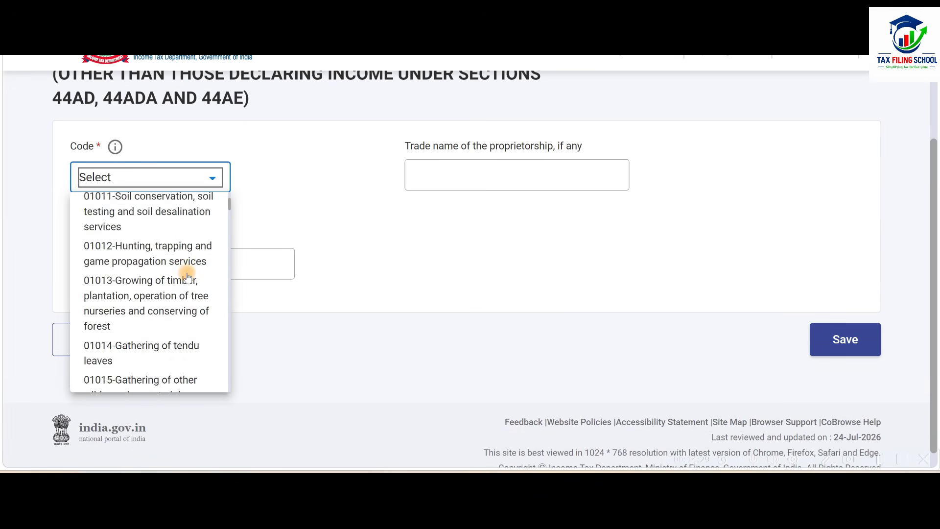
scroll(147, 294, "down", 15)
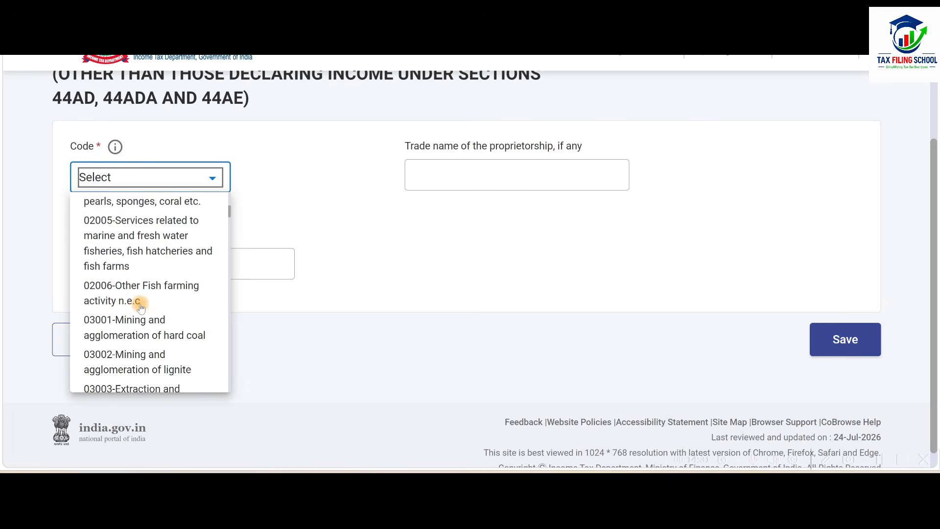
left_click(165, 216)
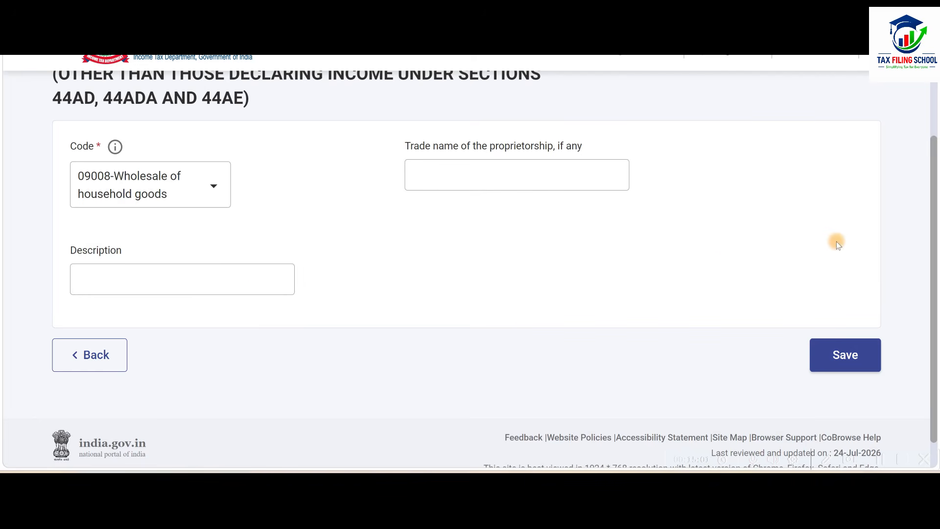
left_click(843, 358)
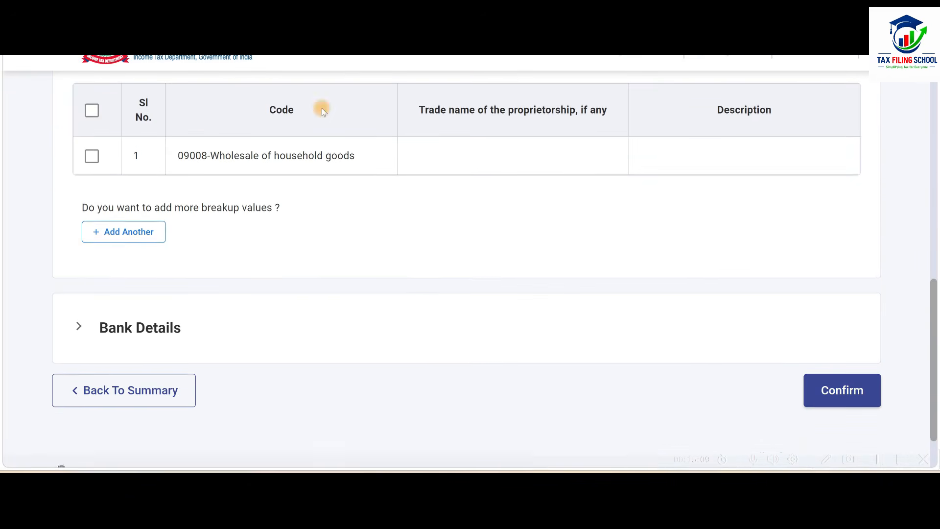
Review the bank accounts nominated for refund in Bank Details and confirm Part A - General Information.
scroll(443, 203, "down", 2)
left_click(336, 268)
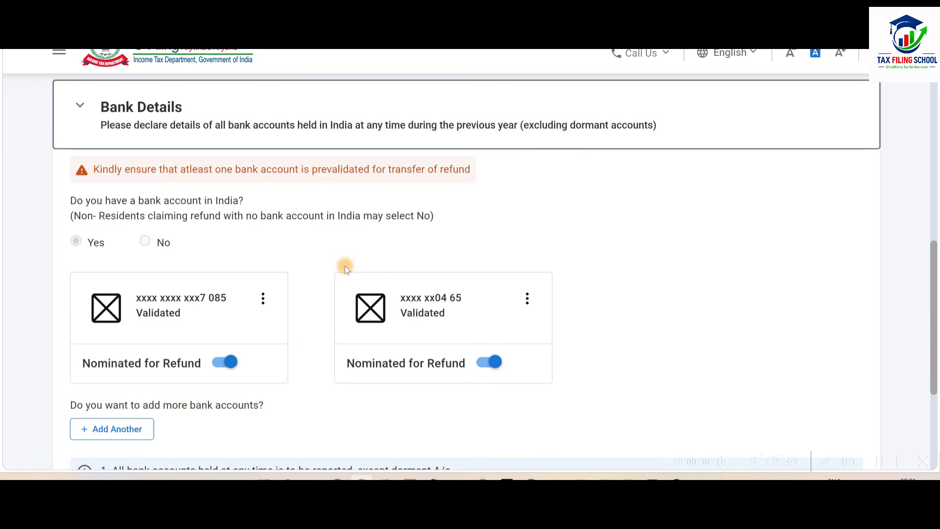
scroll(344, 266, "down", 2)
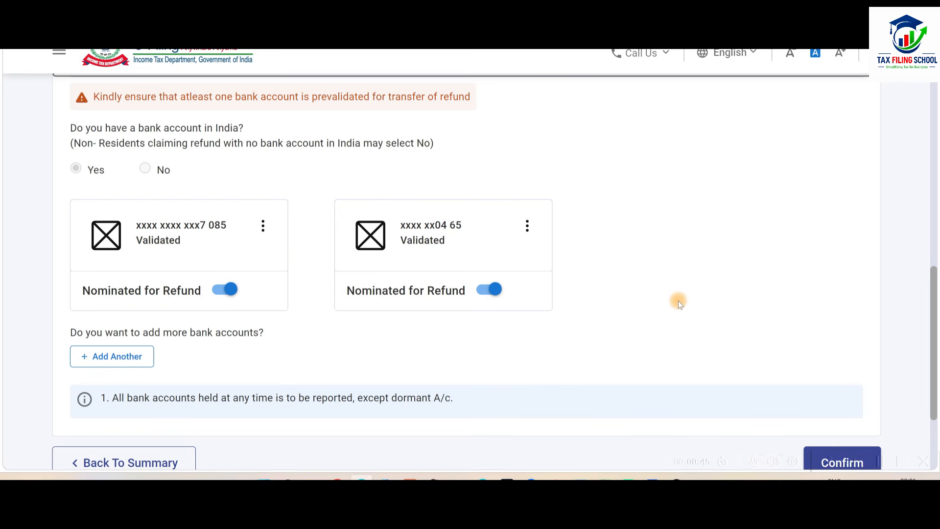
scroll(678, 301, "down", 4)
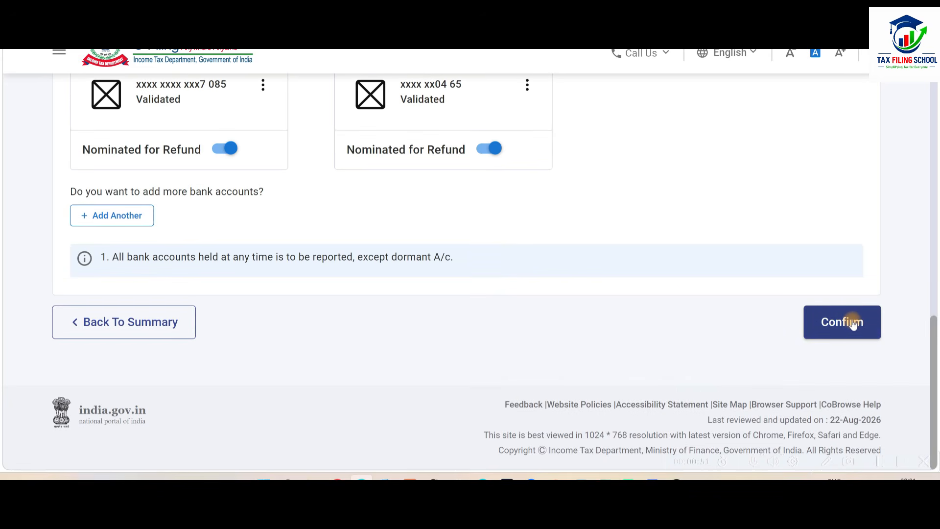
left_click(850, 325)
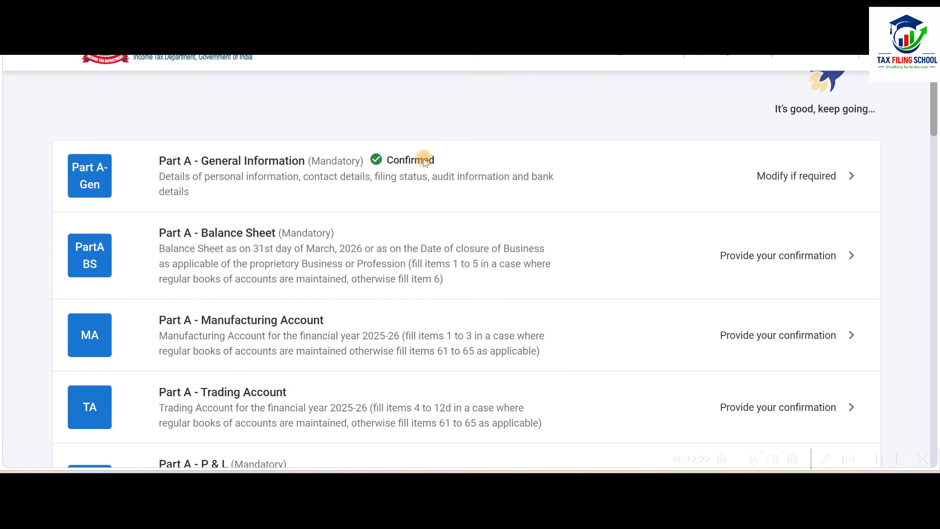
Open Part A - Balance Sheet, dismiss the notice about unfilled fields, and open Sources of Funds for editing.
left_click(539, 253)
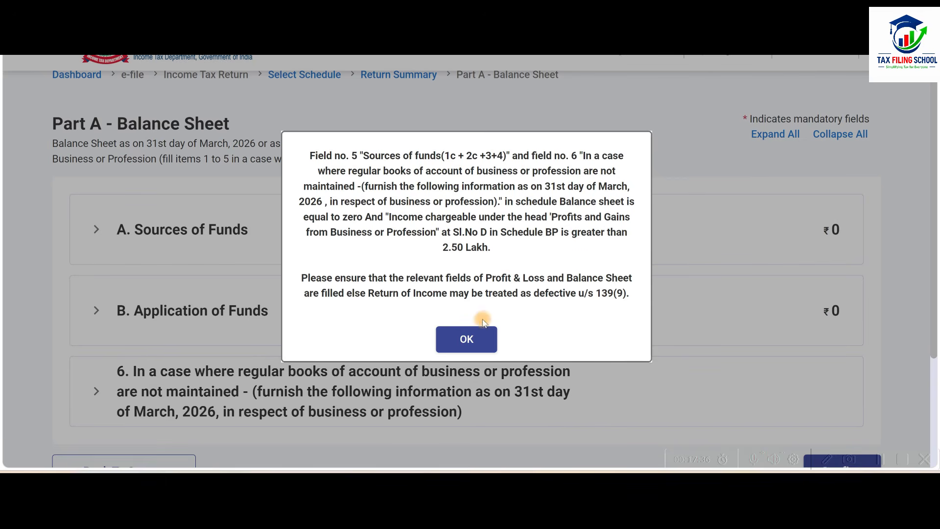
left_click(469, 341)
scroll(436, 288, "down", 2)
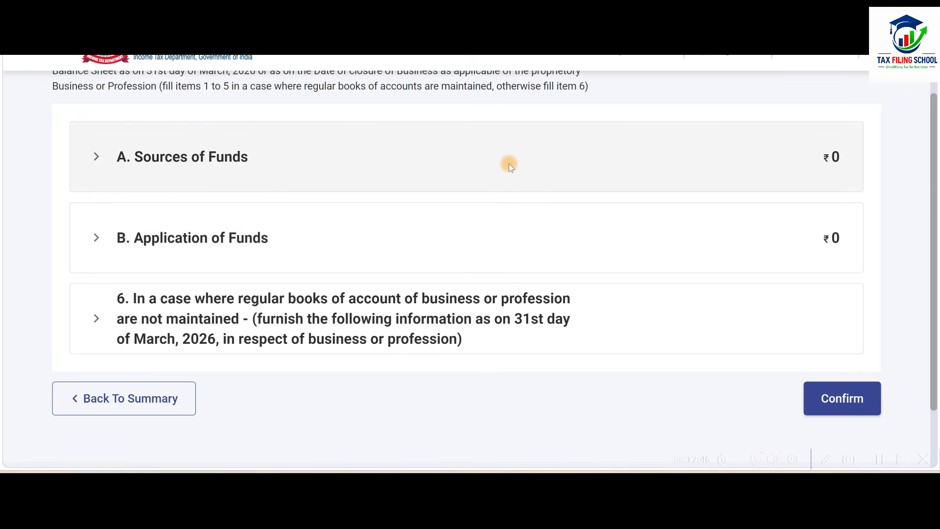
left_click(510, 163)
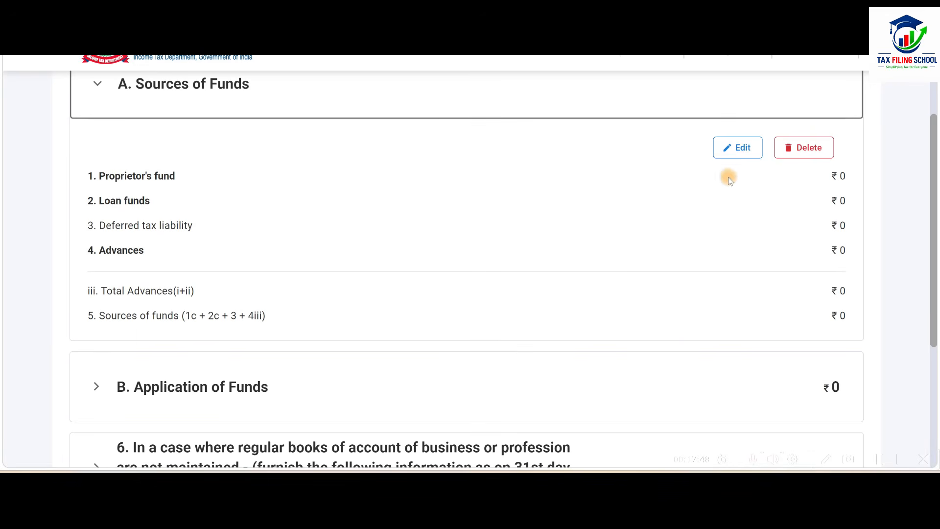
left_click(739, 147)
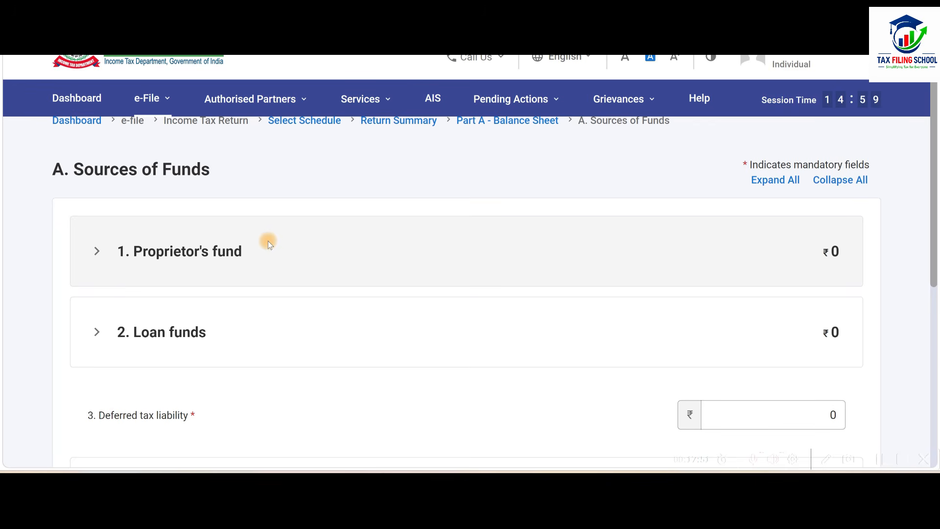
Look up the closing capital in the Excel Balance Sheet sheet and enter 1284052 as Proprietor's capital under Proprietor's fund.
scroll(259, 183, "down", 2)
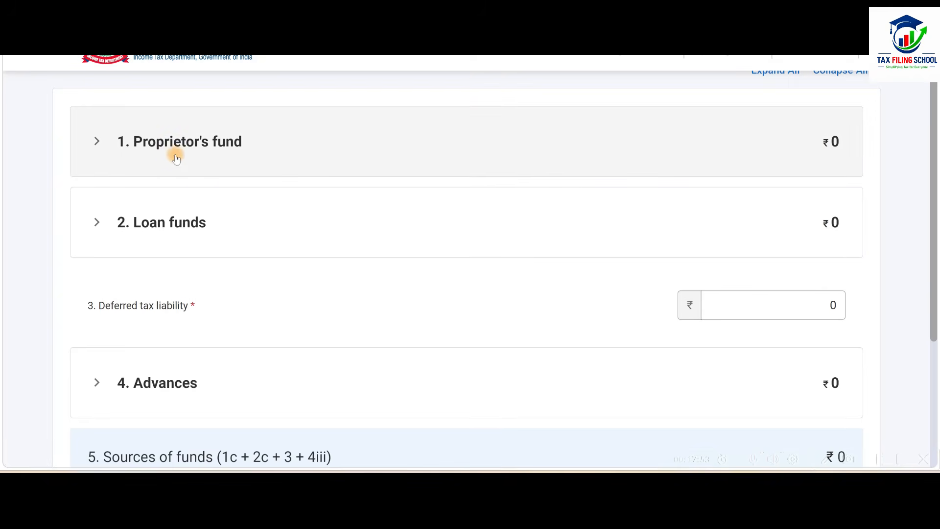
left_click(450, 141)
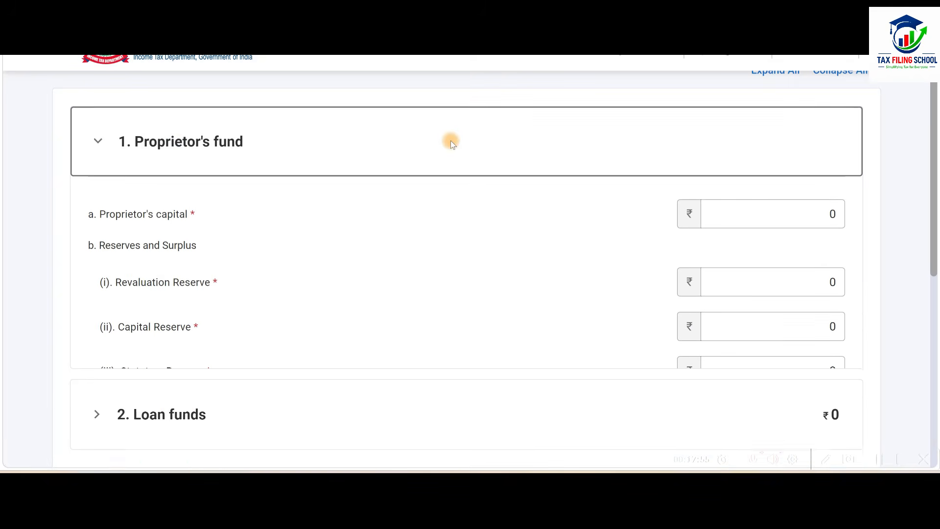
scroll(451, 140, "down", 1)
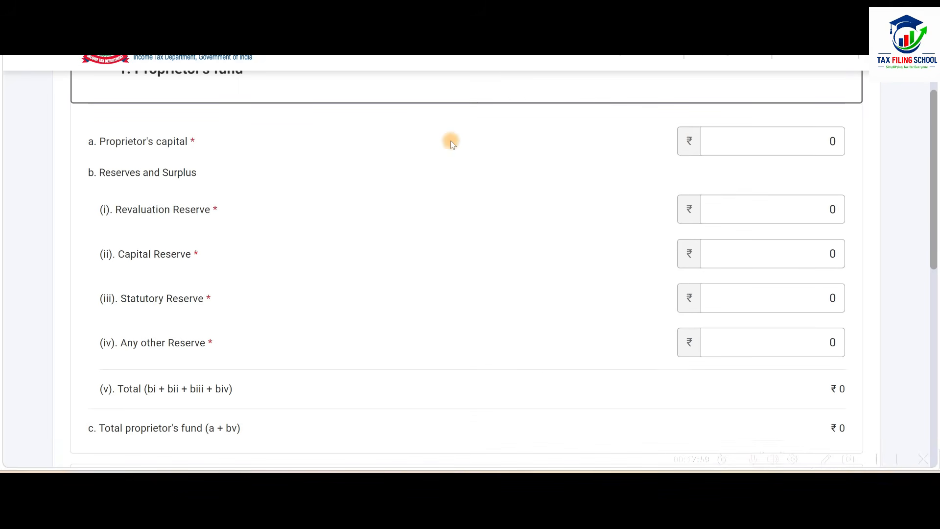
left_click(739, 141)
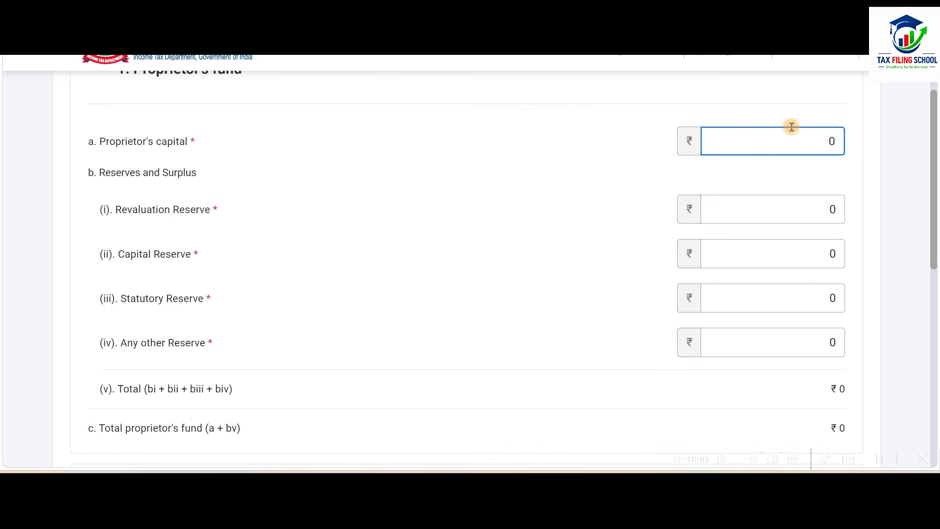
key("alt+Tab")
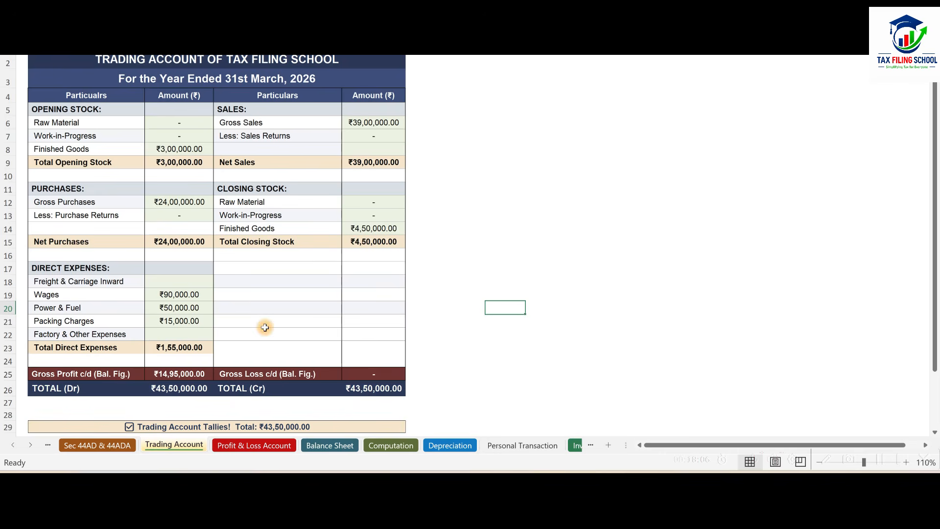
left_click(327, 445)
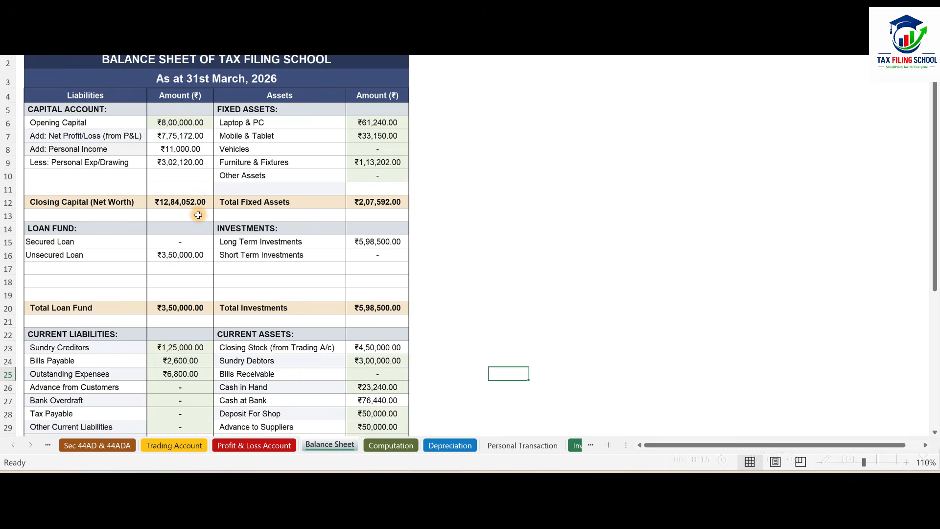
key("alt+Tab")
type("128")
type("4052")
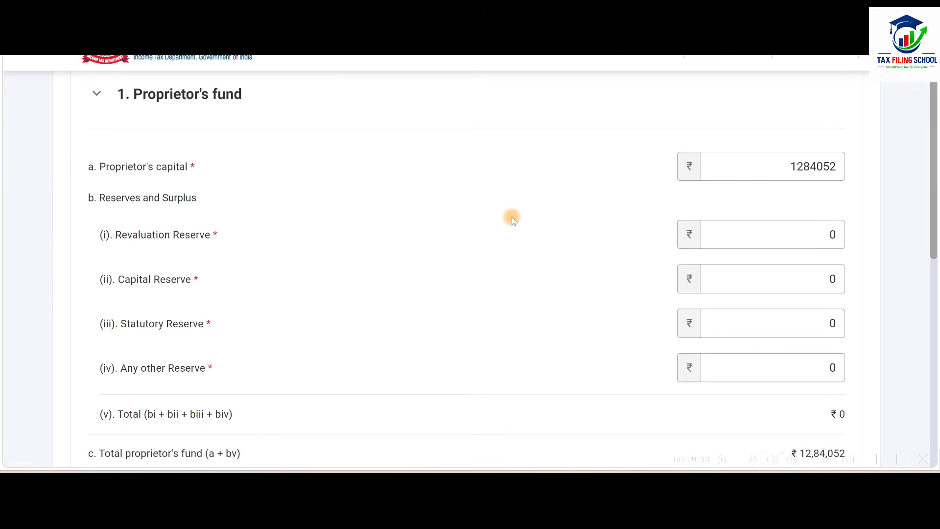
Enter the unsecured loan of Rs. 3,50,000 under Loan funds.
scroll(513, 217, "down", 5)
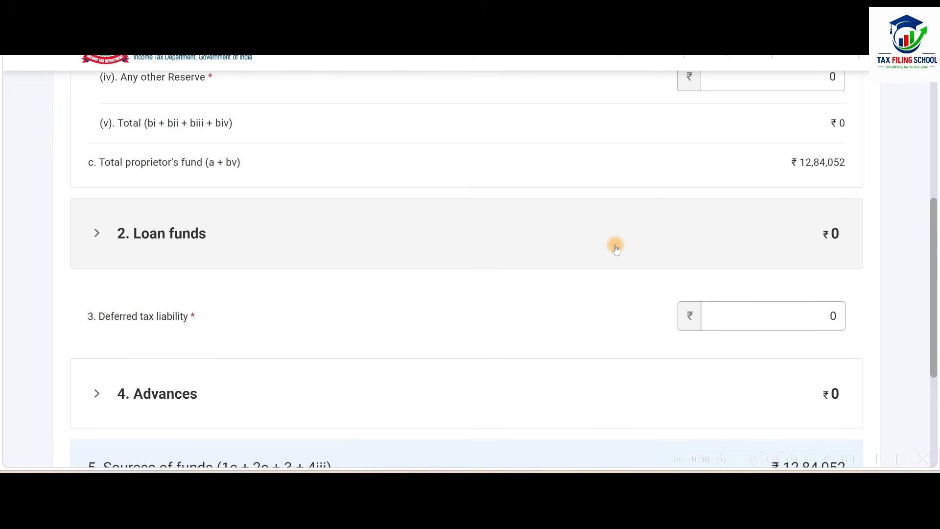
left_click(515, 236)
scroll(516, 236, "down", 3)
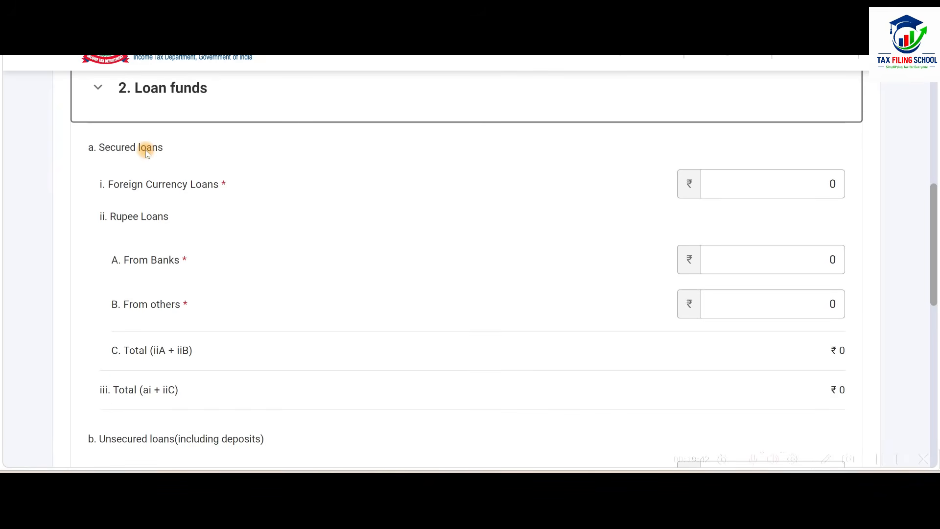
scroll(256, 311, "down", 5)
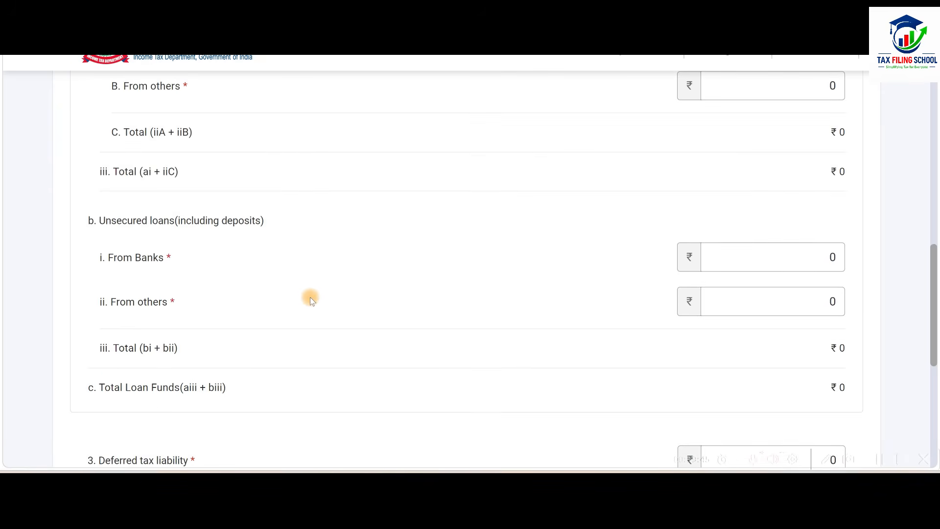
scroll(309, 298, "up", 3)
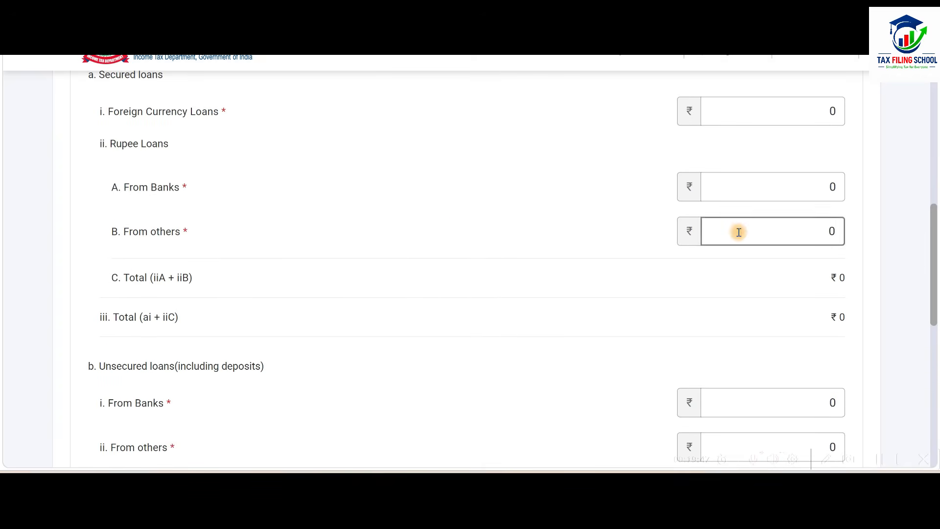
scroll(605, 292, "down", 2)
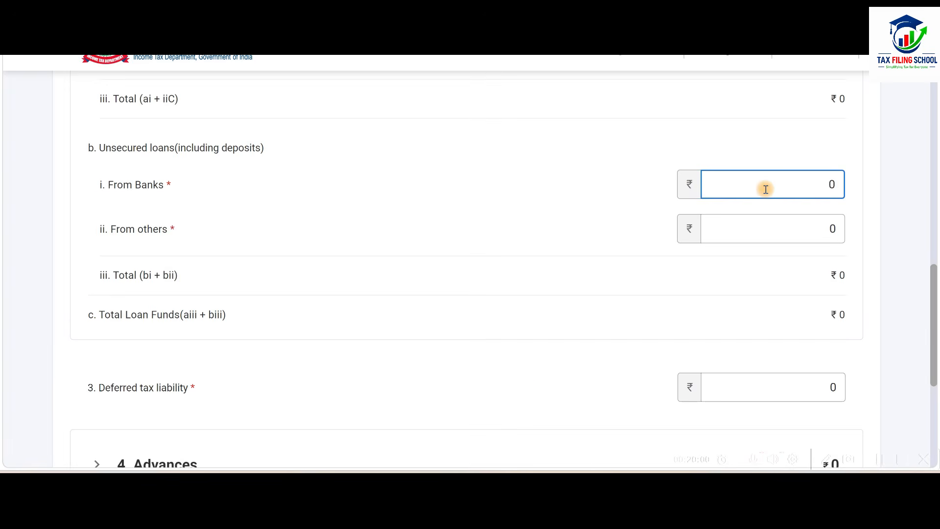
left_click(640, 234)
scroll(640, 233, "down", 5)
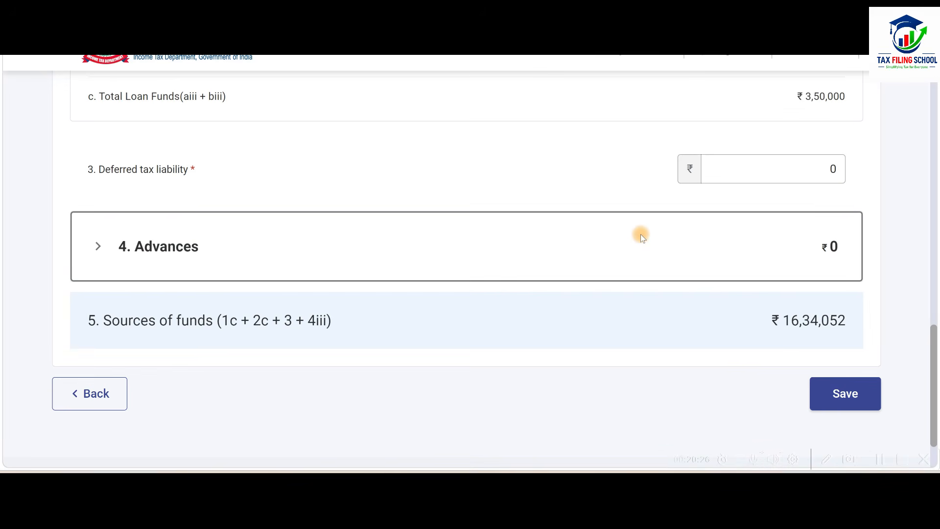
Check the Advances section without entering any amounts, and save the Sources of Funds schedule.
left_click(584, 248)
scroll(582, 233, "down", 3)
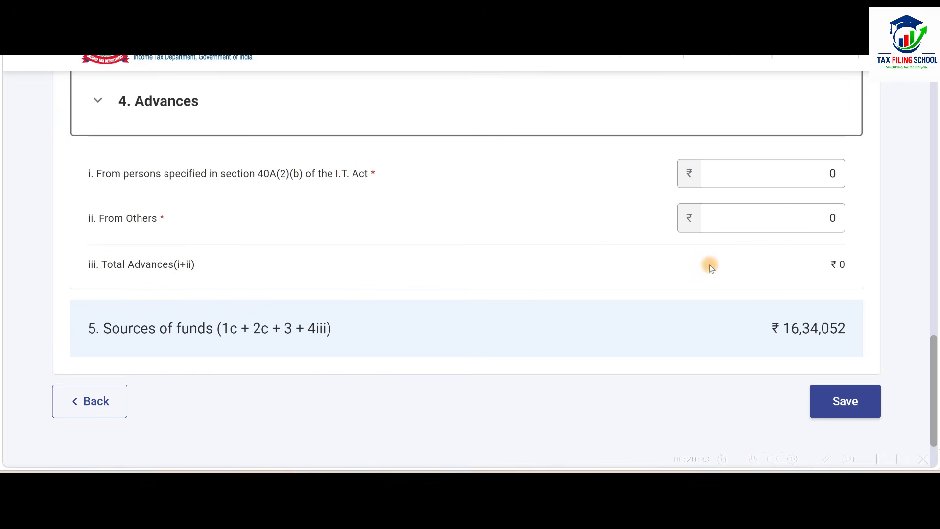
scroll(799, 212, "down", 2)
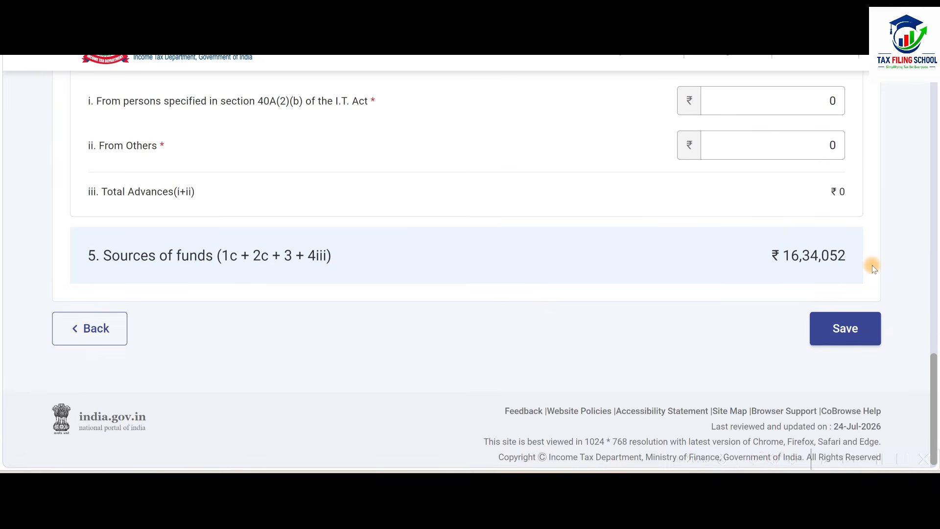
left_click(839, 331)
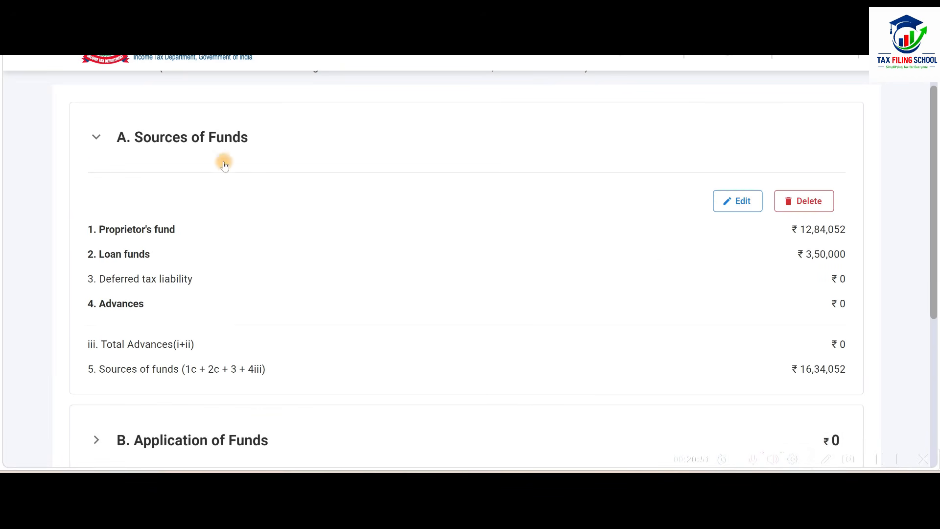
Collapse Sources of Funds and open the Application of Funds section for editing.
left_click(311, 142)
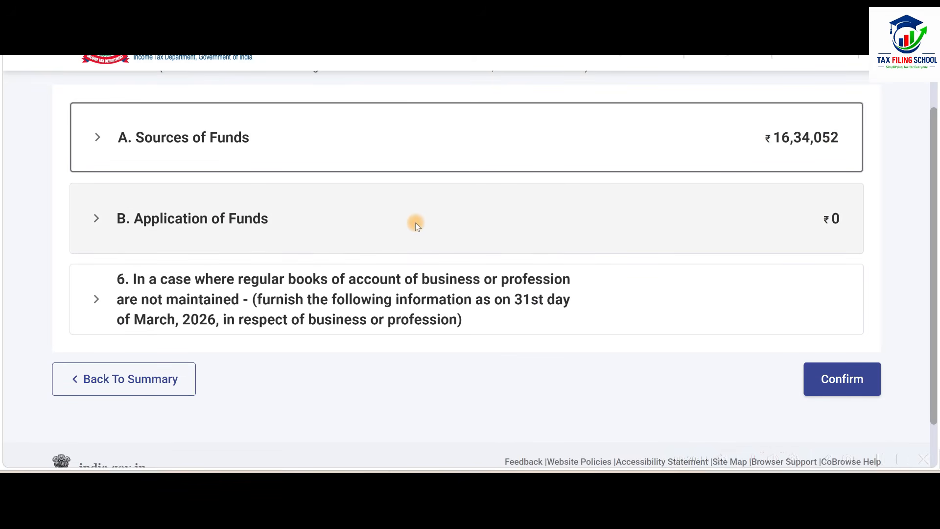
left_click(440, 219)
scroll(440, 219, "down", 2)
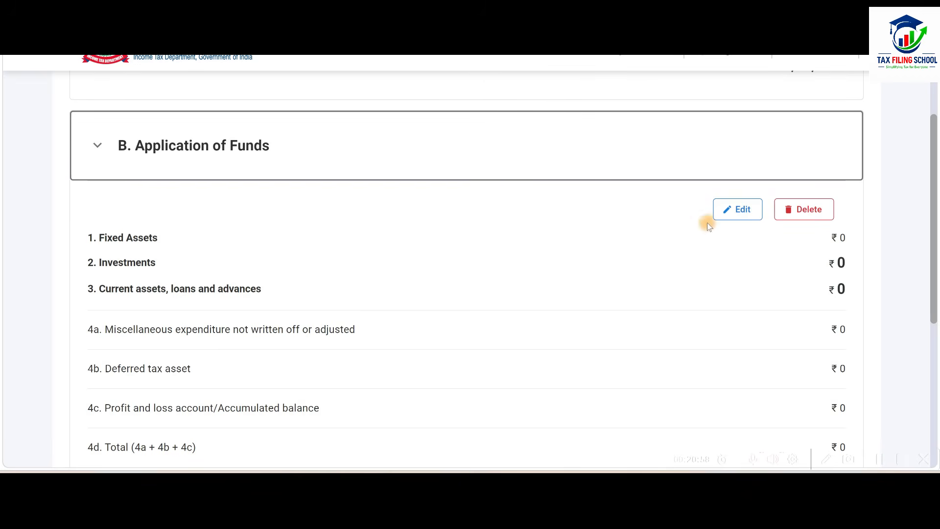
left_click(740, 209)
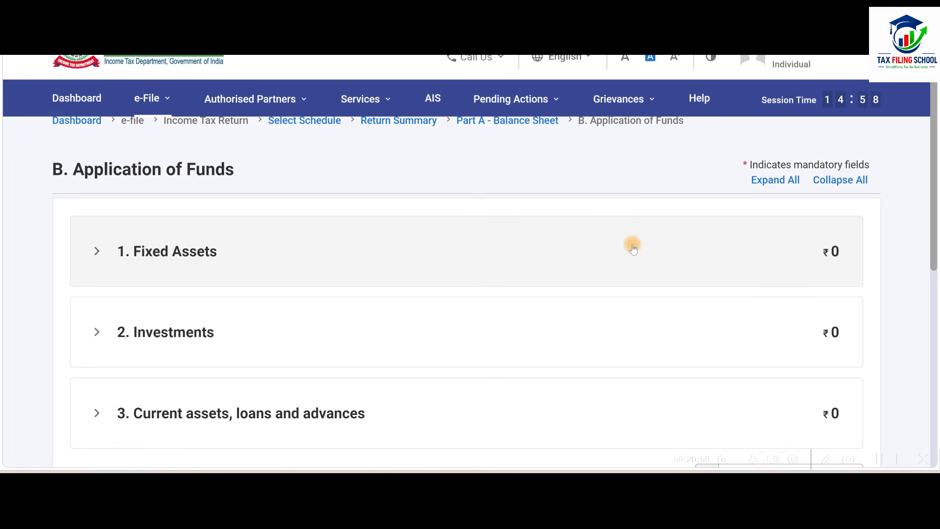
Look up the asset totals in the workbook's Depreciation sheet and enter 250180 as Gross Block and 42588 as Depreciation under Fixed Assets.
left_click(510, 250)
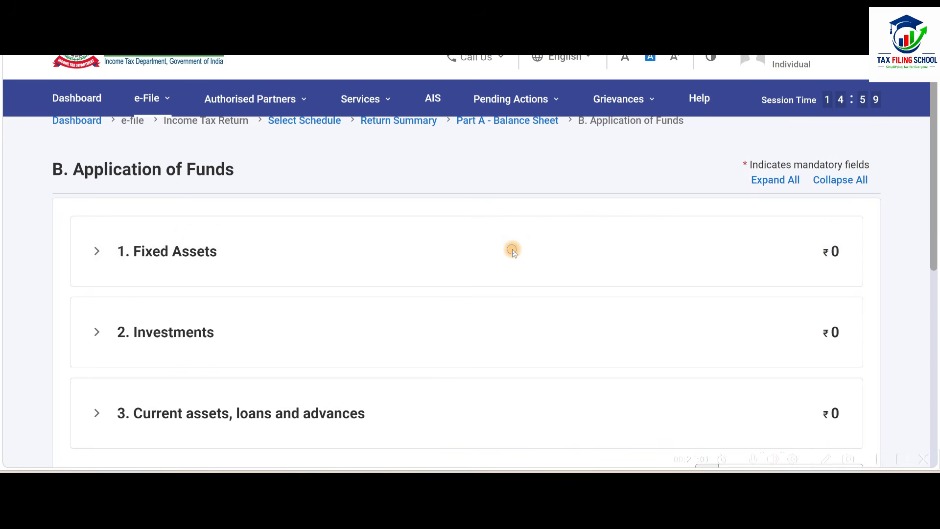
scroll(510, 250, "down", 4)
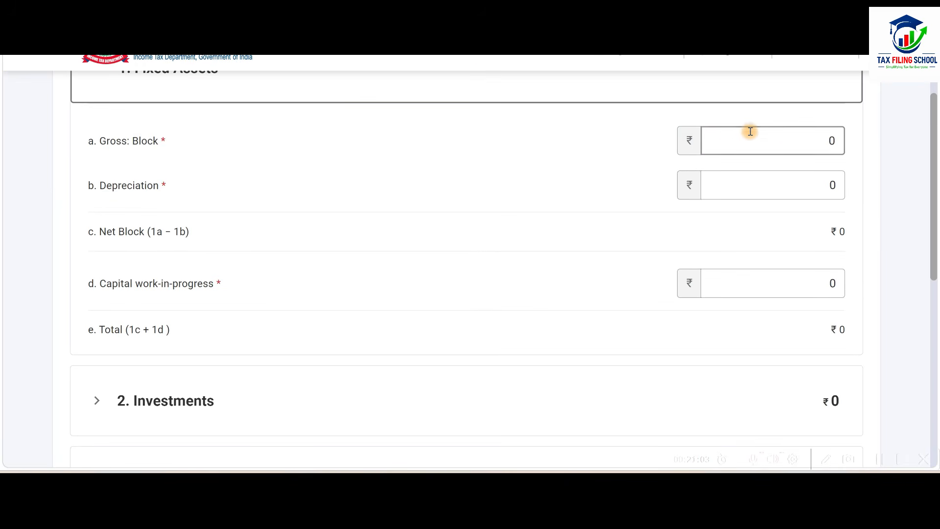
left_click(774, 139)
left_click(778, 185)
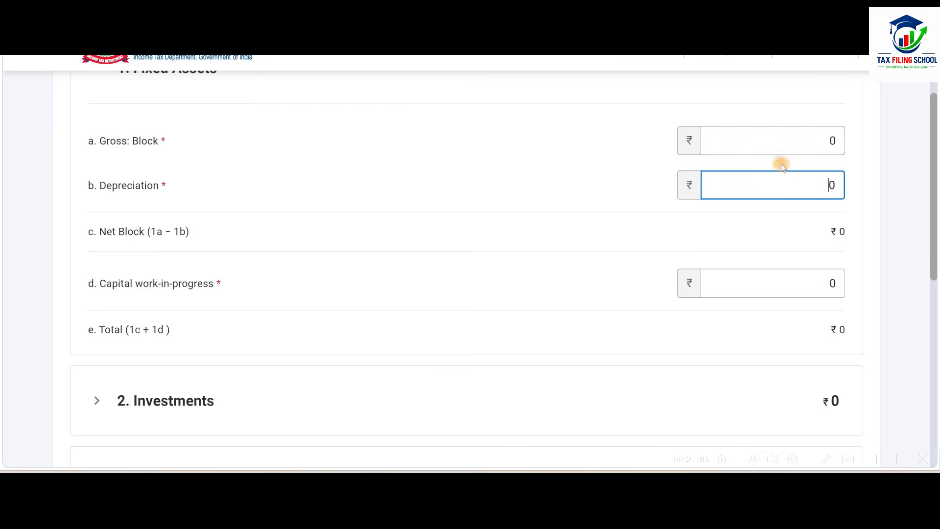
left_click(782, 142)
key("alt+Tab")
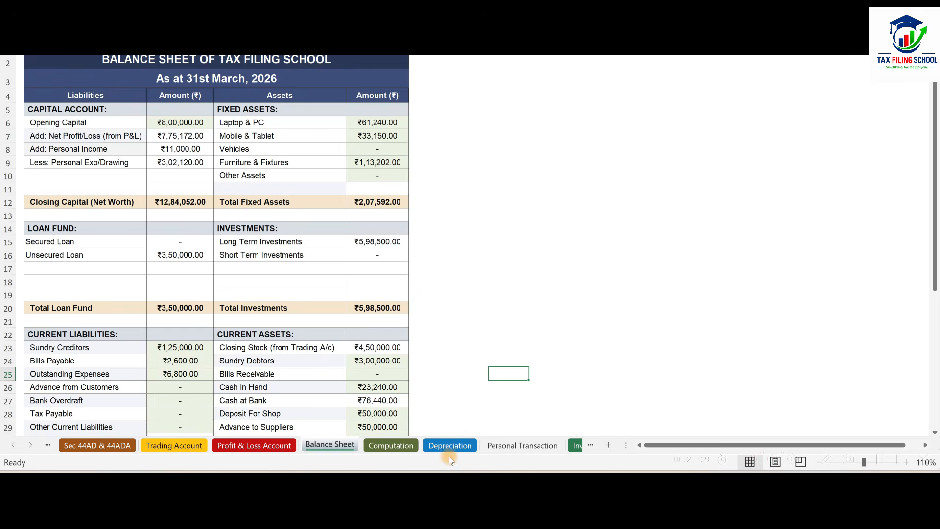
key("alt+Tab")
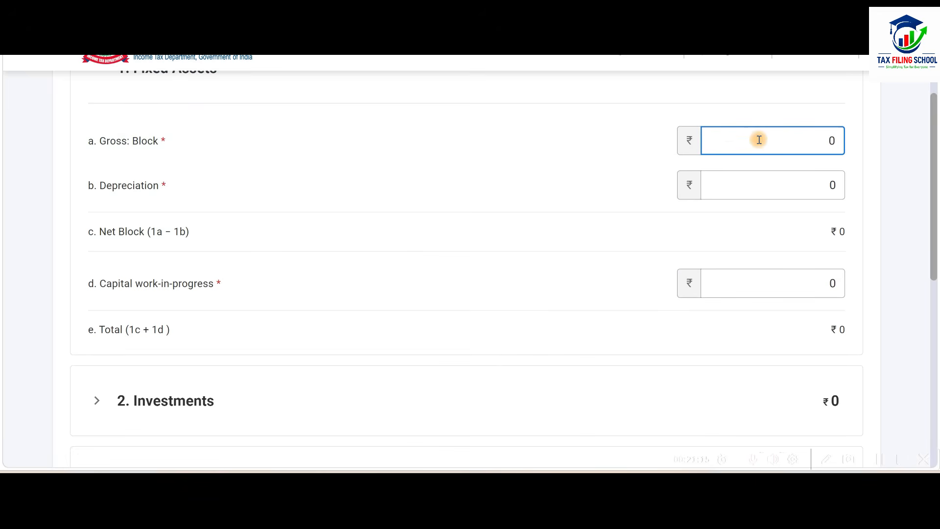
key("alt+Tab")
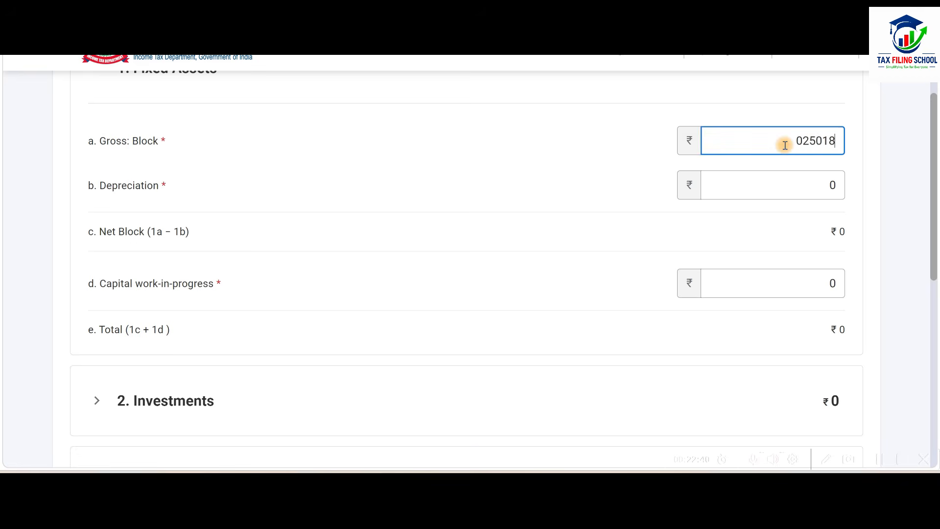
type("0250180")
left_click(734, 213)
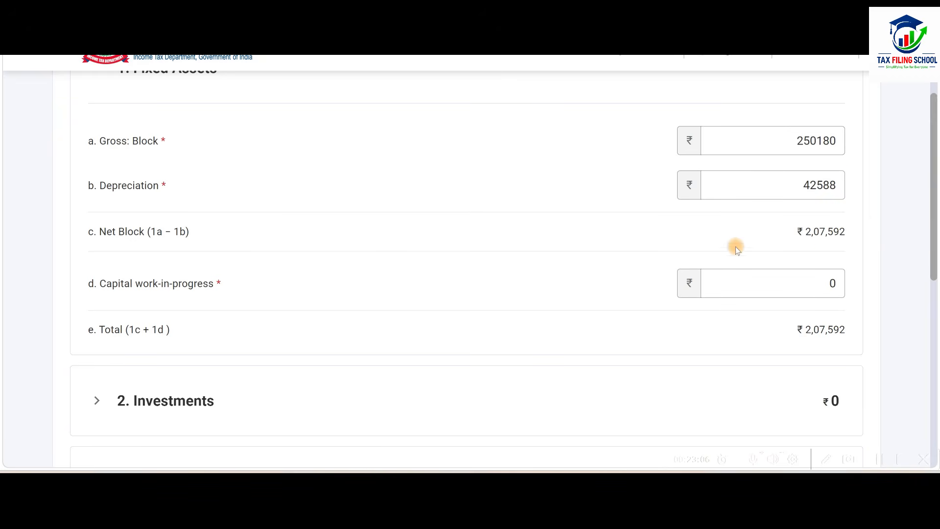
Look up long-term investments in the Balance Sheet sheet and enter 598500 as unquoted Government and other Securities under Investments.
scroll(551, 222, "down", 3)
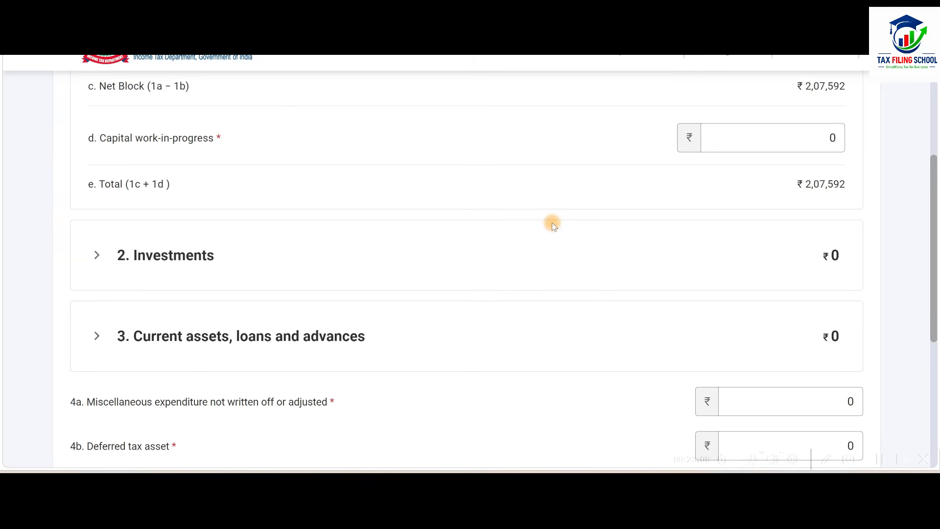
left_click(416, 248)
scroll(415, 247, "down", 3)
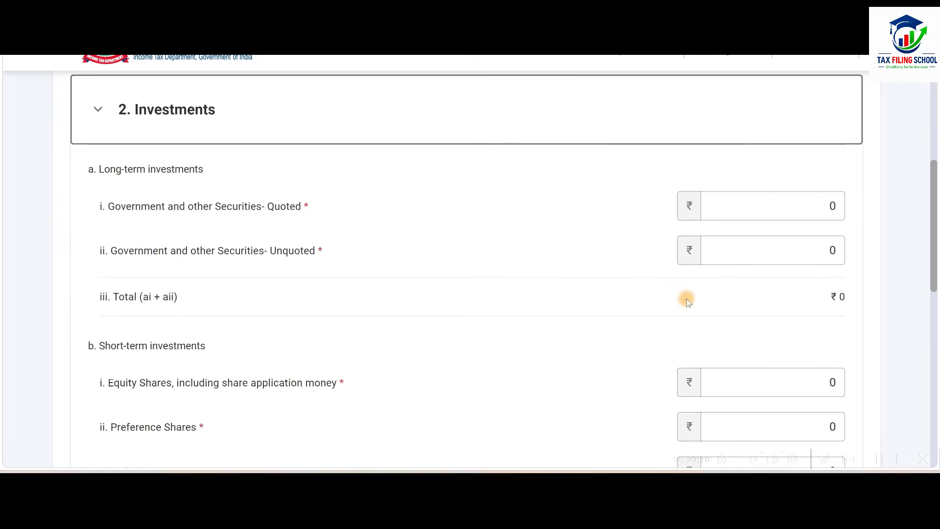
key("alt+Tab")
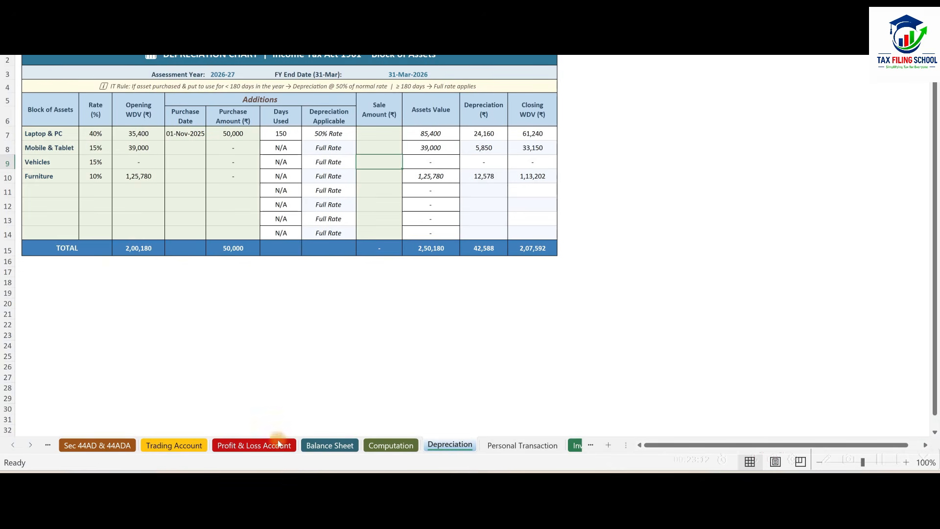
left_click(327, 446)
scroll(390, 196, "down", 2)
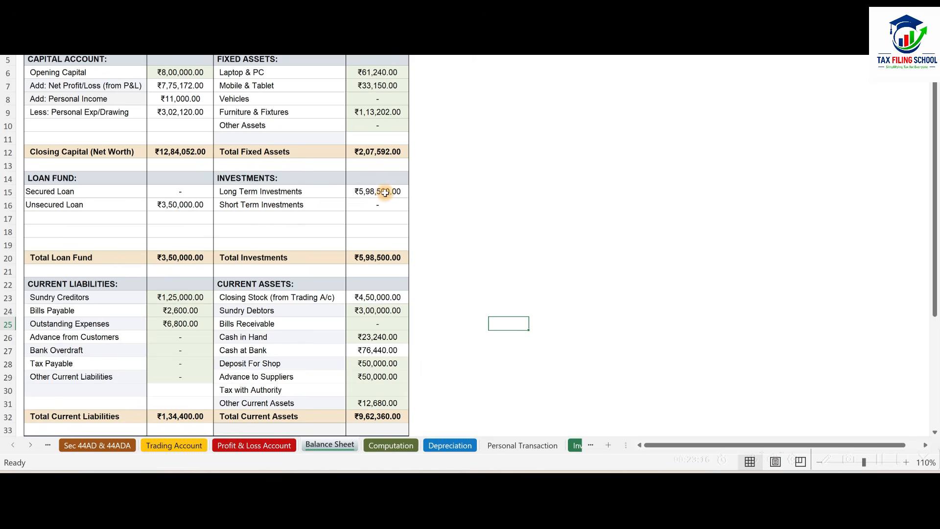
key("alt+Tab")
key("BackSpace")
key("shift+Tab")
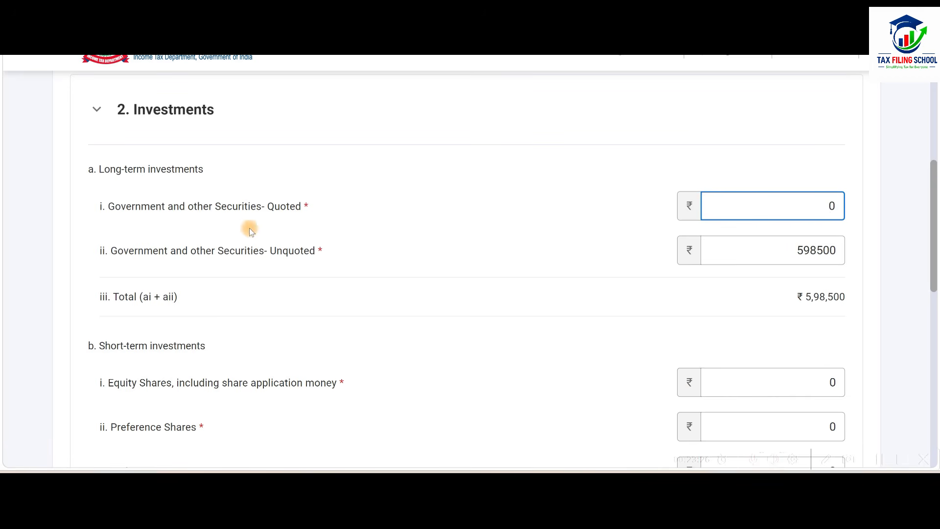
Review the quoted and unquoted securities fields and compare the short-term investments with the workbook's Balance Sheet sheet.
left_click(814, 207)
left_click(795, 251)
left_click(823, 269)
scroll(823, 268, "down", 3)
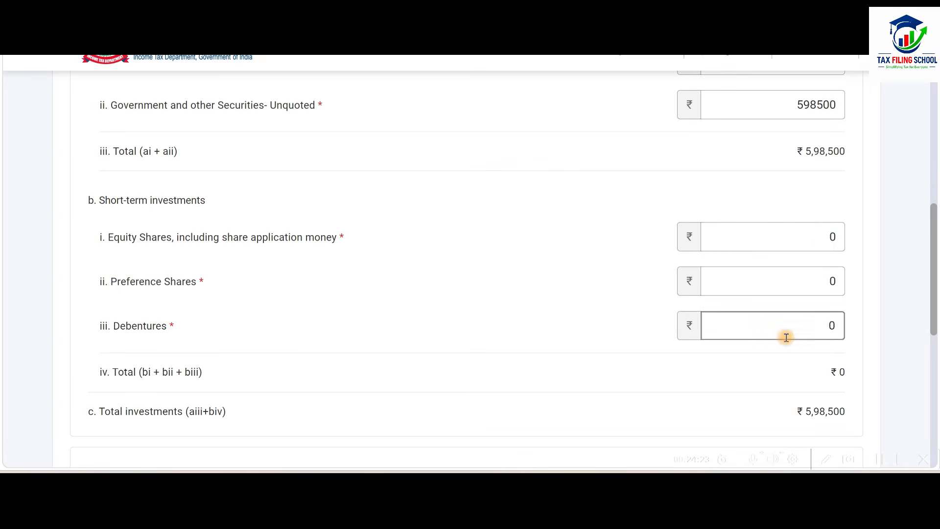
key("alt+Tab")
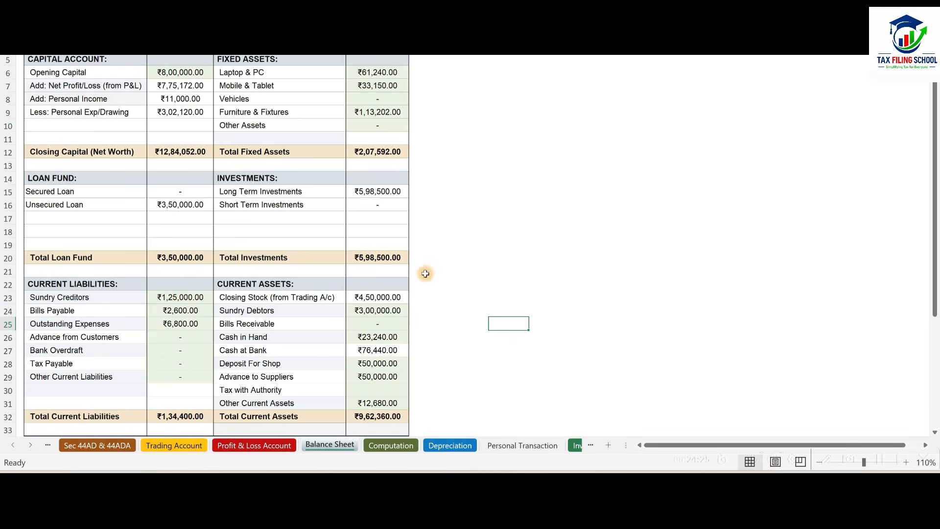
key("alt+Tab")
Expand Current assets, loans and advances and enter the closing stock of 450000 as Finished Goods/Traded Goods under Inventories.
scroll(556, 209, "down", 1)
scroll(556, 209, "down", 5)
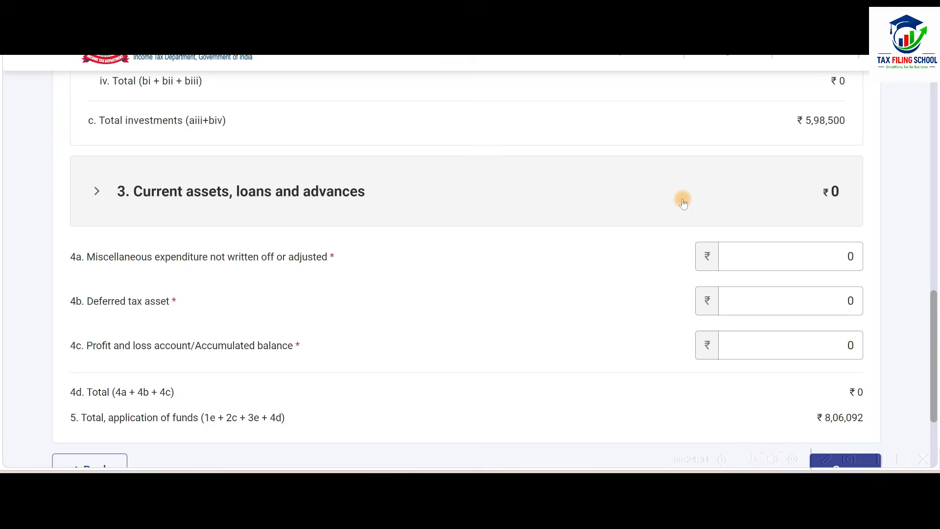
left_click(683, 202)
scroll(604, 244, "down", 3)
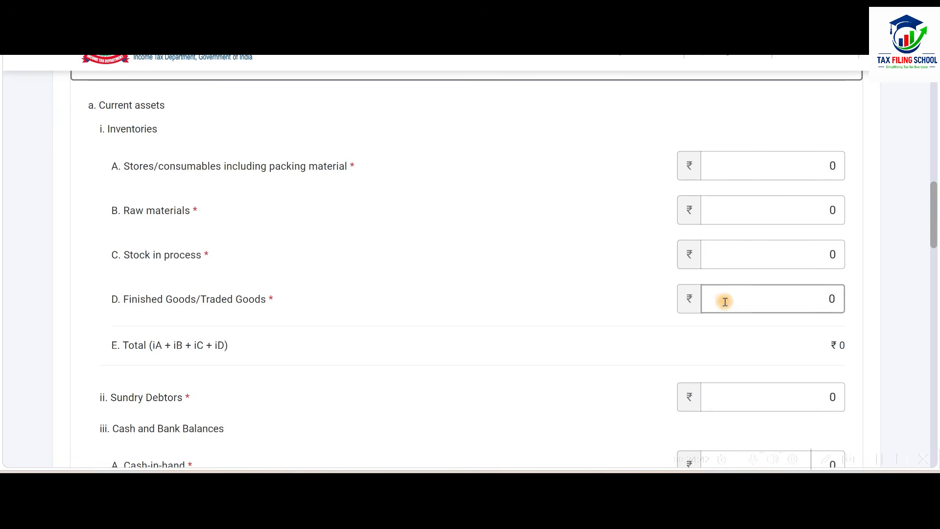
left_click(745, 300)
key("alt+Tab")
scroll(445, 268, "down", 2)
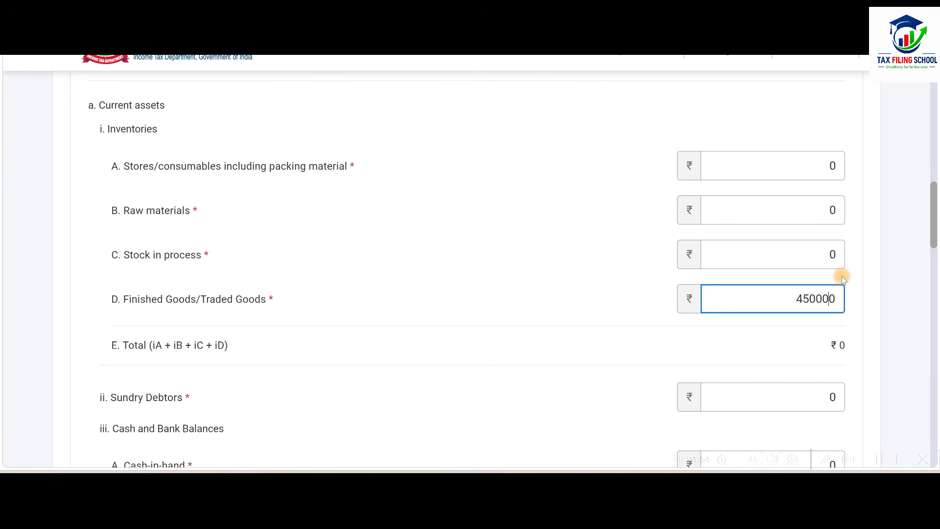
Look up the sundry debtors in the Balance Sheet sheet and enter 300000 as Sundry Debtors under Current assets.
key("alt+Tab")
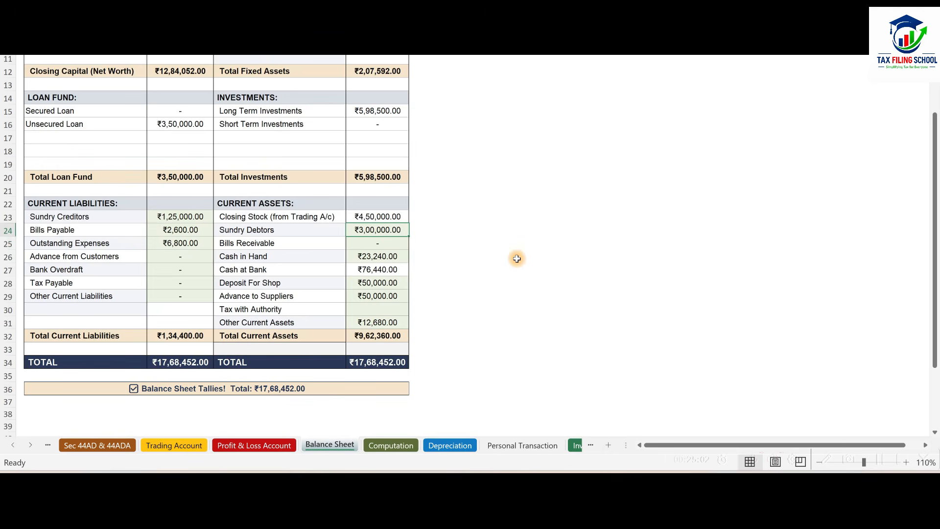
key("alt+Tab")
scroll(518, 258, "down", 3)
left_click(693, 254)
type("300000")
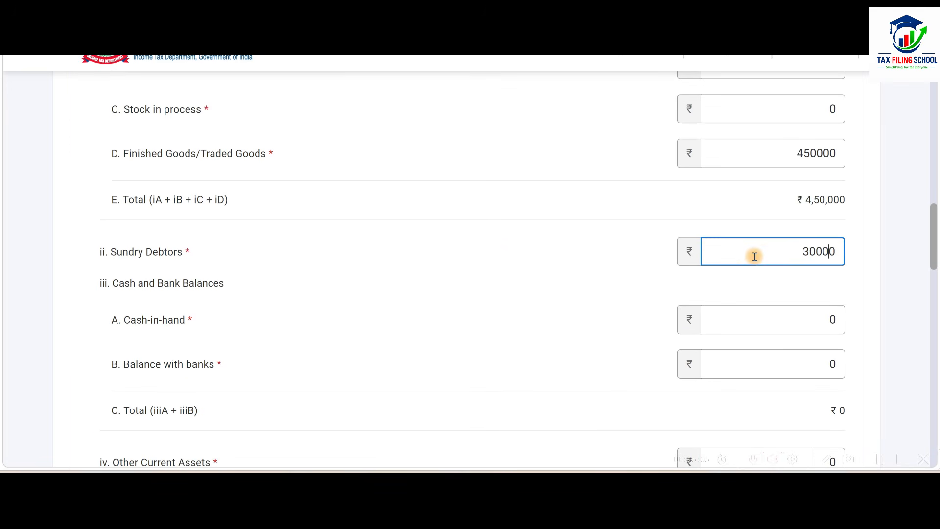
left_click(636, 249)
Look up the cash and bank balances in the workbook and enter 23240 as Cash-in-hand and 76440 as Balance with banks.
scroll(636, 249, "down", 2)
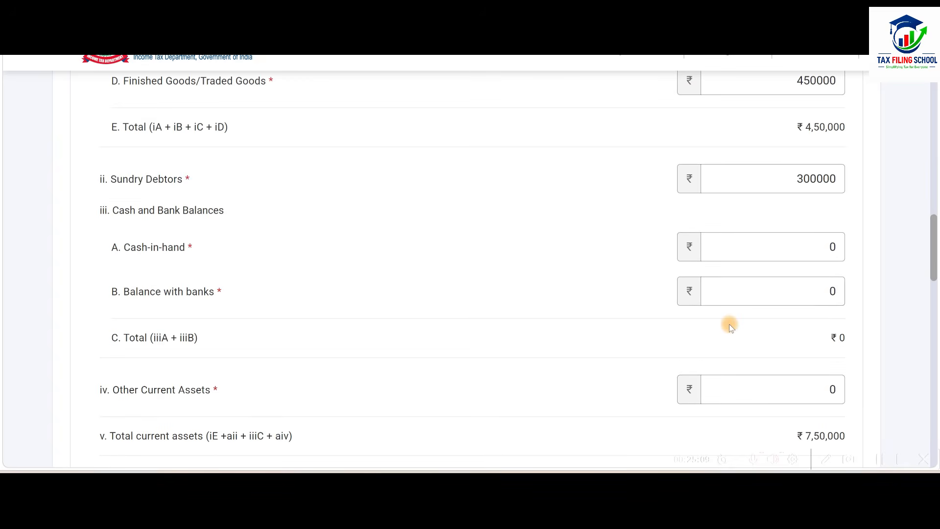
left_click(809, 292)
key("alt+Tab")
scroll(519, 257, "down", 2)
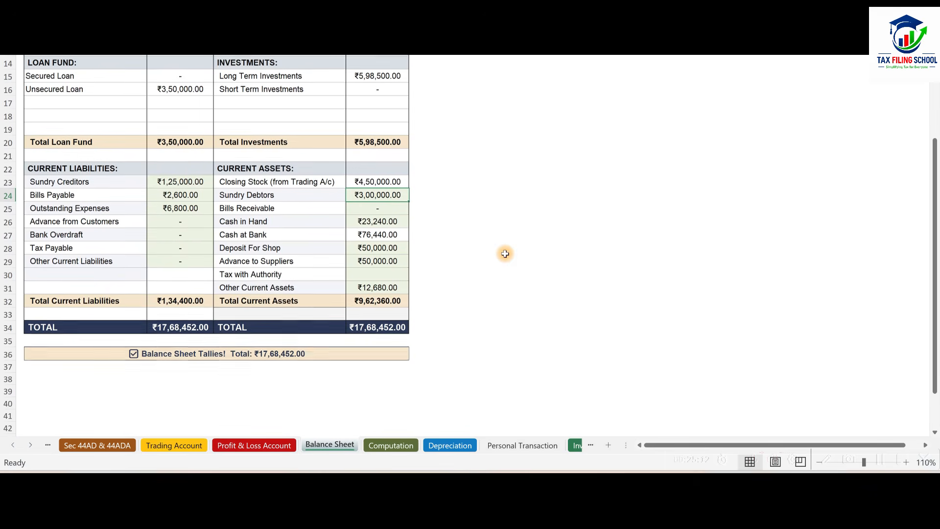
key("alt+Tab")
left_click(809, 243)
type("23240")
left_click(800, 289)
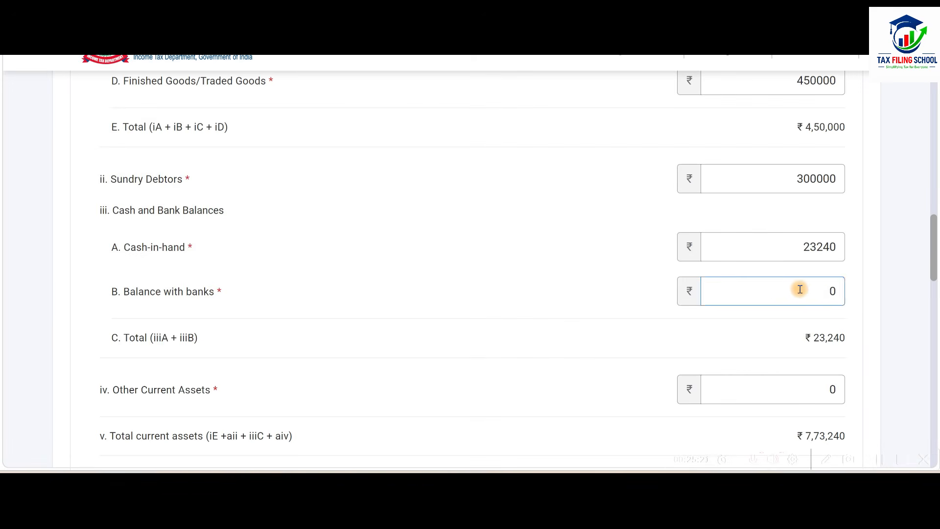
type("76440")
Look up the other current assets in the Balance Sheet sheet and enter 12680 as Other Current Assets.
key("alt+Tab")
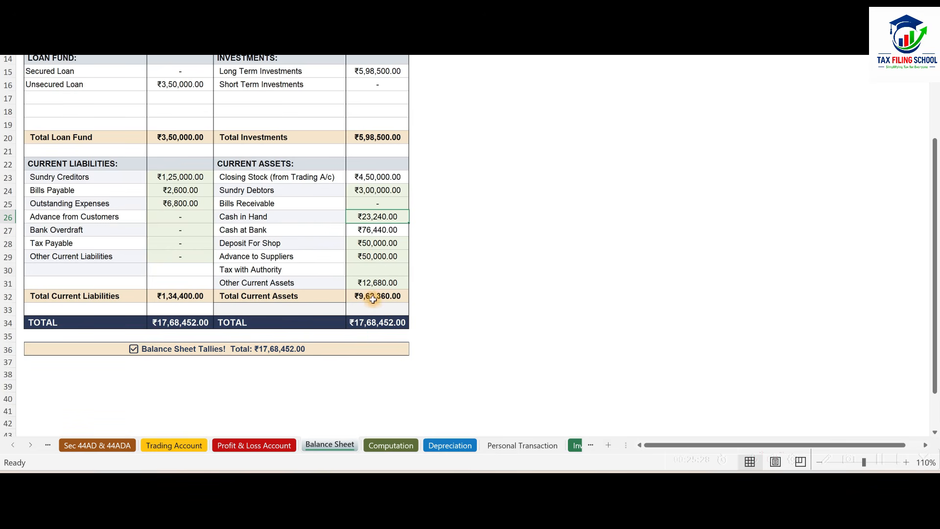
key("alt+Tab")
left_click(810, 388)
type("12680")
left_click(600, 298)
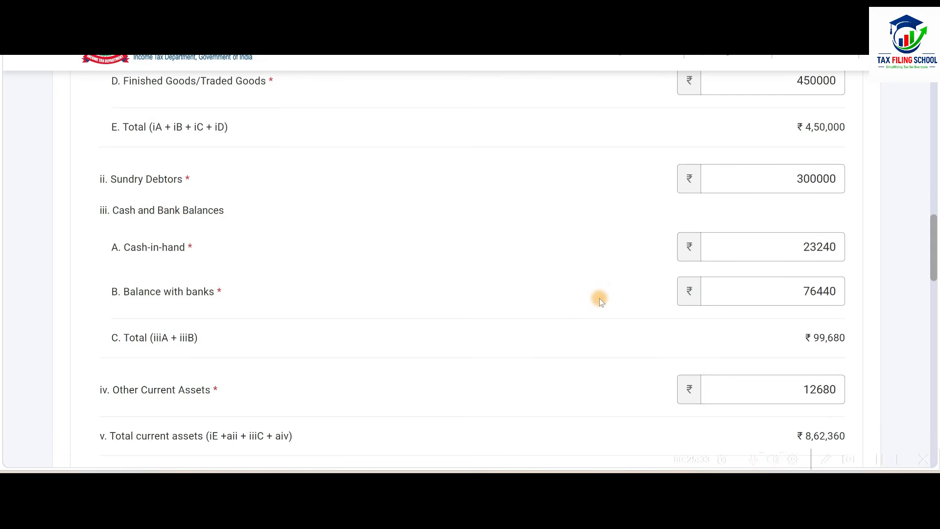
Under Loans and advances, enter the shop deposit of 50000 as Deposits, loans and advances and the supplier advance of 50000 as Advances recoverable.
scroll(600, 299, "down", 5)
scroll(601, 298, "down", 1)
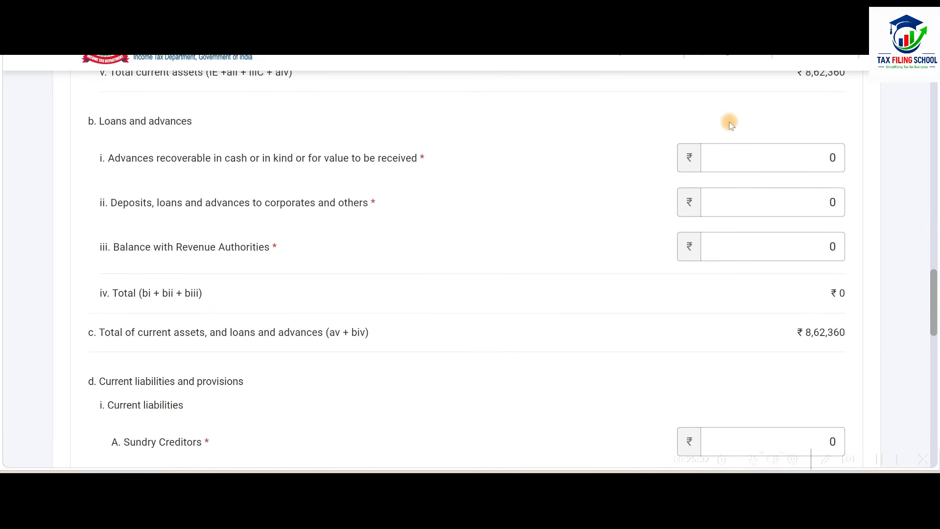
key("alt+Tab")
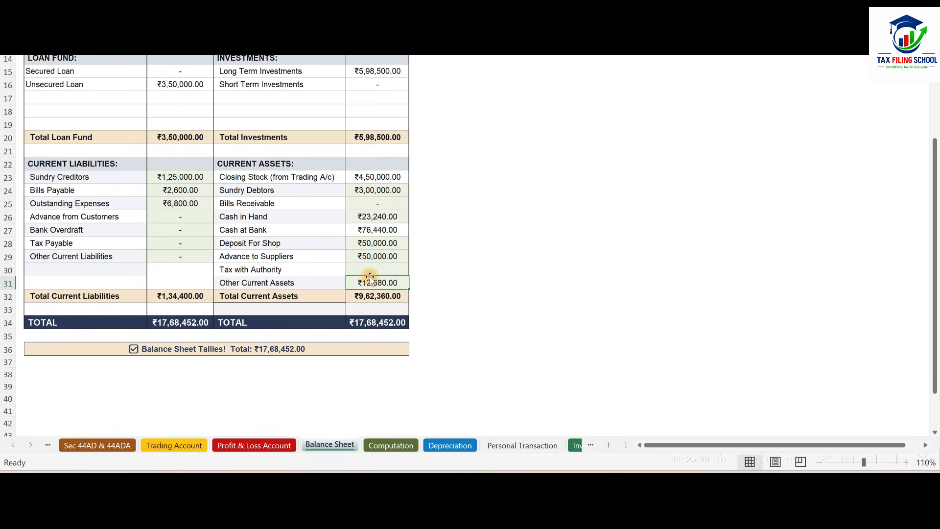
left_click(386, 256)
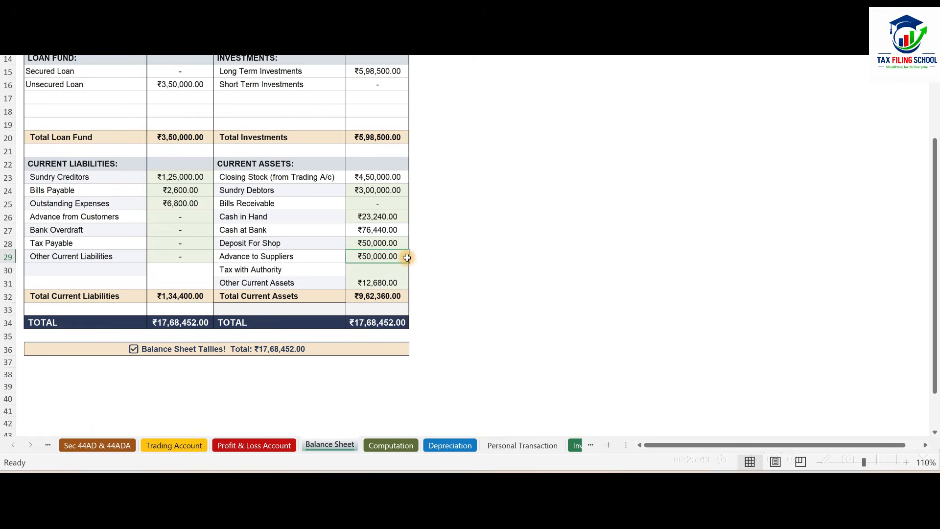
key("alt+Tab")
left_click(774, 206)
type("5000")
left_click(820, 159)
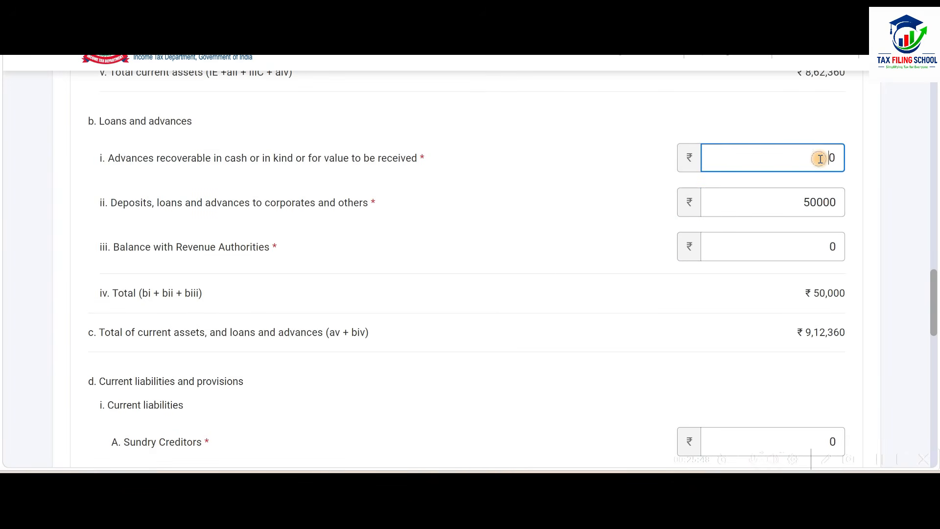
type("50000")
key("alt+Tab")
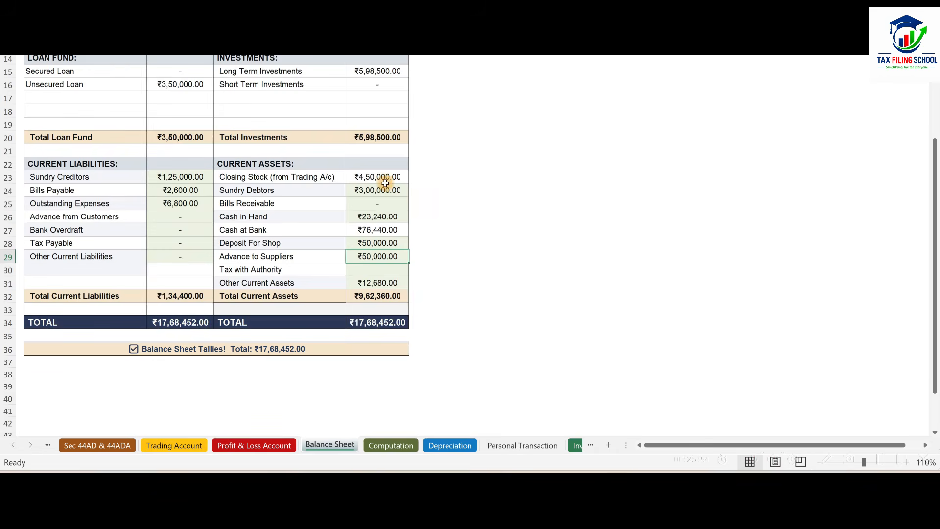
key("alt+Tab")
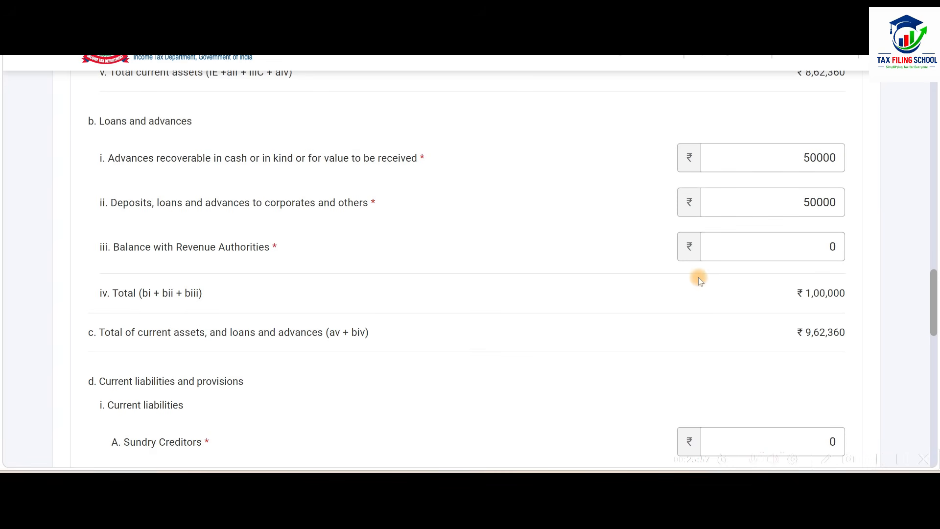
scroll(698, 277, "down", 4)
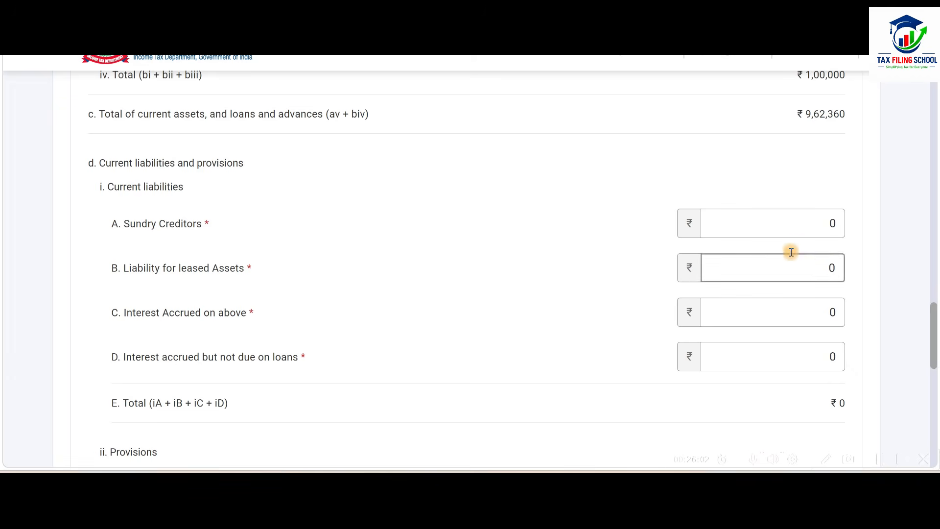
Look up the sundry creditors in the Balance Sheet sheet and enter 125000 as Sundry Creditors under Current liabilities.
key("alt+Tab")
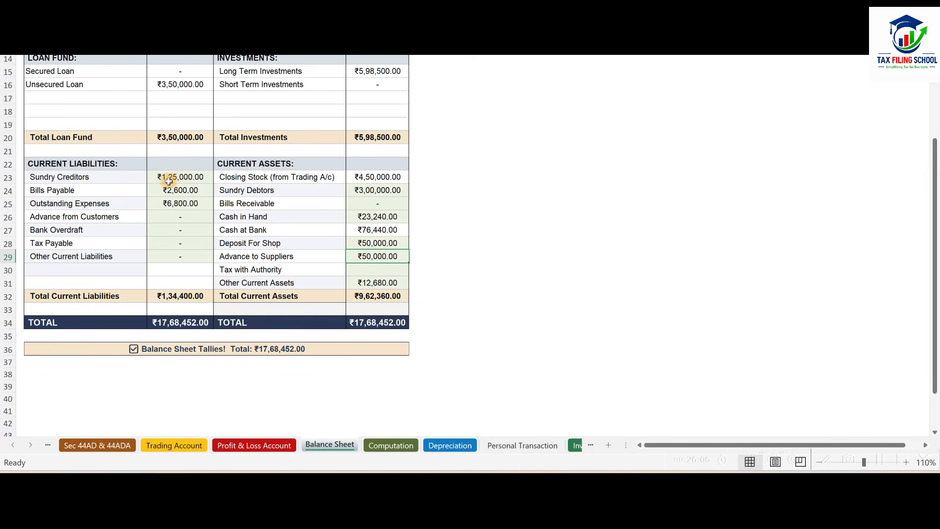
left_click(200, 178)
key("alt+Tab")
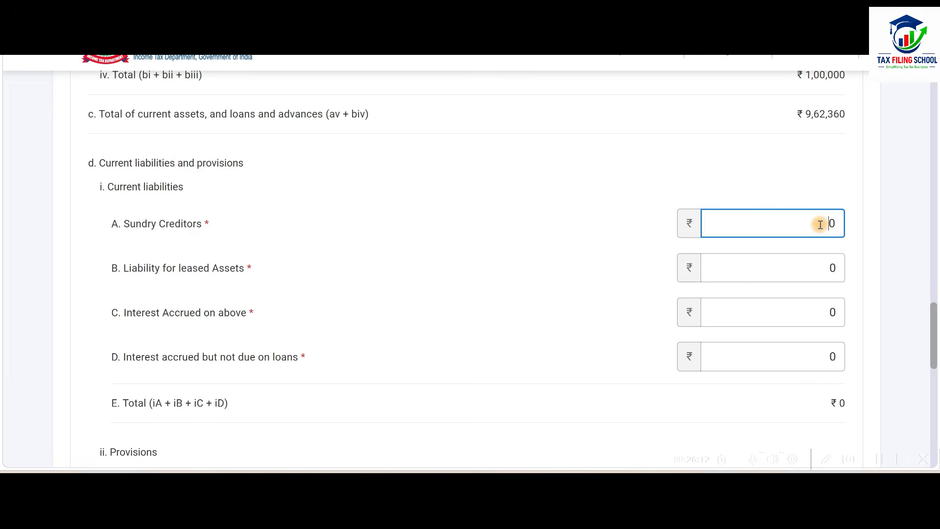
left_click(516, 225)
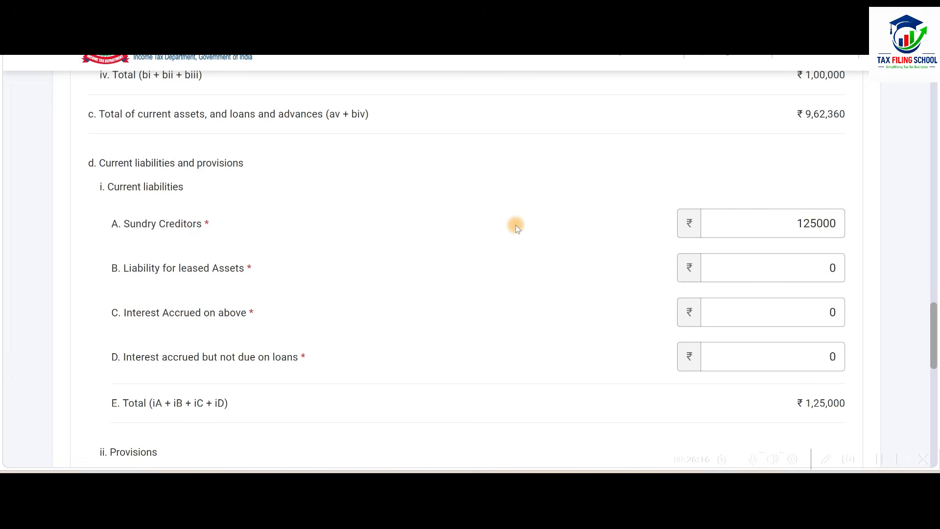
Look up bills payable and outstanding expenses in the Balance Sheet sheet and enter their sum, 9400, as Other Provisions.
key("alt+Tab")
key("alt+Tab")
key("alt+Tab")
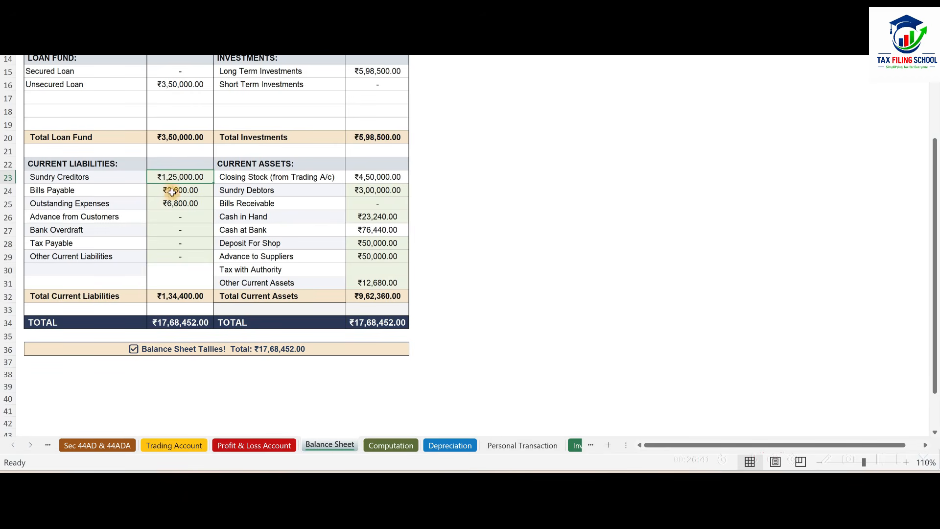
key("alt+Tab")
scroll(682, 216, "down", 2)
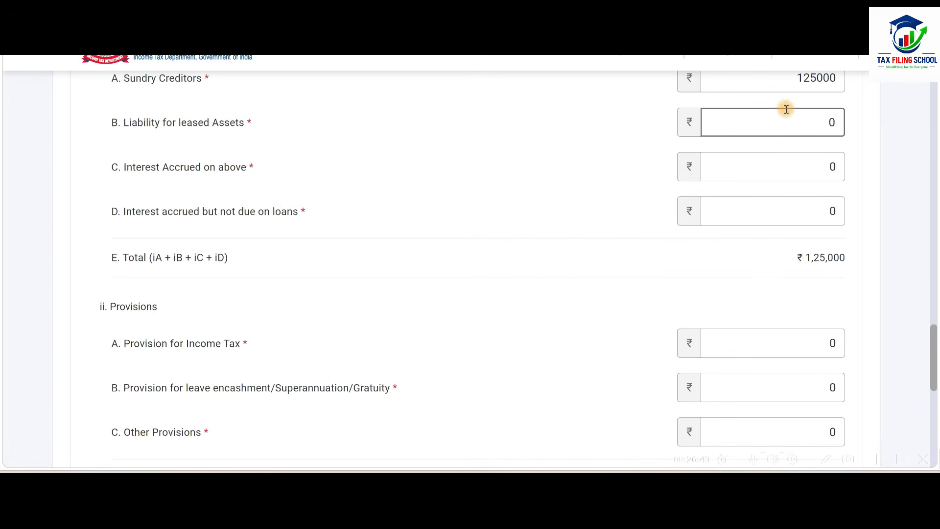
scroll(703, 191, "down", 6)
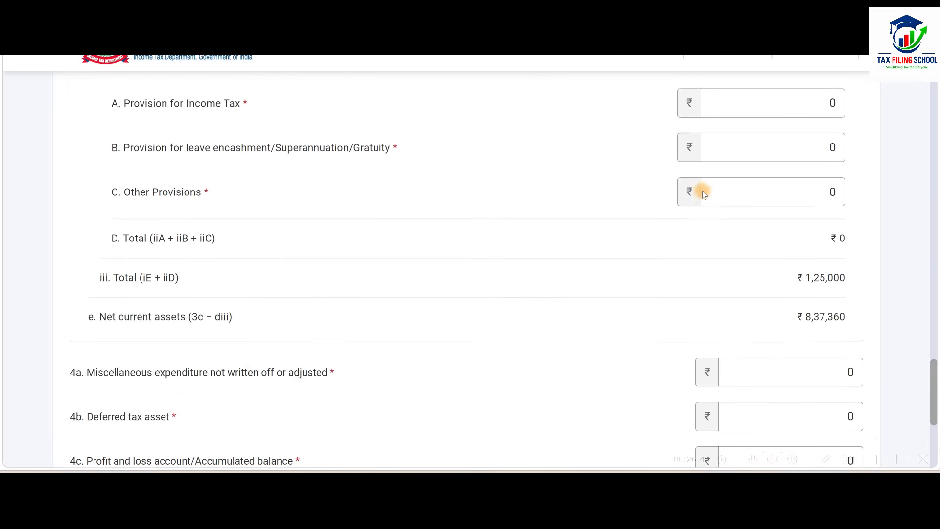
scroll(702, 190, "down", 2)
scroll(702, 190, "up", 3)
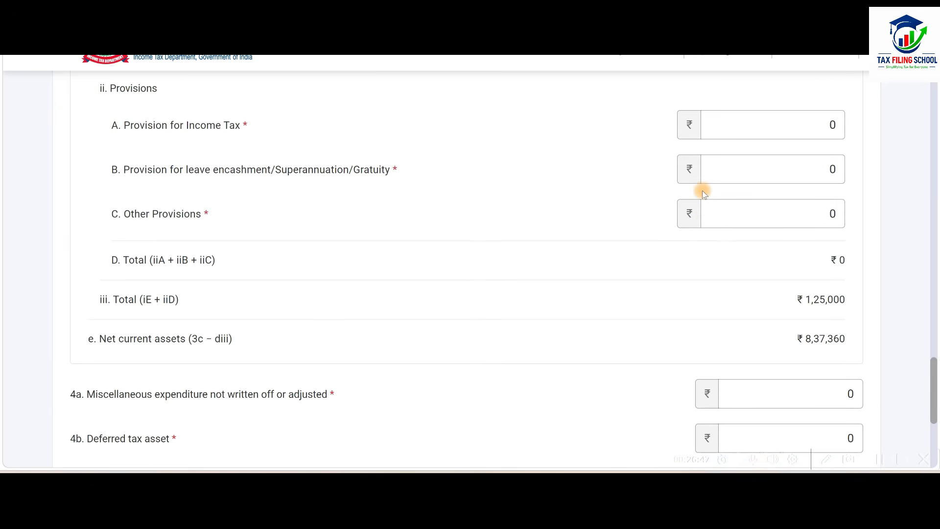
left_click(806, 214)
key("alt+Tab")
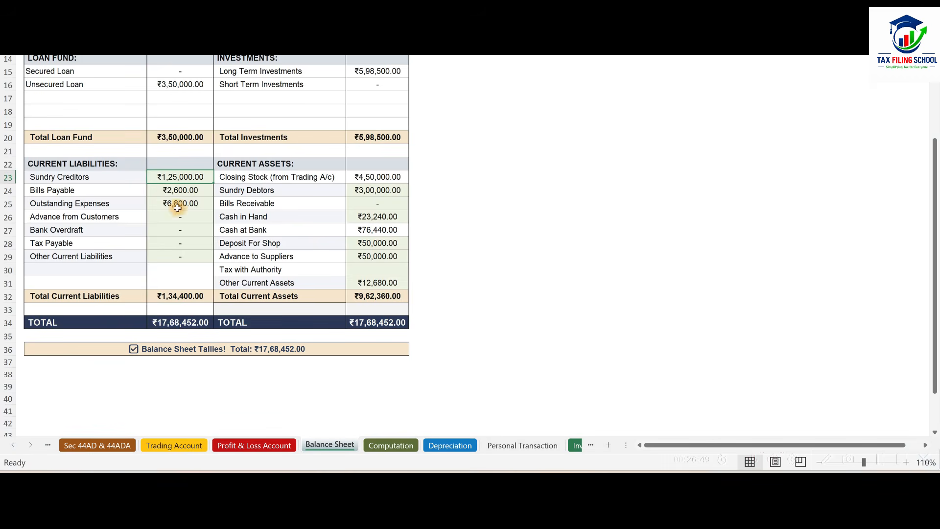
key("alt+Tab")
left_click(630, 239)
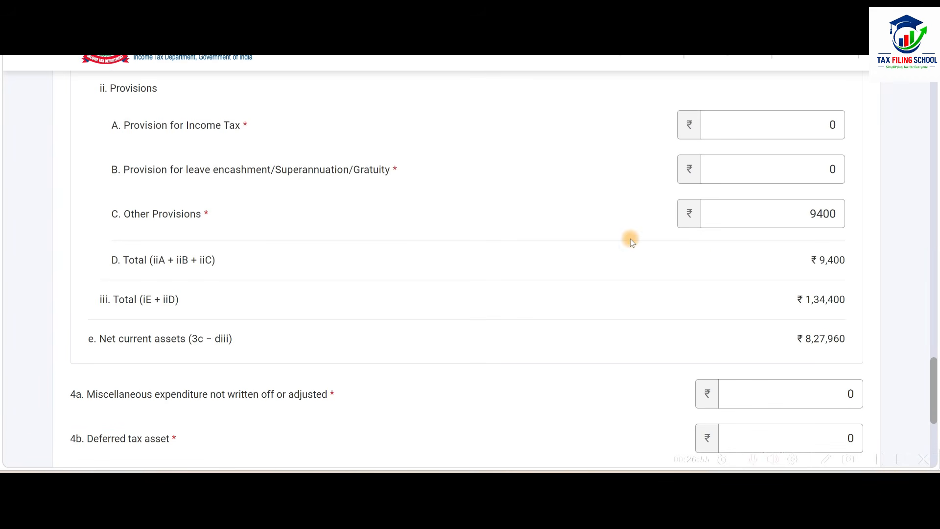
Check the liabilities and provisions against the workbook's Balance Sheet and save the Application of Funds section.
scroll(633, 256, "up", 3)
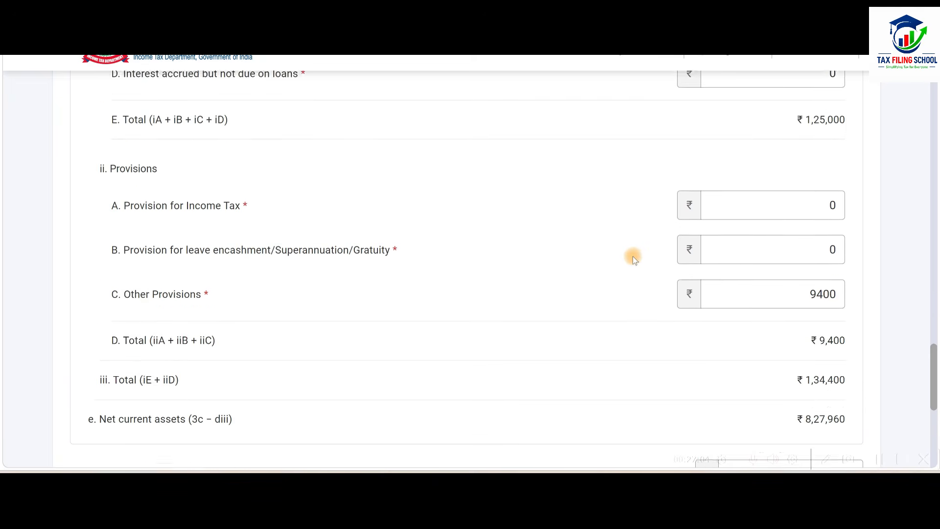
key("alt+Tab")
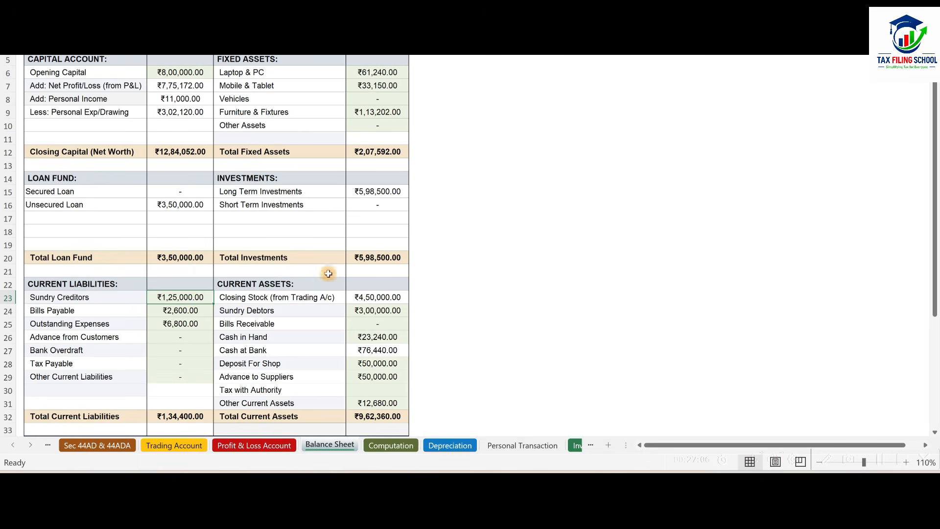
key("alt+Tab")
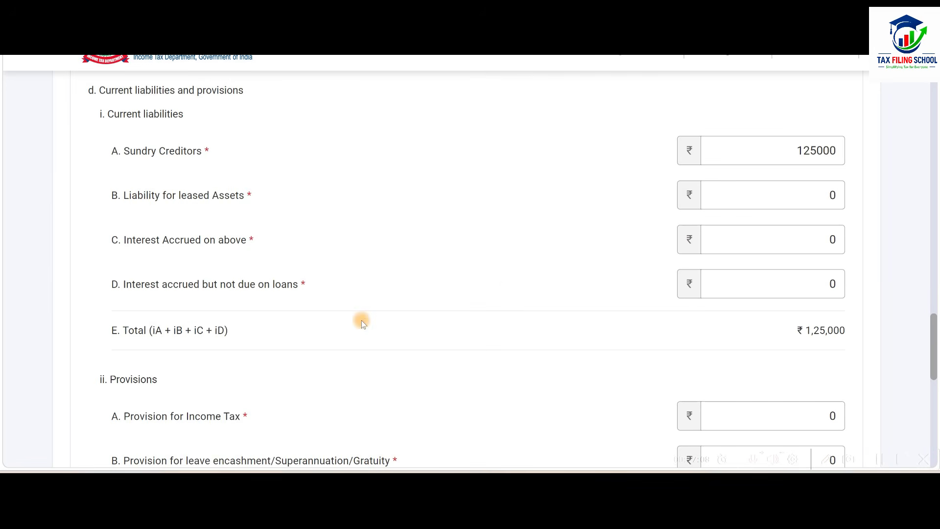
scroll(535, 262, "down", 10)
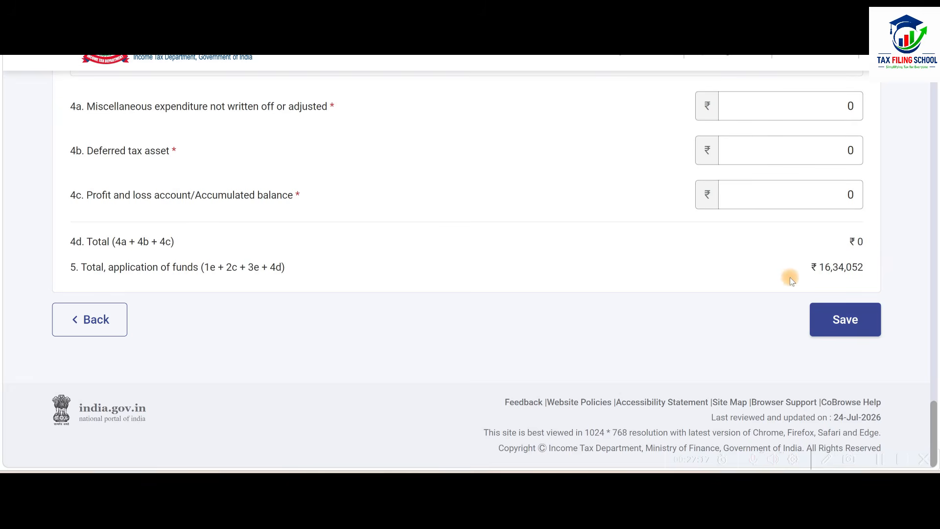
left_click(847, 319)
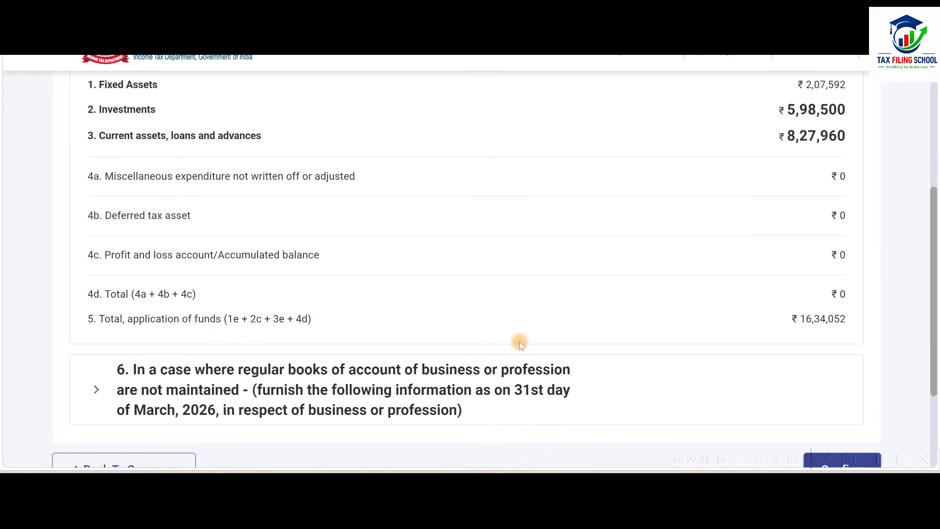
Compare the totals of Sources of Funds and Application of Funds, and confirm Part A - Balance Sheet.
scroll(519, 341, "up", 5)
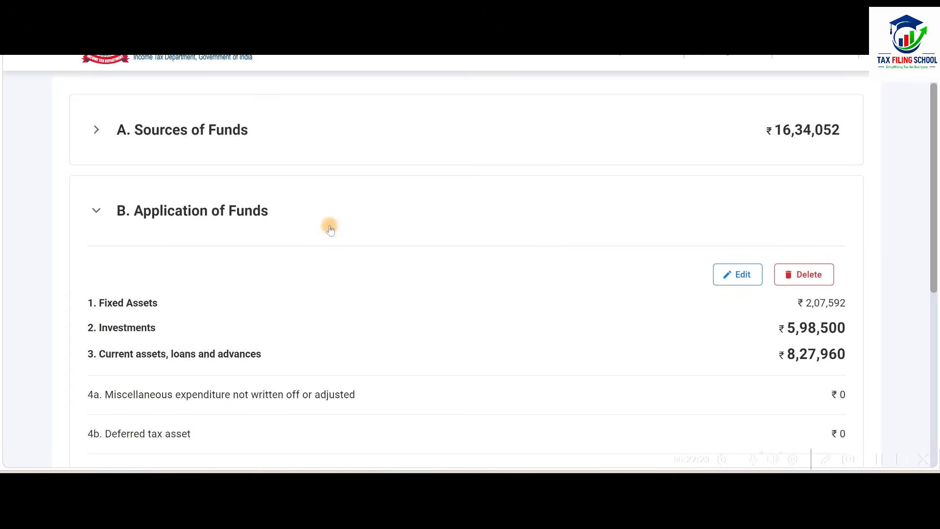
left_click(331, 214)
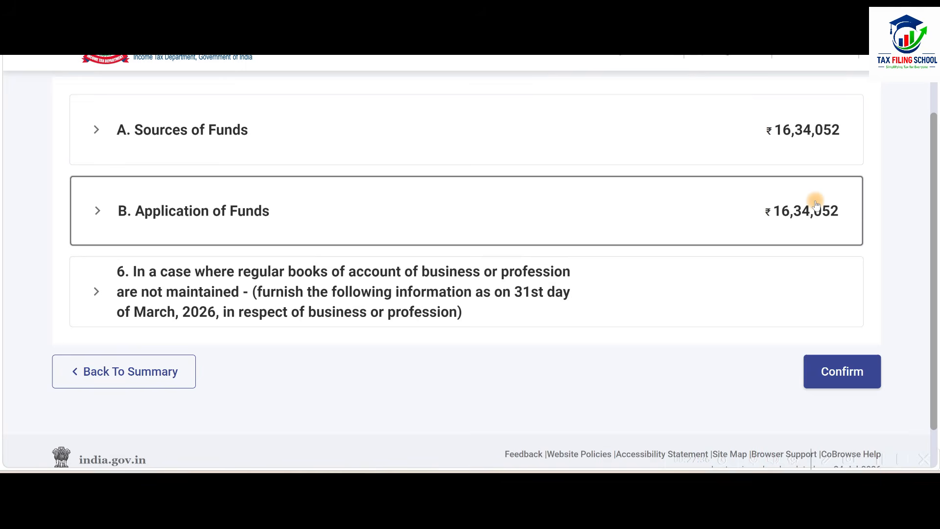
left_click(844, 380)
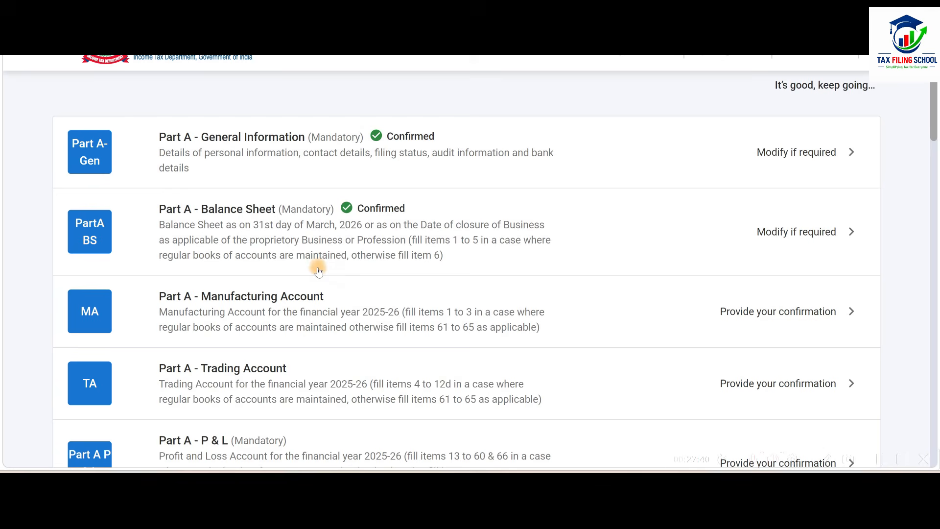
Open Part A - Trading Account from the return summary and open item 4, Revenue from operations, for editing.
scroll(556, 248, "down", 2)
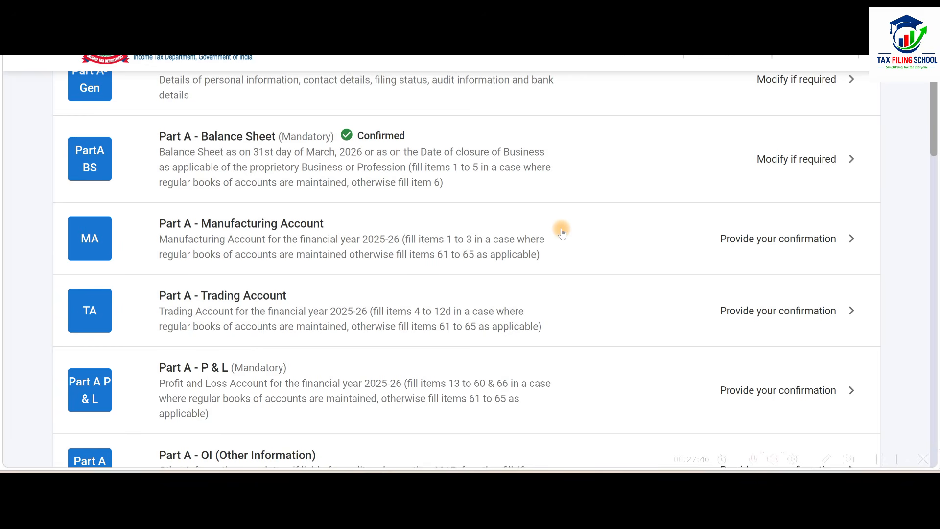
scroll(561, 230, "down", 3)
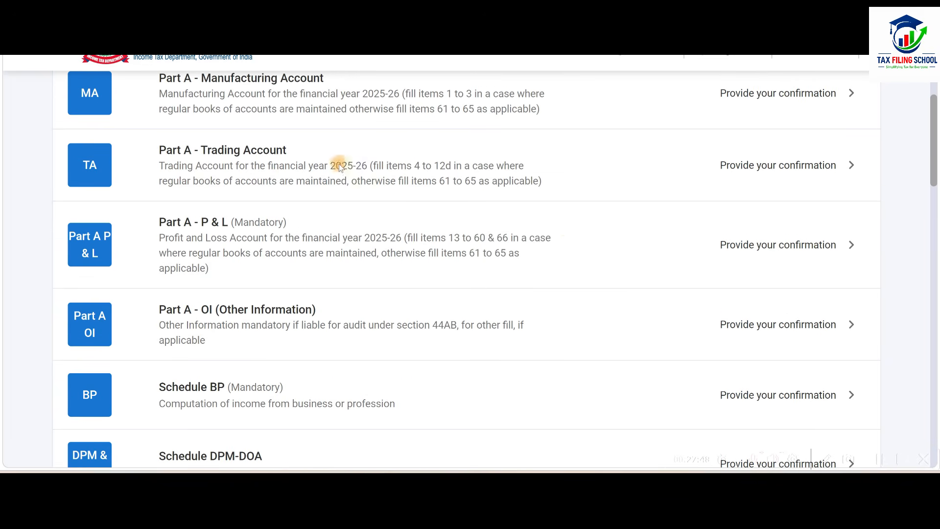
left_click(565, 171)
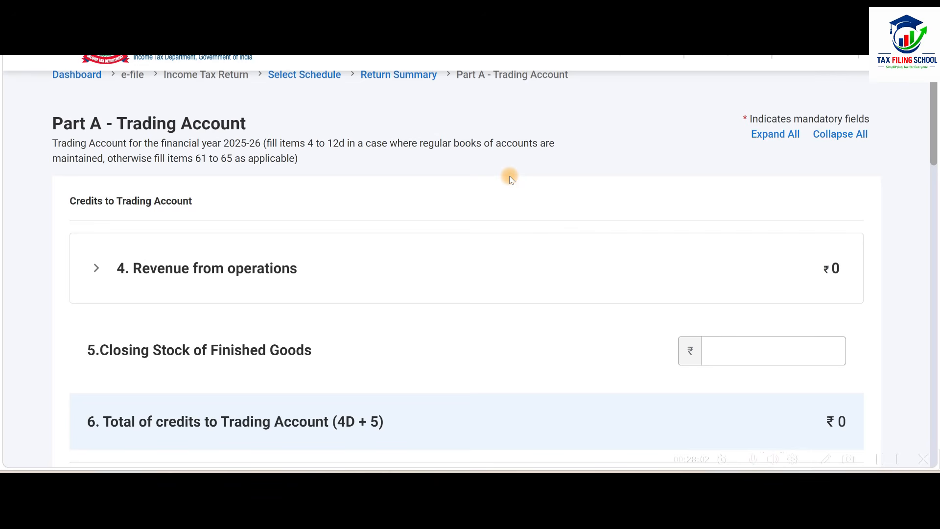
scroll(420, 220, "down", 2)
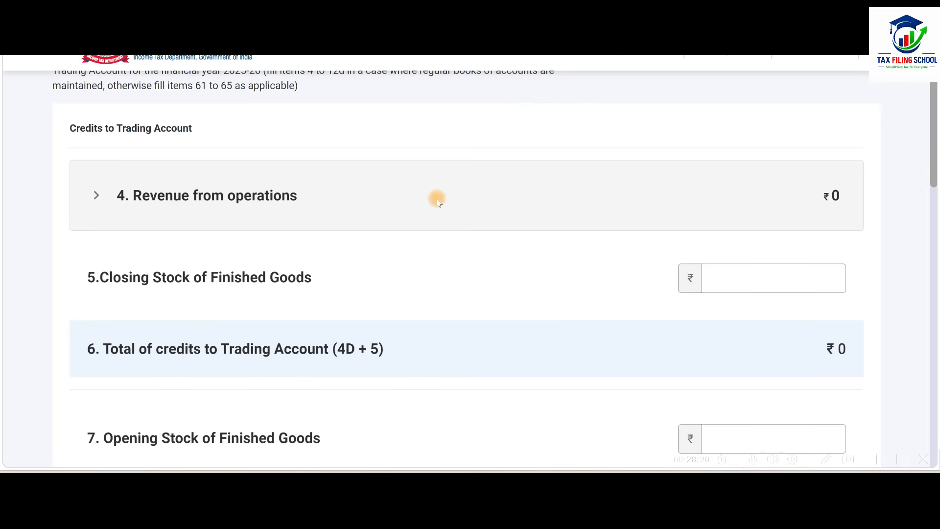
left_click(437, 198)
scroll(437, 198, "down", 2)
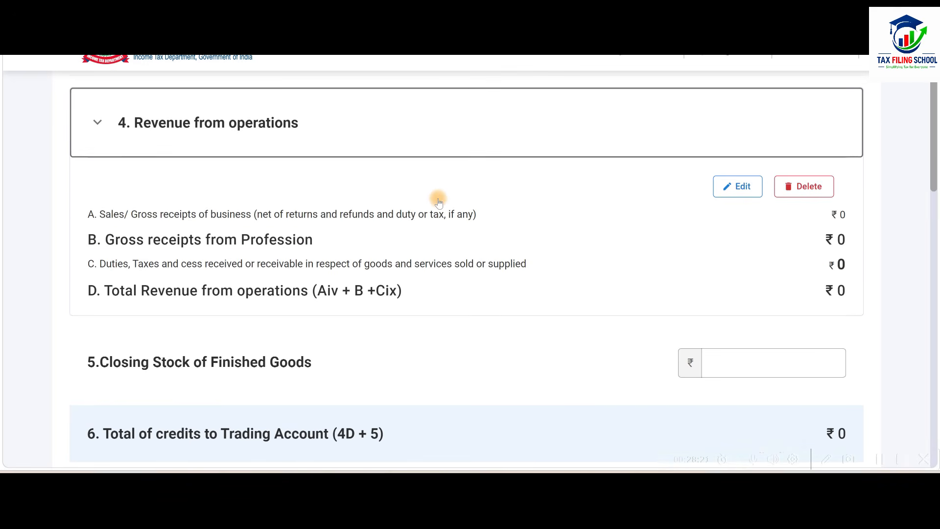
left_click(735, 191)
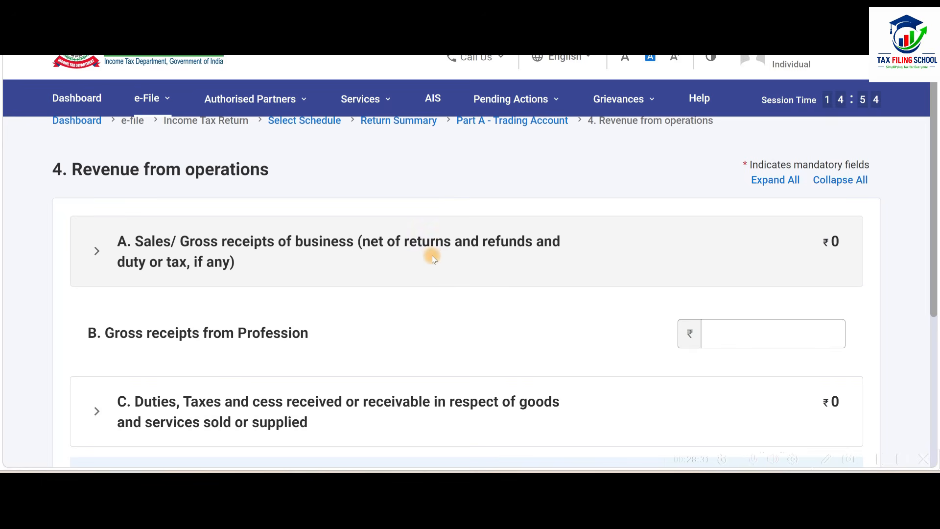
Under Sales/Gross receipts of business, enter the gross sales from the Trading Account sheet, 3900000, as Sale of goods.
left_click(473, 252)
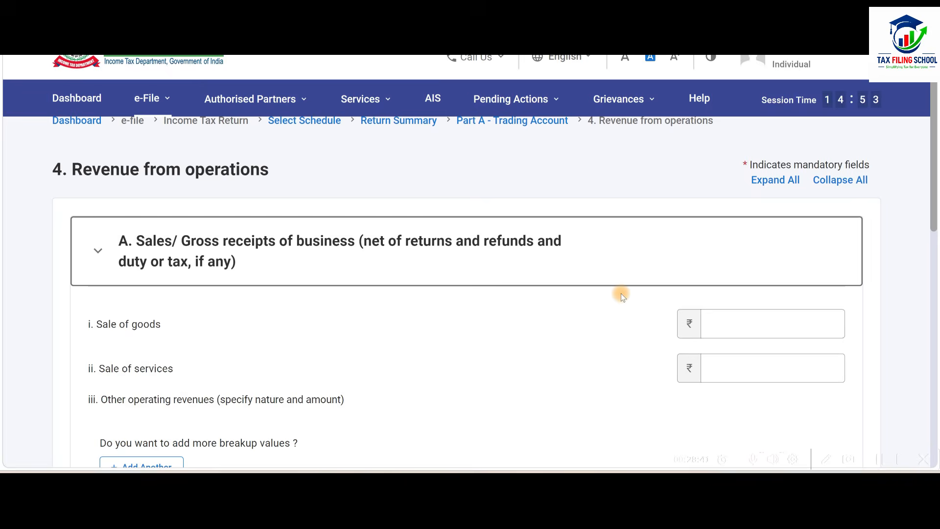
scroll(621, 233, "down", 4)
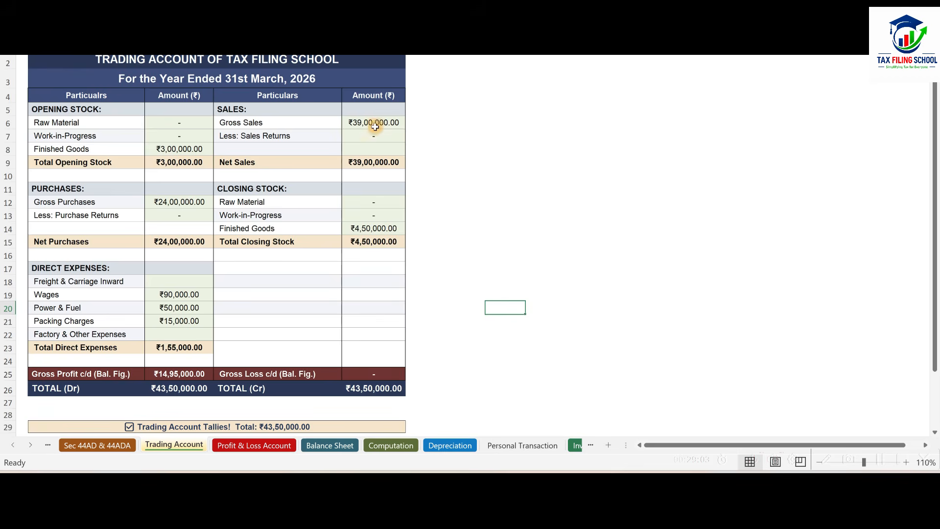
key("alt+Tab")
left_click(776, 142)
type("3900000")
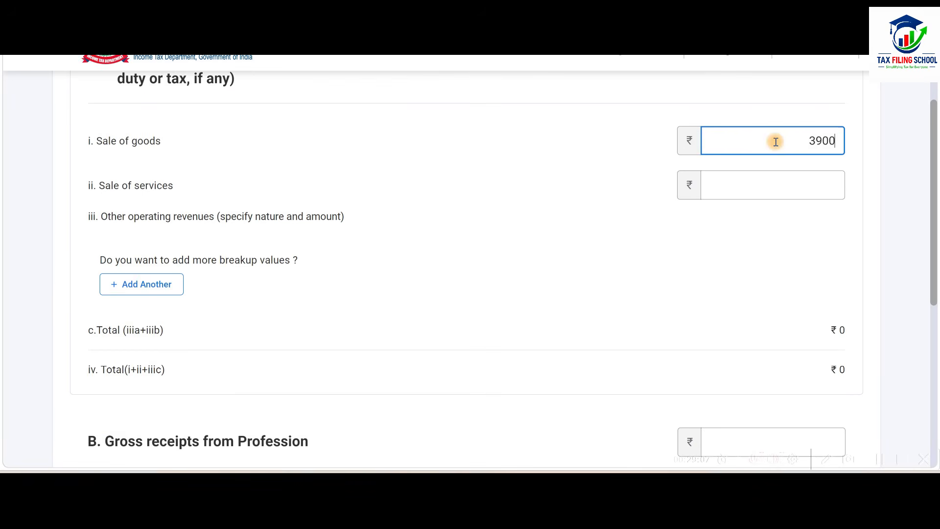
left_click(469, 236)
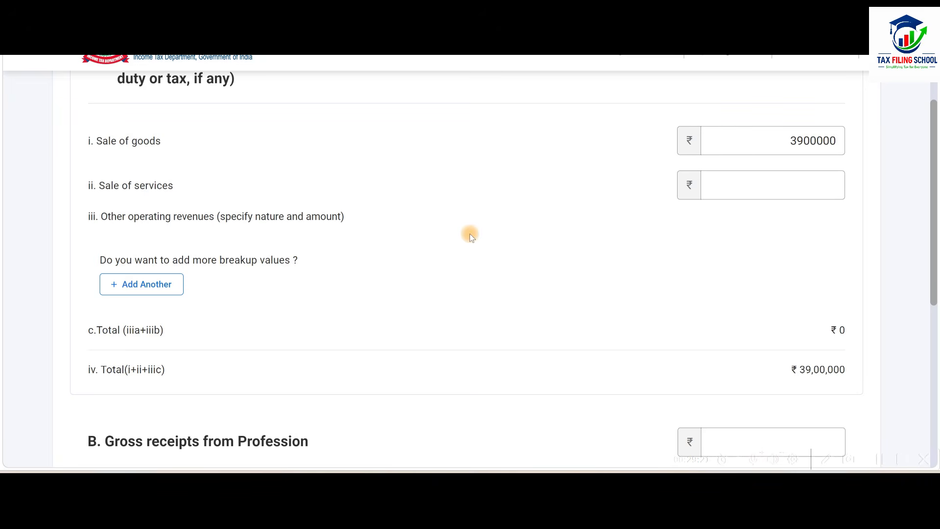
left_click(757, 187)
scroll(796, 187, "down", 2)
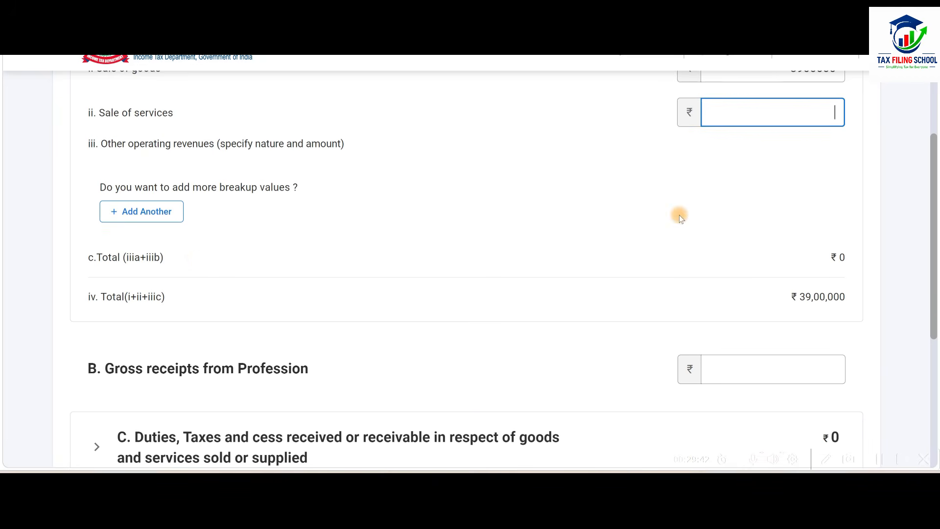
left_click(150, 210)
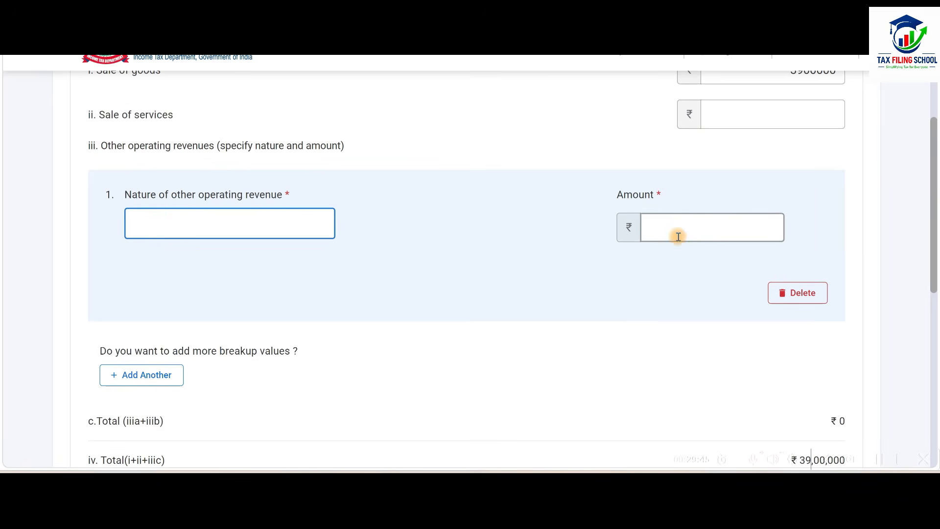
left_click(798, 292)
left_click(523, 286)
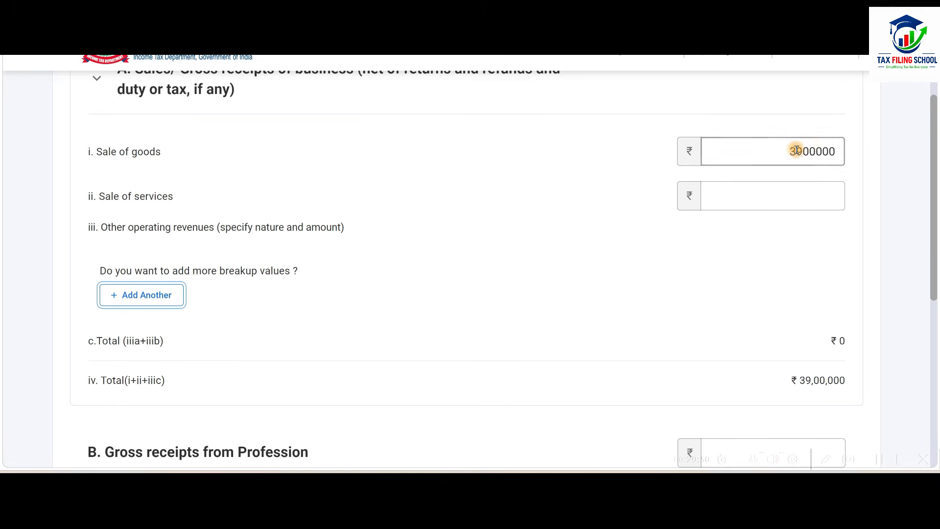
Enter the consultancy charges from the workbook's Profit & Loss Account sheet, 500000, as Gross receipts from Profession in item B.
scroll(724, 175, "down", 5)
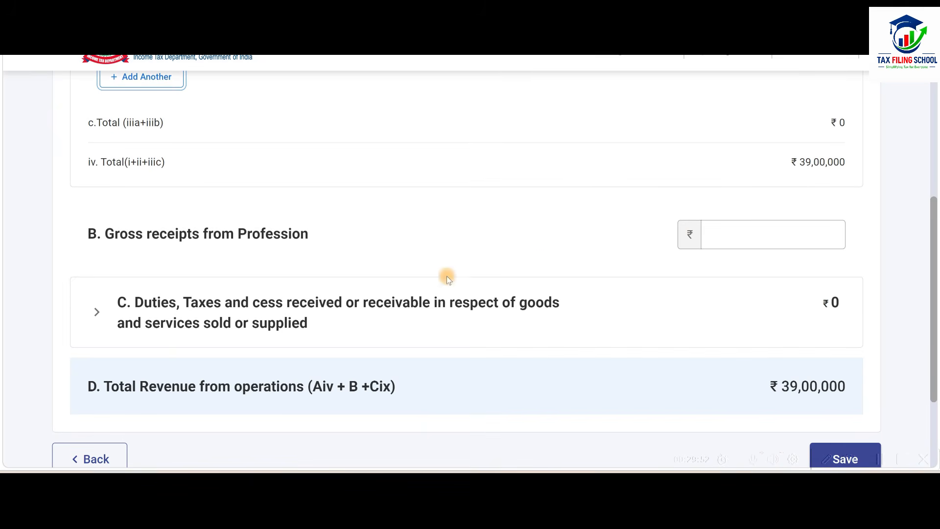
scroll(243, 266, "down", 2)
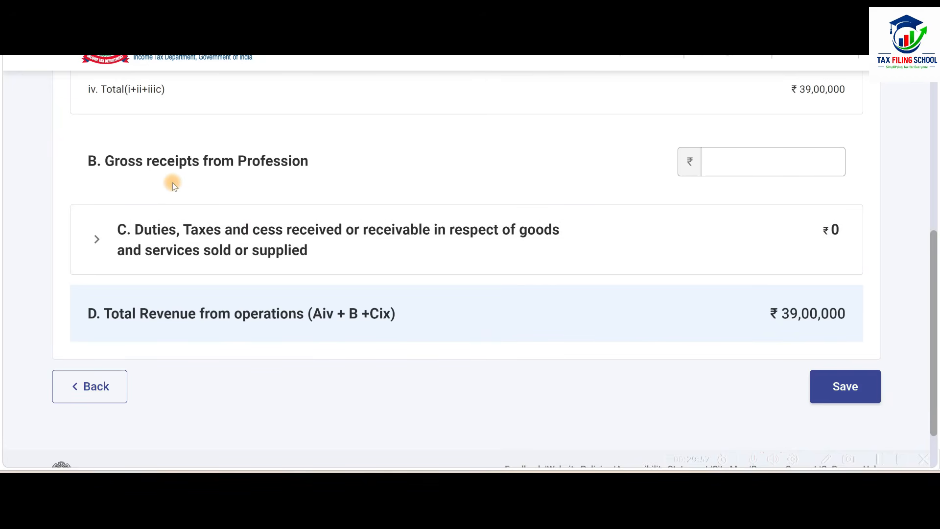
left_click(786, 172)
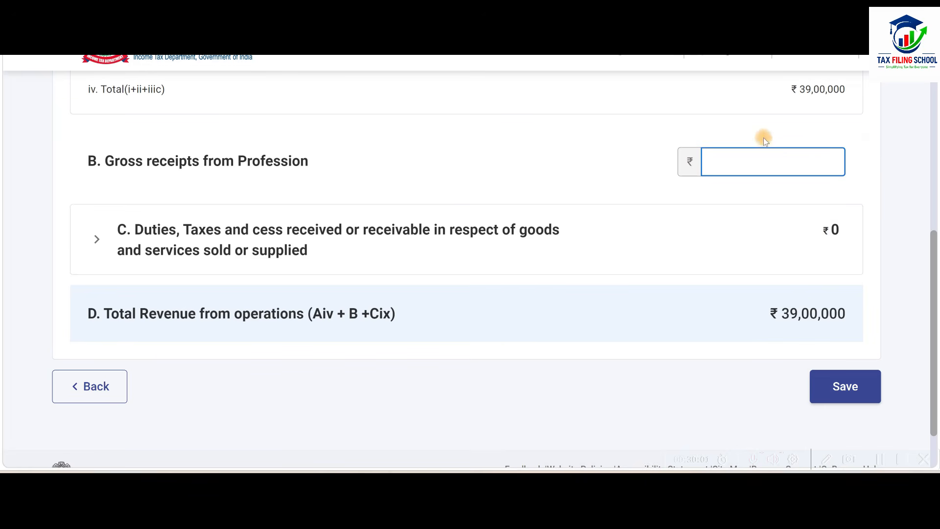
key("alt+Tab")
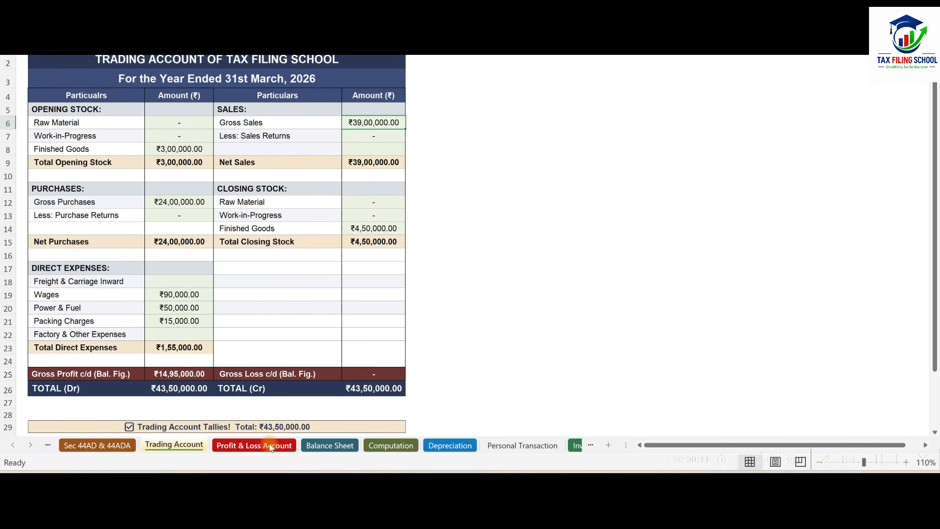
left_click(270, 447)
scroll(364, 310, "up", 2)
scroll(364, 310, "up", 4)
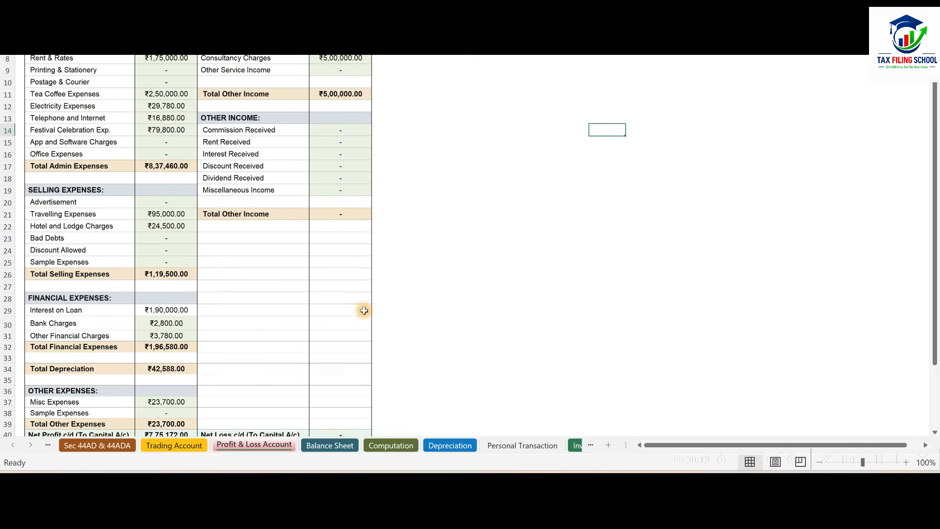
key("alt+Tab")
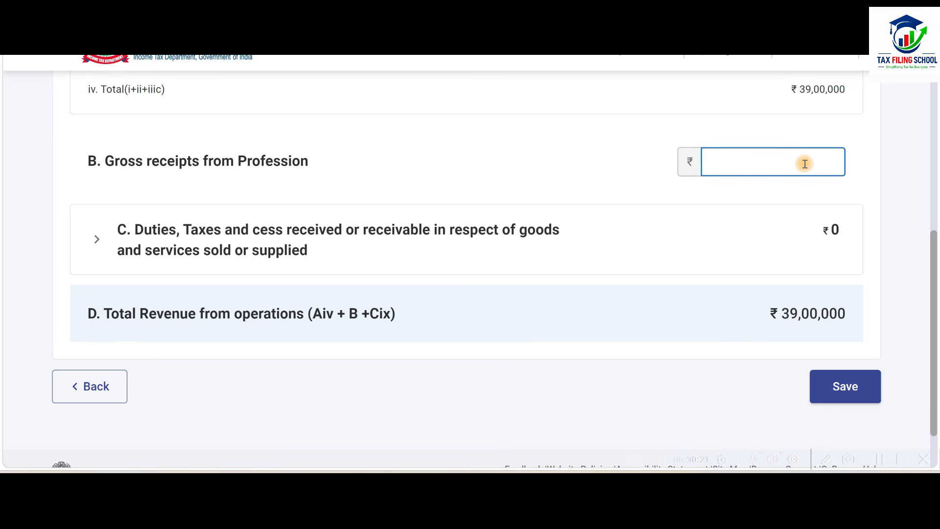
left_click(629, 167)
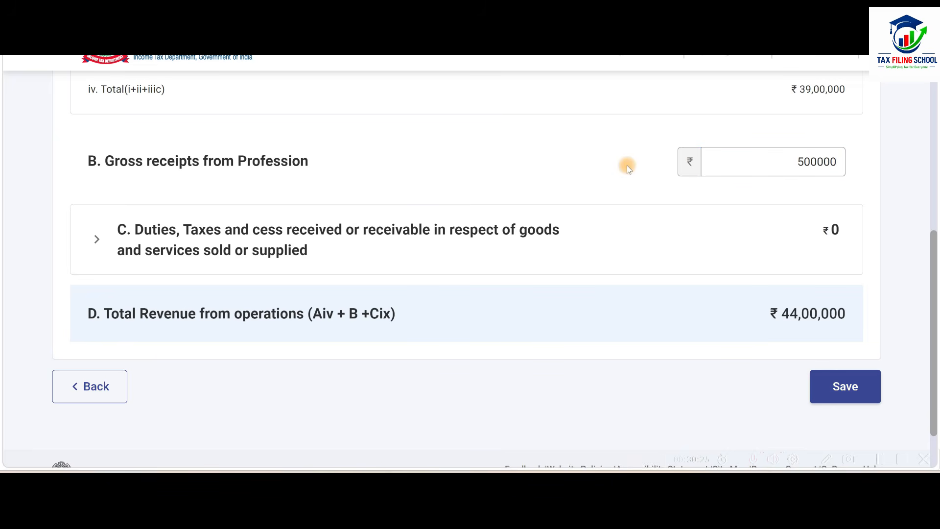
Review the duties, taxes and cess fields in item C, save Revenue from operations, and collapse item 4.
scroll(613, 183, "up", 6)
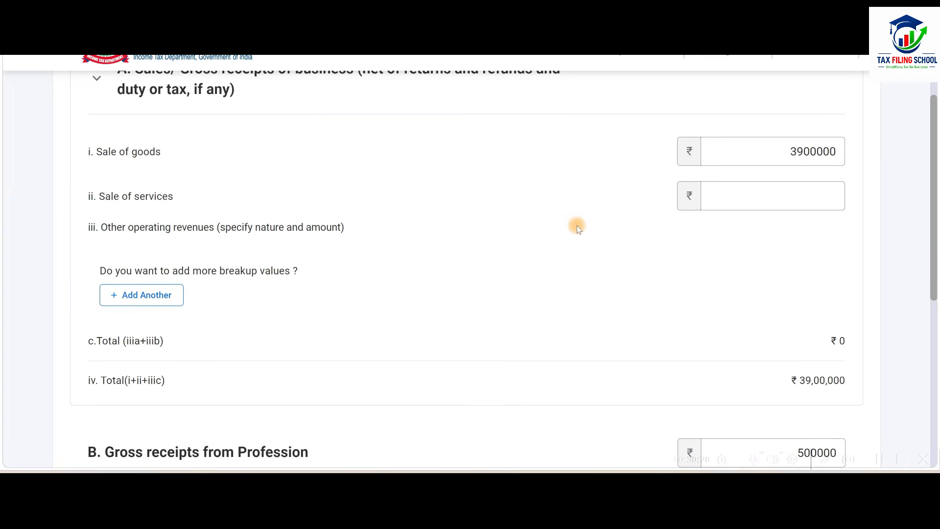
scroll(577, 228, "down", 3)
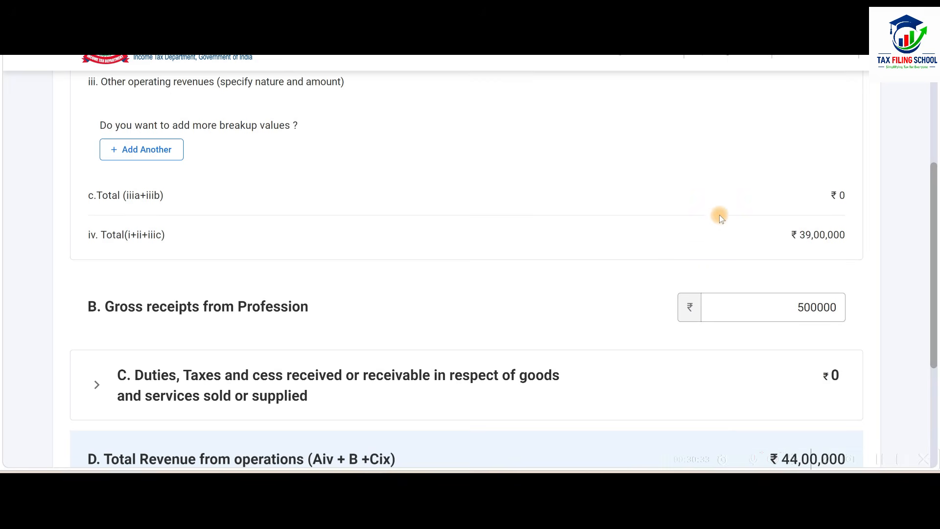
scroll(692, 166, "down", 3)
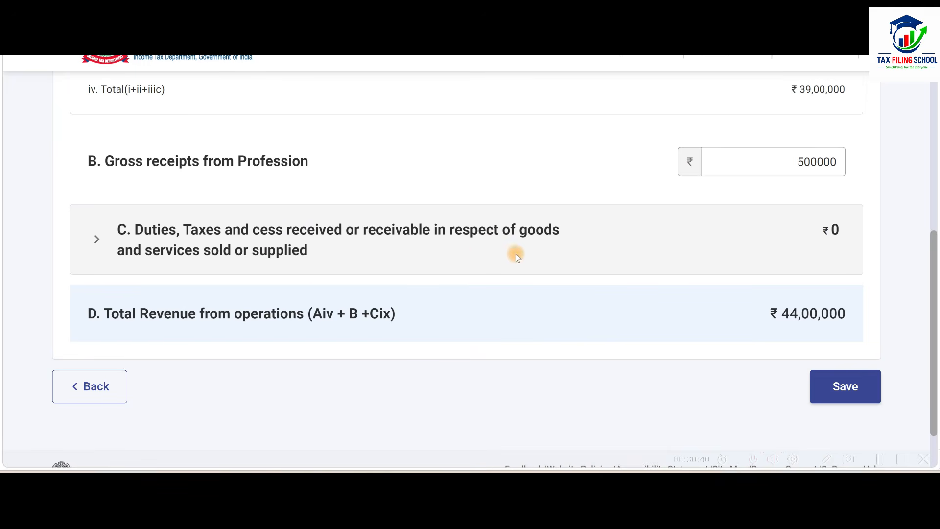
left_click(483, 240)
scroll(483, 240, "down", 3)
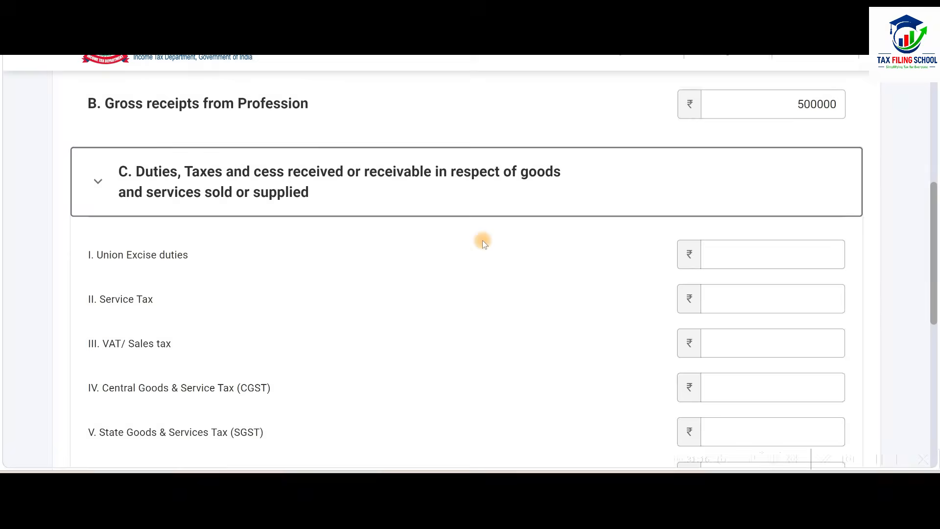
scroll(483, 240, "down", 2)
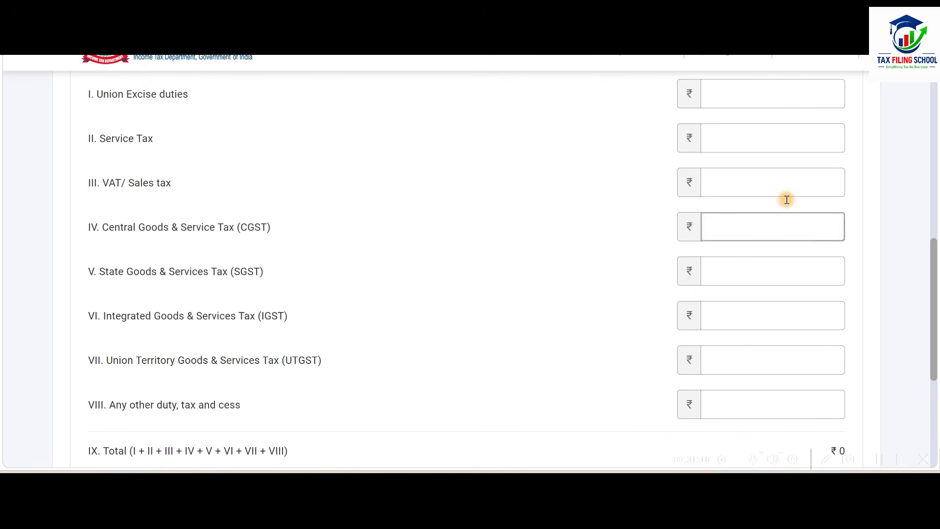
left_click(774, 400)
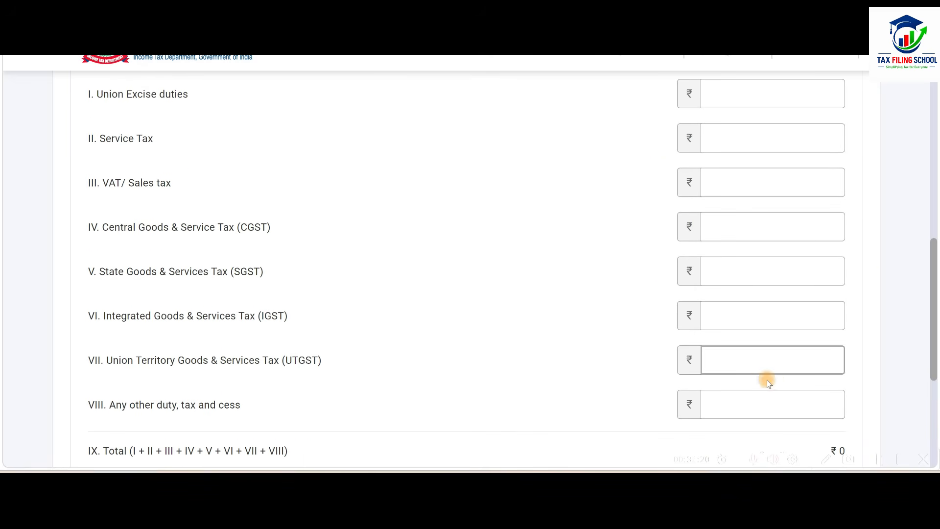
scroll(632, 356, "up", 2)
left_click(551, 179)
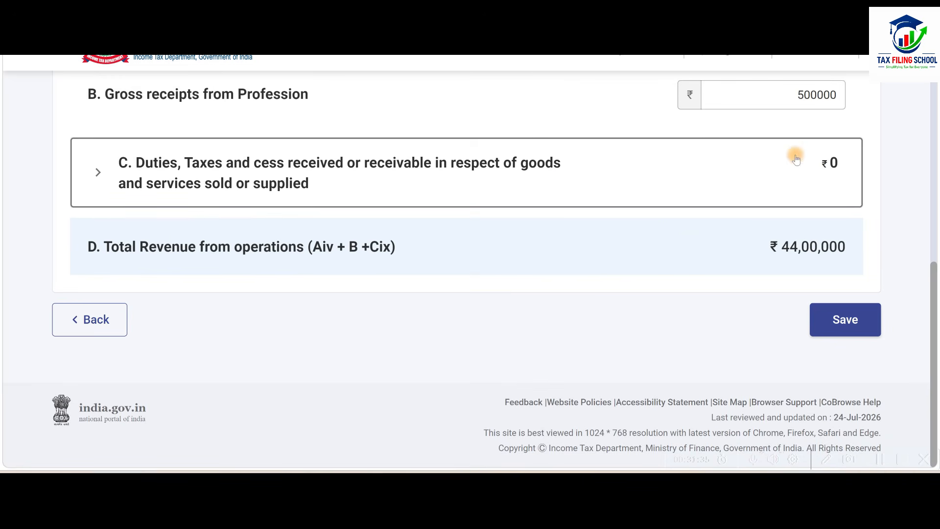
left_click(852, 321)
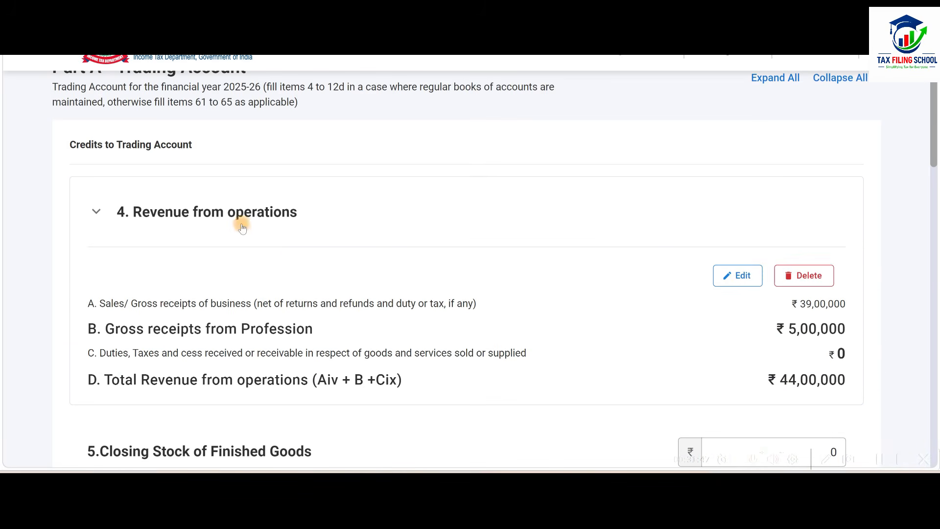
left_click(528, 206)
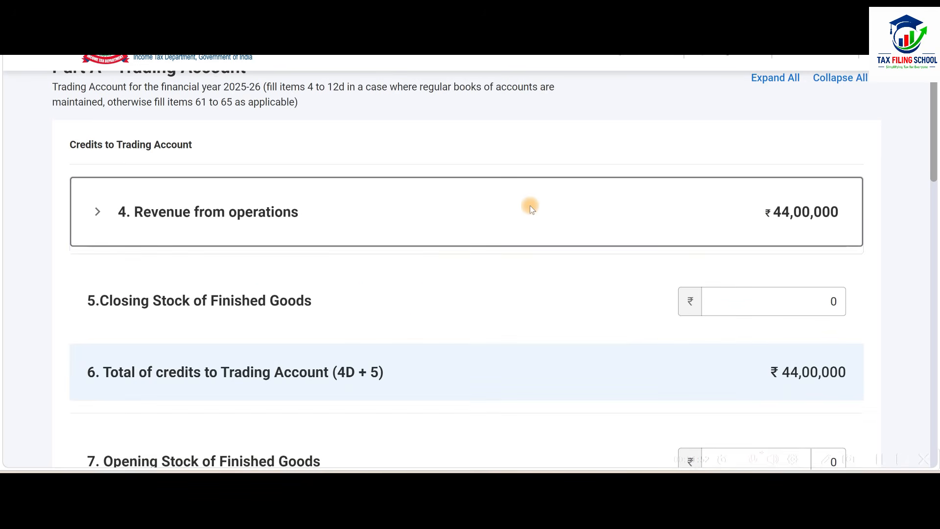
Enter the finished goods closing stock from the workbook's Trading Account sheet, 450000, in item 5.
scroll(534, 201, "down", 2)
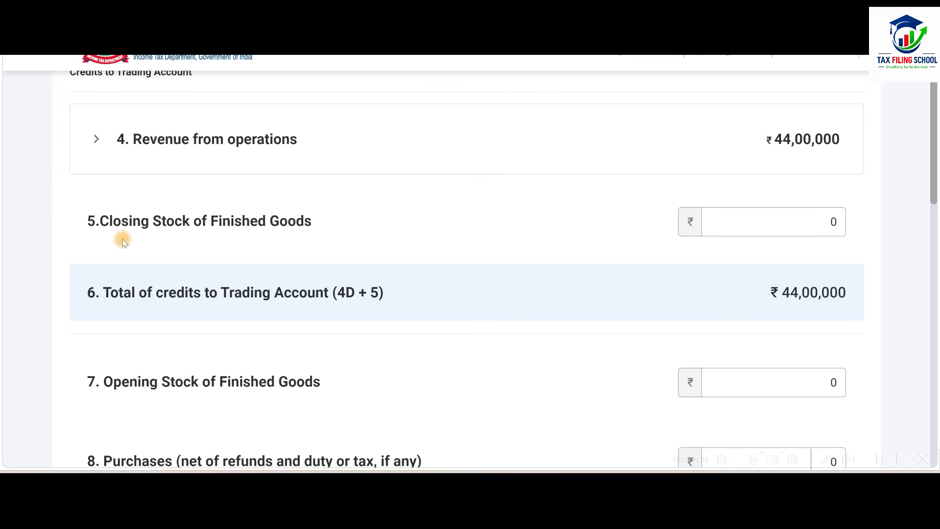
left_click(771, 224)
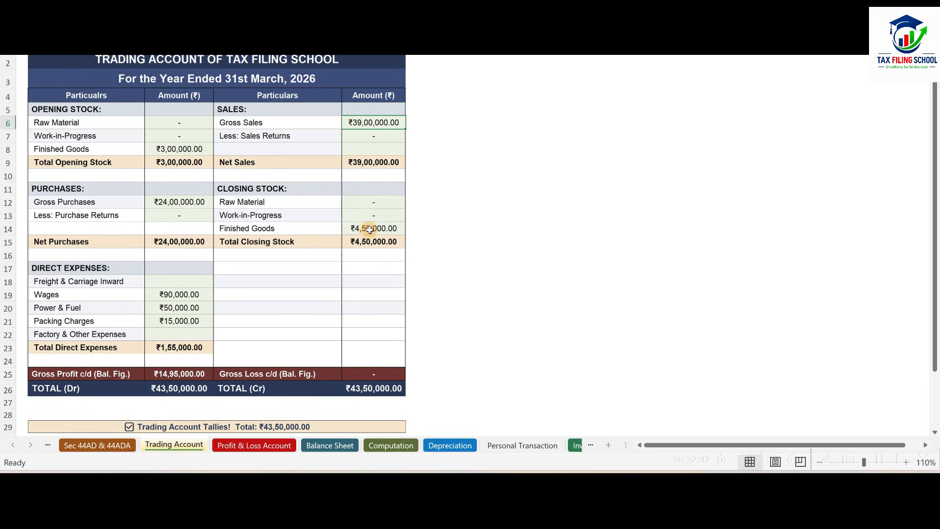
left_click(373, 228)
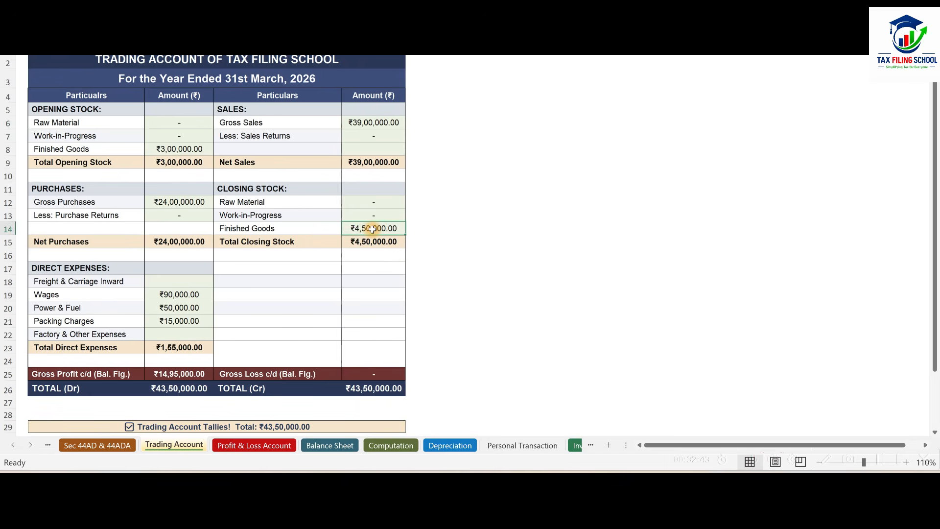
type("450000")
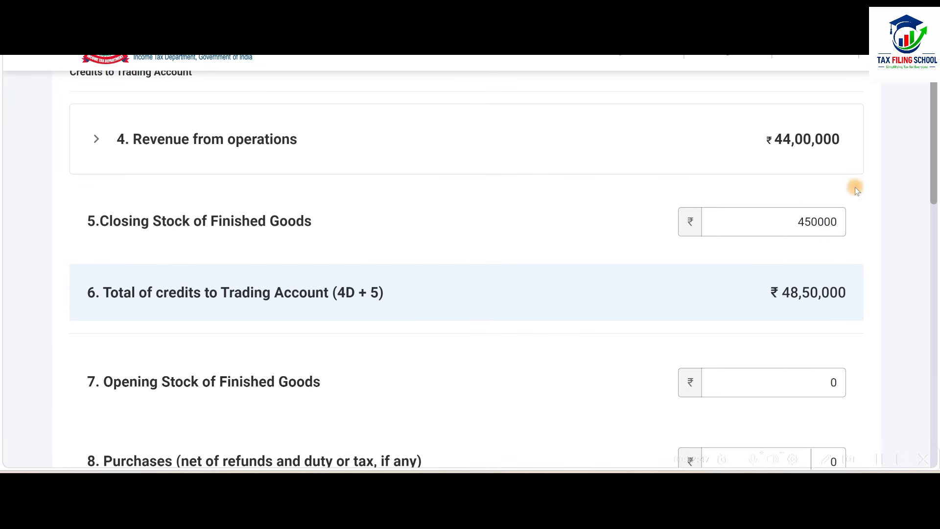
Enter the finished goods opening stock from the Trading Account sheet, 300000, in item 7.
scroll(640, 243, "down", 5)
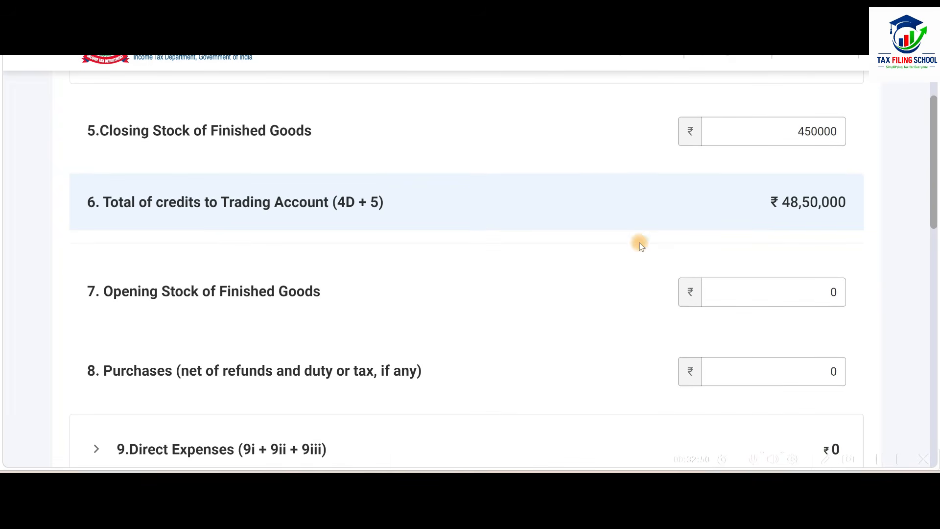
left_click(738, 171)
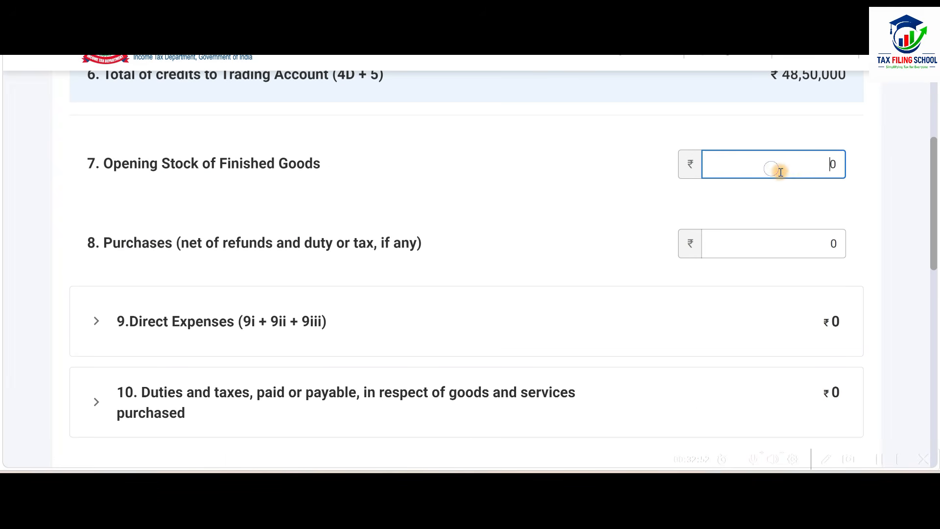
key("alt+Tab")
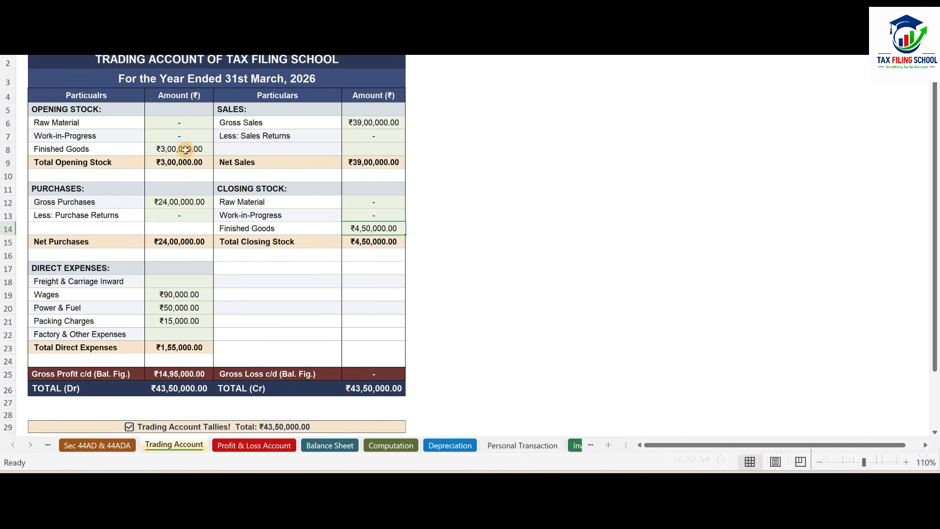
key("alt+Tab")
type("300000")
Enter the purchases from the Trading Account sheet, 2400000, in item 8.
scroll(852, 192, "down", 2)
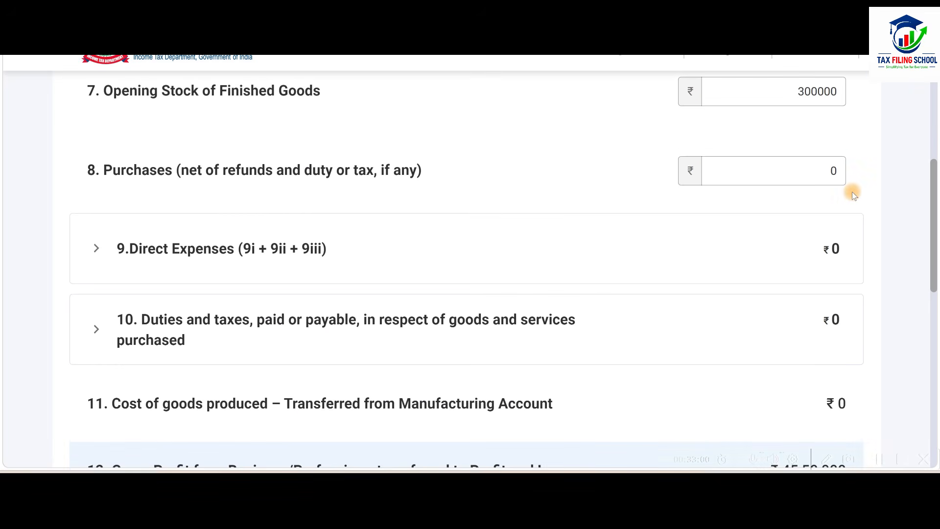
left_click(792, 170)
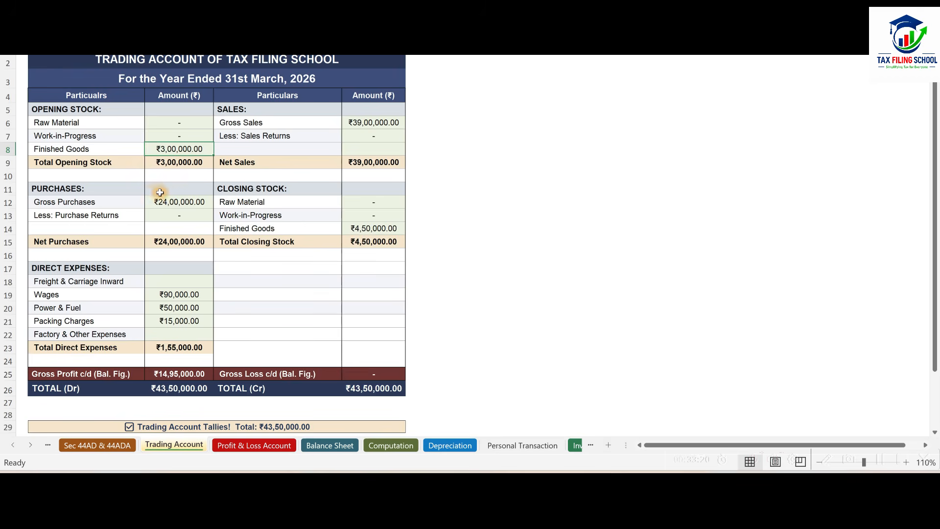
left_click(182, 195)
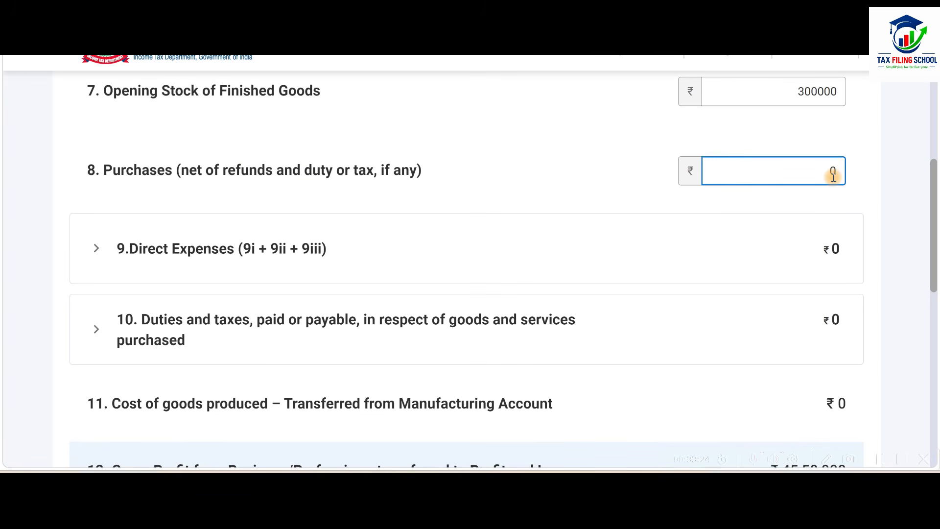
left_click(868, 174)
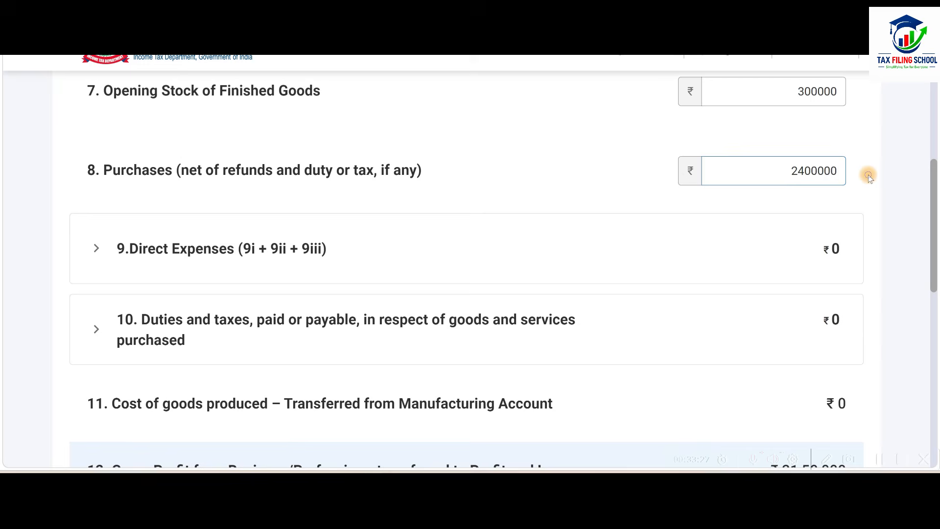
Expand item 9, Direct Expenses, check the direct expenses in the Trading Account sheet, and enter 50000 as Power and fuel.
scroll(813, 200, "down", 2)
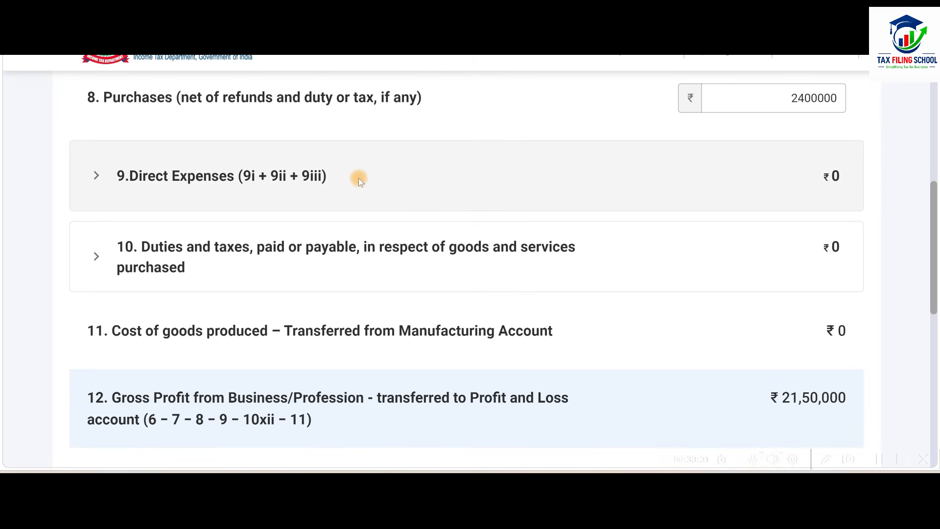
left_click(456, 174)
scroll(518, 250, "down", 2)
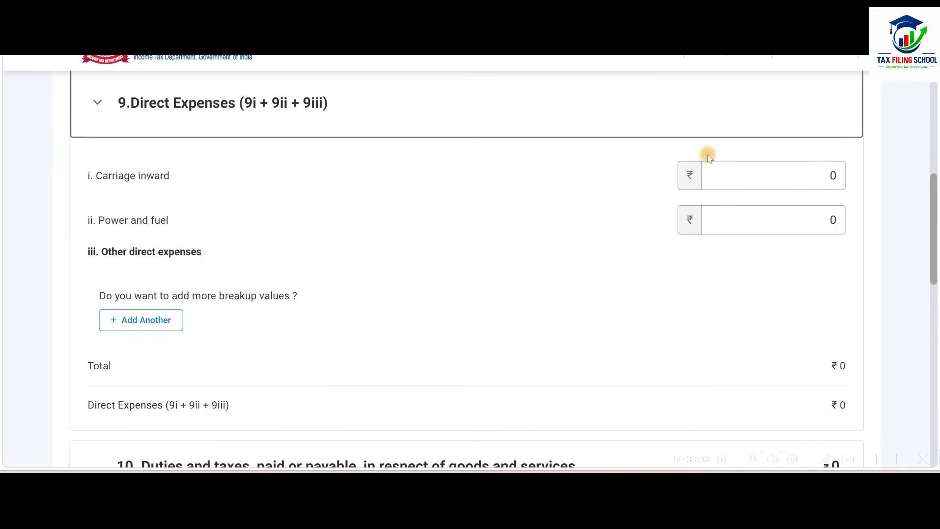
left_click(744, 178)
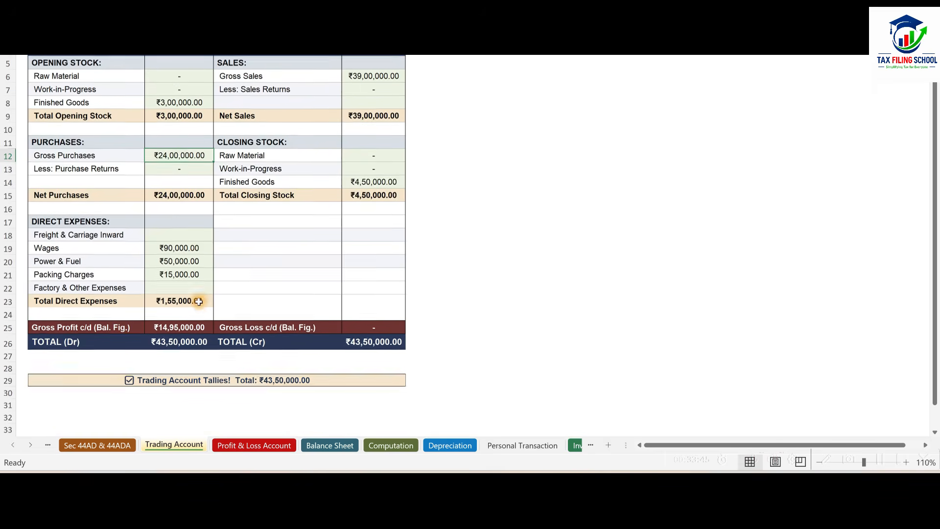
left_click(175, 244)
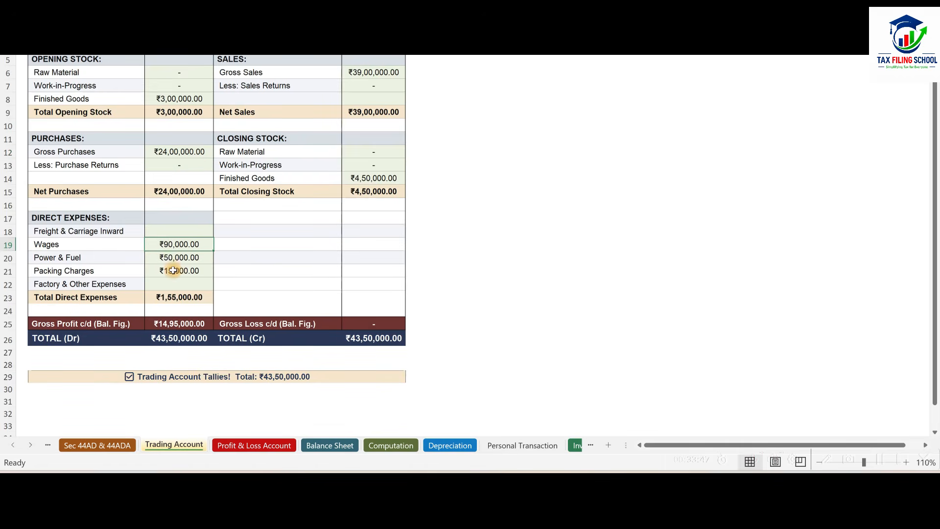
left_click(178, 257)
left_click(185, 275)
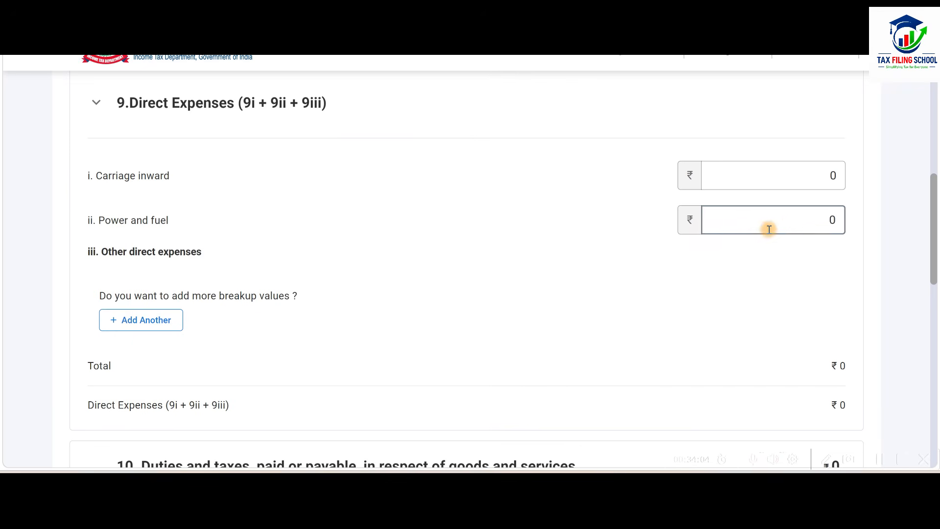
left_click(796, 220)
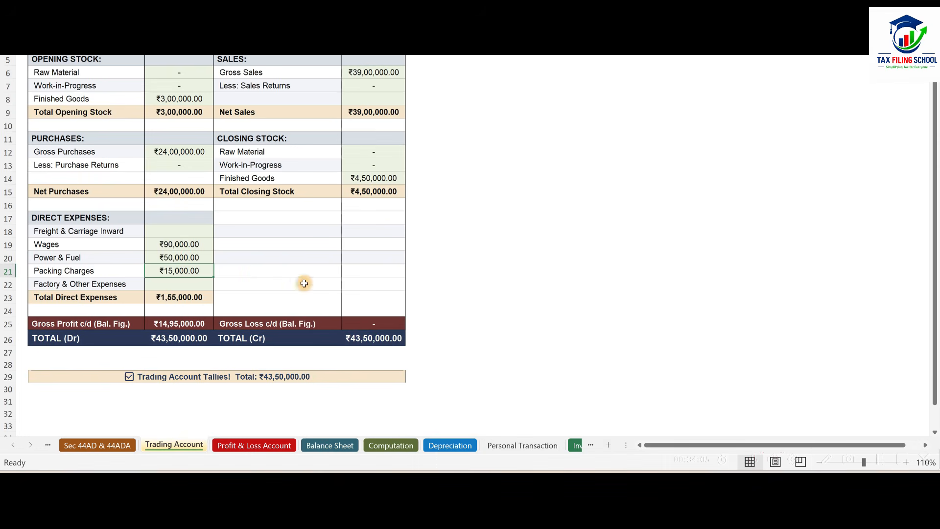
left_click(174, 258)
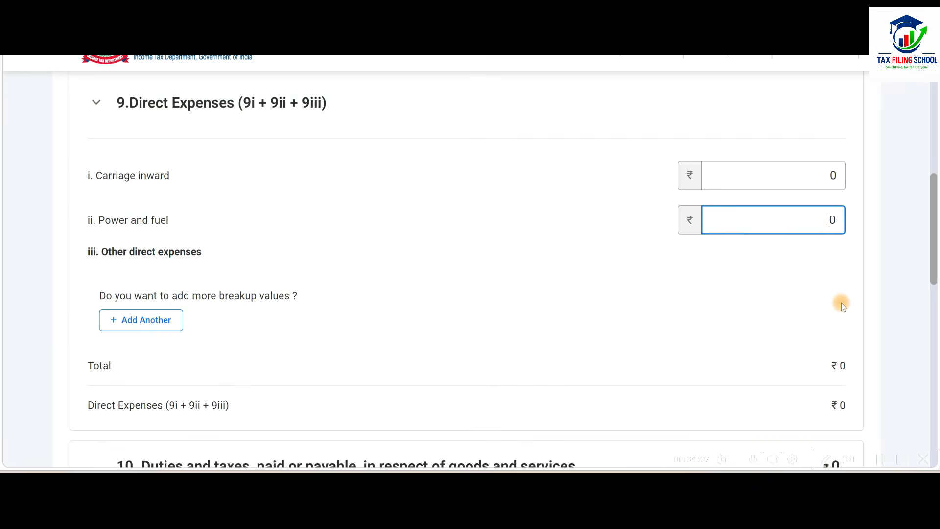
type("50000")
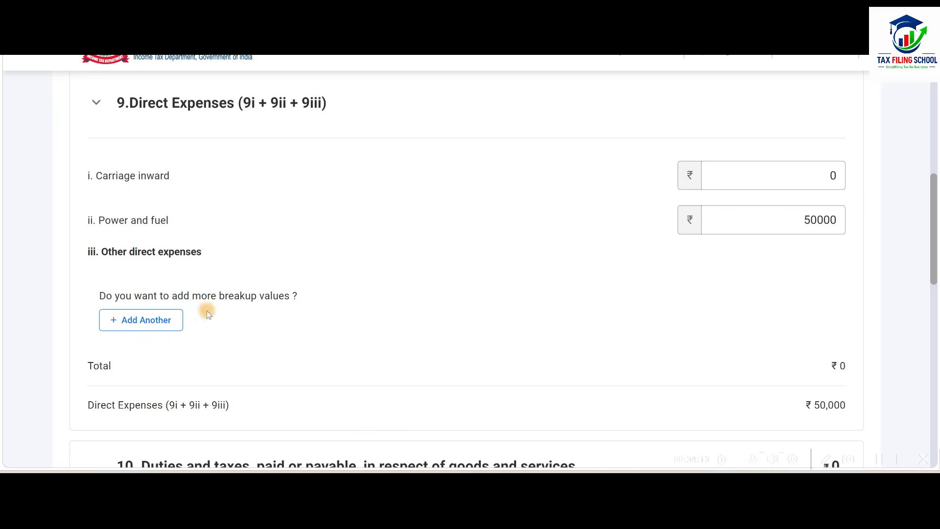
Add an other direct expense named Wages to Labour and enter 90000, the wages amount in the workbook's Trading Account sheet.
left_click(151, 319)
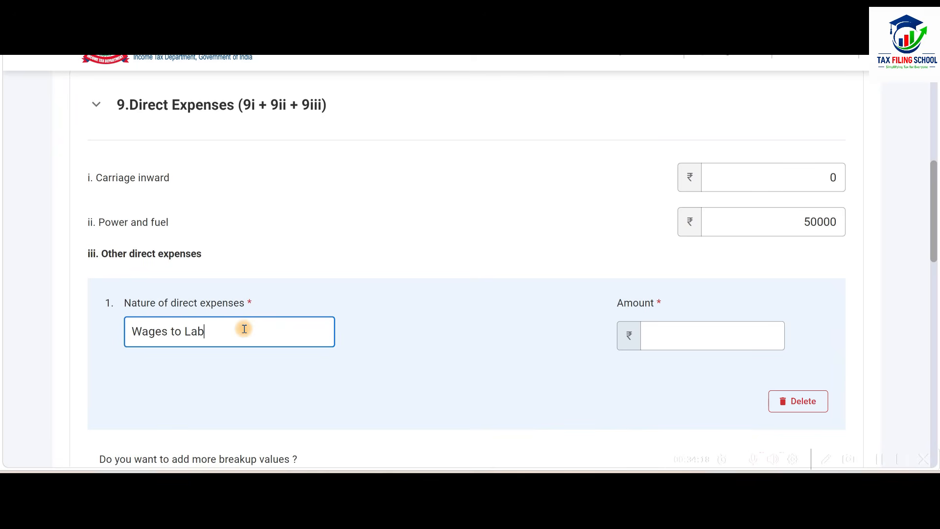
type("Wages to Labour")
left_click(701, 329)
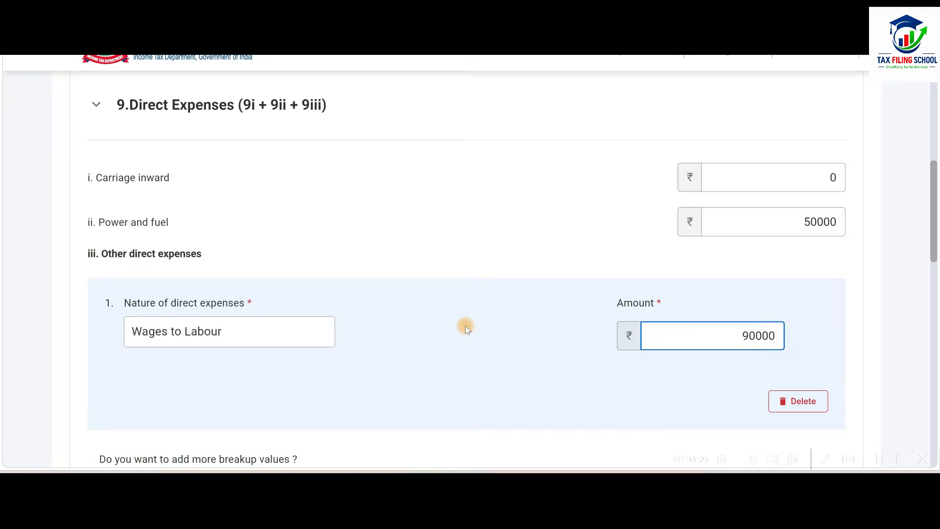
key("alt+Tab")
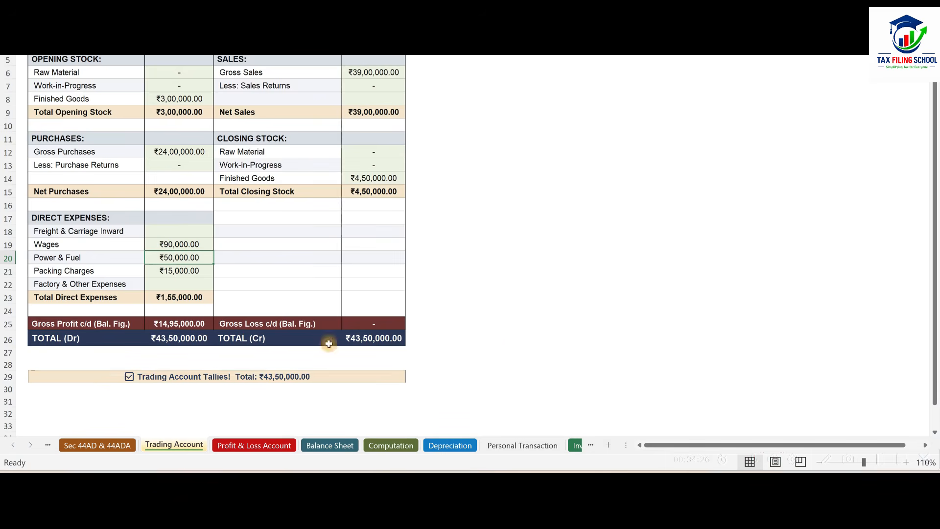
key("alt+Tab")
scroll(228, 277, "down", 1)
key("alt+Tab")
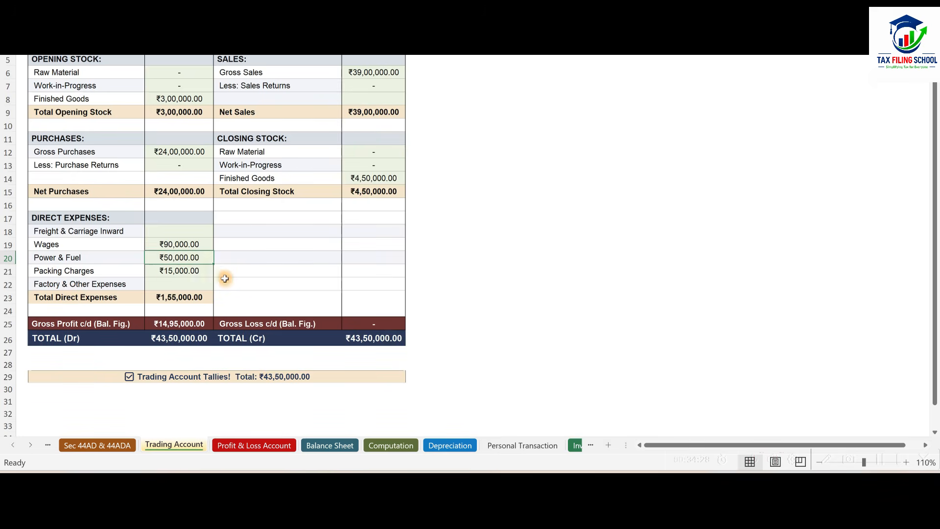
key("alt+Tab")
Add a second other direct expense named Packing Charges with an amount of 15000.
scroll(227, 275, "down", 2)
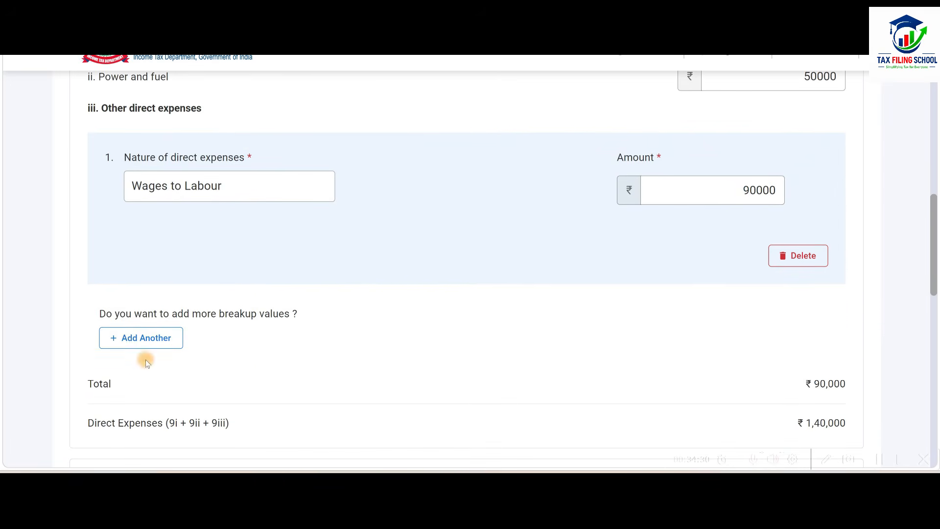
left_click(162, 338)
type("Packing Charges")
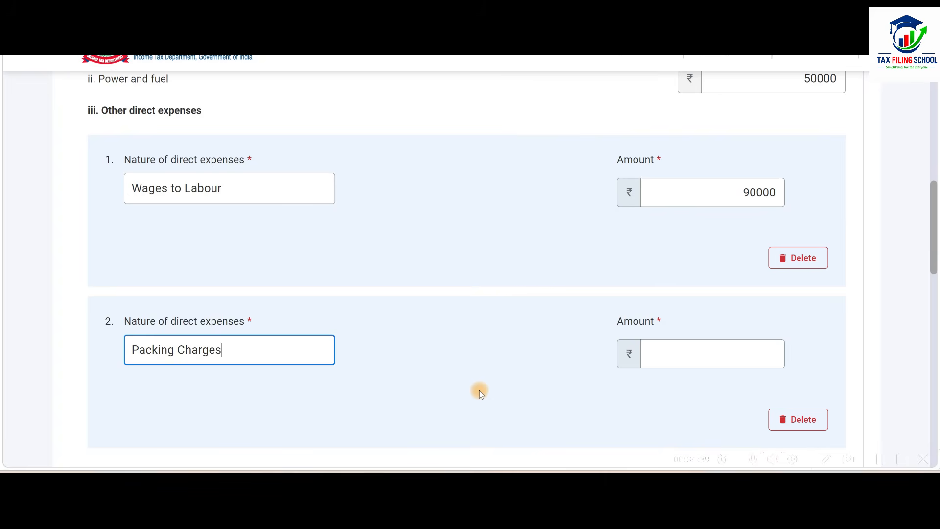
key("Tab")
type("15000")
left_click(658, 398)
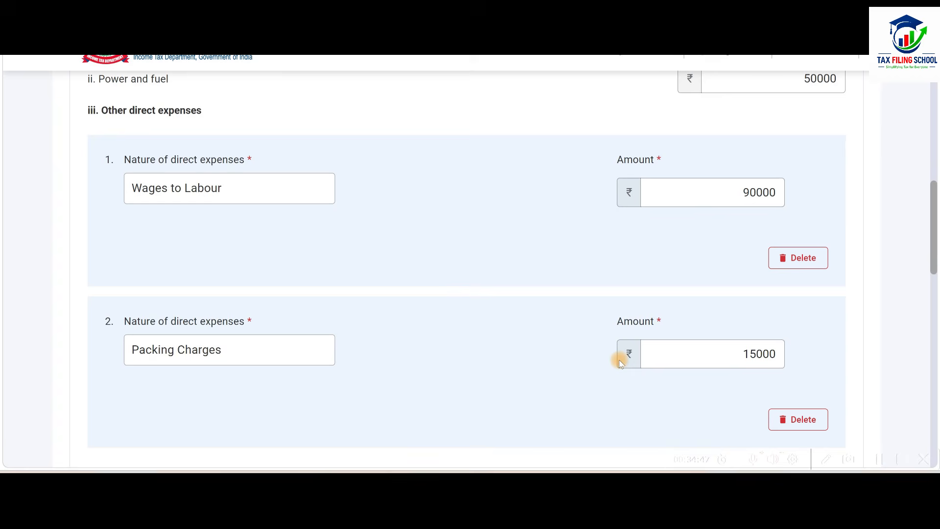
Review the direct expenses total and items 10 to 12d, leave intraday and F&O amounts at 0, and confirm the Trading Account.
scroll(386, 245, "down", 6)
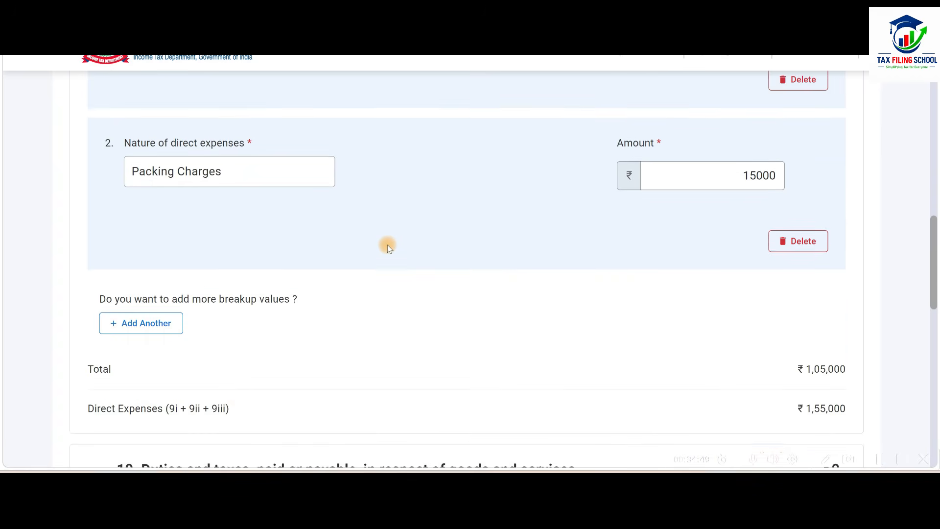
scroll(387, 245, "down", 3)
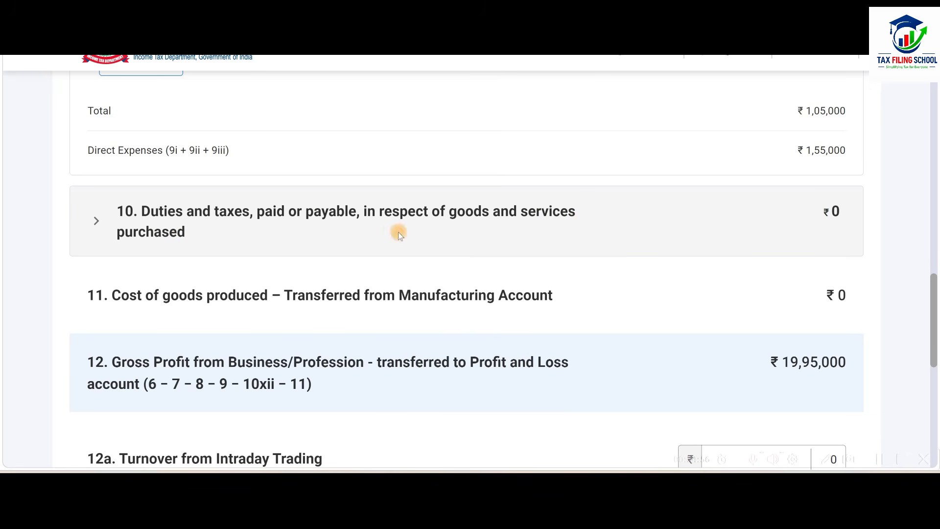
scroll(490, 234, "down", 3)
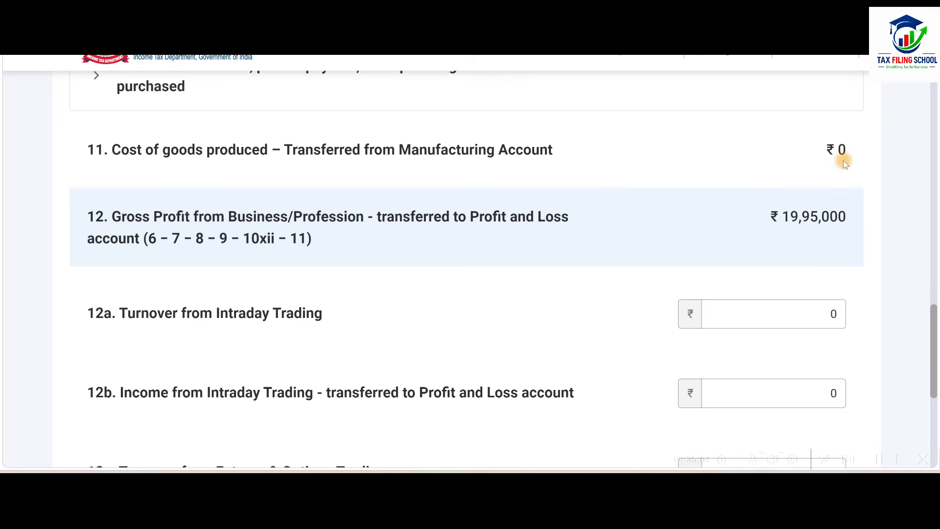
scroll(775, 217, "down", 3)
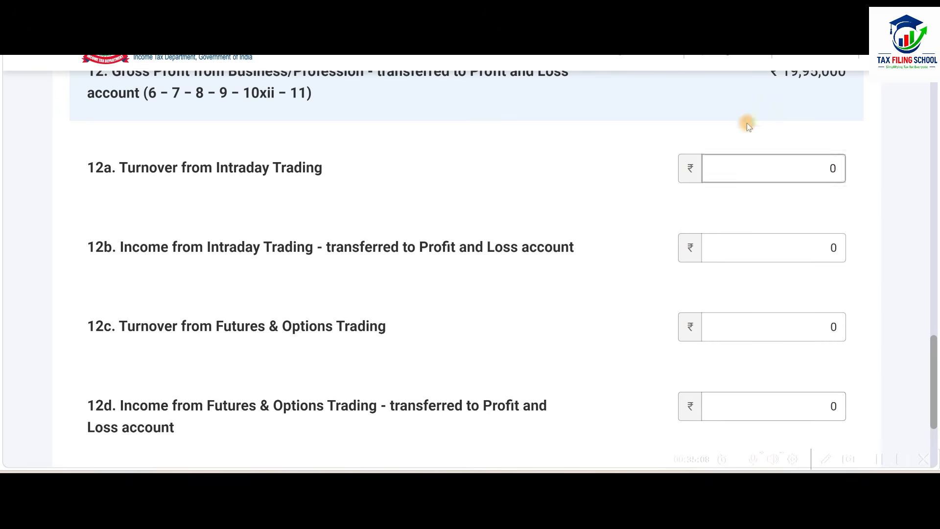
left_click(773, 405)
scroll(752, 324, "down", 3)
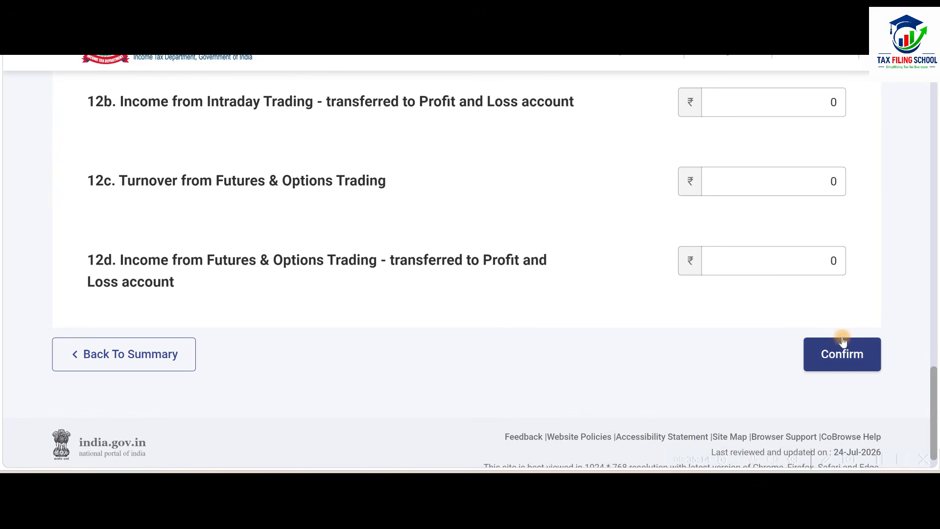
left_click(851, 356)
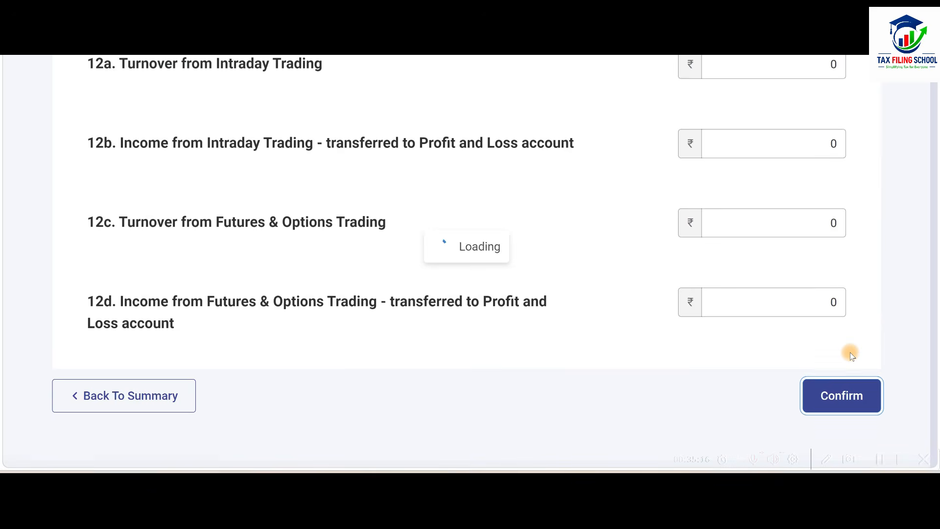
Open Part A - P & L from the return summary and open its Credit to Profit and Loss Account section for editing.
scroll(470, 333, "up", 10)
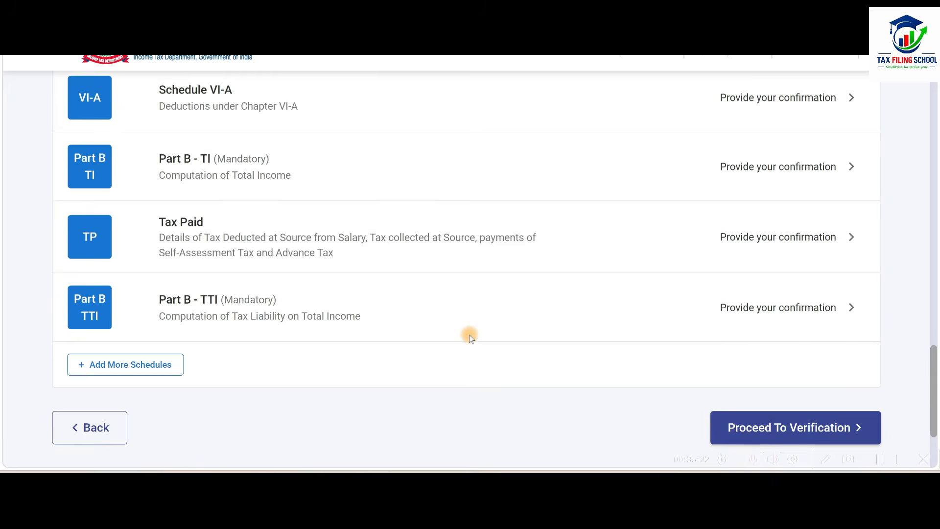
scroll(470, 338, "up", 10)
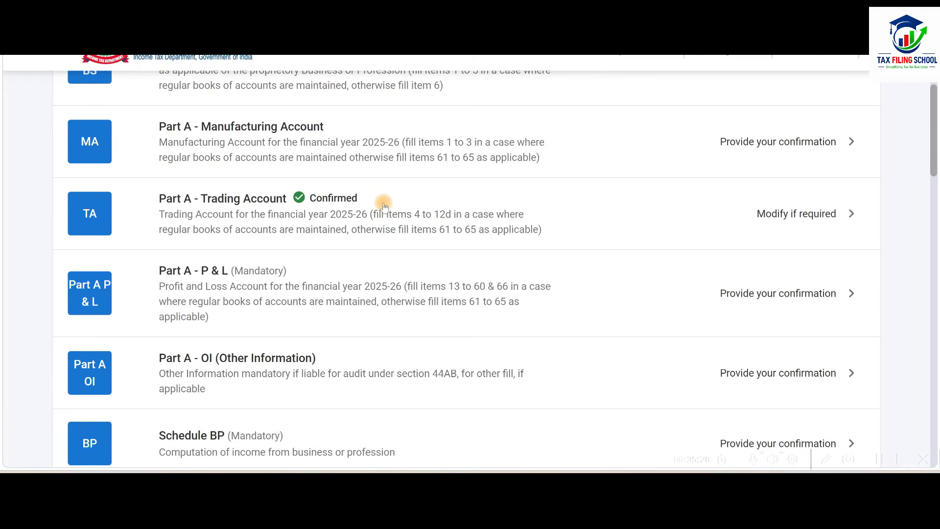
scroll(323, 220, "down", 2)
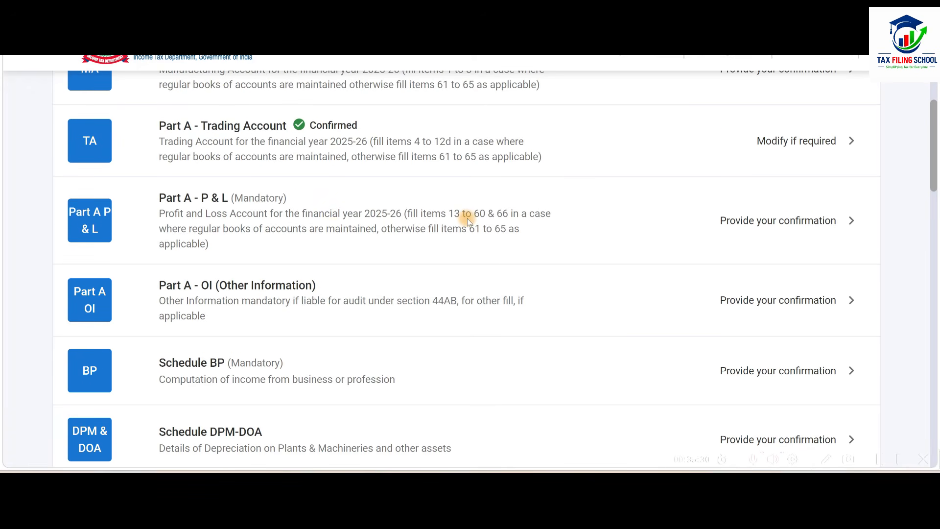
left_click(536, 219)
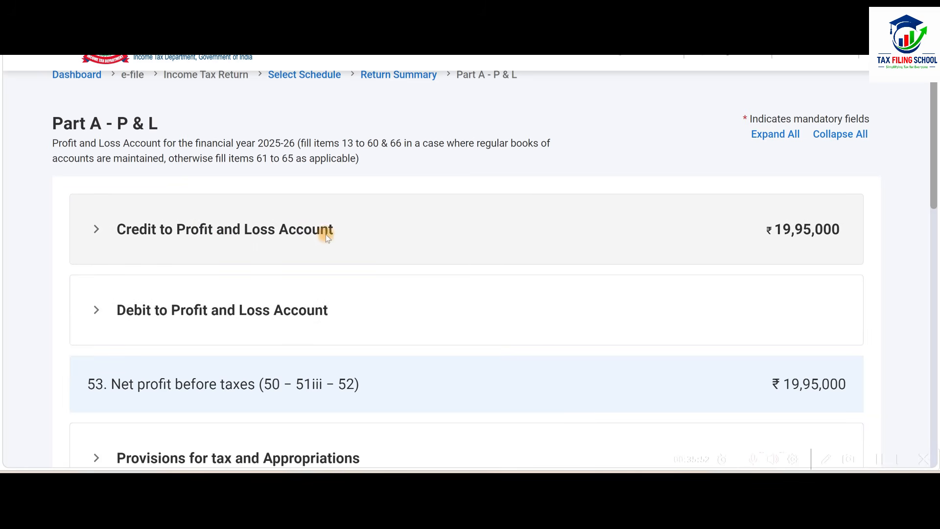
left_click(494, 230)
scroll(494, 231, "down", 3)
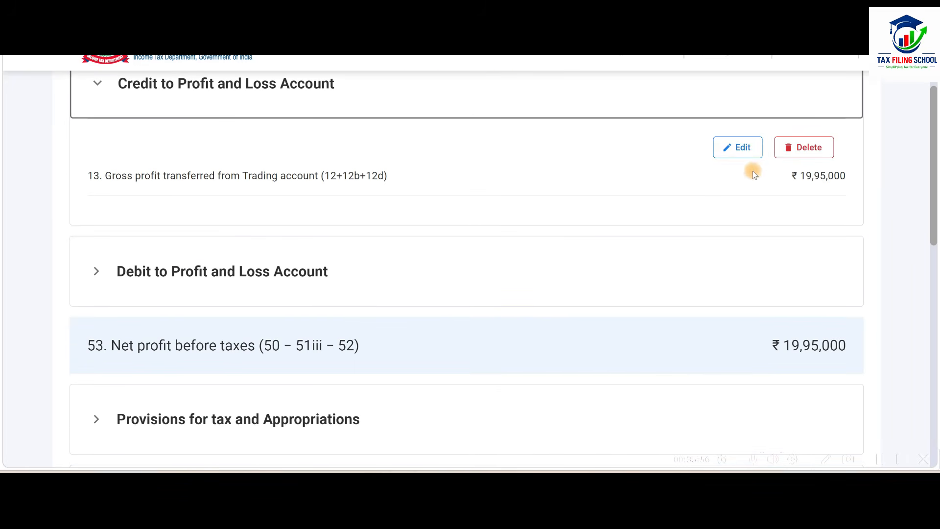
left_click(730, 151)
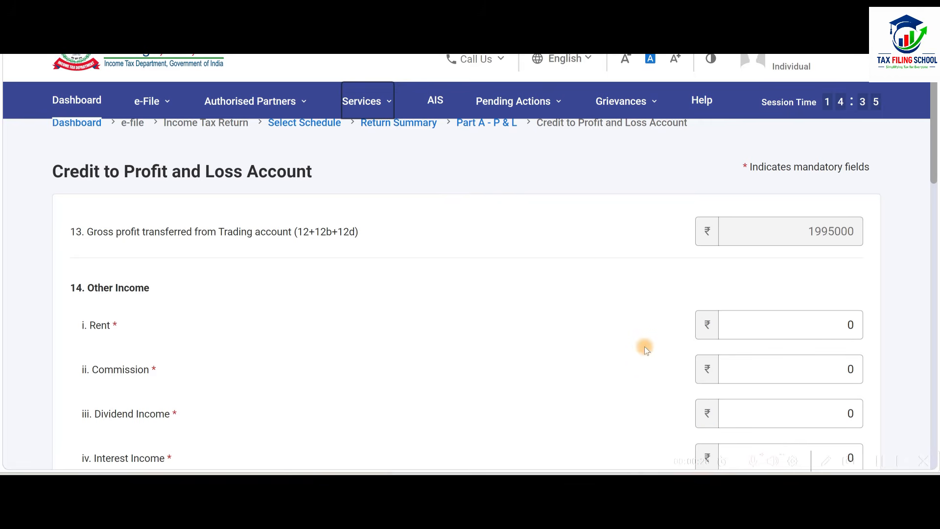
Check the transferred gross profit and item 14 Other Income fields, leave them as they are, and save the Credit to Profit and Loss Account.
scroll(606, 266, "down", 7)
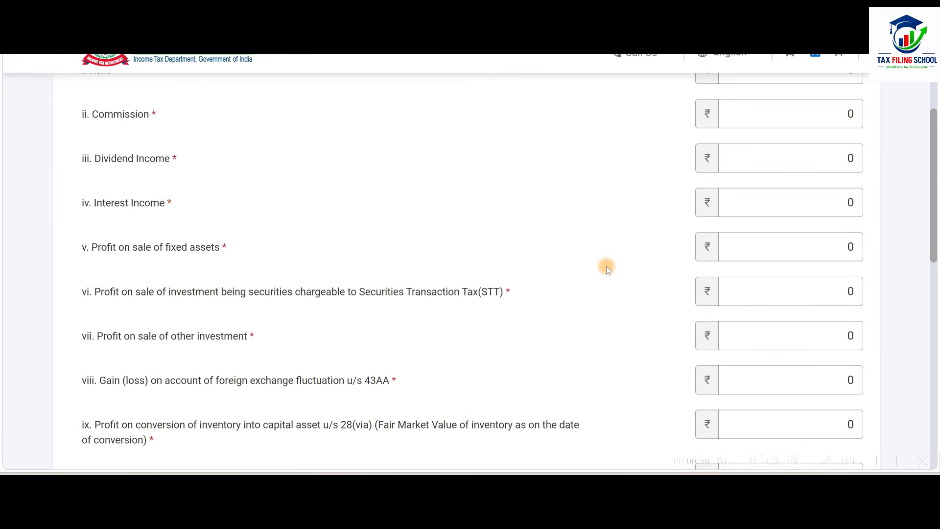
scroll(607, 266, "up", 7)
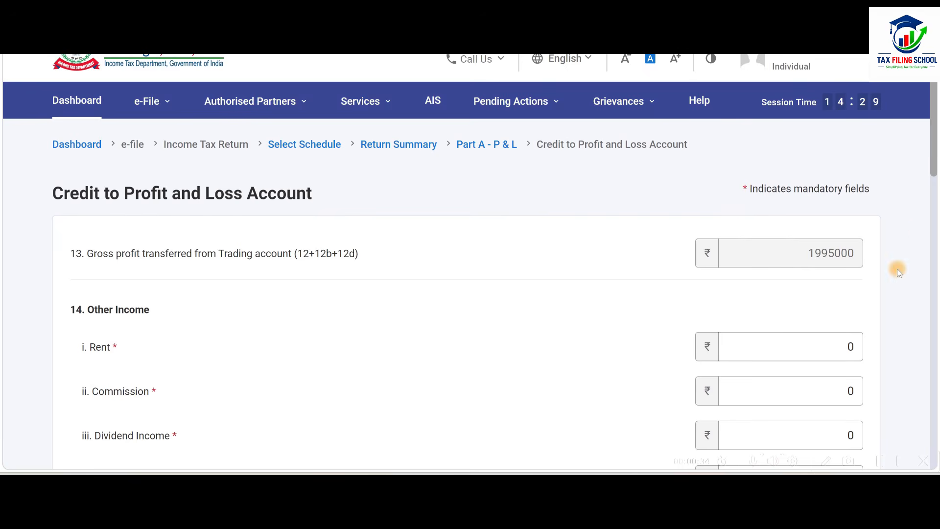
scroll(822, 302, "down", 4)
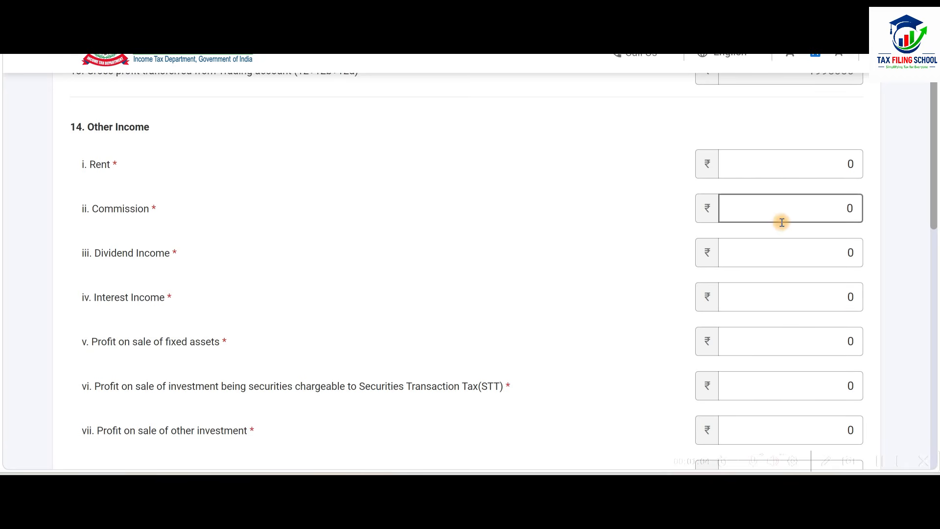
scroll(782, 219, "down", 1)
scroll(783, 223, "down", 1)
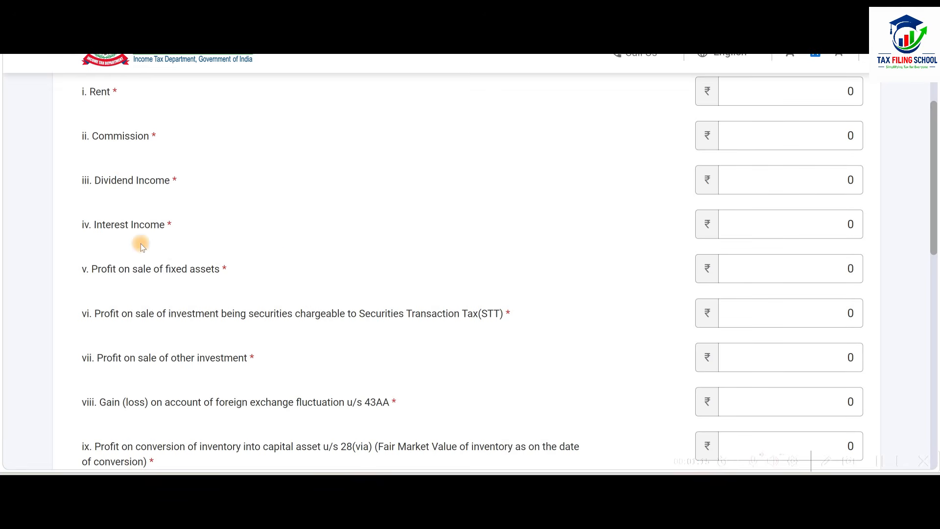
scroll(375, 233, "down", 9)
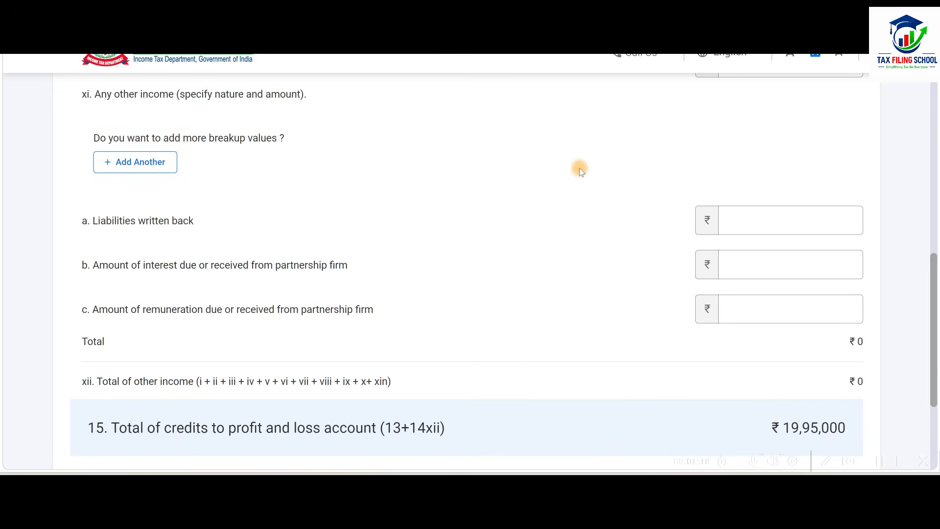
scroll(580, 169, "down", 4)
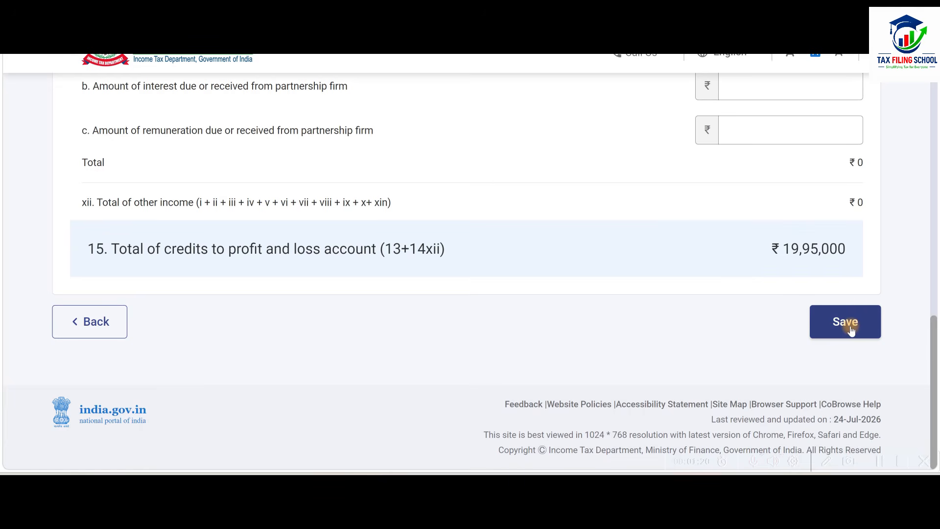
left_click(851, 326)
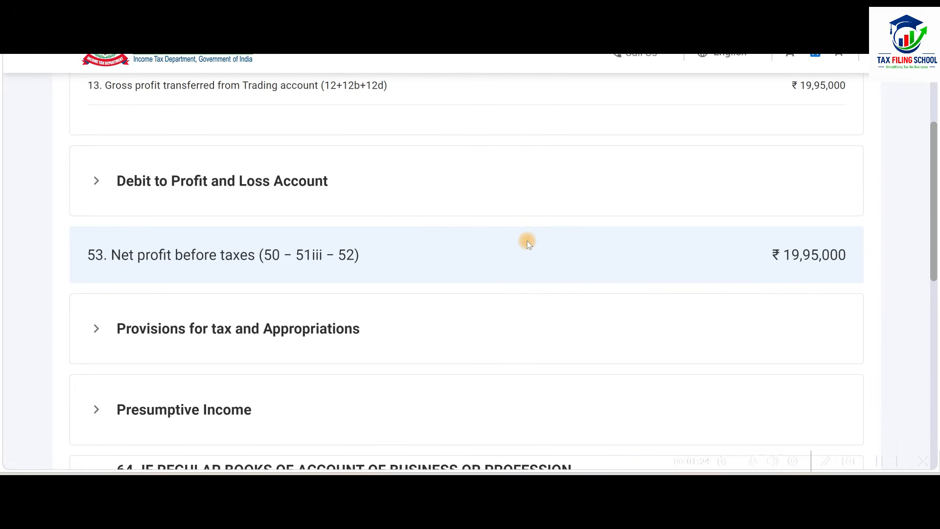
Collapse the Credit section, open the Debit to Profit and Loss Account for editing, and look over the expense fields from item 16.
scroll(527, 240, "up", 5)
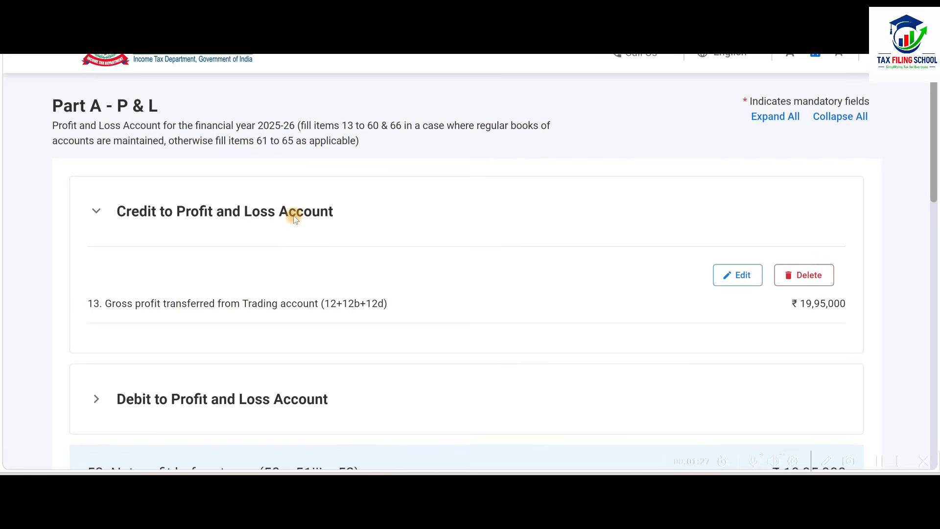
left_click(356, 211)
scroll(356, 210, "down", 2)
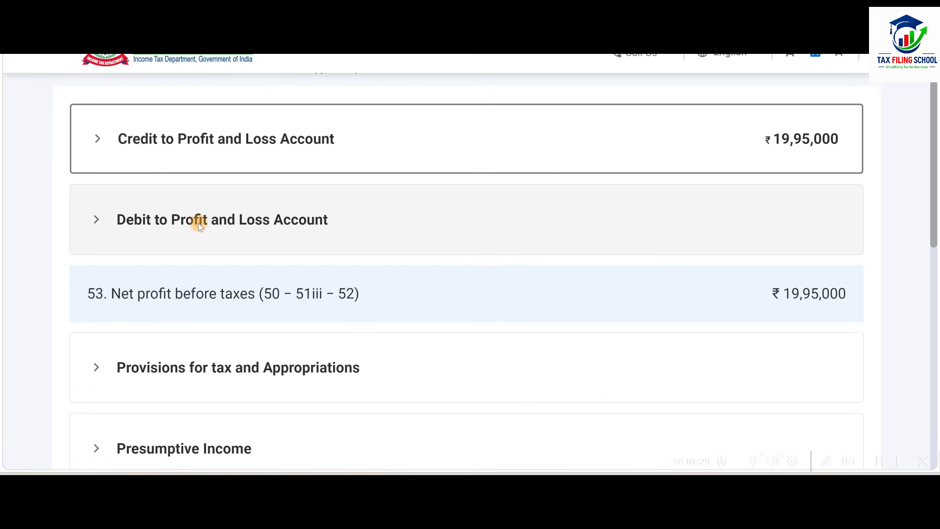
left_click(535, 222)
scroll(722, 242, "down", 2)
left_click(741, 212)
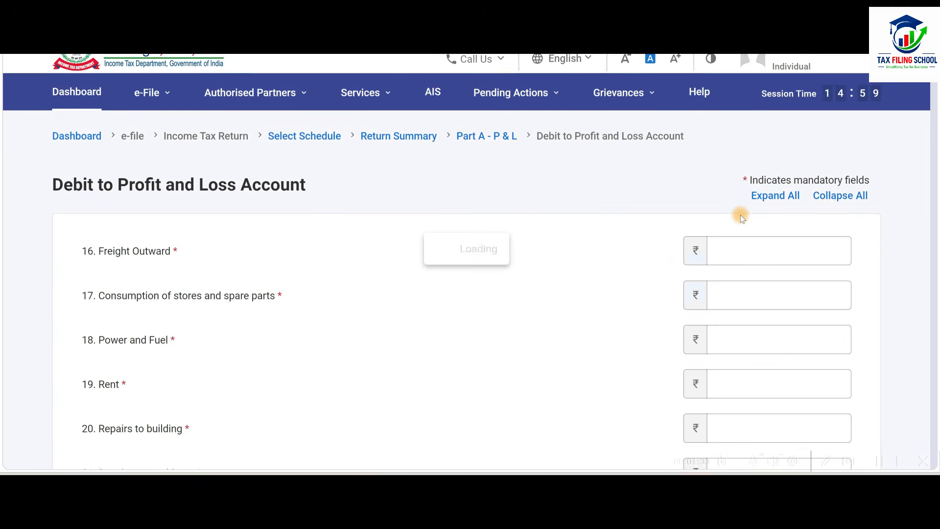
scroll(610, 219, "down", 5)
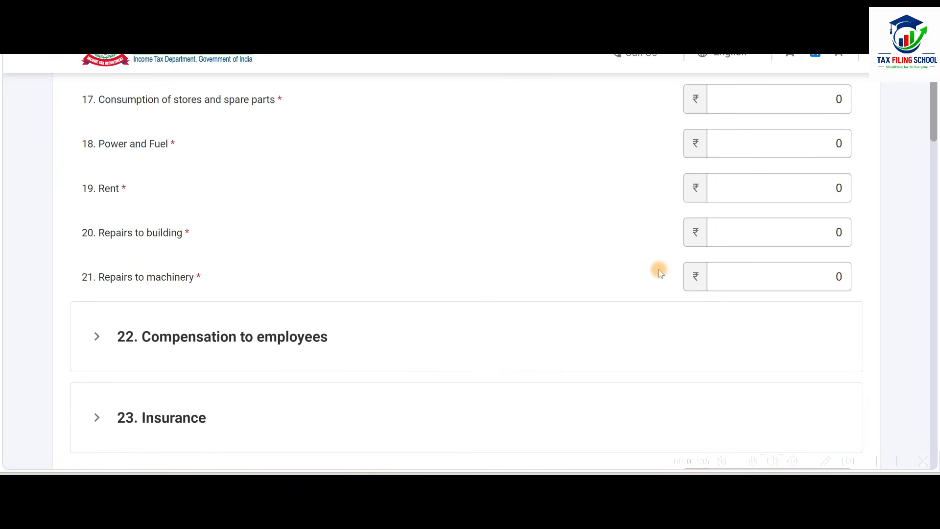
scroll(659, 270, "up", 2)
left_click(775, 176)
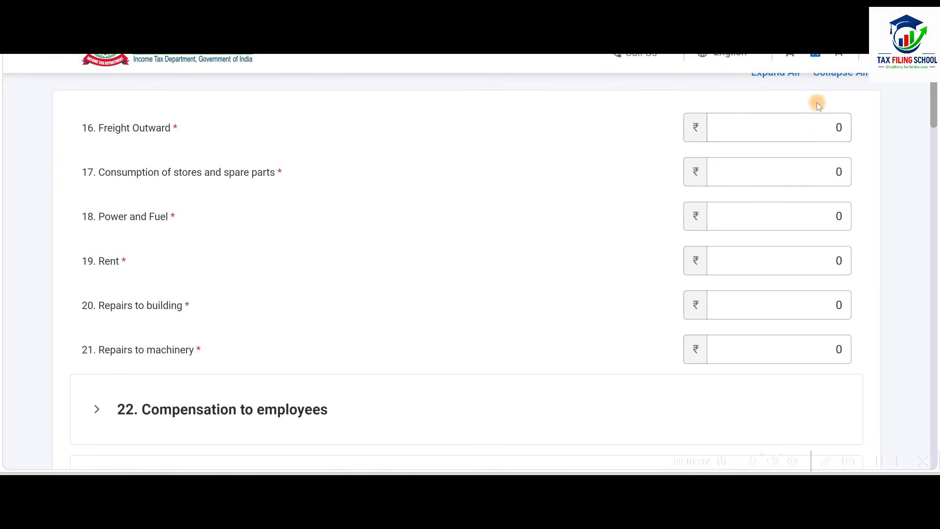
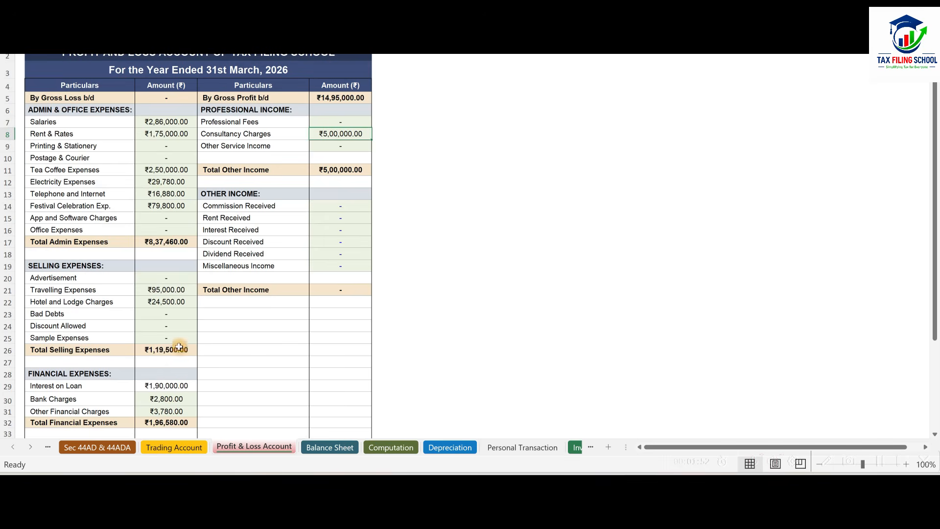
Check the expense amounts in the workbook's Profit & Loss Account and enter Power and Fuel as 29780 and Rent as 175000.
left_click(167, 123)
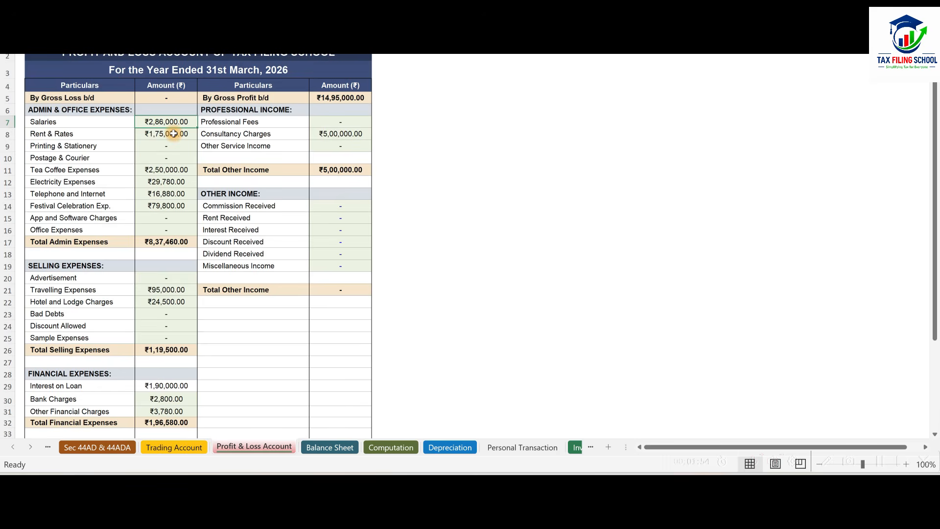
left_click(174, 133)
left_click(161, 171)
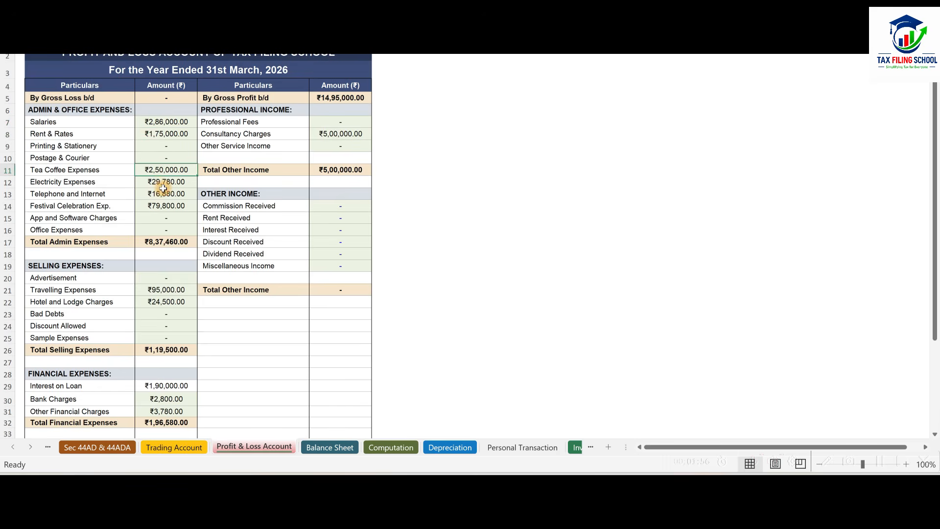
left_click(163, 181)
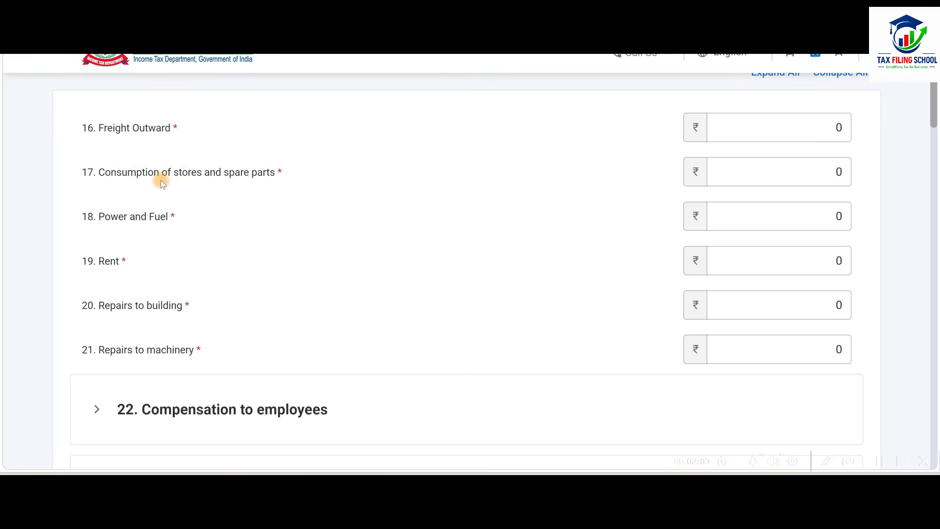
left_click(766, 216)
type("29780")
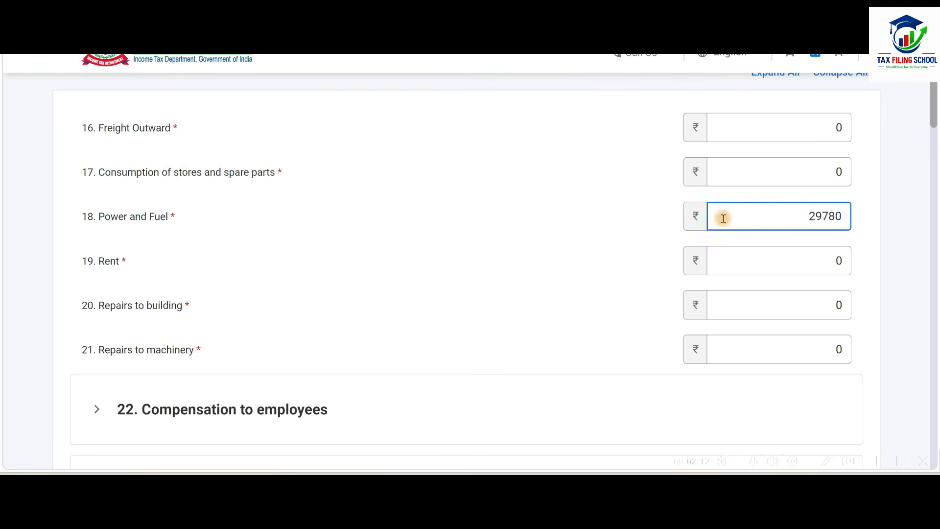
left_click(767, 268)
scroll(571, 219, "down", 5)
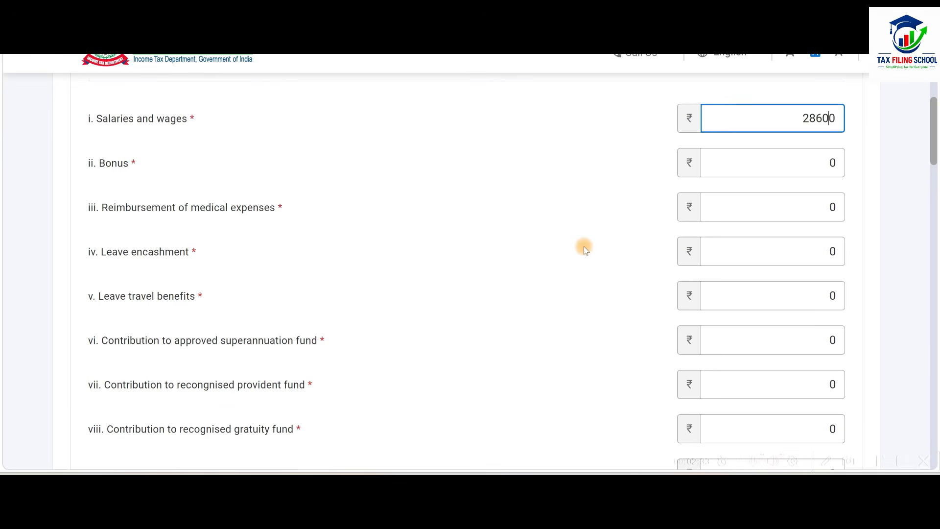
Enter Salaries and wages as 286000 under Compensation to employees and answer No to compensation paid to non-residents.
type("000")
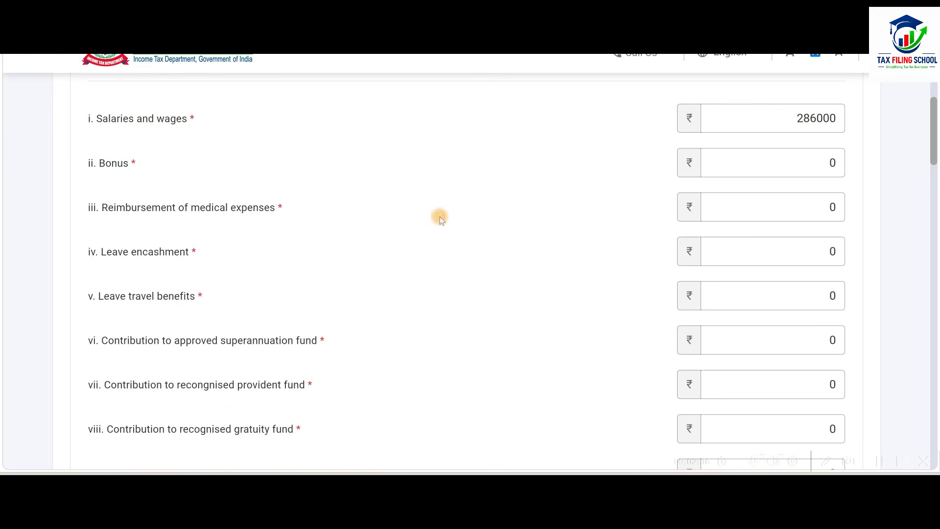
scroll(441, 217, "down", 7)
scroll(537, 237, "up", 3)
scroll(537, 237, "down", 2)
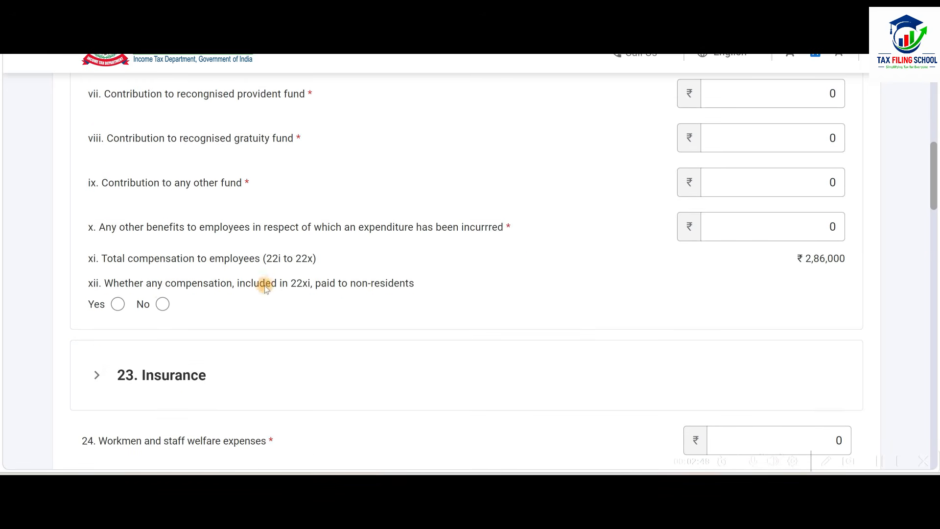
left_click(161, 304)
Enter the workbook's Tea Coffee Expenses amount of 250000 in the expense items between Insurance and Commission.
scroll(441, 269, "down", 6)
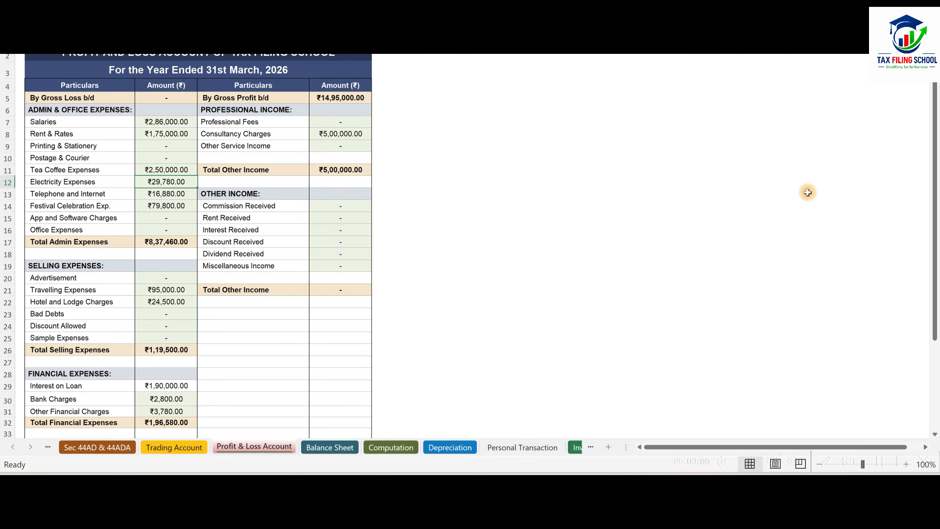
key("alt+Tab")
left_click(781, 237)
type("250000")
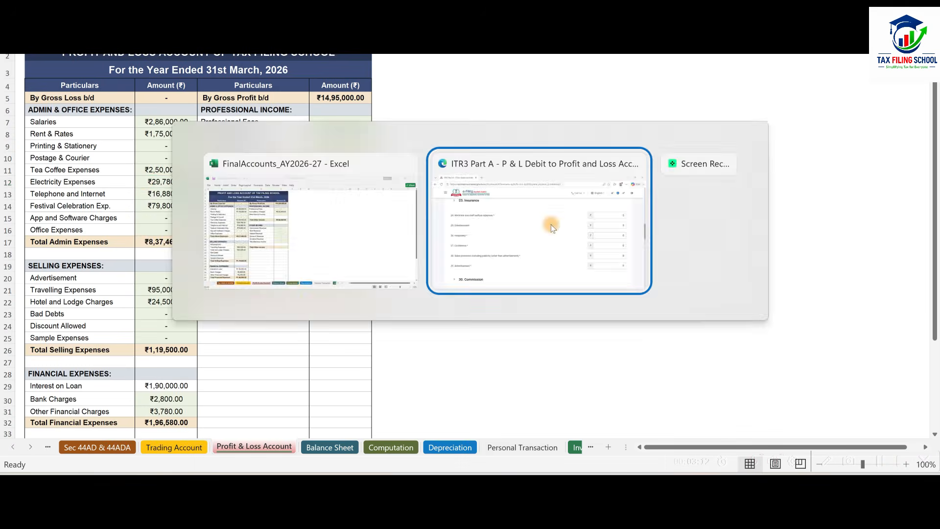
key("alt+Tab")
left_click(762, 329)
Expand the item 32 professional and consultancy fees and enter 95000 for traveling expenses other than on foreign traveling.
left_click(206, 307)
scroll(458, 257, "down", 5)
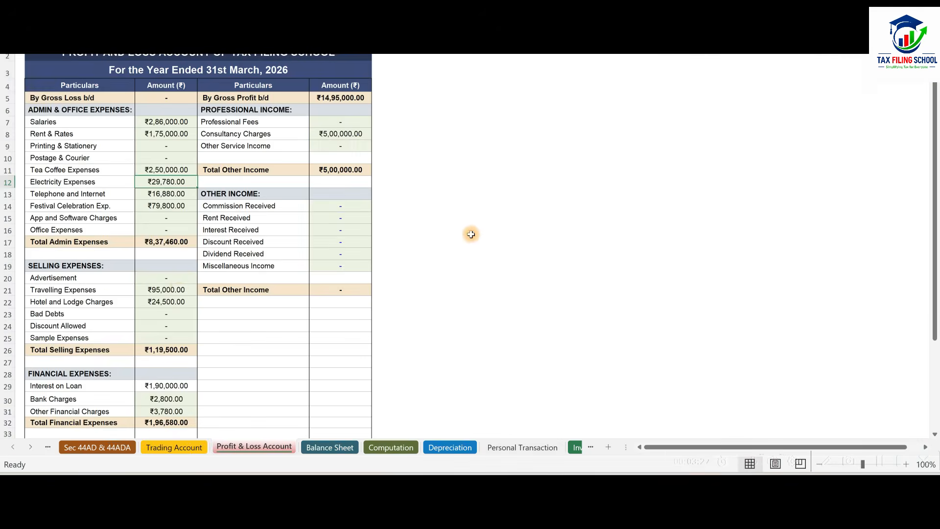
scroll(471, 234, "down", 3)
scroll(155, 257, "up", 2)
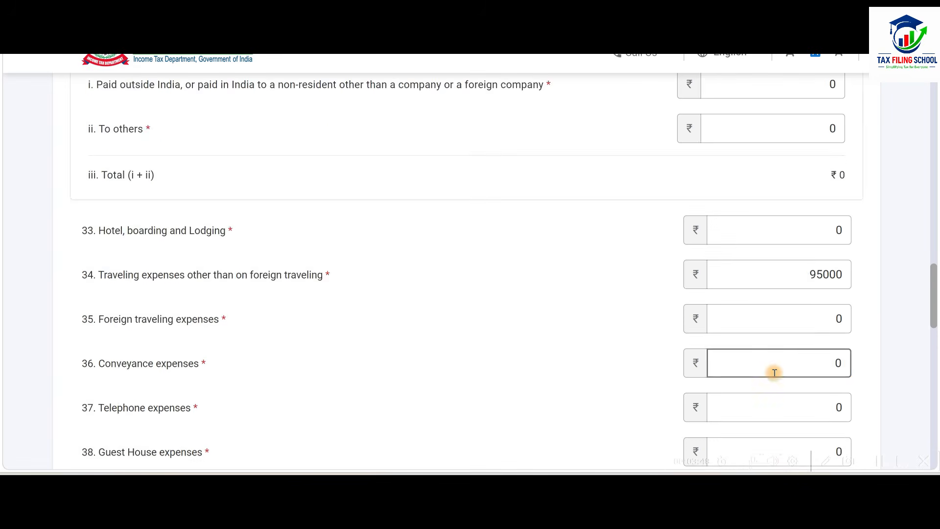
Enter Telephone expenses in item 37 as 16880.
scroll(775, 343, "down", 3)
left_click(778, 268)
type("1688")
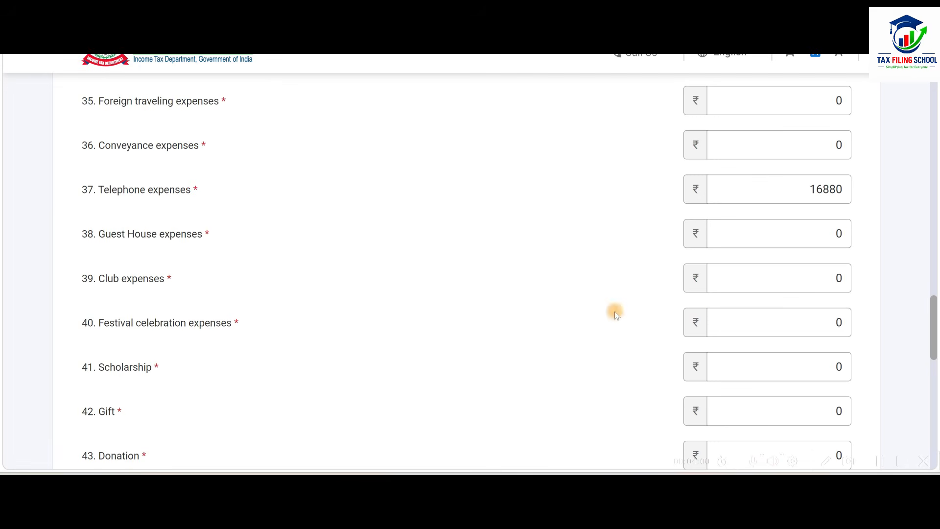
Enter Festival celebration expenses as 79800 and Hotel, boarding and Lodging as 24500, matching the workbook.
left_click(756, 320)
type("79800")
left_click(676, 377)
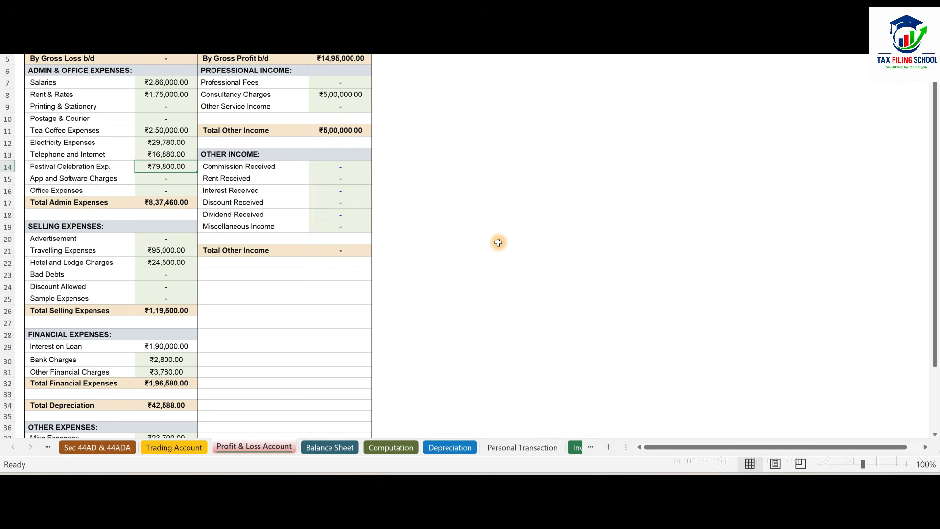
scroll(563, 247, "down", 3)
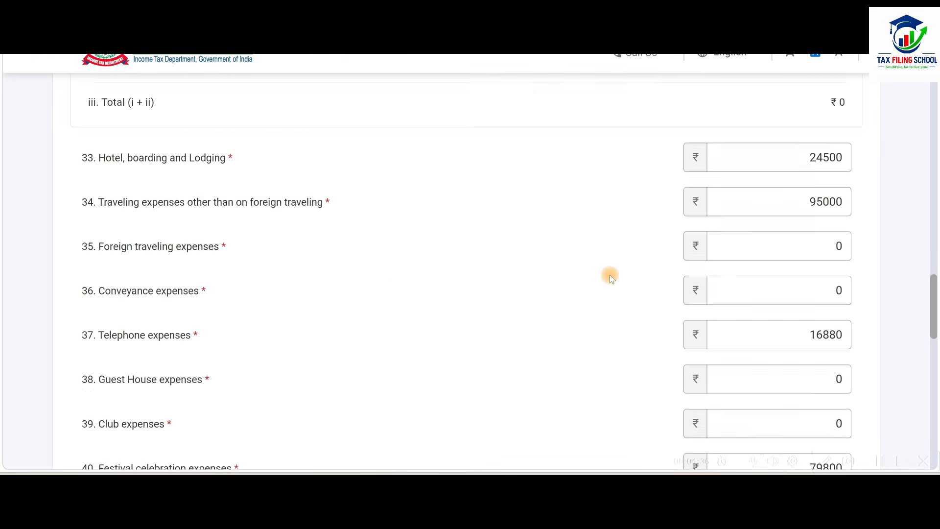
Add an Other expenses entry under item 46 with nature Other Financial Charges and amount 3780.
scroll(610, 274, "down", 4)
scroll(610, 275, "down", 2)
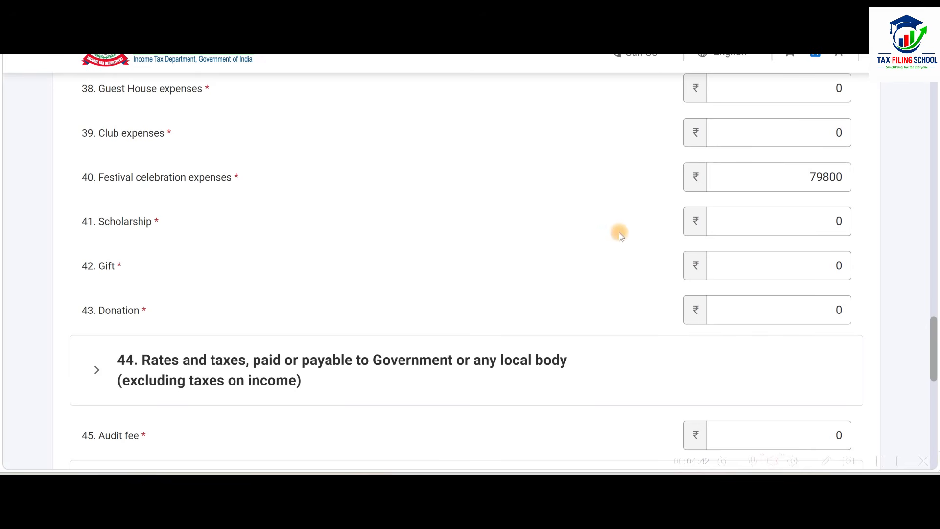
scroll(621, 166, "down", 2)
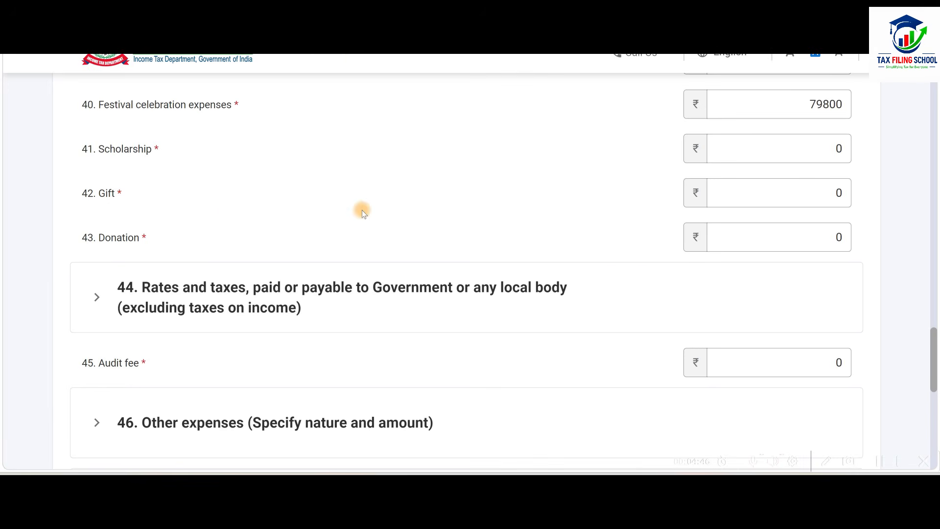
scroll(530, 201, "down", 5)
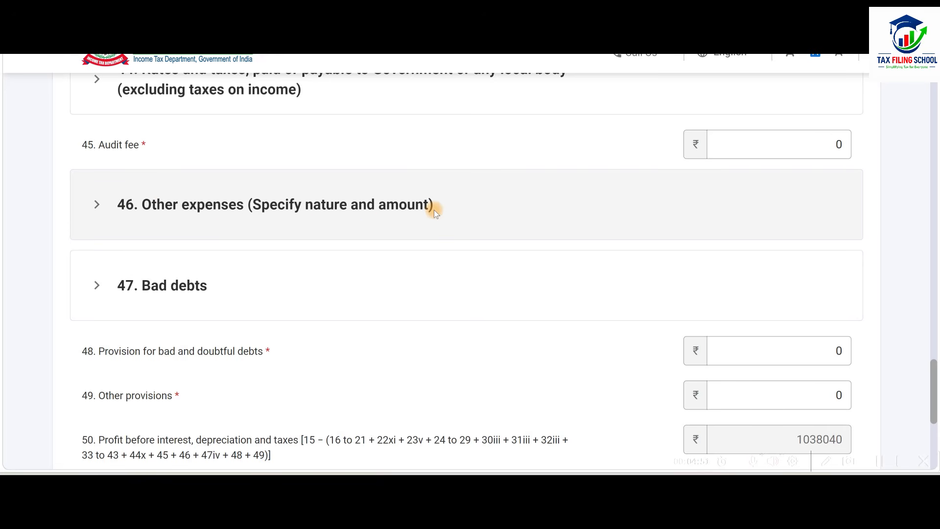
left_click(463, 206)
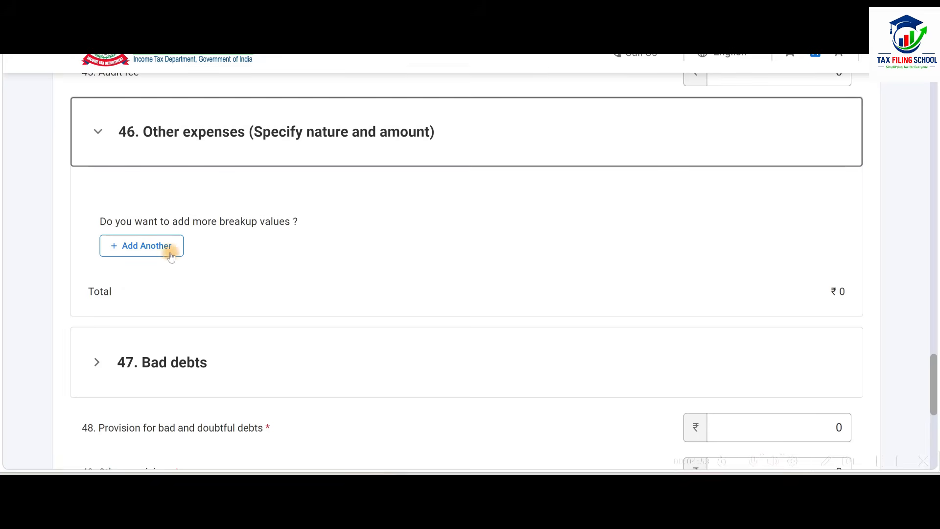
left_click(170, 256)
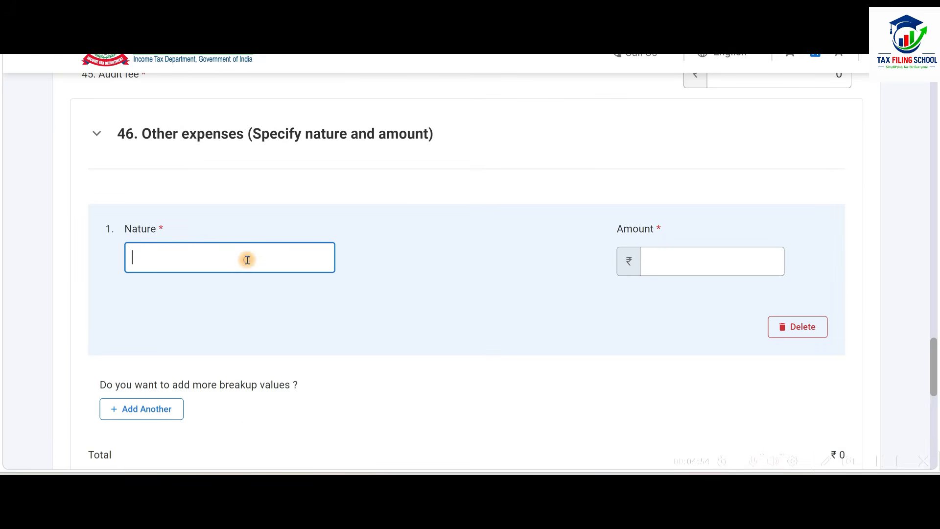
left_click(740, 259)
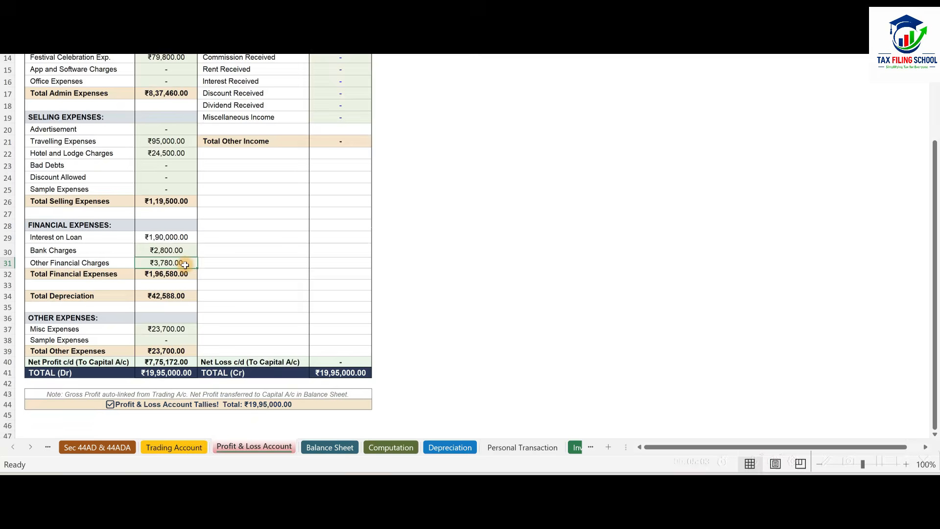
left_click(275, 265)
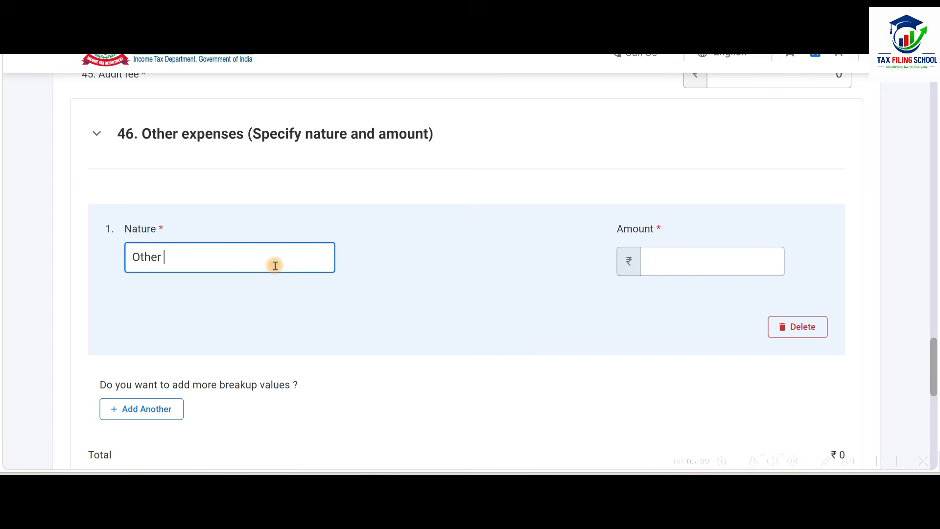
type("ges")
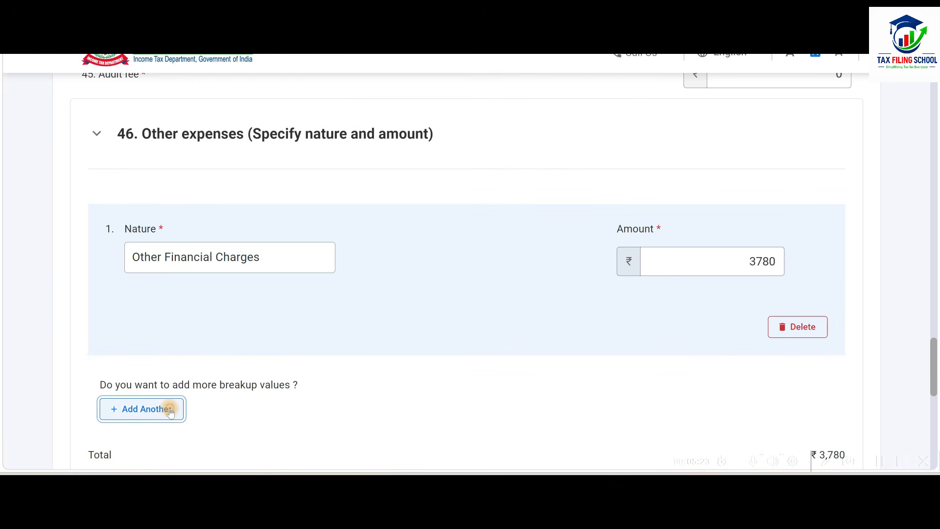
Add a second Other expenses entry with nature Misc Expenses and amount 23700.
left_click(168, 408)
scroll(240, 431, "down", 3)
type("Misc Expenses")
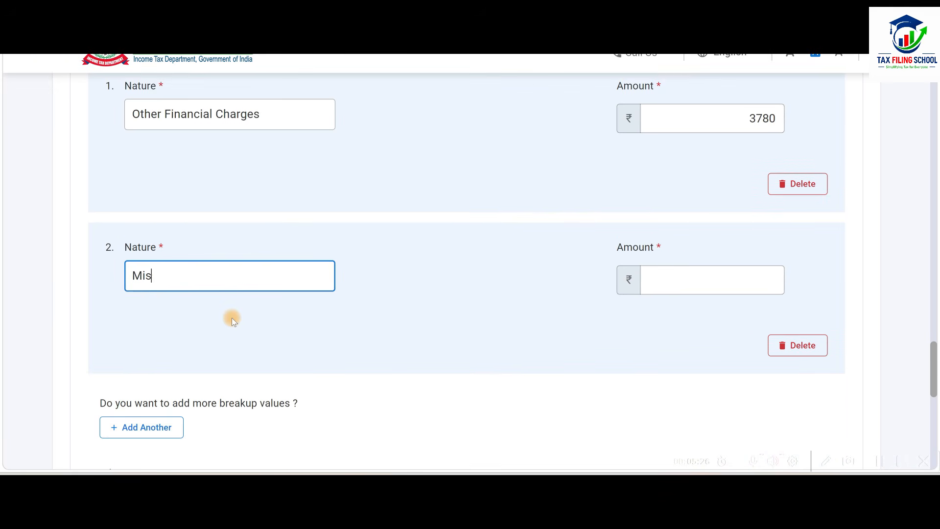
key("Tab")
type("23700")
left_click(578, 313)
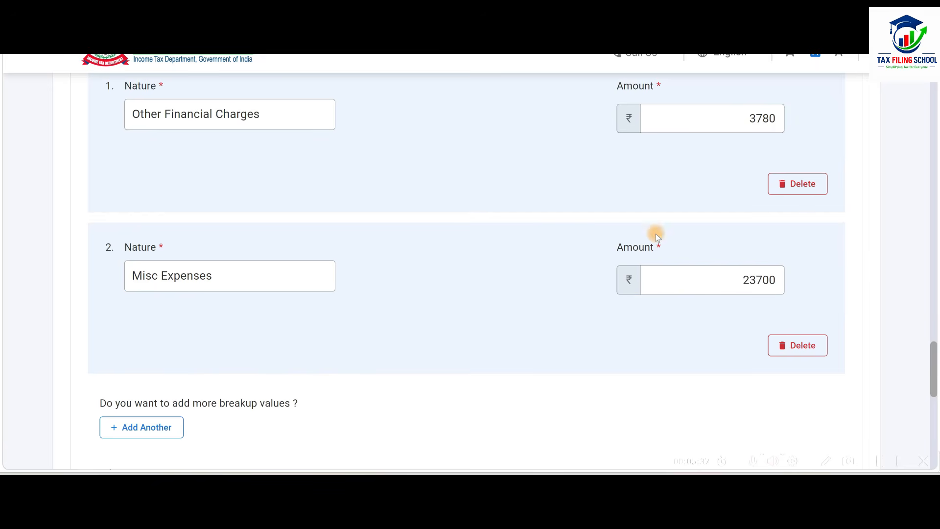
Enter Depreciation and amortisation in item 52 as 42588 from the workbook's Total Depreciation.
scroll(559, 265, "down", 6)
scroll(558, 267, "down", 5)
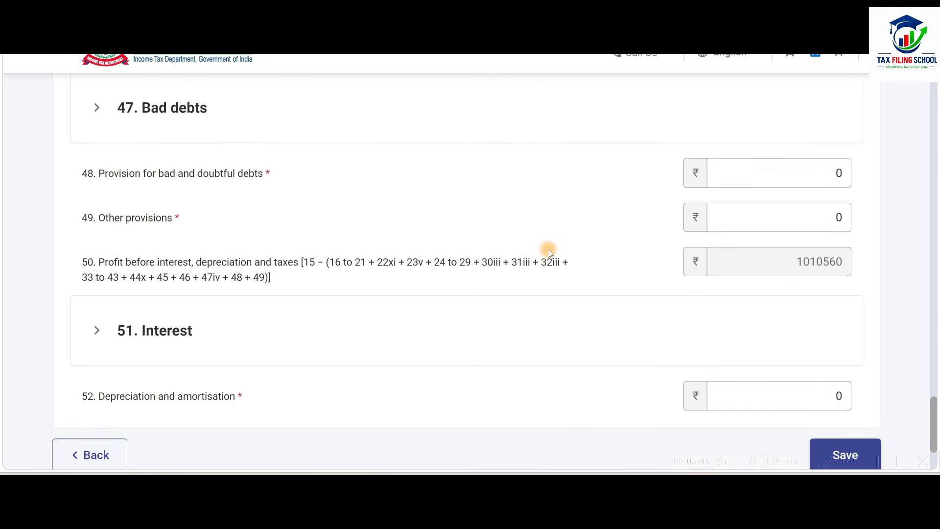
left_click(722, 336)
left_click(751, 325)
key("alt+Tab")
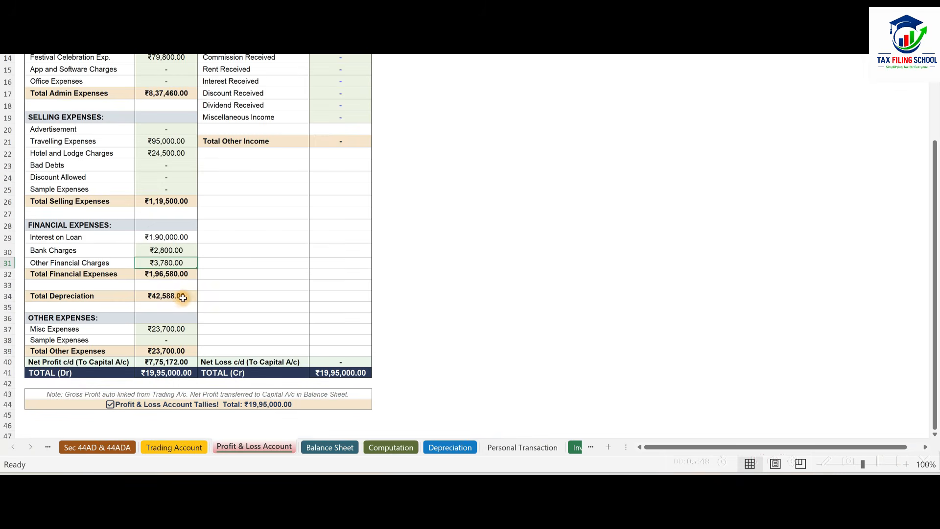
key("alt+Tab")
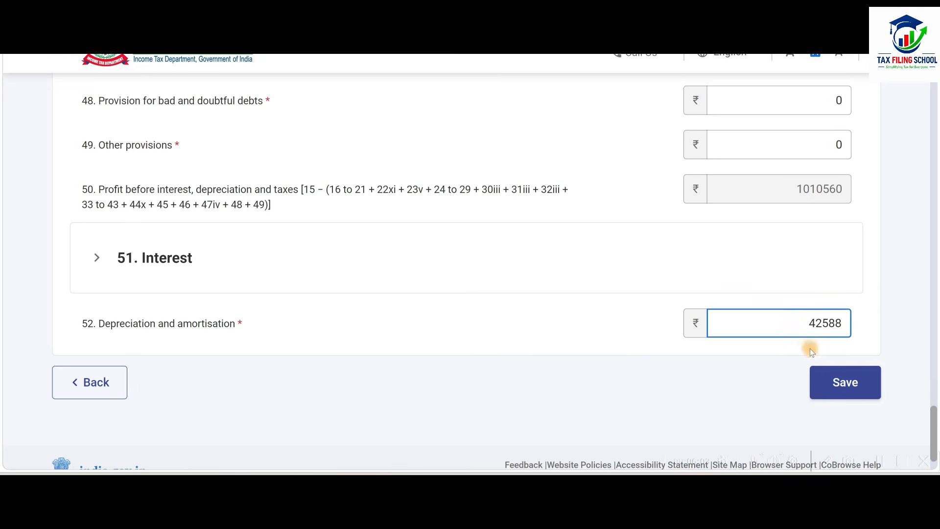
left_click(560, 333)
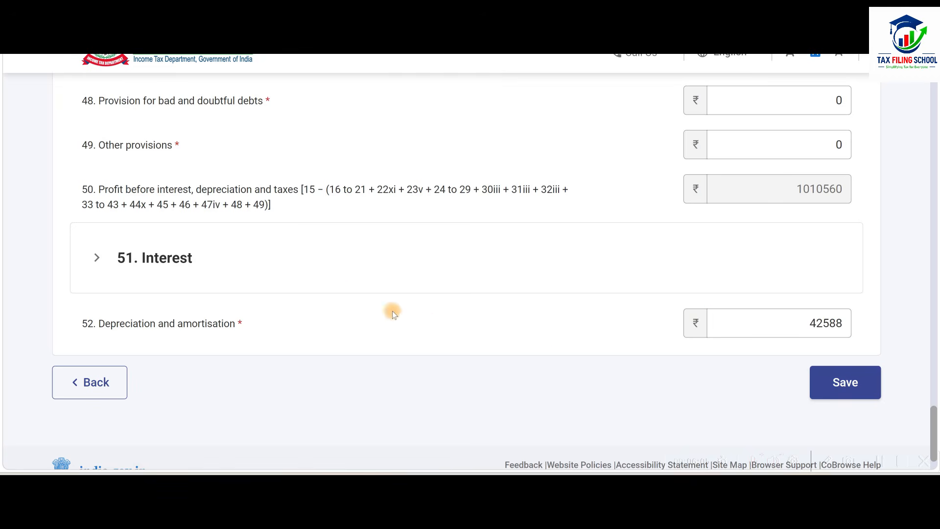
Expand item 51 Interest and enter the workbook's loan interest of 190000 as paid to others.
left_click(271, 252)
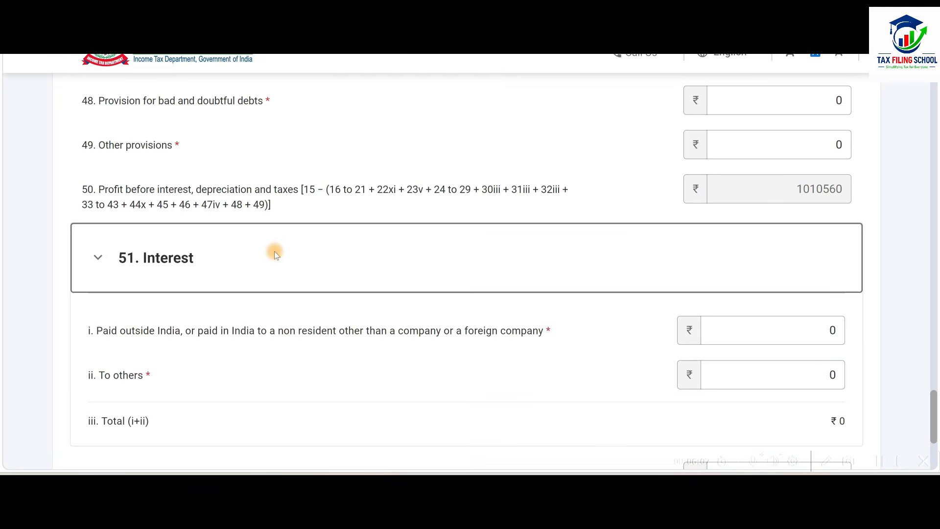
key("alt+Tab")
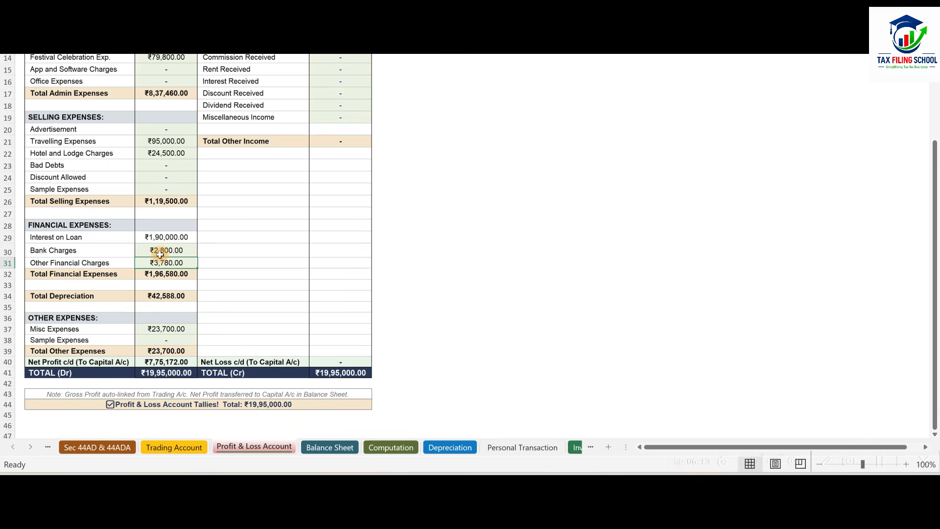
key("alt+Tab")
scroll(622, 329, "down", 2)
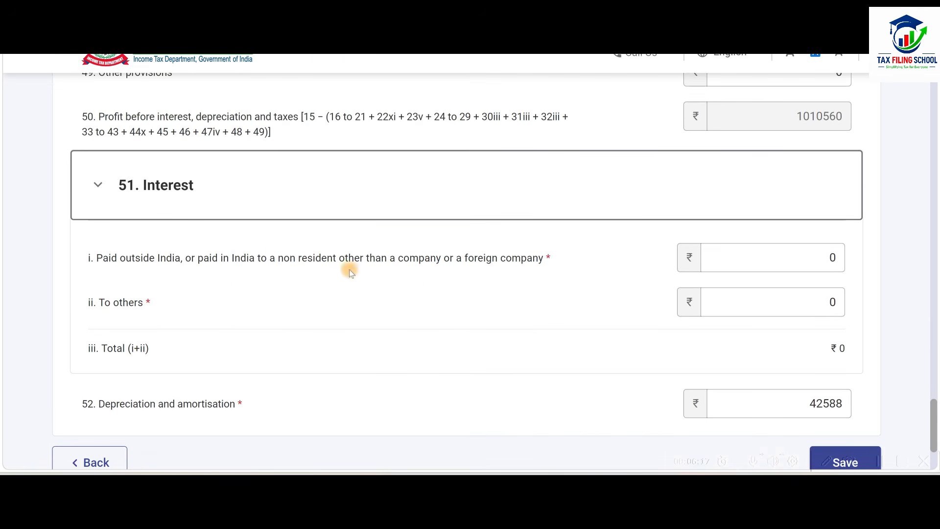
left_click(773, 257)
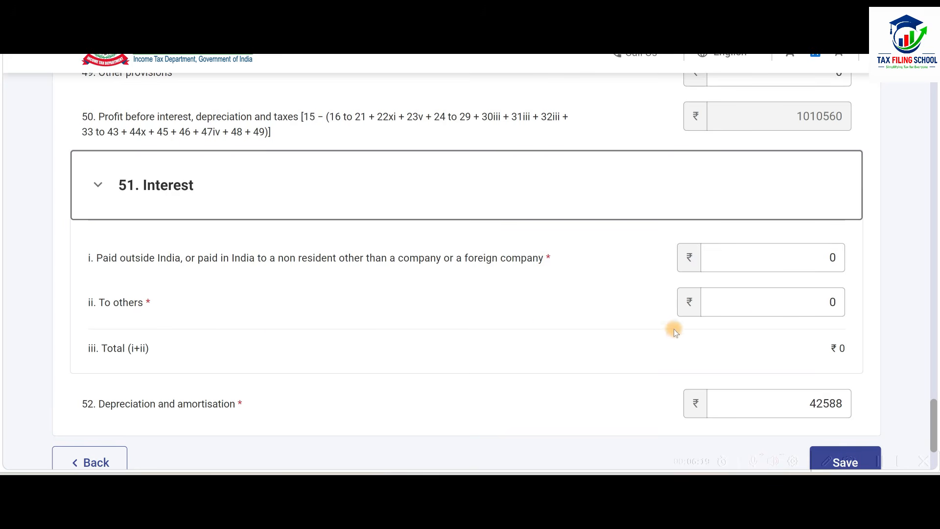
left_click(778, 302)
key("alt+Tab")
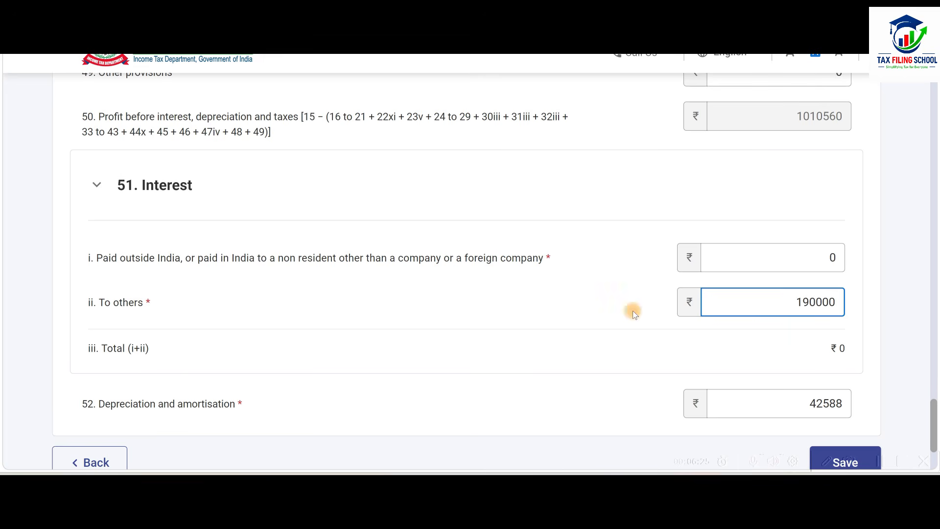
left_click(632, 311)
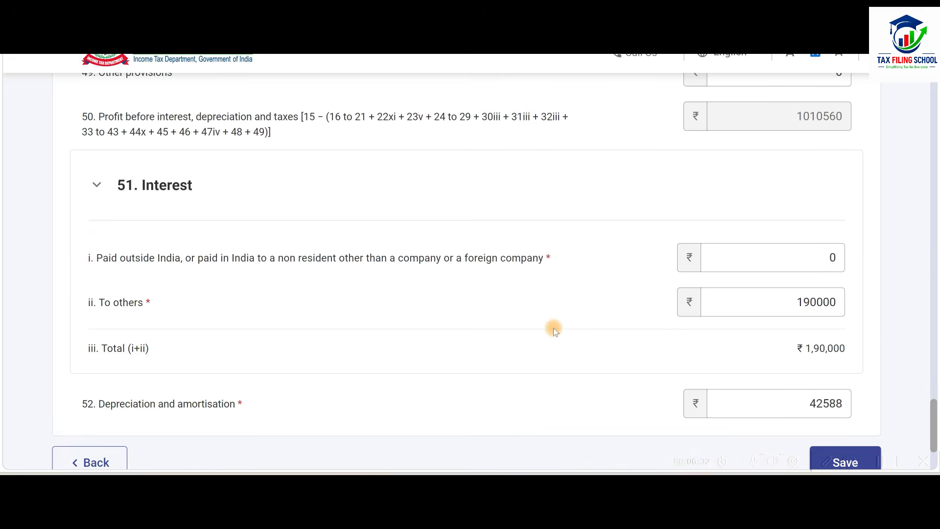
Add a third Other expenses entry under item 46 with nature Bank Charges and amount 2800.
scroll(554, 328, "up", 6)
scroll(554, 328, "up", 9)
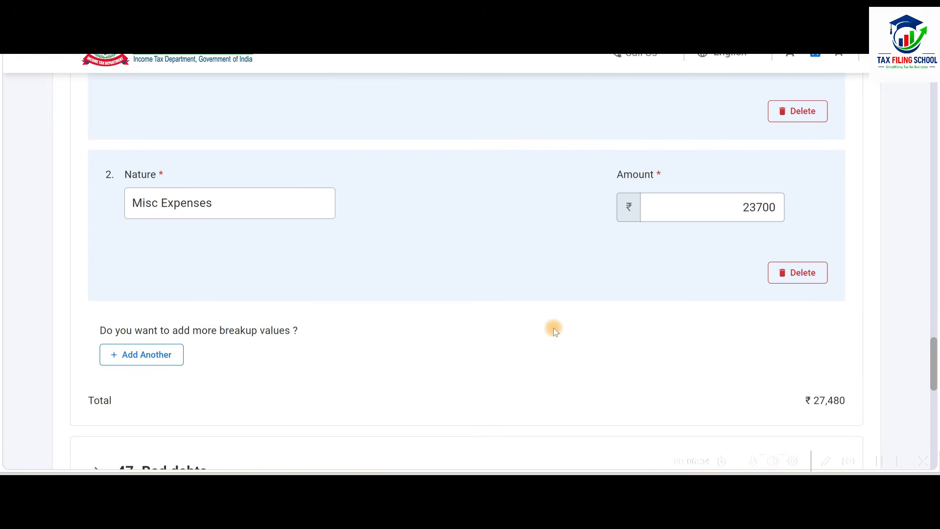
scroll(554, 327, "down", 5)
scroll(553, 328, "down", 3)
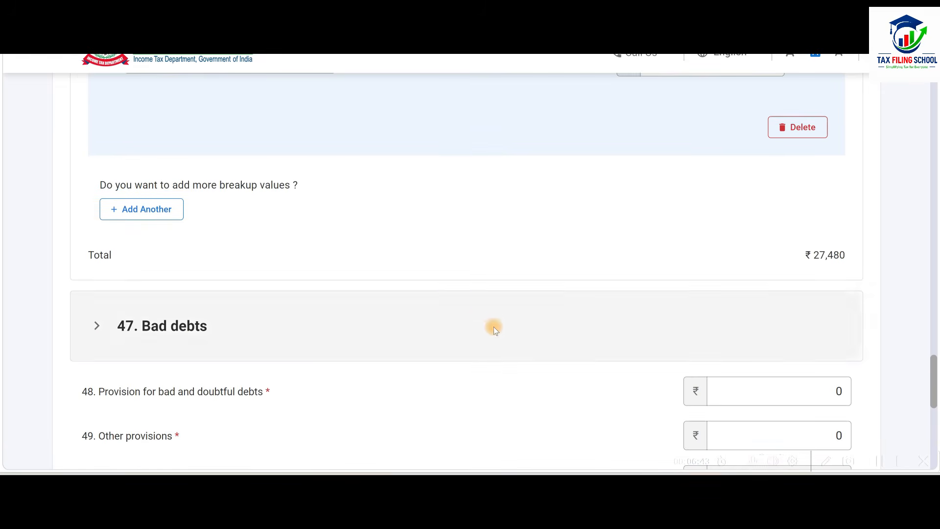
left_click(155, 214)
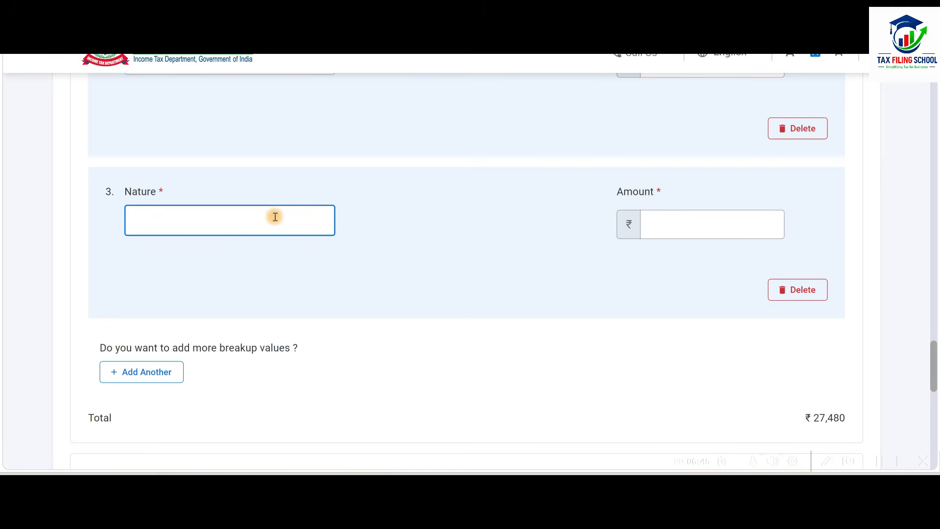
type("Bank Charges")
left_click(738, 221)
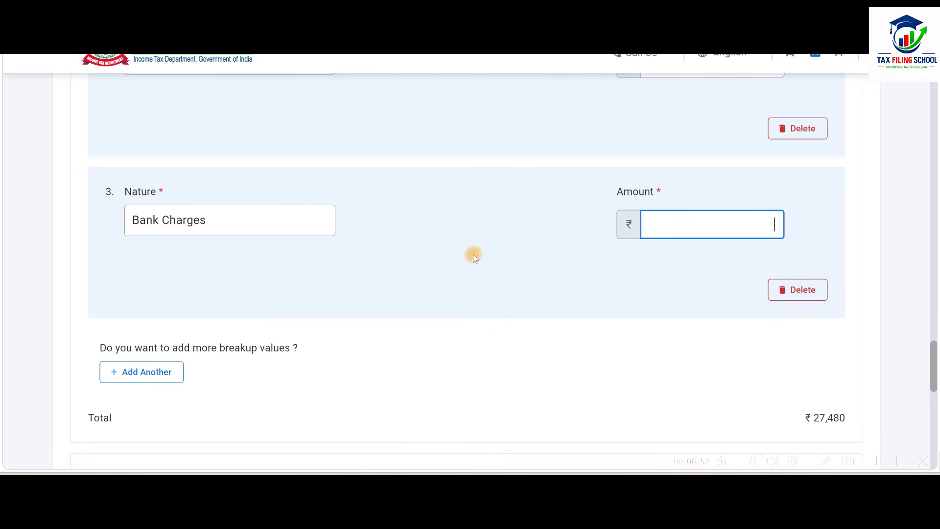
type("2800")
left_click(577, 282)
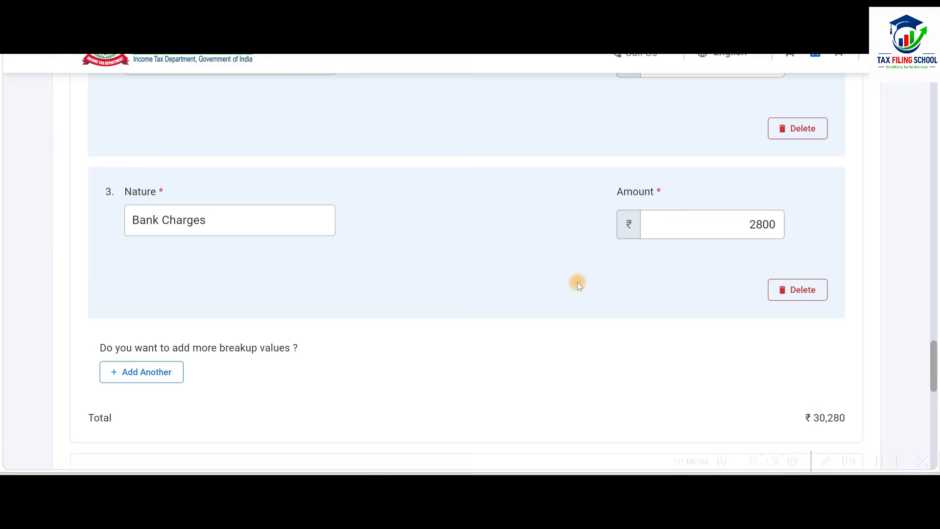
Save the Debit to Profit and Loss Account entries and collapse that section on the Part A - P & L page.
scroll(578, 282, "up", 6)
scroll(578, 282, "down", 13)
scroll(577, 282, "down", 6)
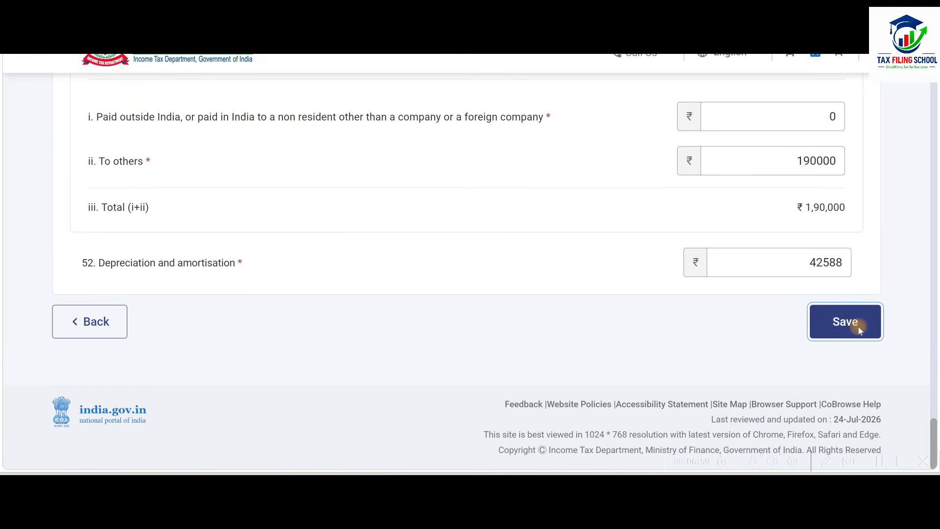
left_click(846, 322)
scroll(669, 355, "up", 4)
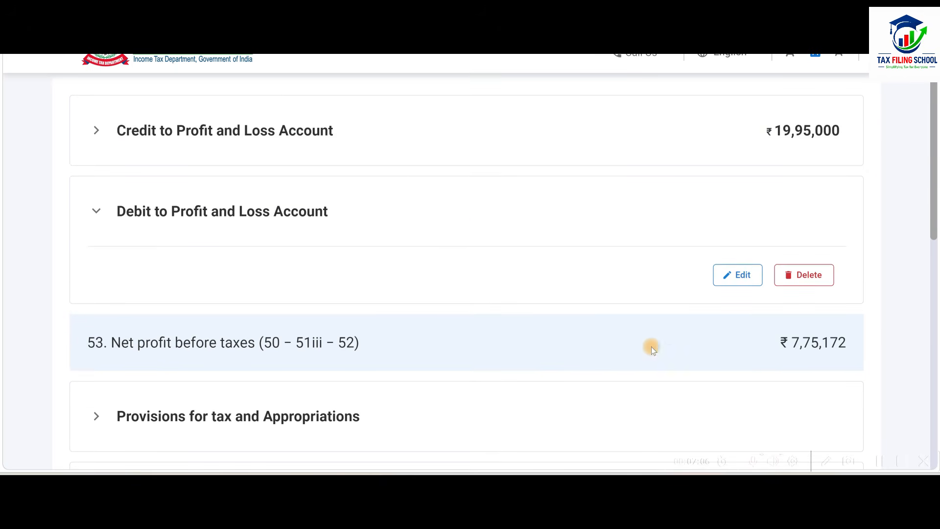
left_click(456, 208)
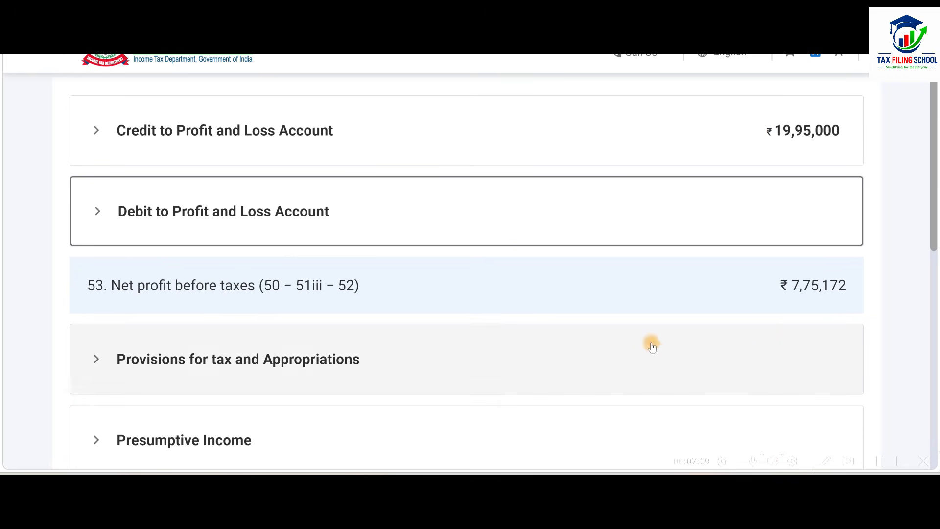
Compare item 53 Net profit before taxes with the net profit on the workbook's Profit & Loss Account sheet.
scroll(547, 284, "down", 2)
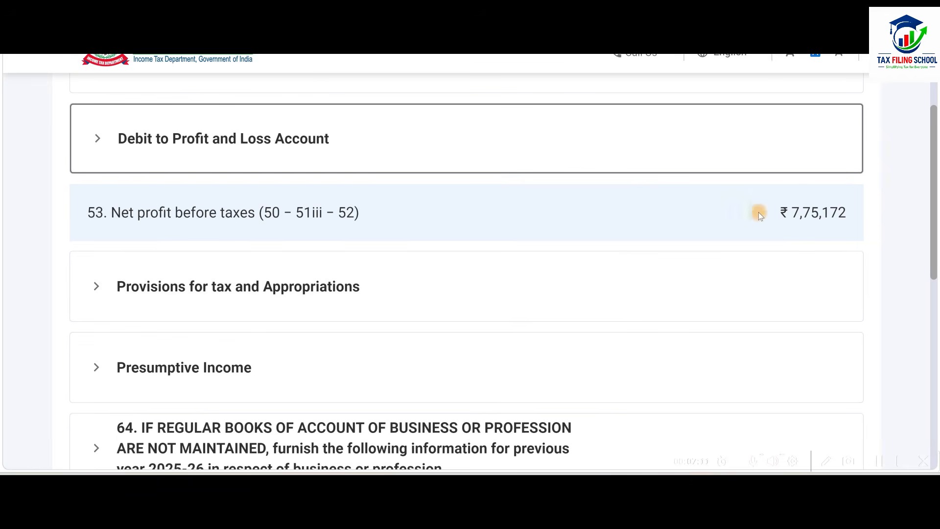
key("alt+Tab")
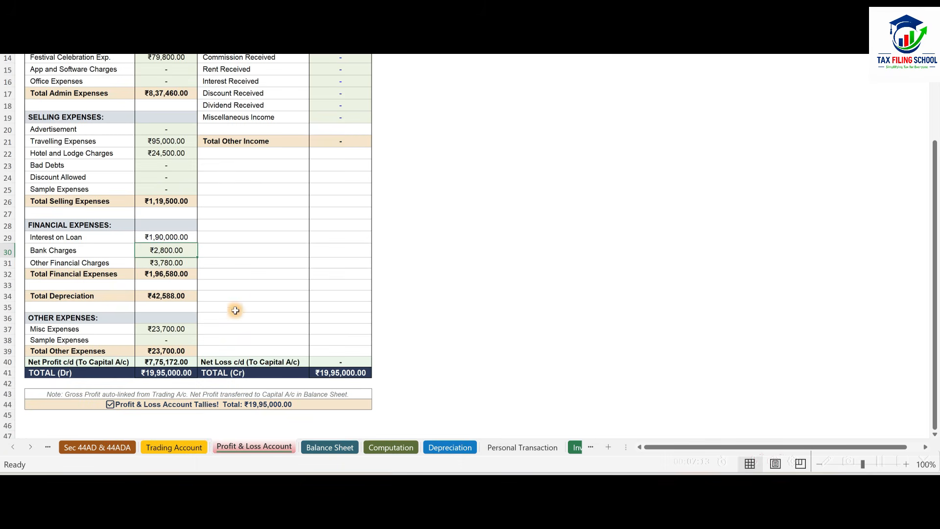
scroll(169, 353, "down", 1)
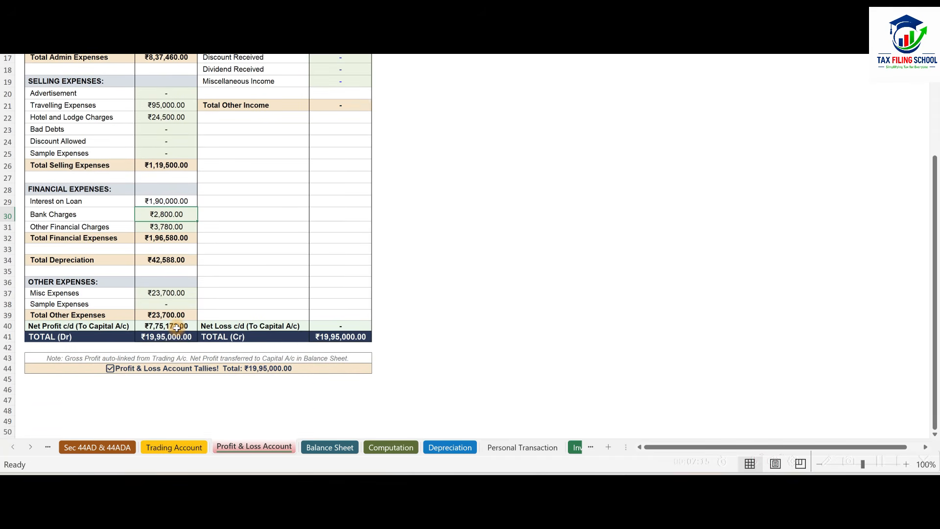
key("alt+Tab")
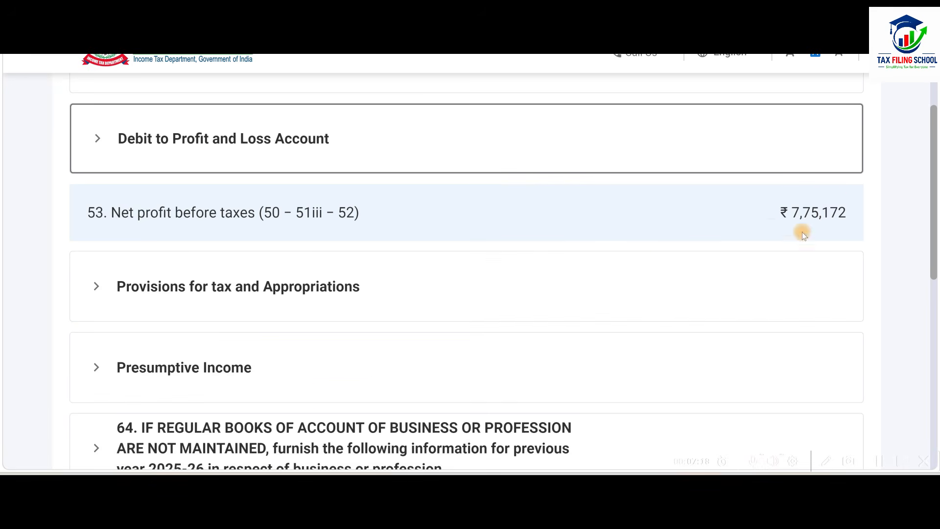
Leave the speculative activity items in 65 at 0 and confirm the Part A - P & L schedule.
scroll(701, 193, "down", 5)
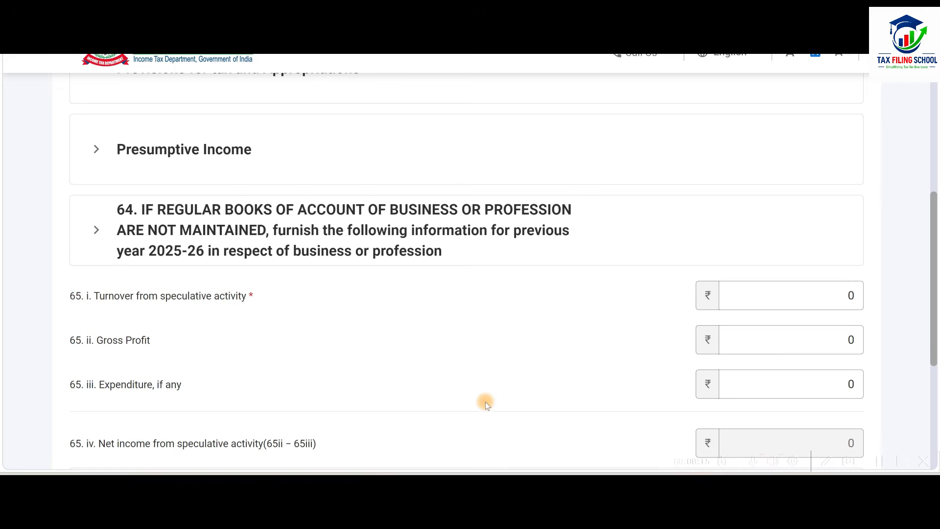
scroll(604, 274, "down", 5)
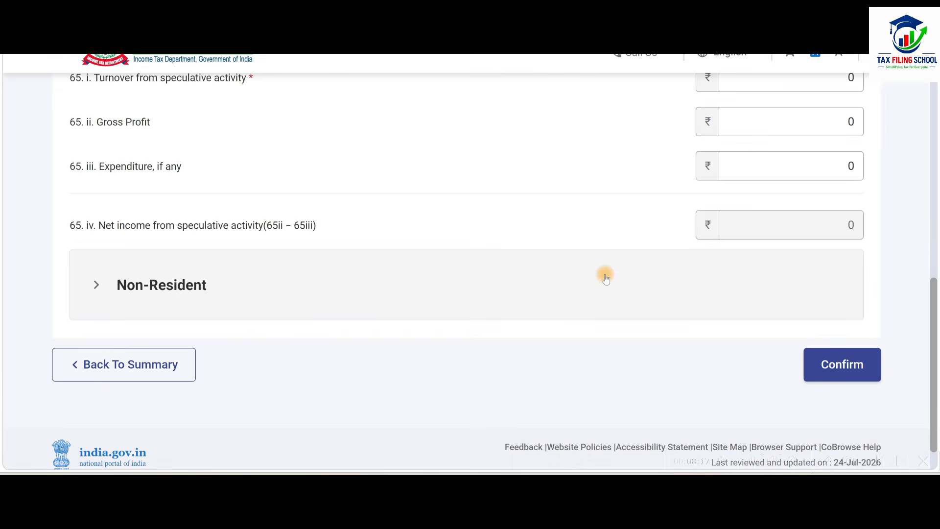
scroll(615, 320, "down", 1)
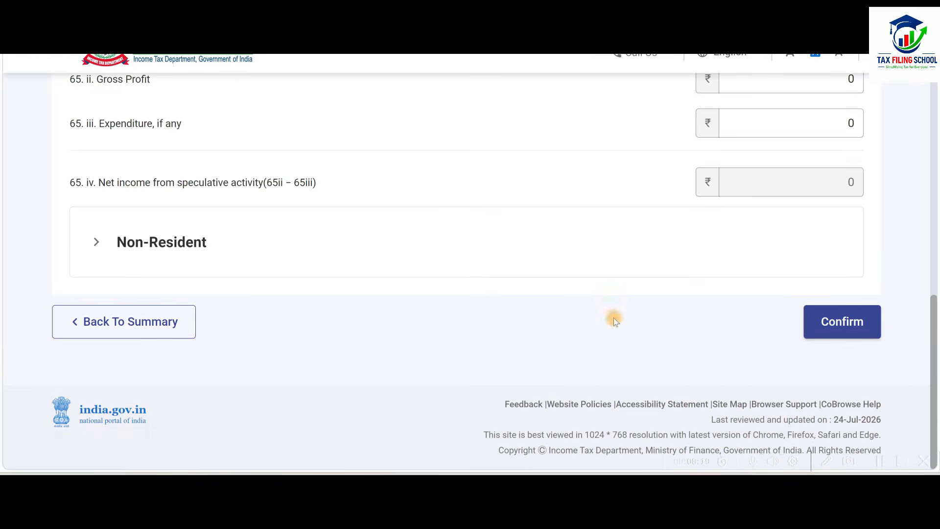
left_click(842, 327)
scroll(494, 401, "up", 4)
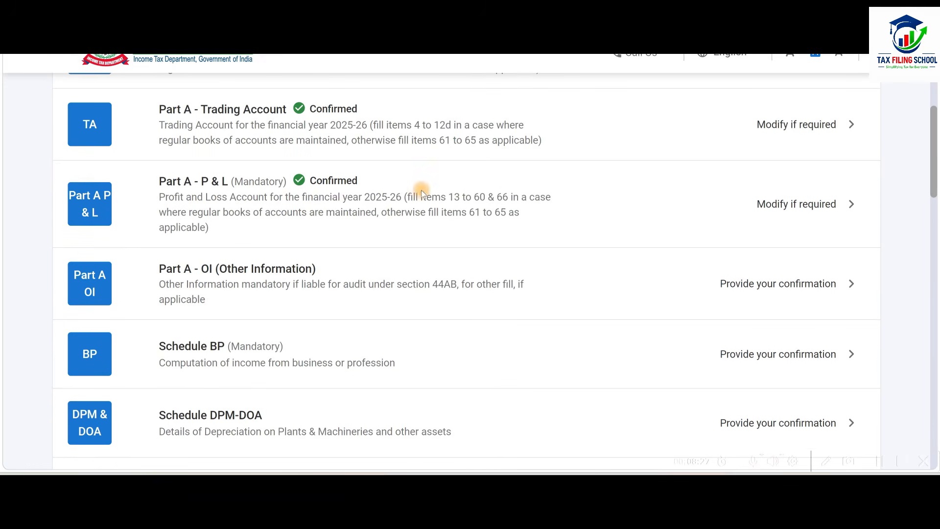
Open Schedule BP, check the income chargeable in section D against the workbook's net profit and depreciation, and confirm the schedule.
scroll(521, 193, "down", 3)
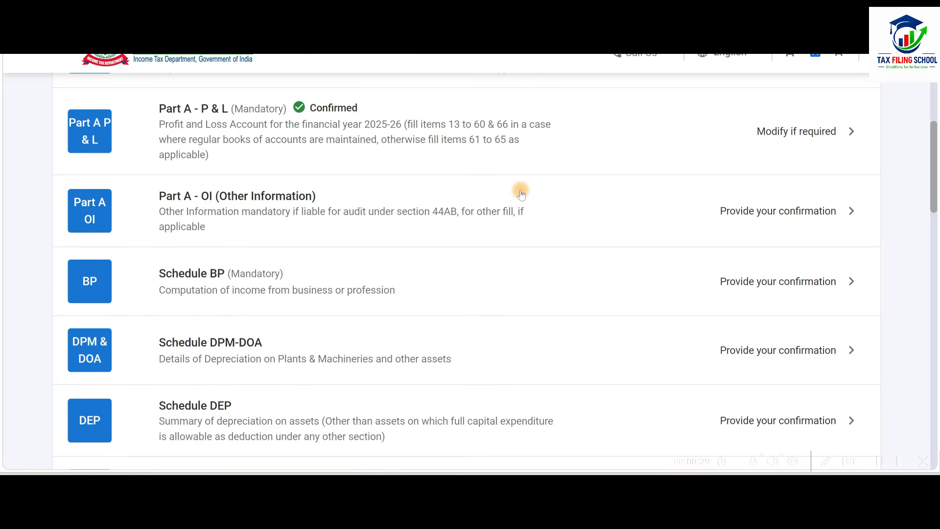
left_click(441, 152)
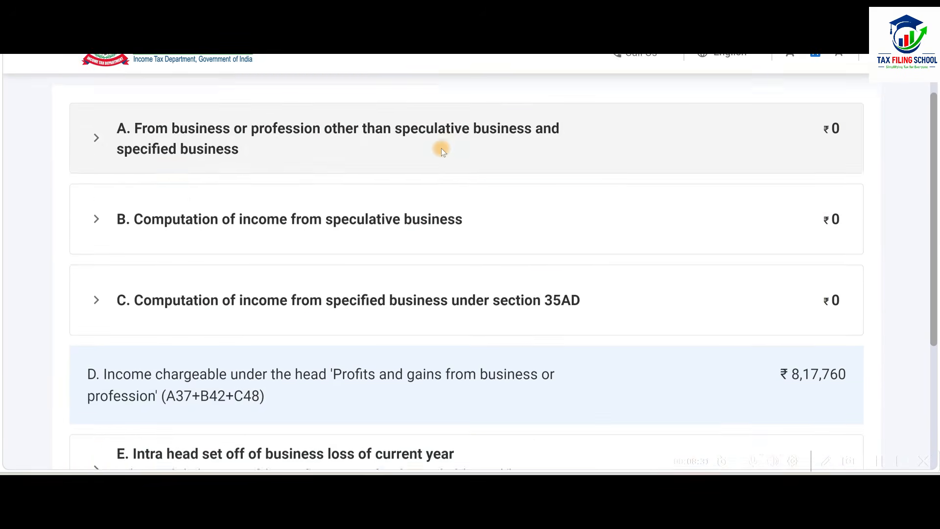
scroll(682, 181, "down", 4)
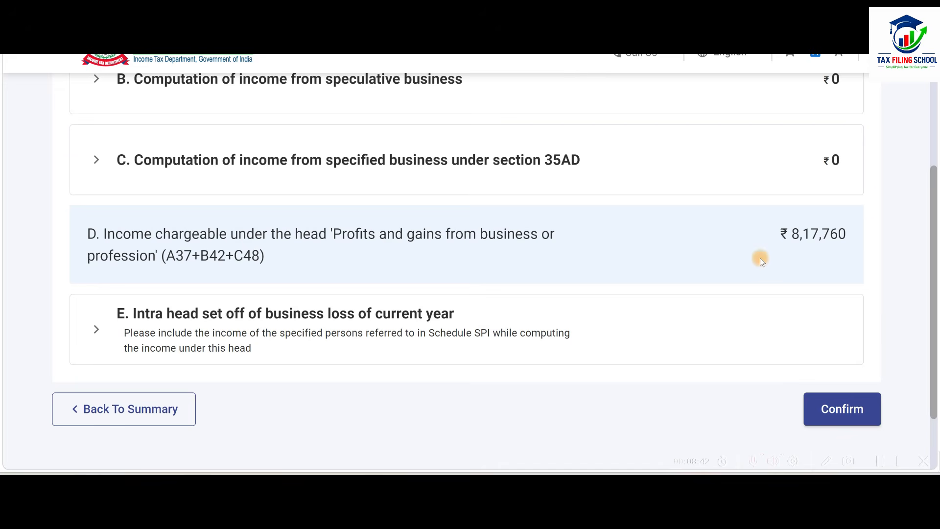
key("alt+Tab")
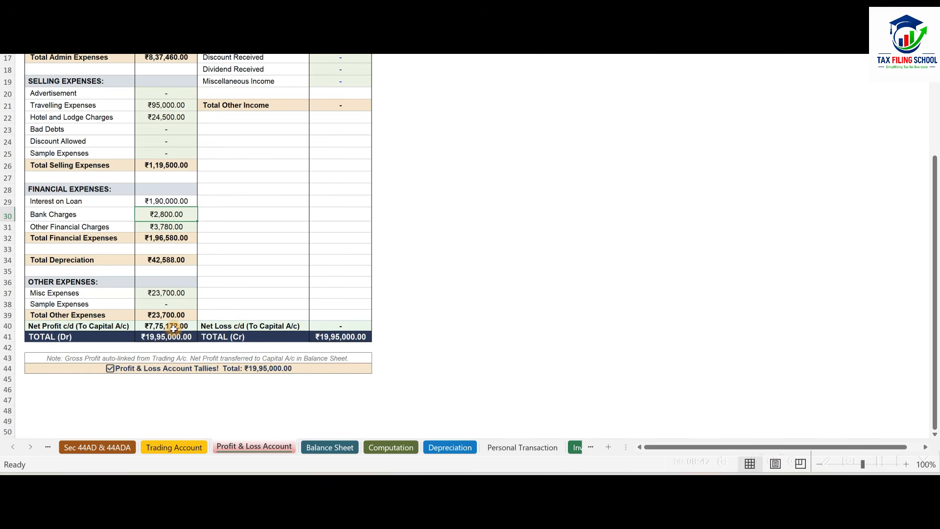
key("alt+Tab")
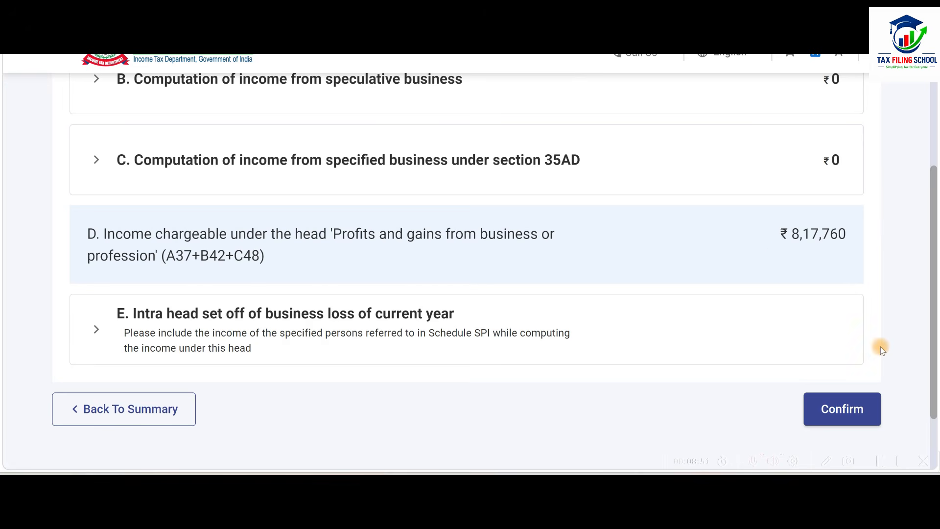
scroll(880, 347, "down", 1)
left_click(847, 344)
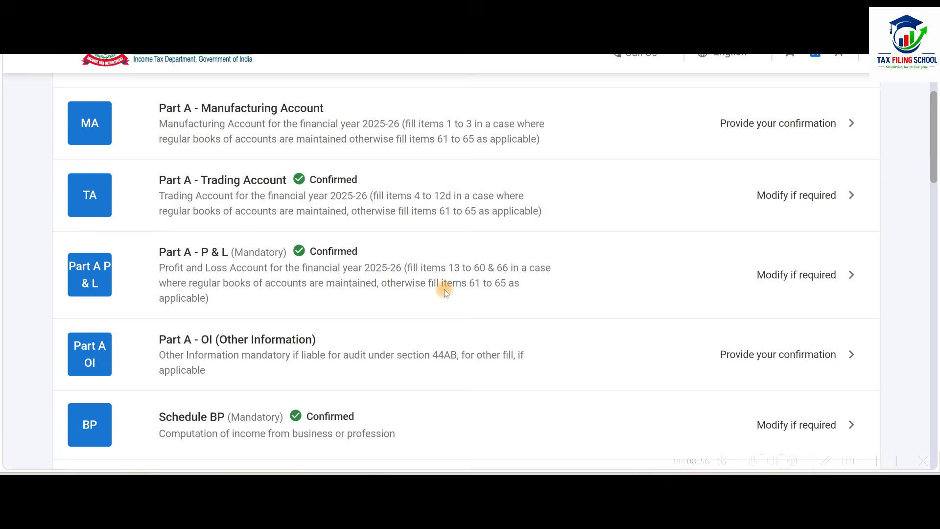
Open Schedule DPM-DOA from the return summary and expand Schedule DPM for plant and machinery.
scroll(444, 289, "down", 4)
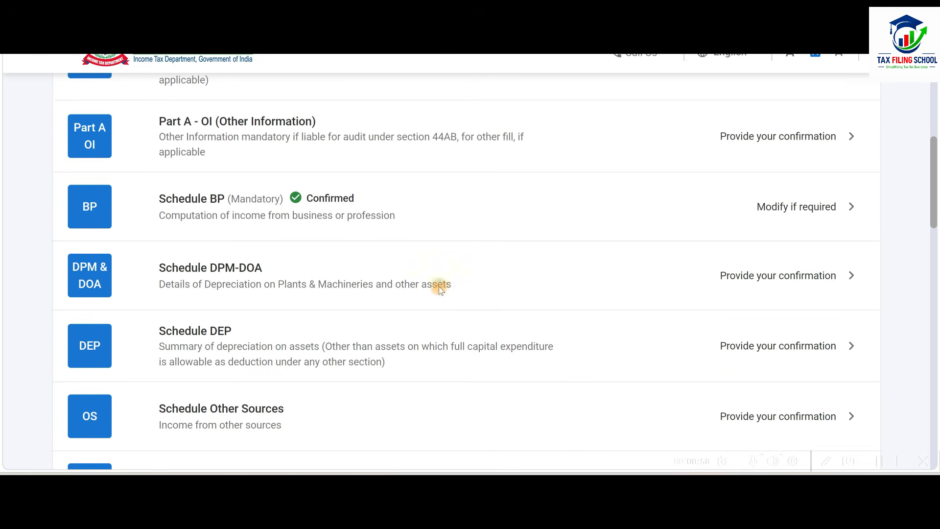
scroll(344, 210, "down", 1)
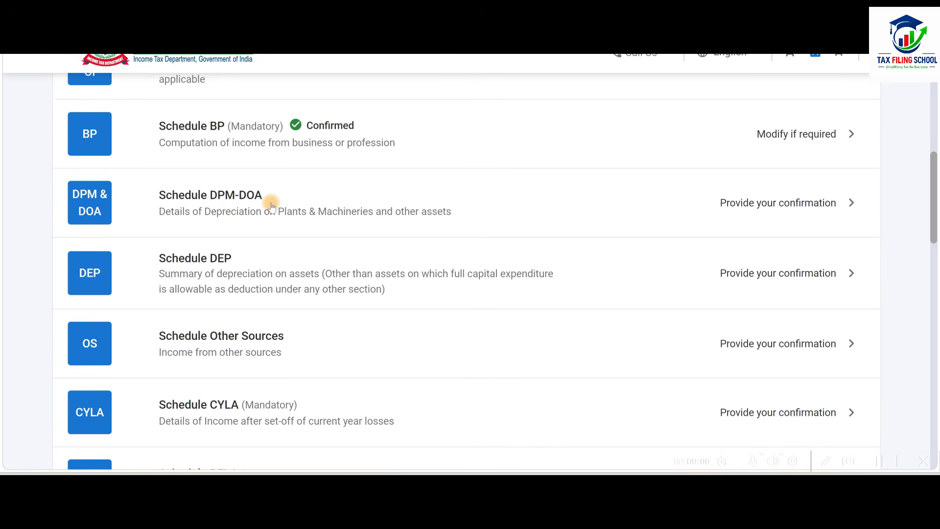
left_click(418, 201)
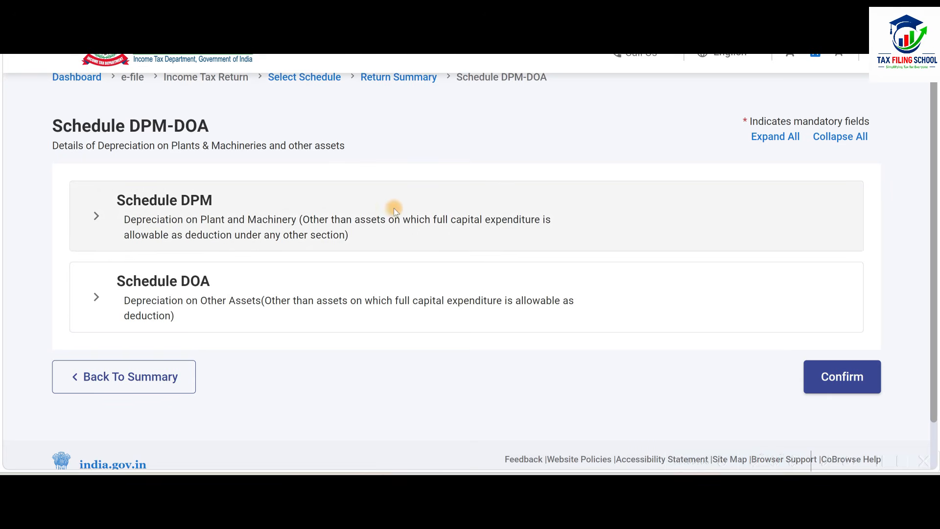
left_click(448, 204)
scroll(448, 205, "down", 5)
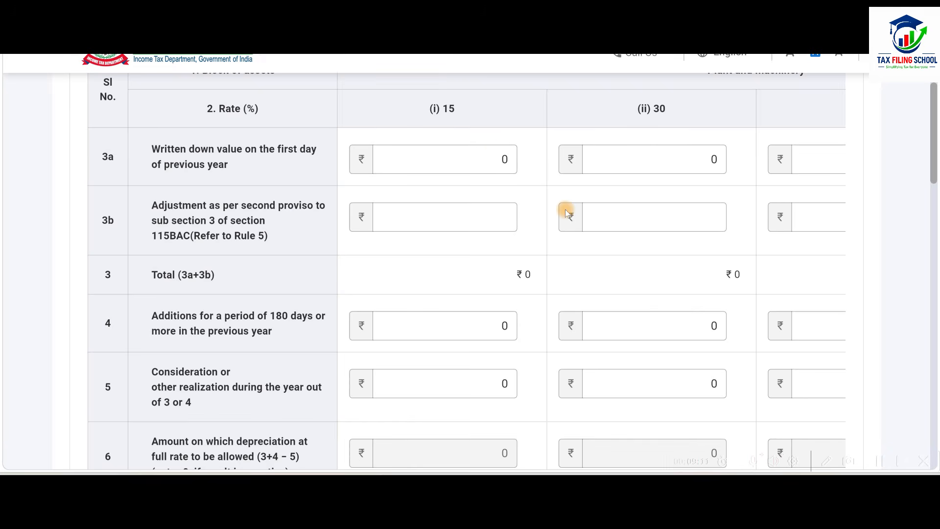
Switch to the Excel workbook and examine the depreciation rates of the asset blocks on the Depreciation sheet.
key("alt+Tab")
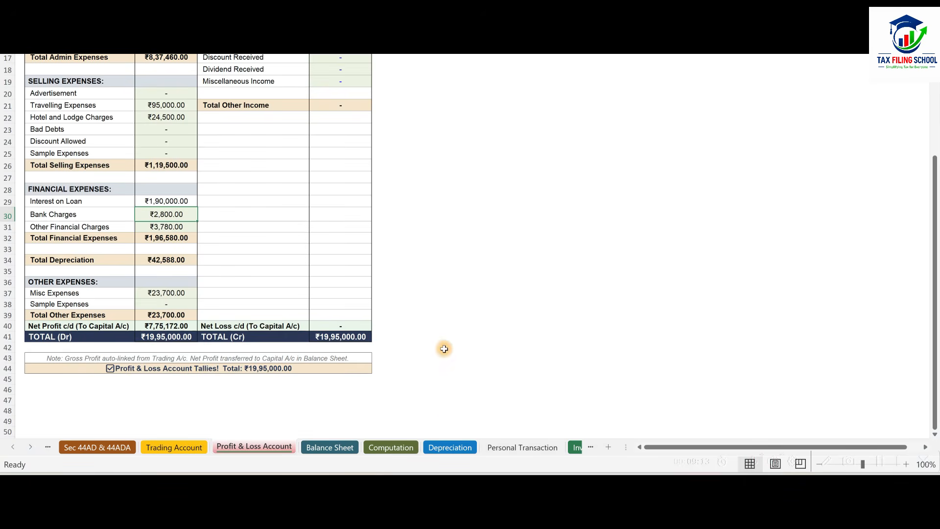
left_click(450, 447)
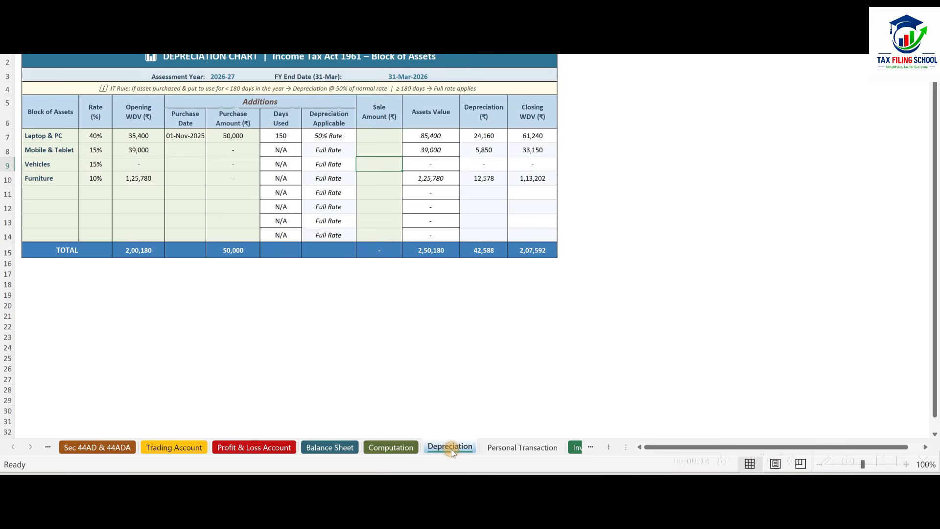
left_click(95, 136)
left_click(95, 152)
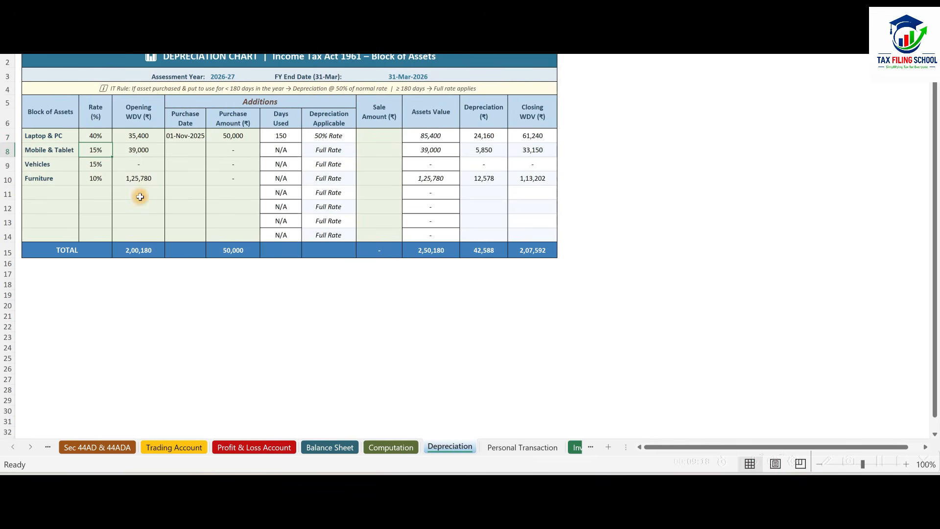
left_click(94, 178)
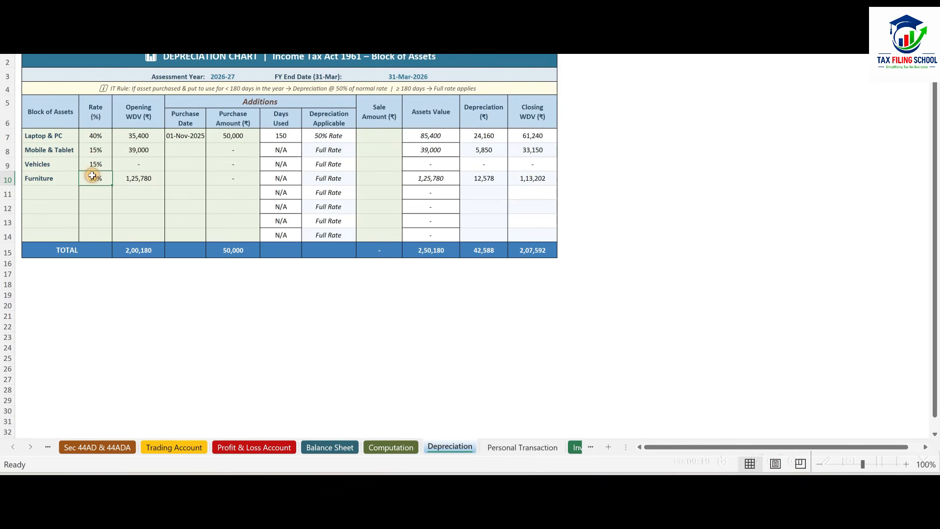
left_click(97, 151)
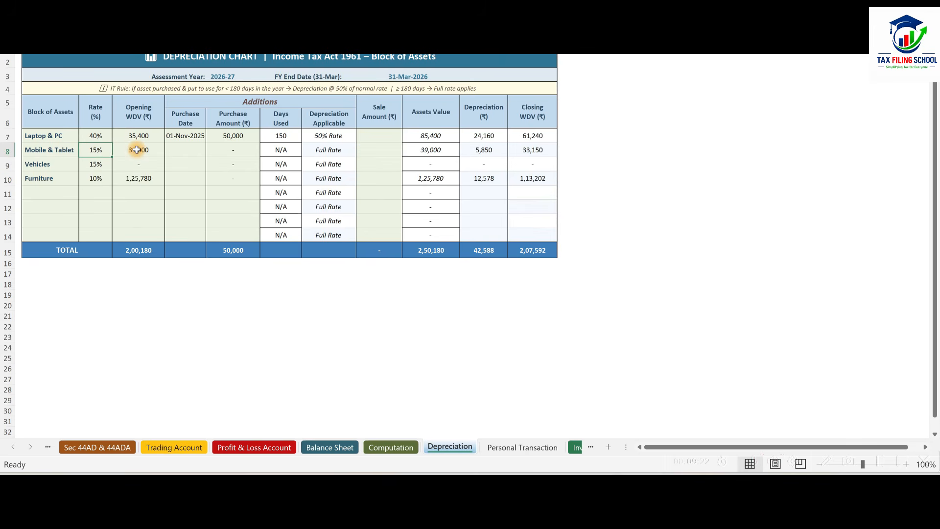
Enter 39000, the Mobile & Tablet opening WDV in the workbook, as the 15% block's written down value on the first day in Schedule DPM.
key("alt+Tab")
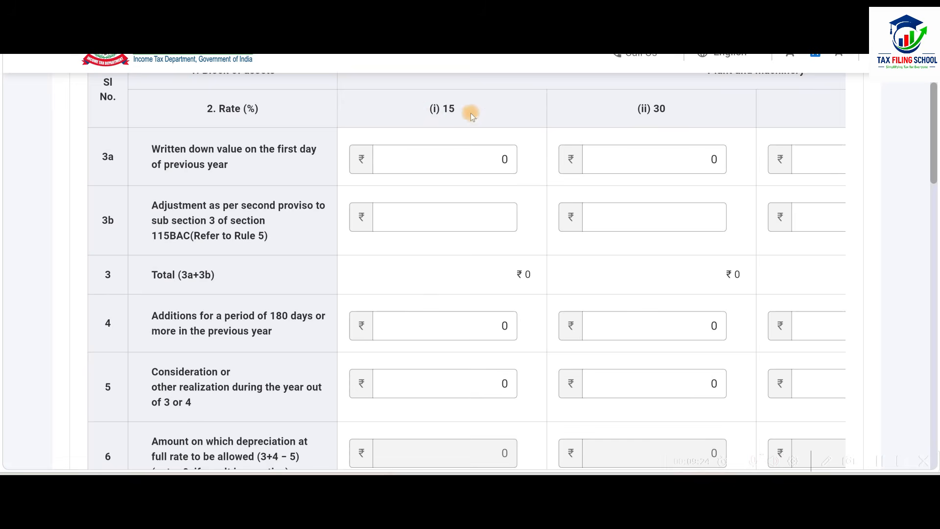
left_click(478, 166)
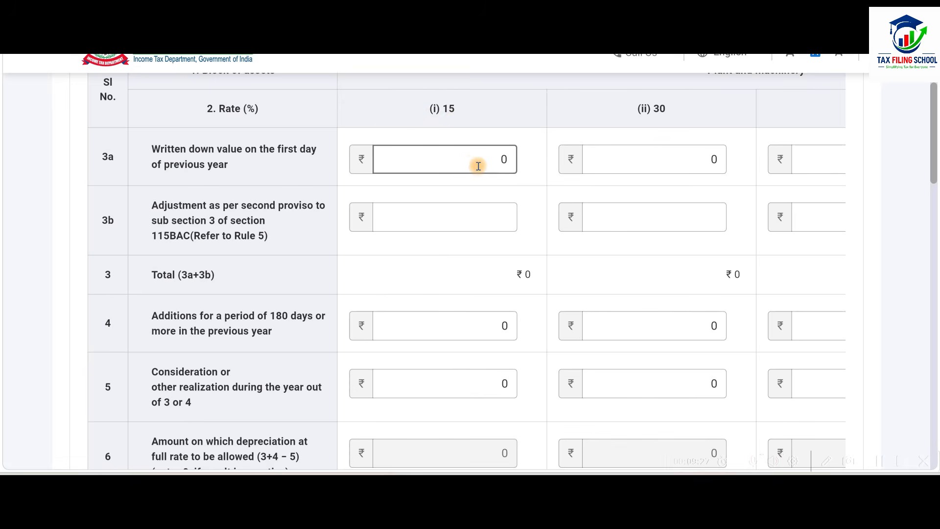
key("alt+Tab")
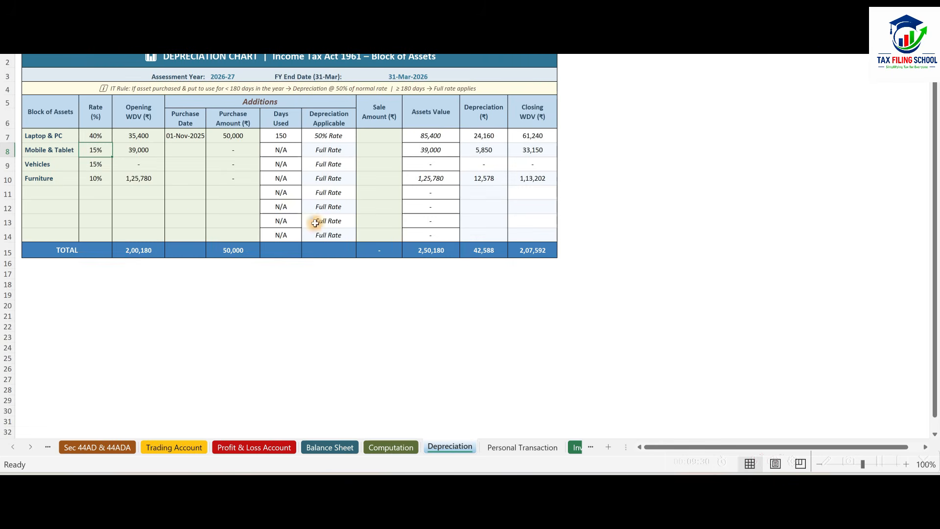
left_click(152, 154)
key("alt+Tab")
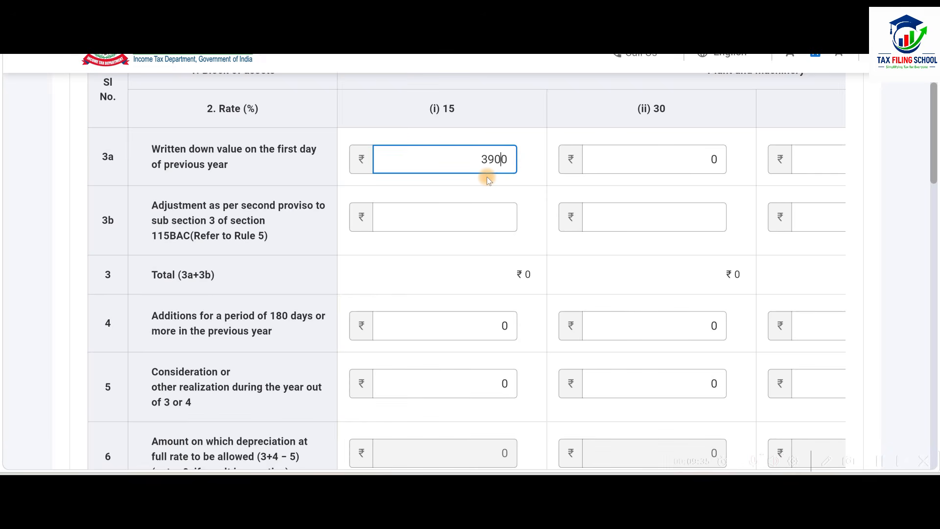
left_click(519, 181)
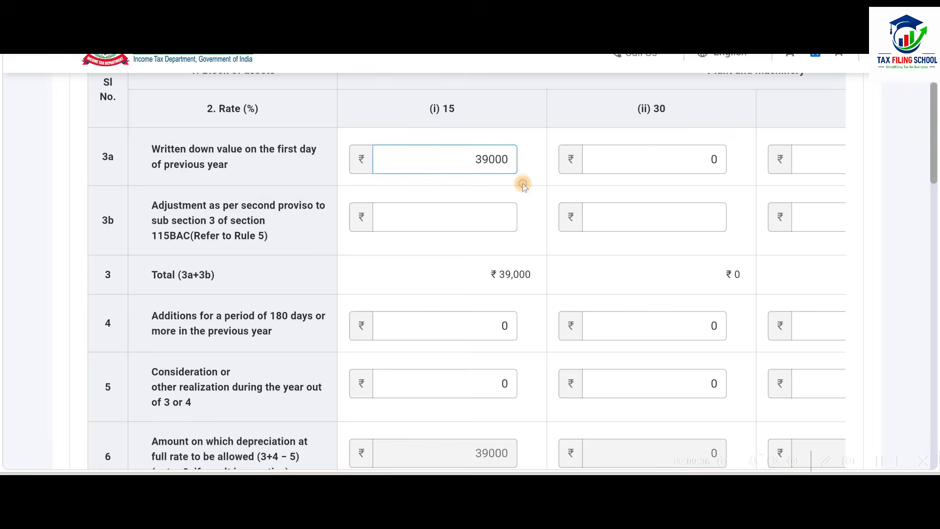
Compare the 15% block's written down value on the last day with the Mobile & Tablet closing WDV in the Excel workbook.
scroll(522, 183, "down", 9)
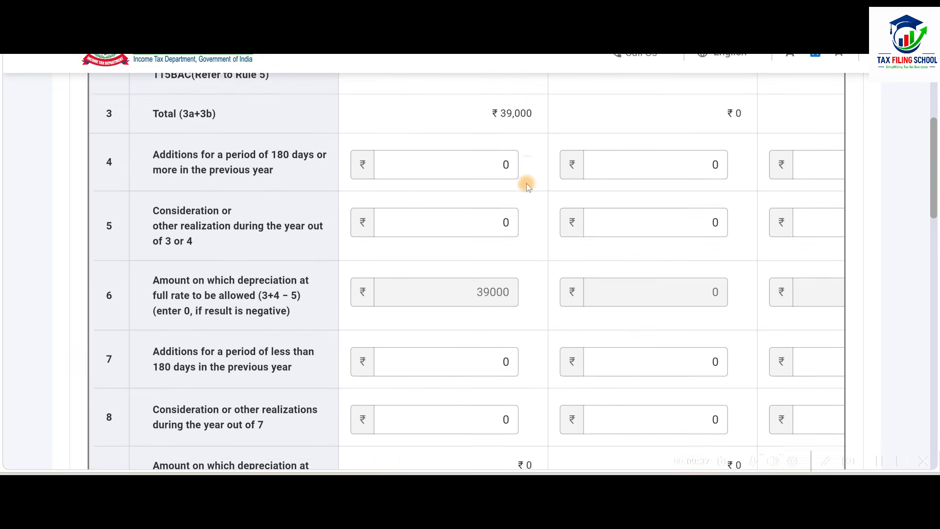
key("alt+Tab")
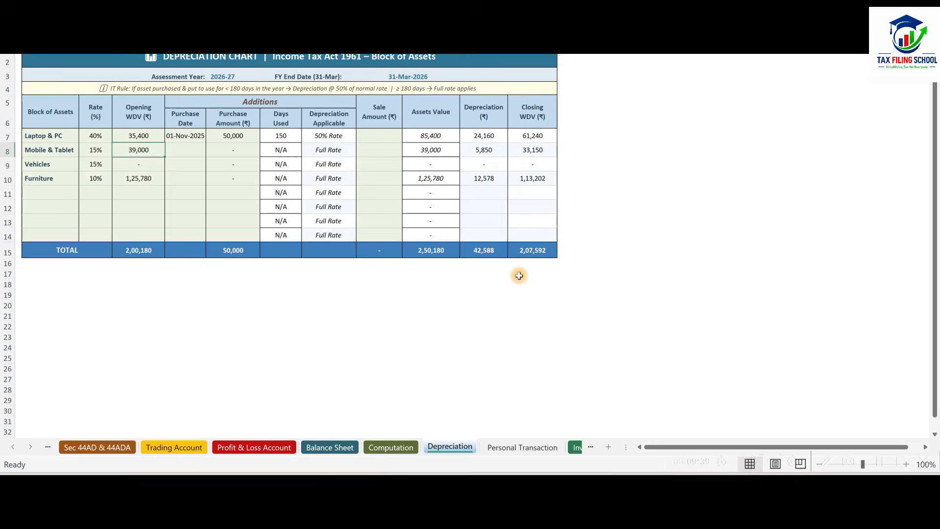
key("alt+Tab")
scroll(525, 214, "down", 10)
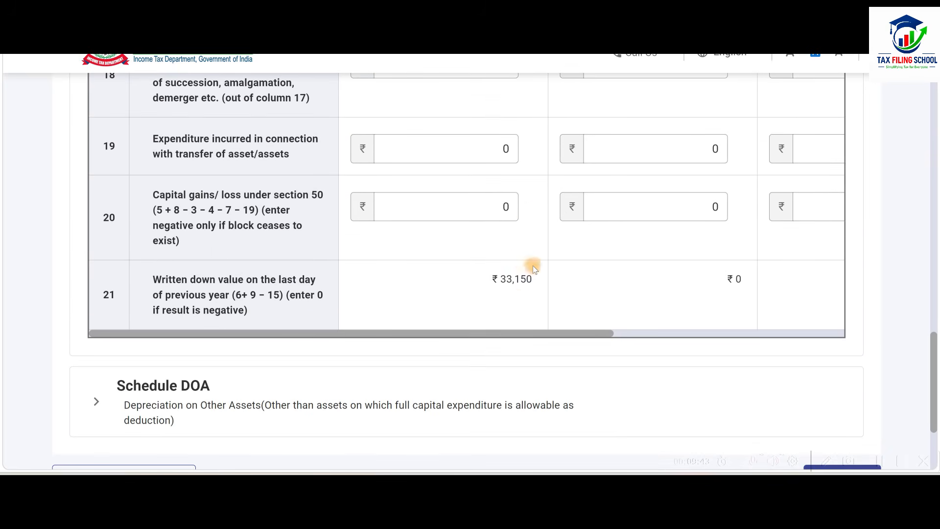
key("alt+Tab")
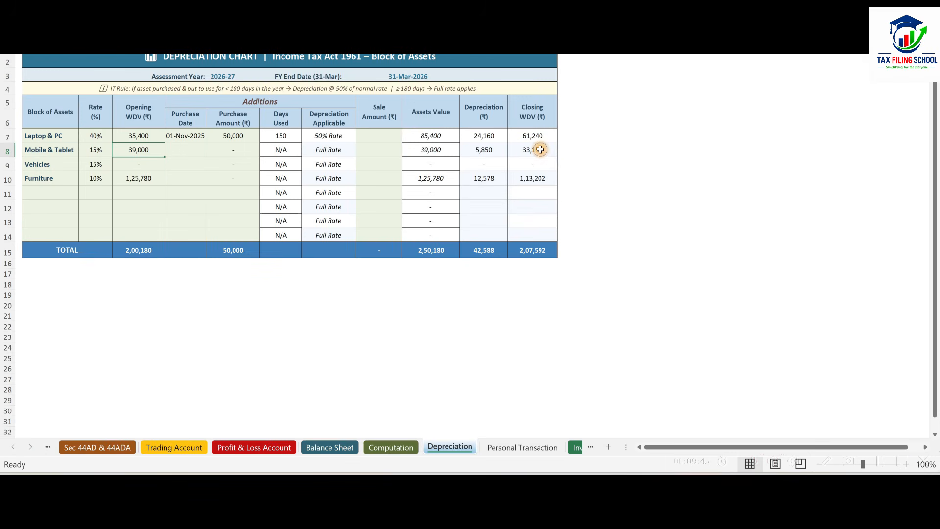
key("alt+Tab")
Enter 35400, the Laptop & PC opening WDV in the workbook, as the 40% block's written down value on the first day.
scroll(592, 265, "up", 15)
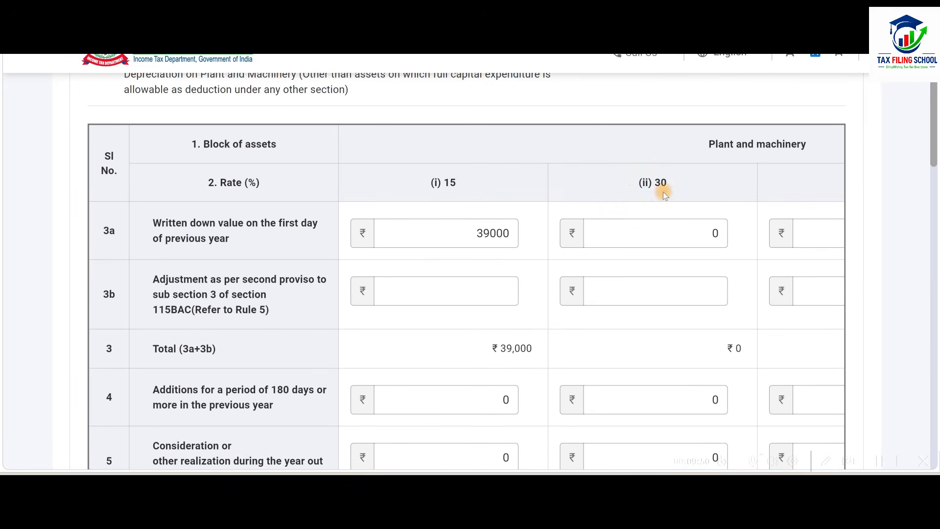
scroll(663, 192, "down", 18)
left_click_drag(594, 262, 797, 262)
scroll(725, 202, "up", 17)
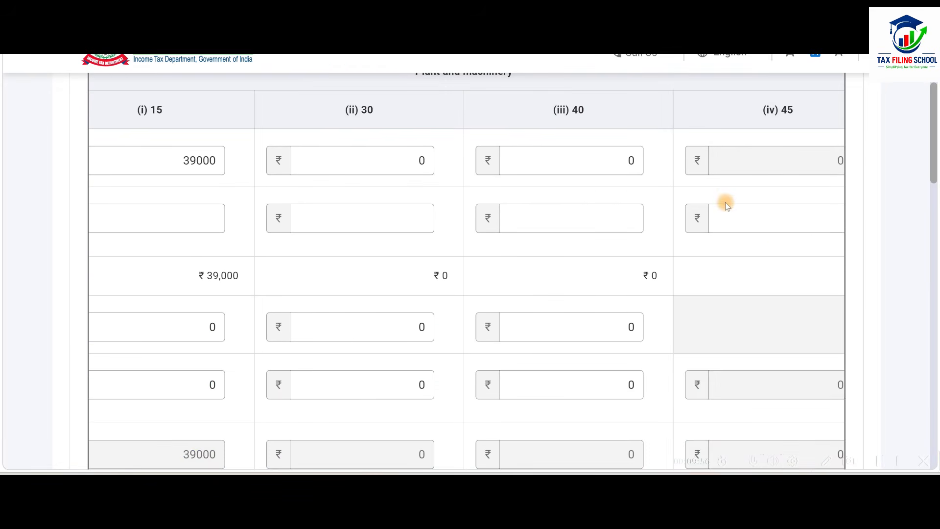
scroll(725, 202, "up", 3)
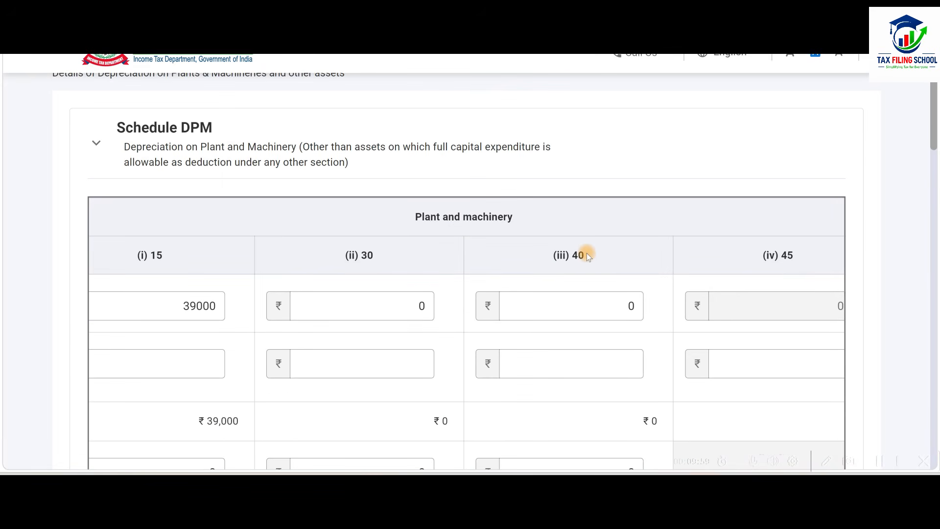
scroll(587, 255, "down", 2)
left_click(587, 233)
key("alt+Tab")
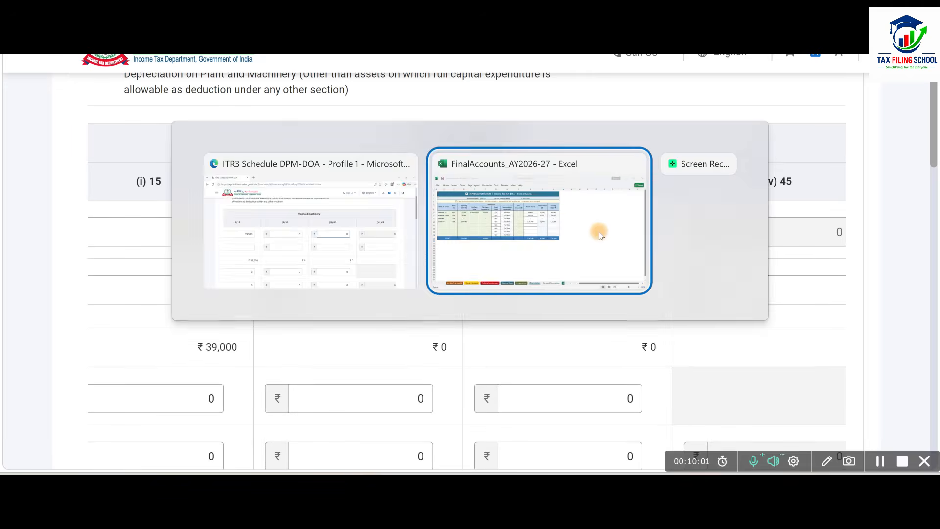
key("alt+Tab")
type("3")
left_click(659, 249)
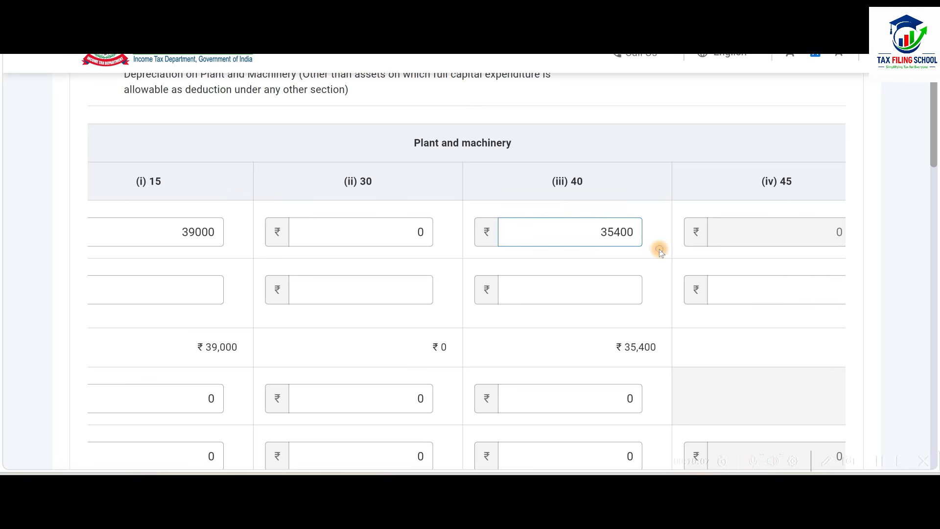
Examine the depreciation rows of the 15% and 40% blocks and the additions rows of Schedule DPM.
scroll(659, 248, "down", 2)
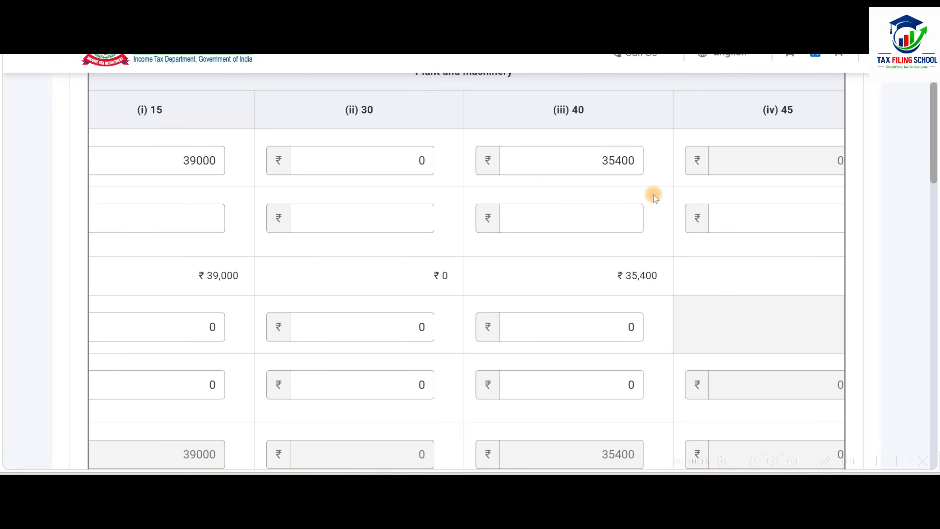
scroll(654, 195, "down", 2)
scroll(654, 196, "up", 2)
scroll(662, 249, "down", 2)
scroll(662, 249, "down", 10)
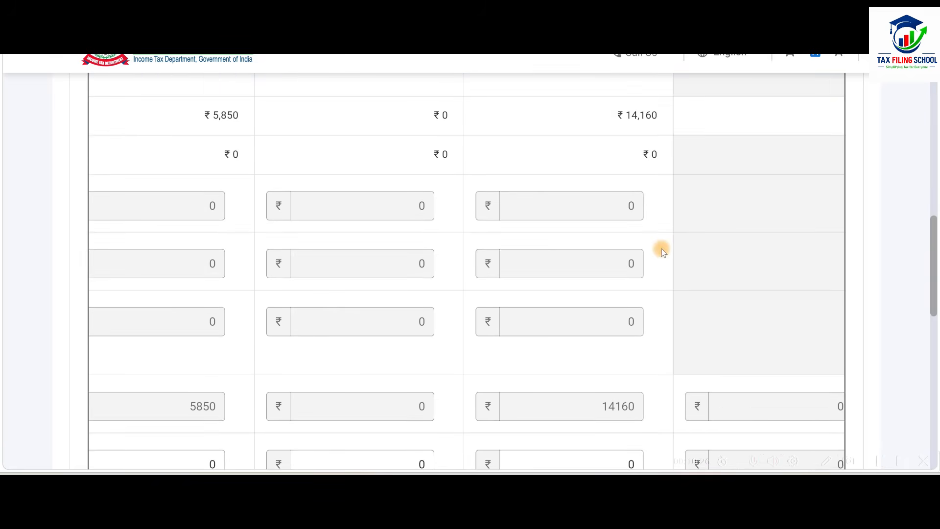
left_click_drag(704, 262, 380, 287)
scroll(467, 204, "up", 6)
scroll(466, 204, "up", 15)
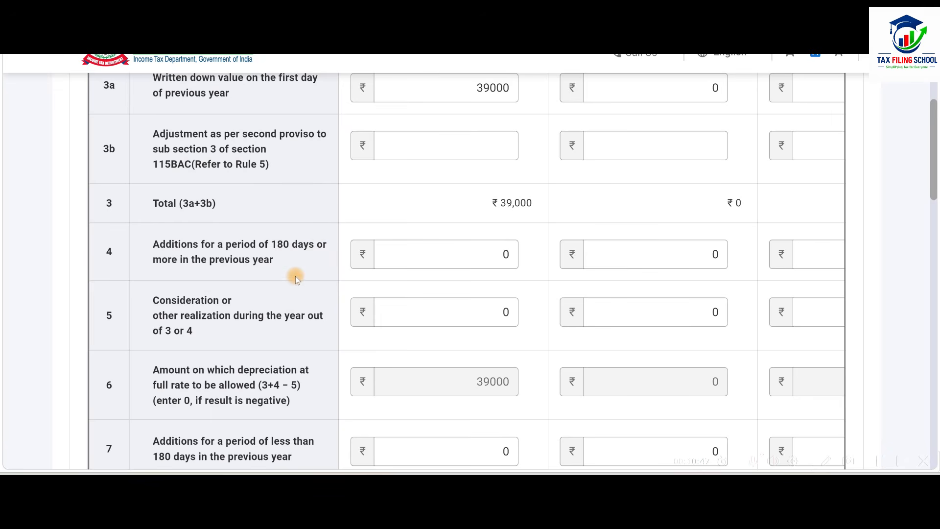
Check the Laptop & PC purchase in the workbook and enter 50000 as the 40% block's additions for less than 180 days.
key("alt+Tab")
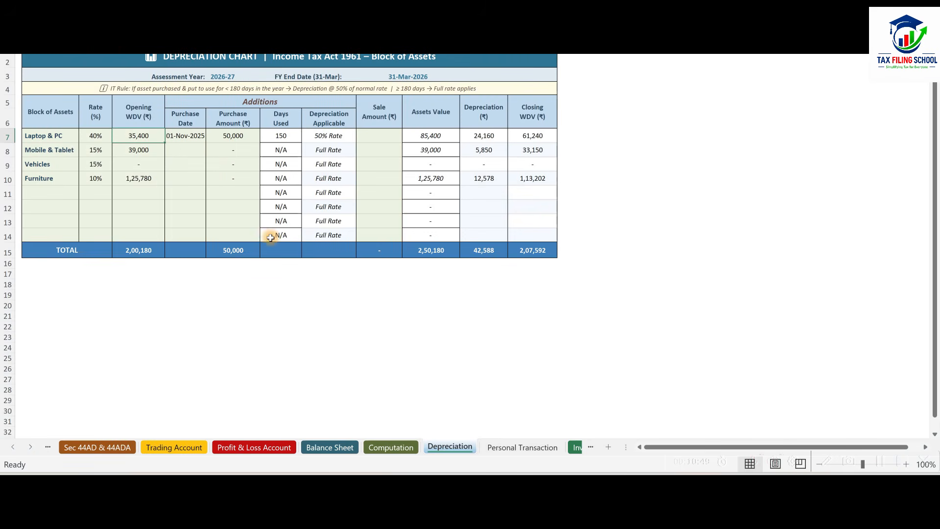
left_click(244, 139)
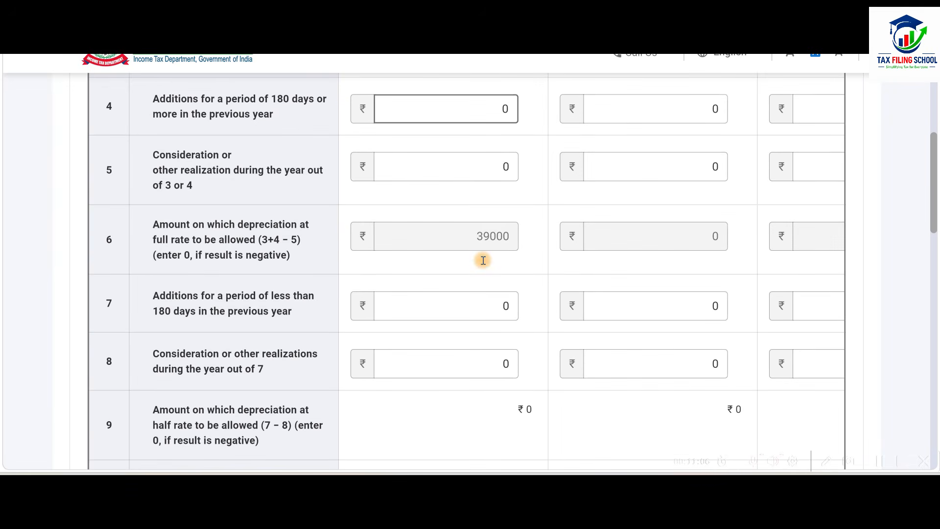
scroll(483, 260, "down", 2)
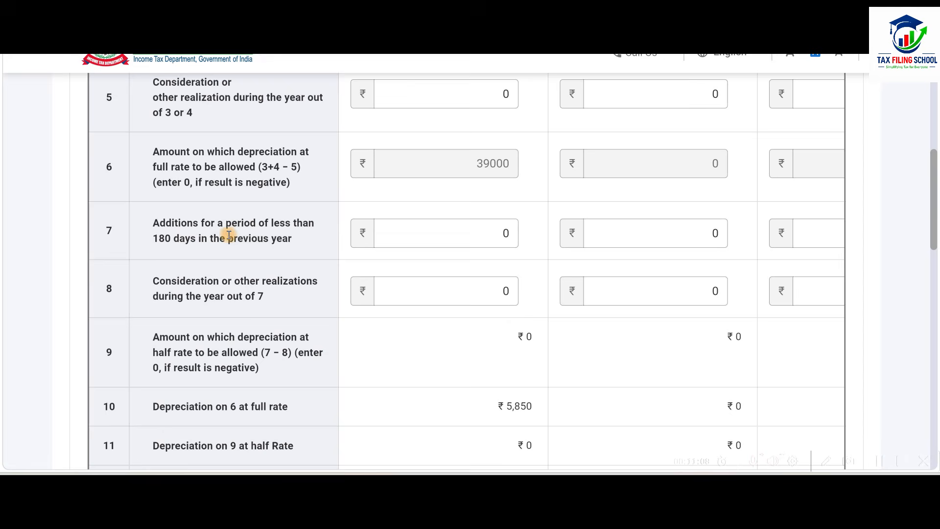
left_click(449, 233)
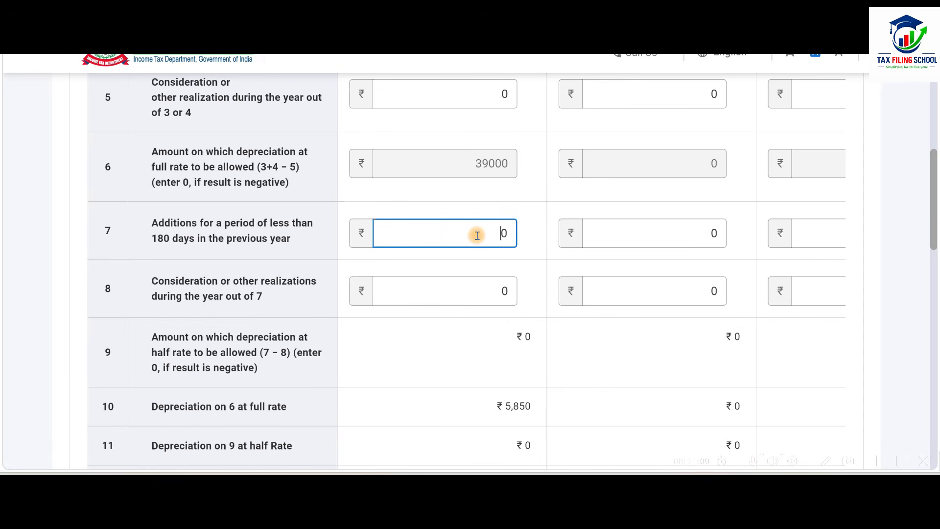
key("Tab")
key("Tab")
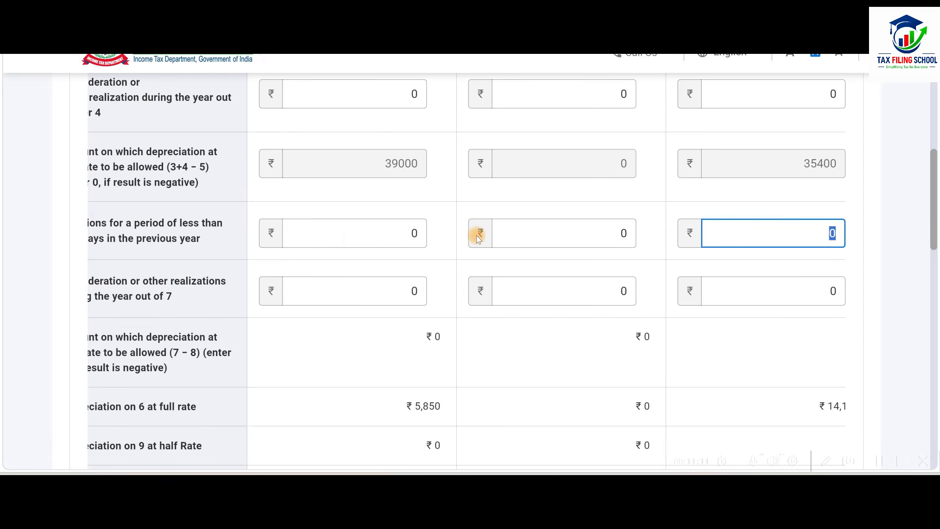
type("50000")
left_click(860, 252)
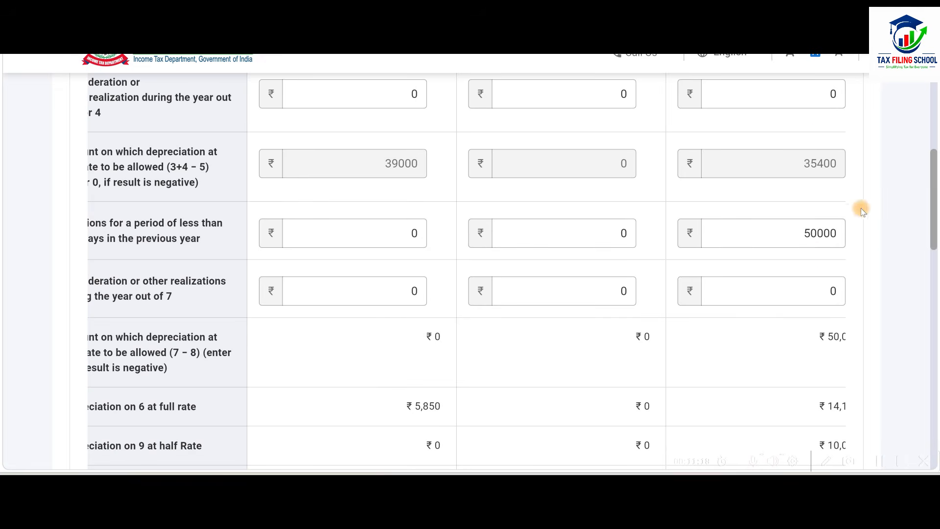
Compare the 40% block's total depreciation and written down value on the last day with the Laptop & PC figures in the workbook.
scroll(845, 263, "down", 4)
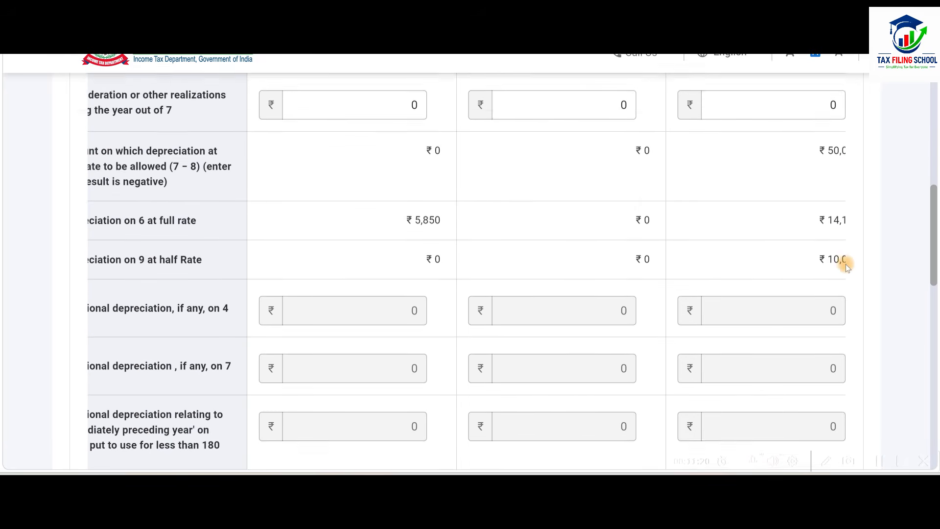
scroll(846, 263, "down", 1)
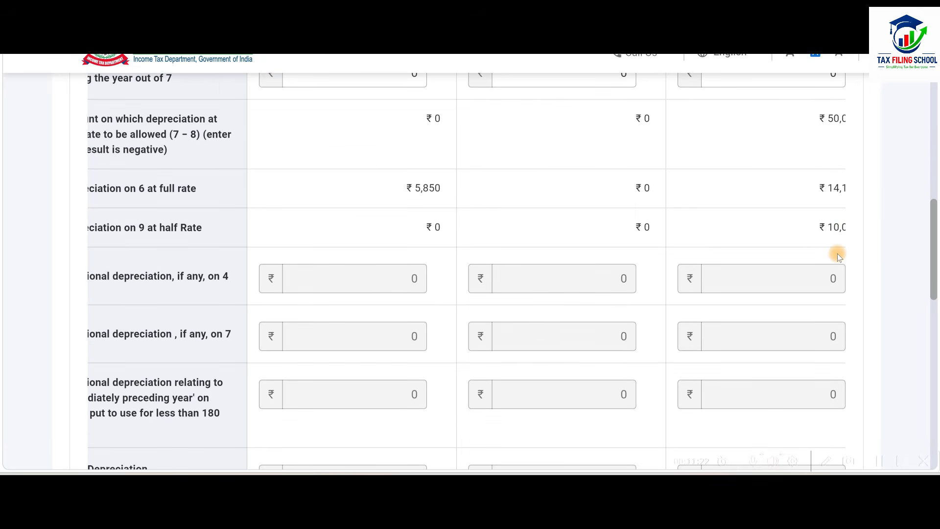
scroll(839, 254, "down", 15)
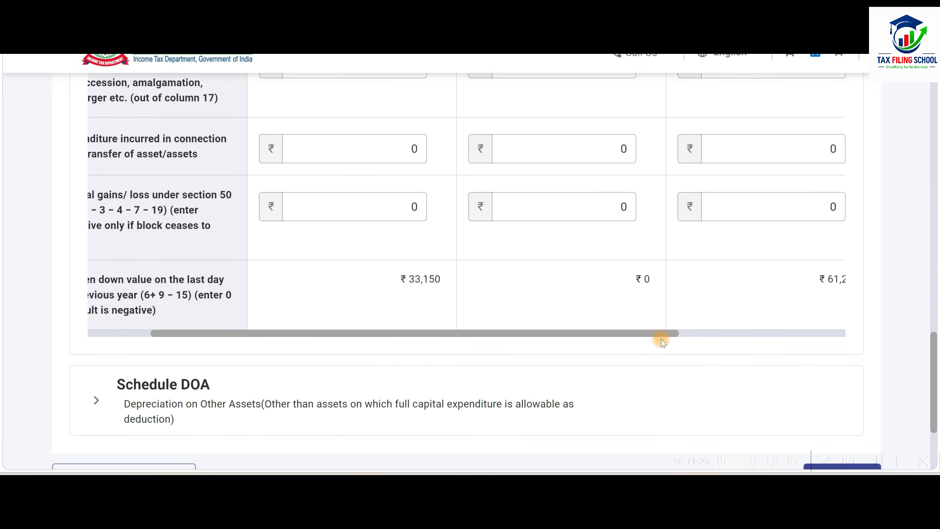
left_click_drag(670, 336, 783, 327)
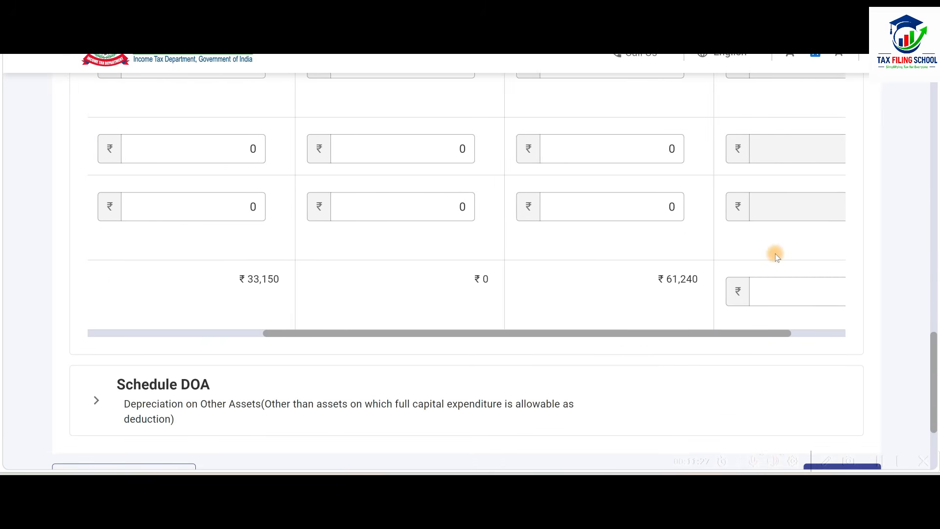
scroll(775, 253, "up", 5)
scroll(775, 254, "up", 1)
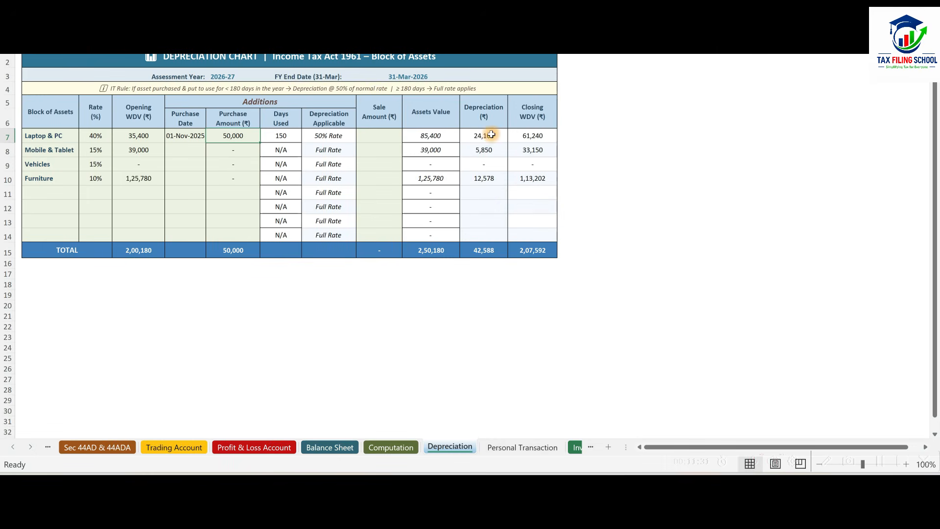
key("alt+Tab")
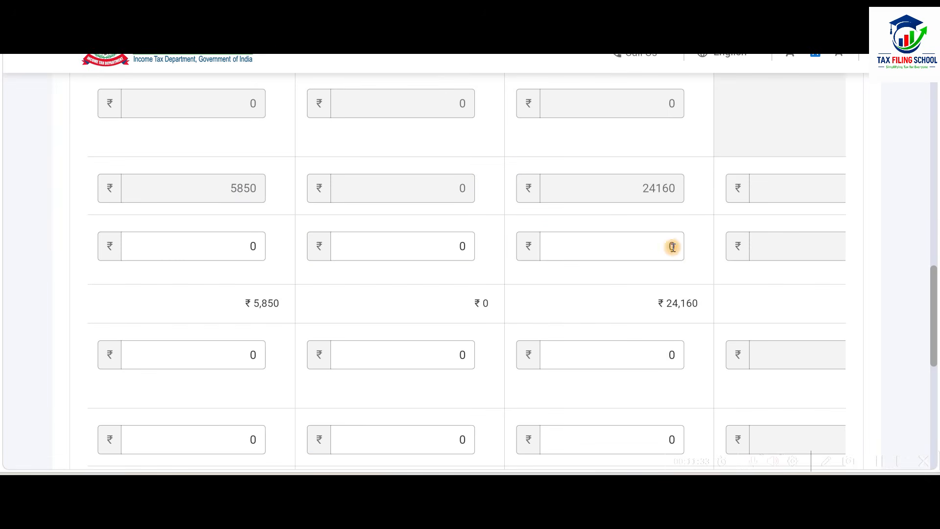
scroll(690, 261, "down", 2)
scroll(689, 260, "down", 4)
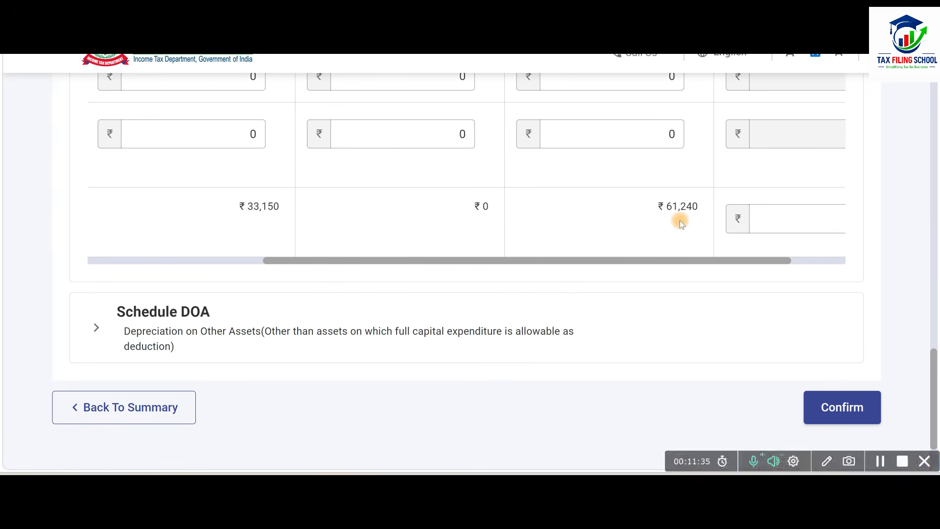
key("alt+Tab")
key("alt+Tab")
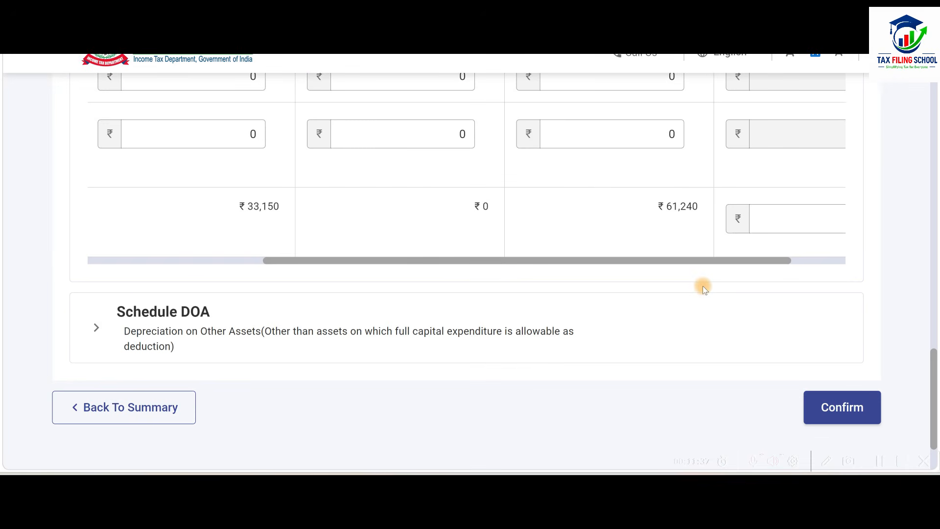
Compare the plant and machinery block rates in Schedule DPM with the Vehicles and Laptop & PC rates in the workbook.
scroll(705, 289, "up", 5)
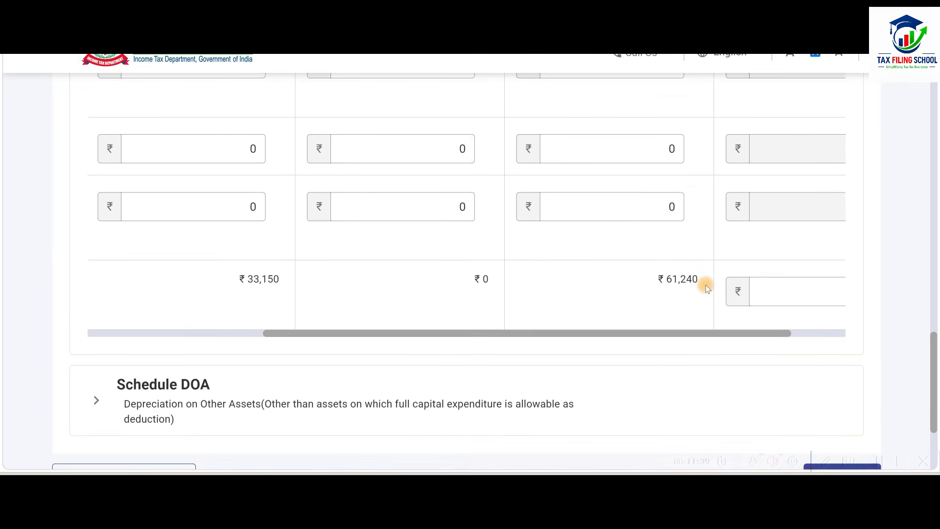
scroll(703, 309, "up", 10)
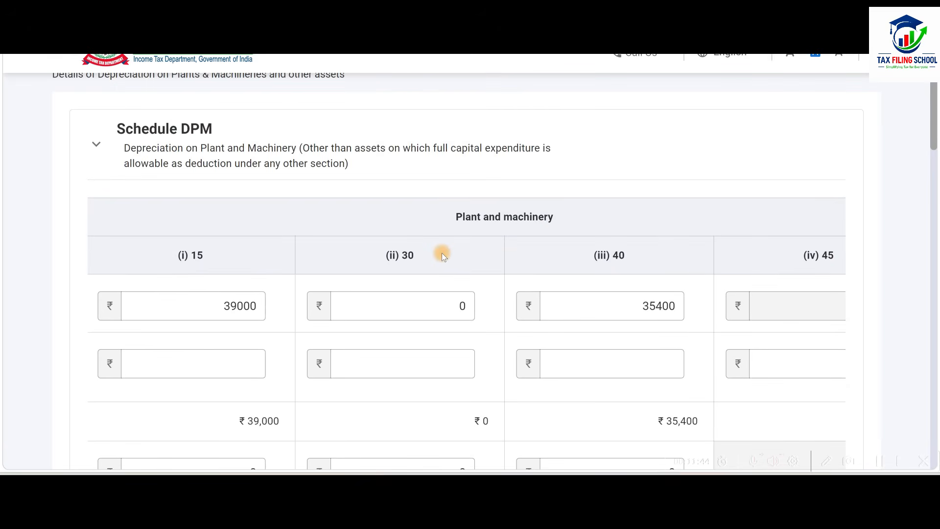
key("alt+Tab")
left_click(97, 164)
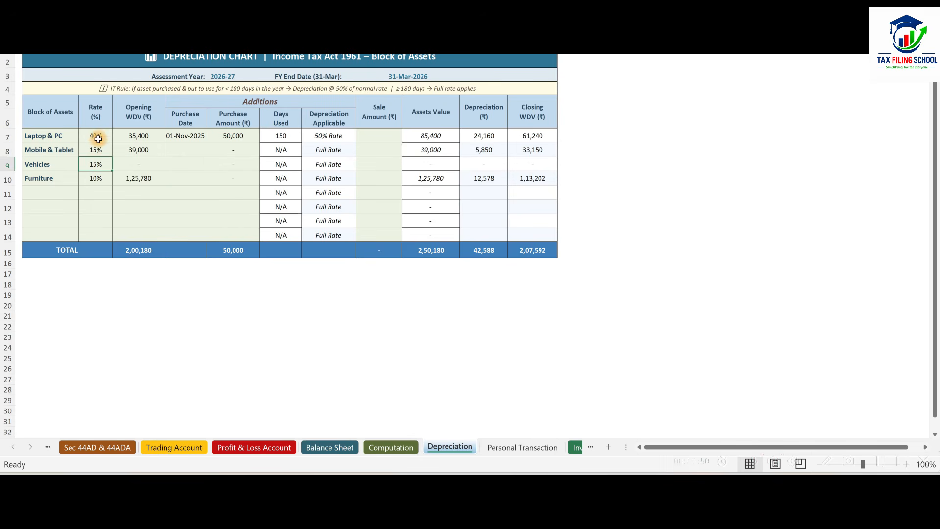
left_click(96, 136)
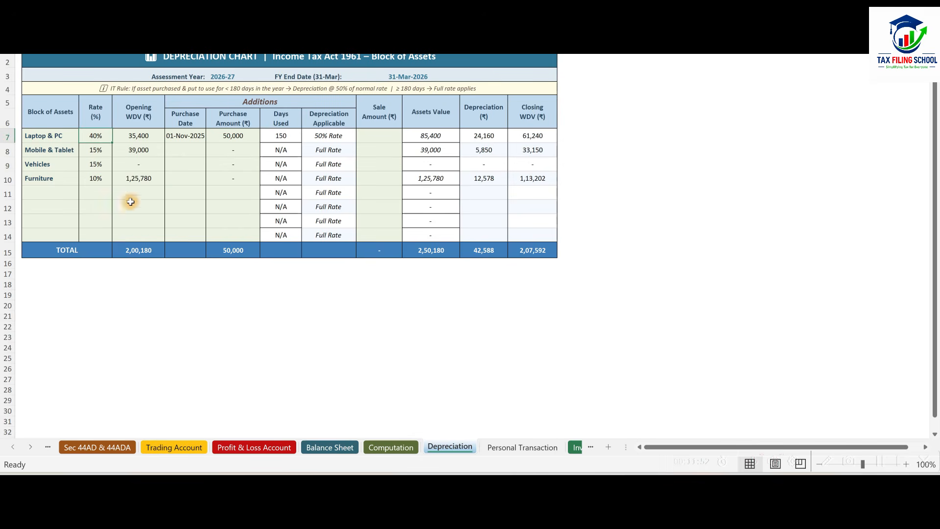
Return to the e-Filing portal and enter 125780 as the first-day written down value of Furniture and Fittings (10%) in Schedule DOA.
key("alt+Tab")
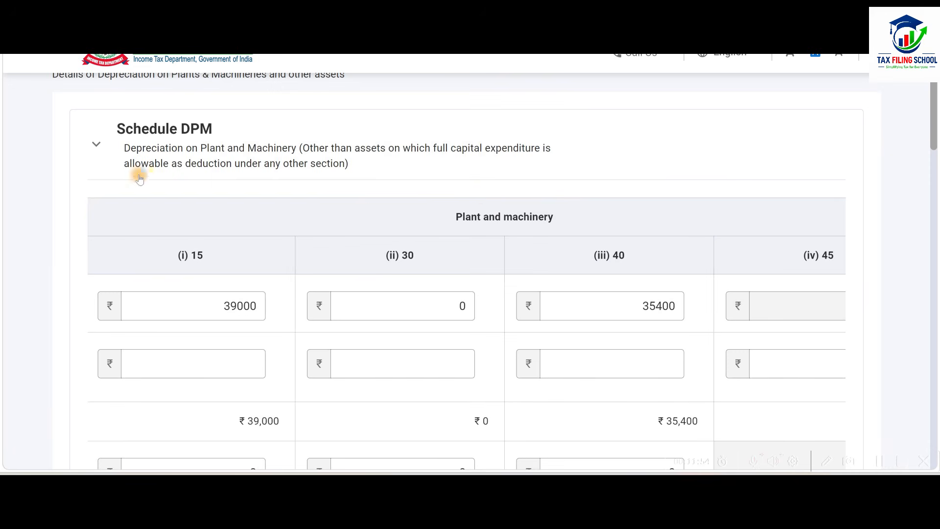
scroll(481, 195, "down", 12)
scroll(481, 195, "down", 10)
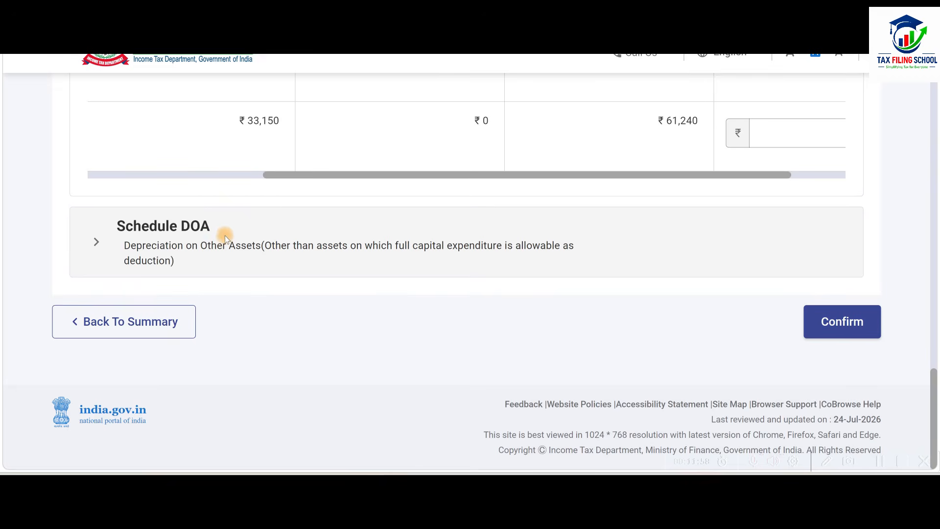
left_click(295, 236)
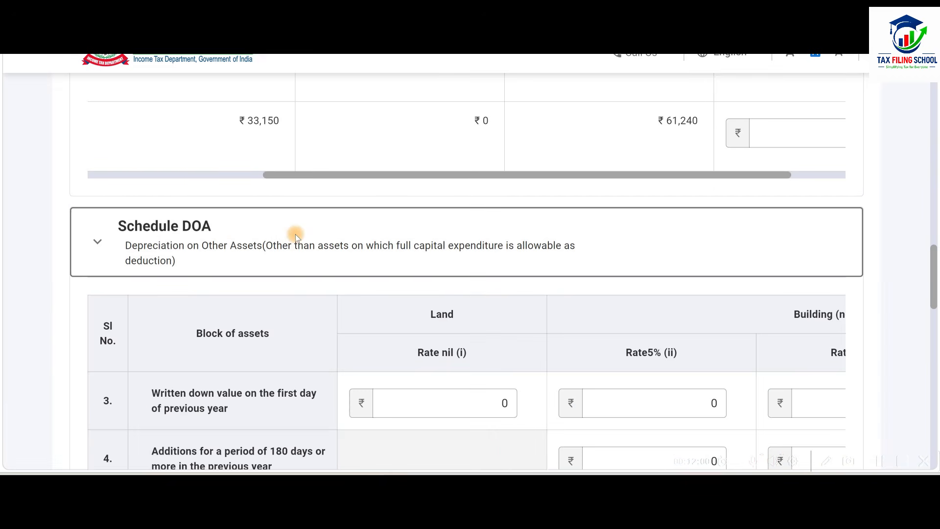
scroll(452, 309, "down", 3)
scroll(454, 314, "down", 10)
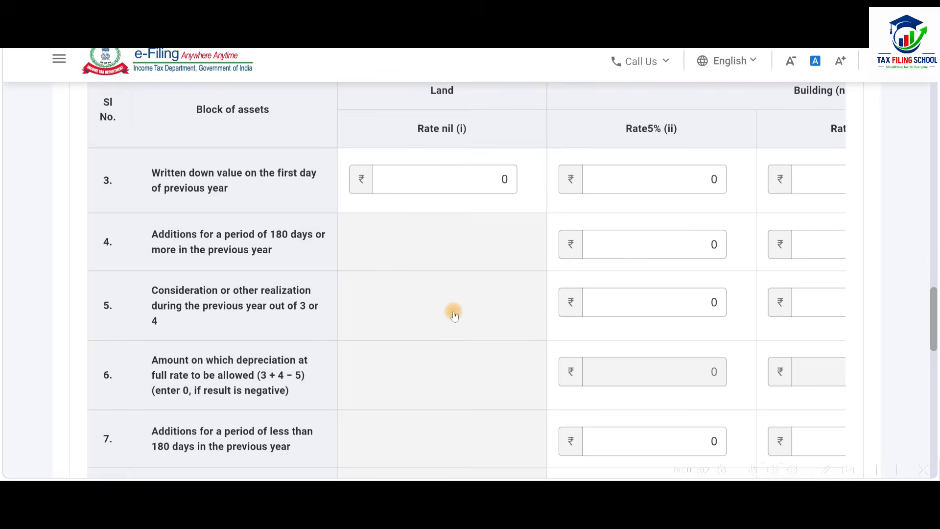
scroll(455, 318, "down", 5)
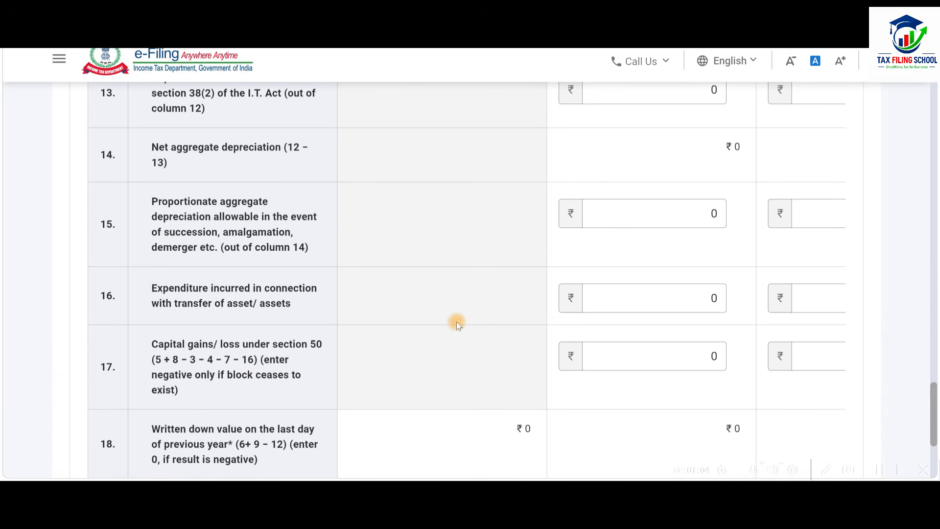
left_click_drag(391, 338, 821, 337)
scroll(562, 258, "up", 15)
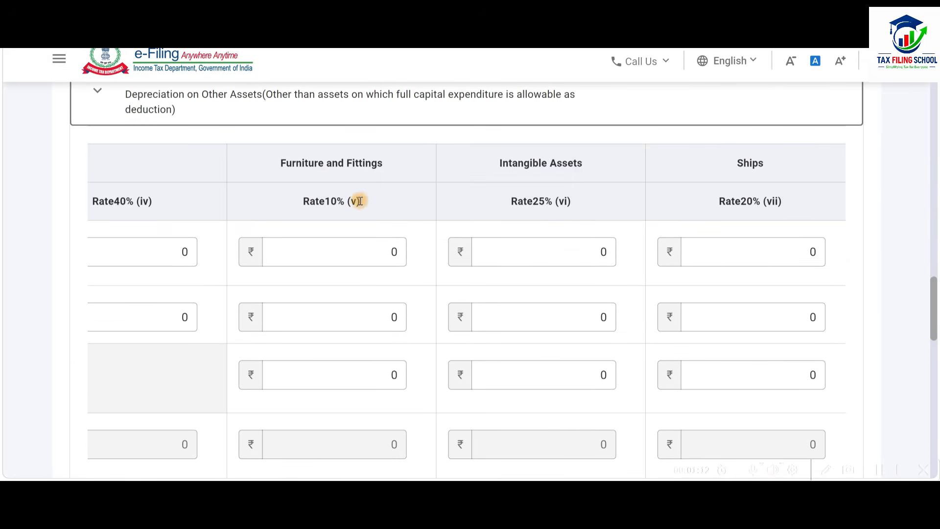
left_click(330, 252)
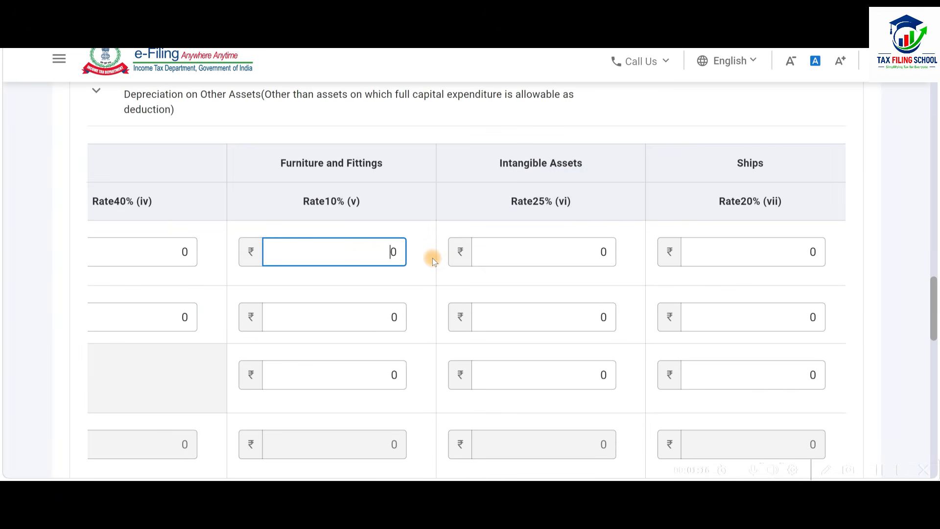
type("12578")
left_click(424, 267)
Compare the furniture block's depreciation and last-day written down value in Schedule DOA with the Furniture figures in the workbook.
scroll(425, 267, "down", 5)
scroll(425, 269, "down", 3)
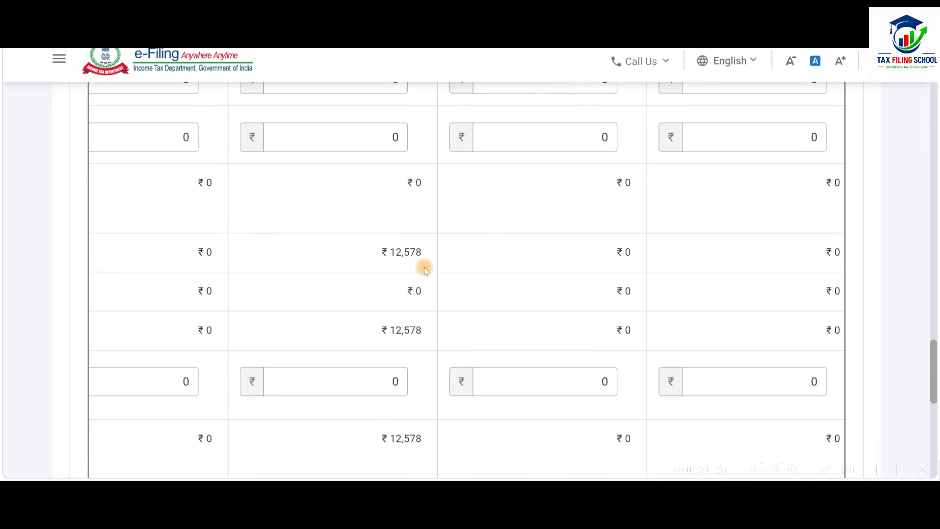
scroll(412, 300, "up", 3)
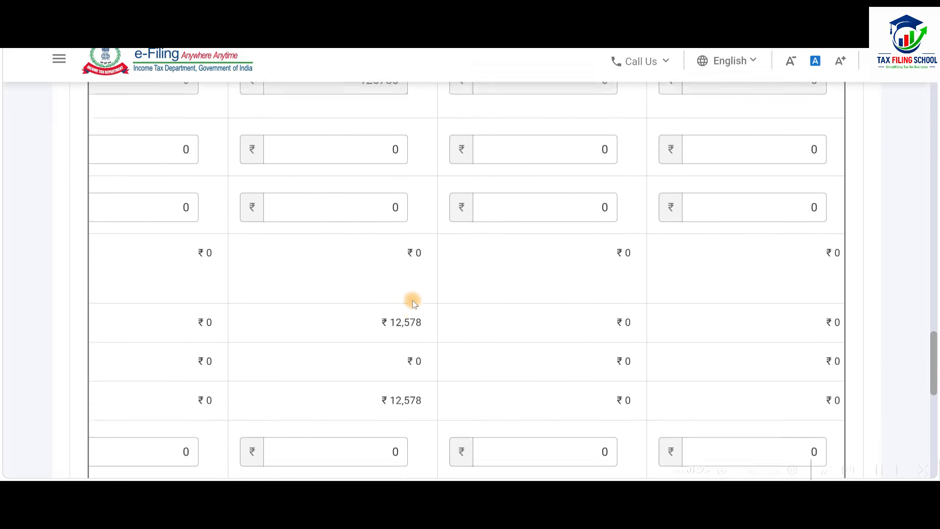
scroll(424, 233, "down", 4)
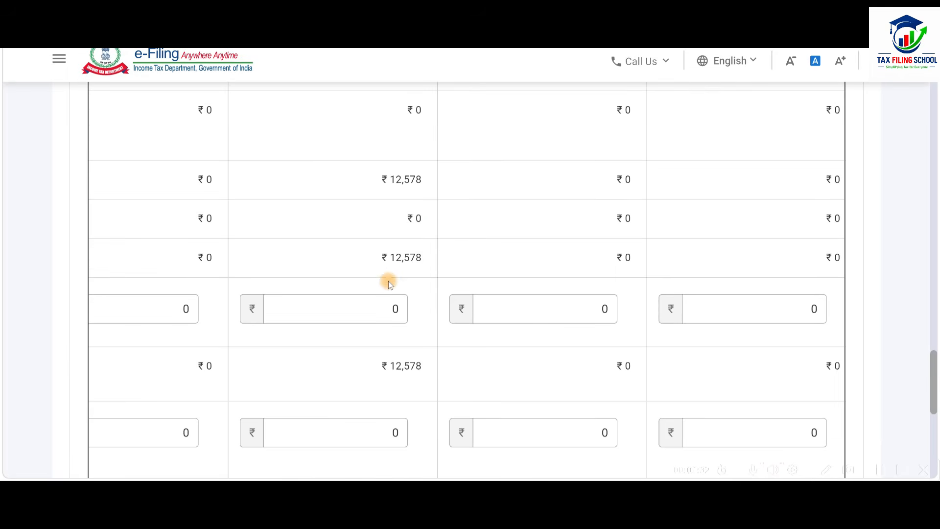
key("alt+Tab")
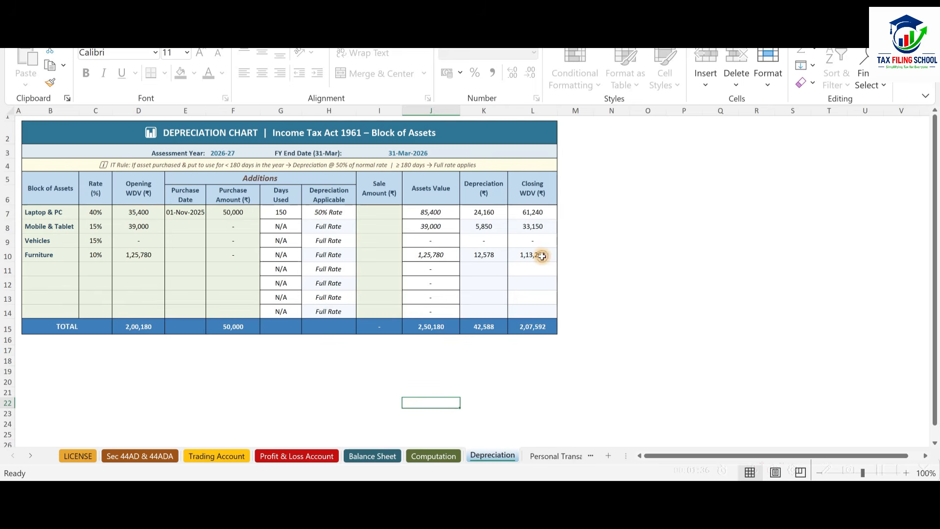
key("alt+Tab")
scroll(404, 257, "down", 5)
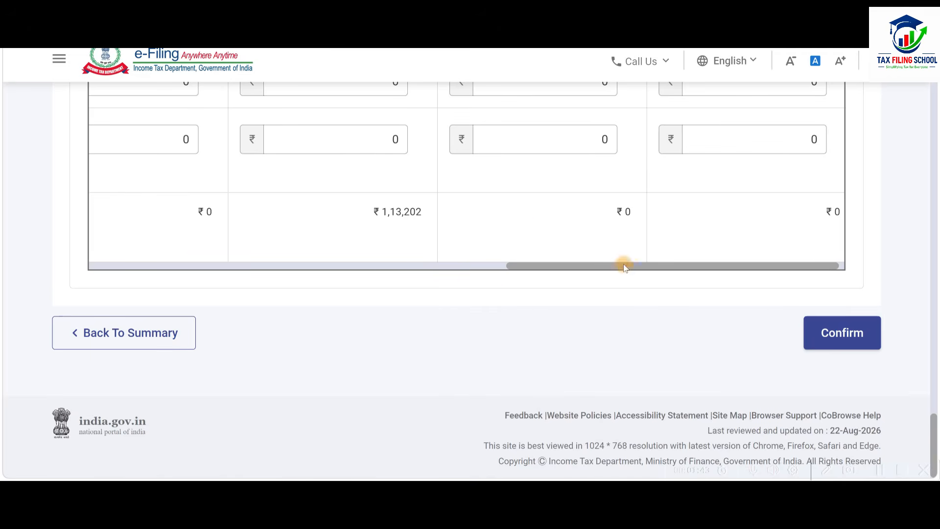
Look over the remaining asset blocks of Schedule DOA and confirm Schedule DPM-DOA.
left_click_drag(624, 264, 367, 278)
scroll(507, 210, "up", 8)
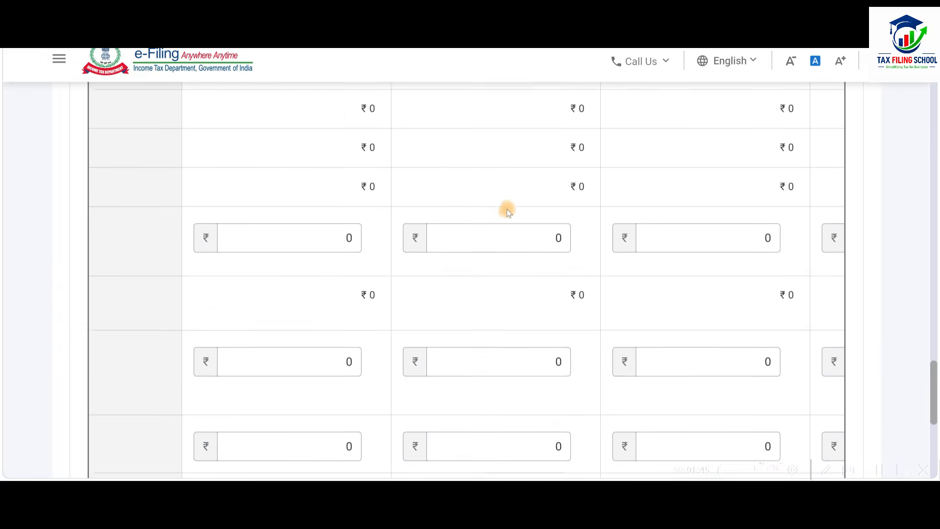
scroll(507, 210, "down", 7)
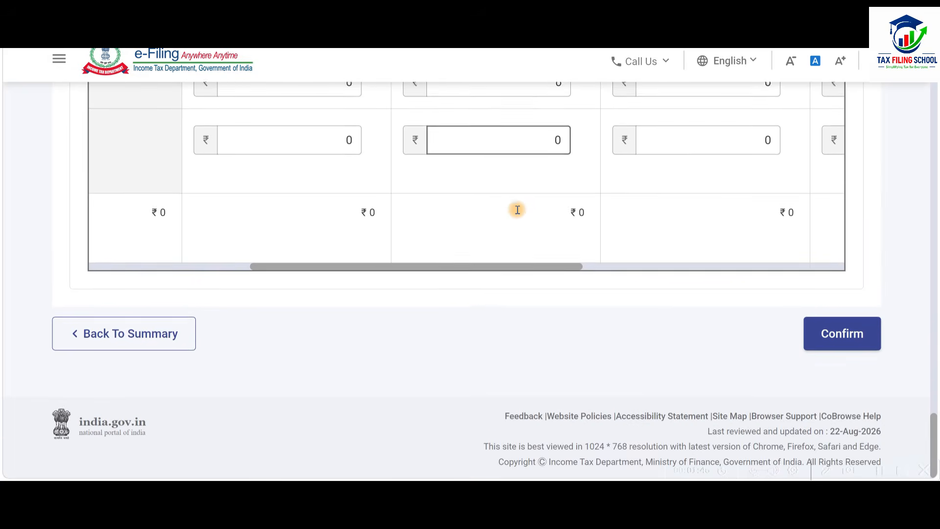
left_click(841, 335)
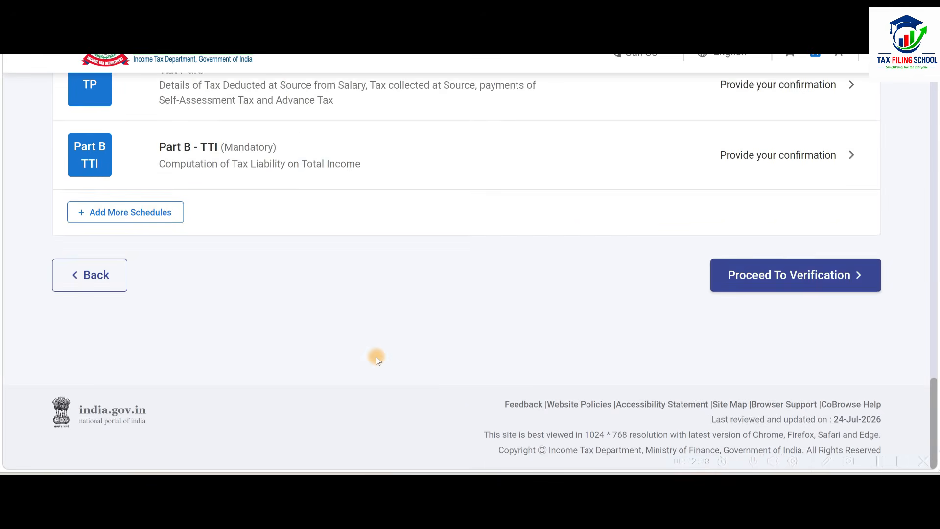
Check the total depreciation in Schedule DEP against the workbook's depreciation chart and confirm the schedule.
scroll(377, 357, "up", 10)
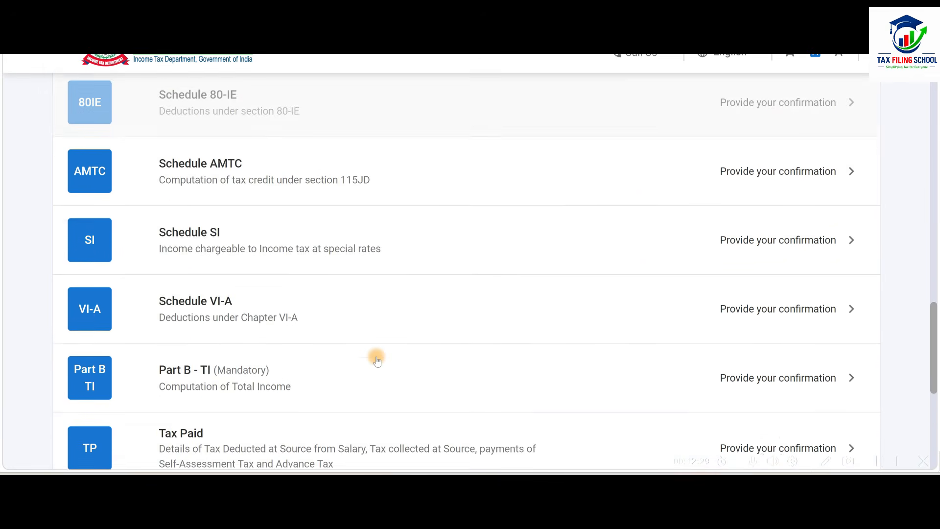
scroll(378, 361, "up", 10)
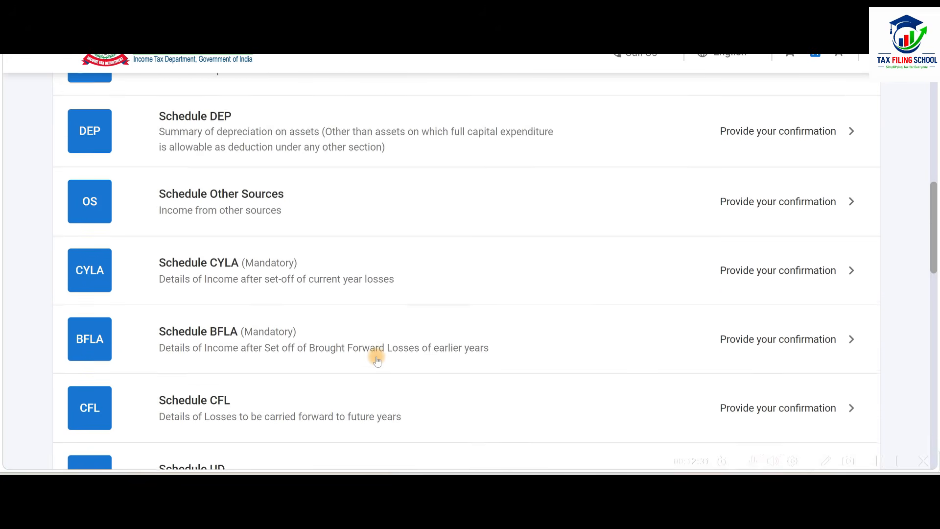
scroll(384, 209, "down", 3)
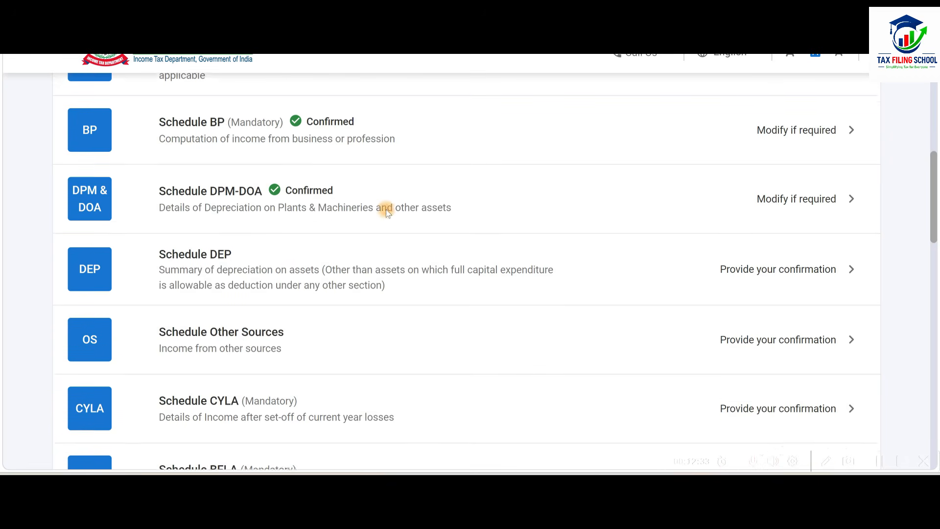
left_click(424, 214)
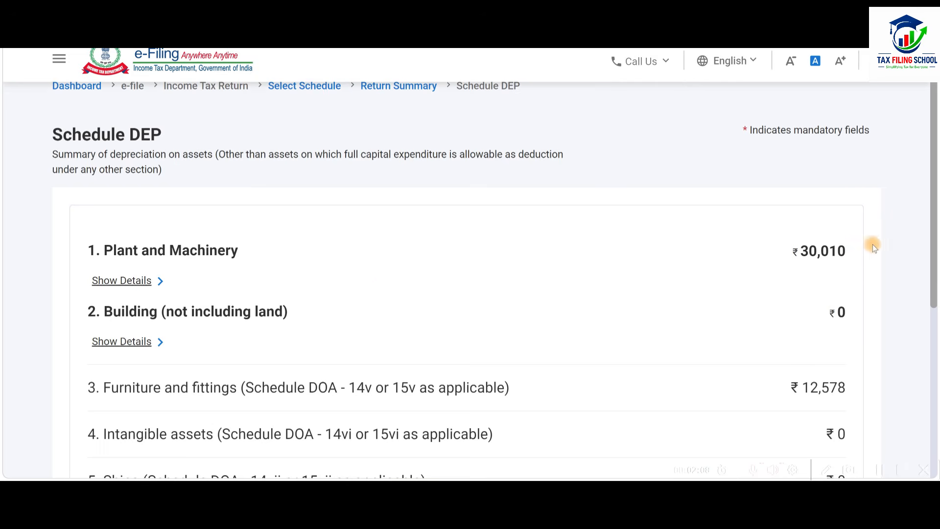
scroll(845, 285, "down", 3)
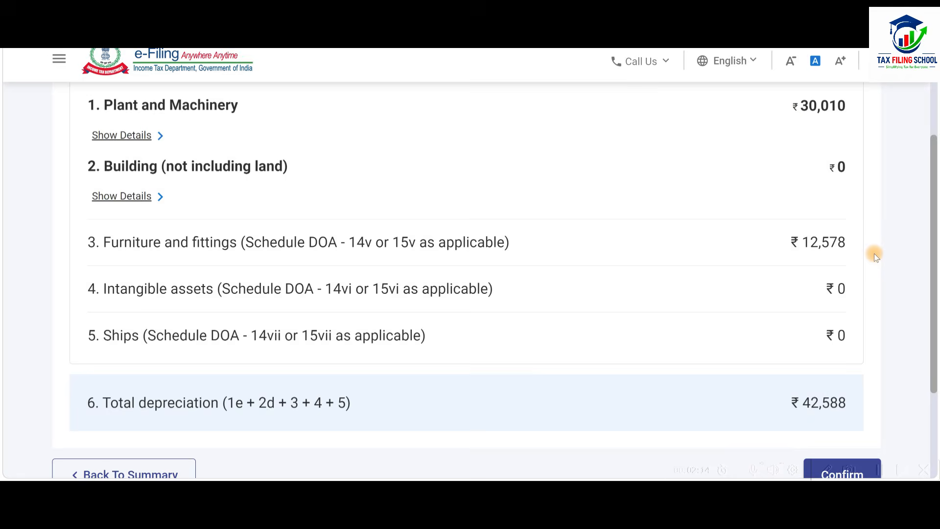
key("alt+Tab")
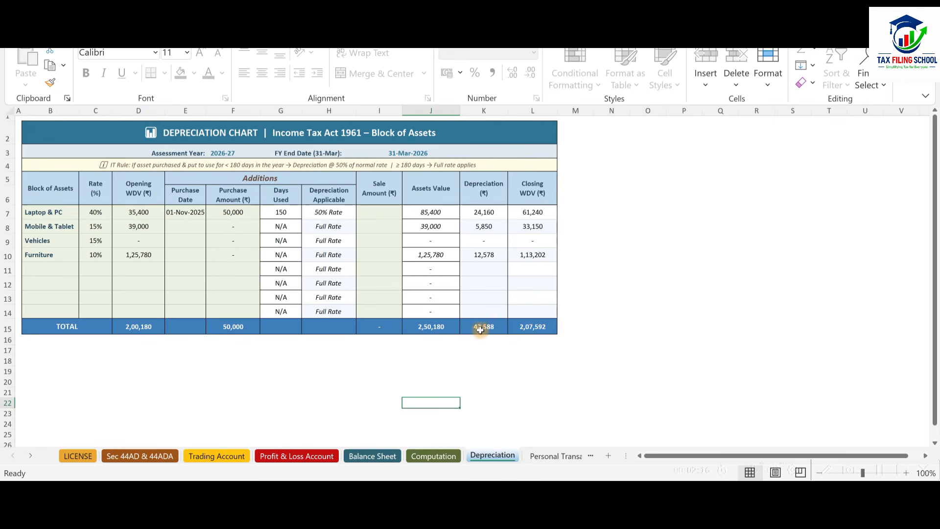
key("alt+Tab")
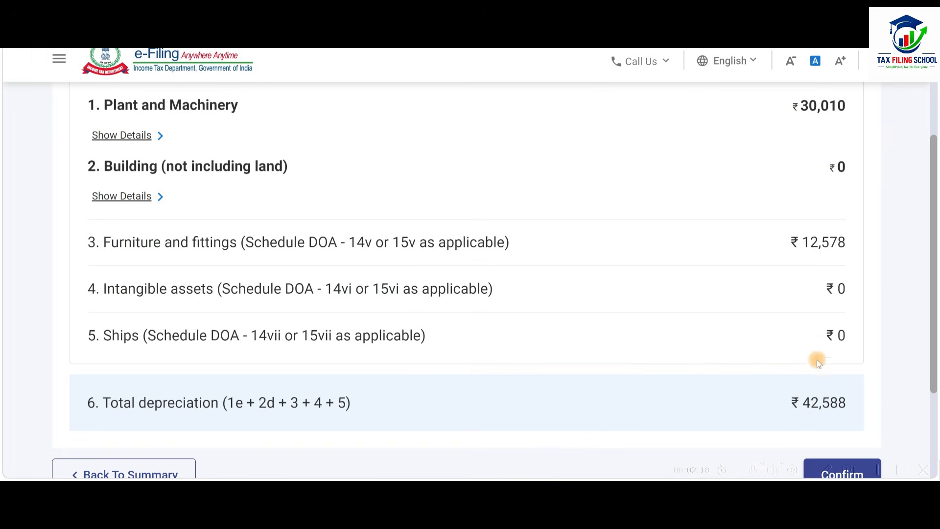
scroll(818, 362, "down", 2)
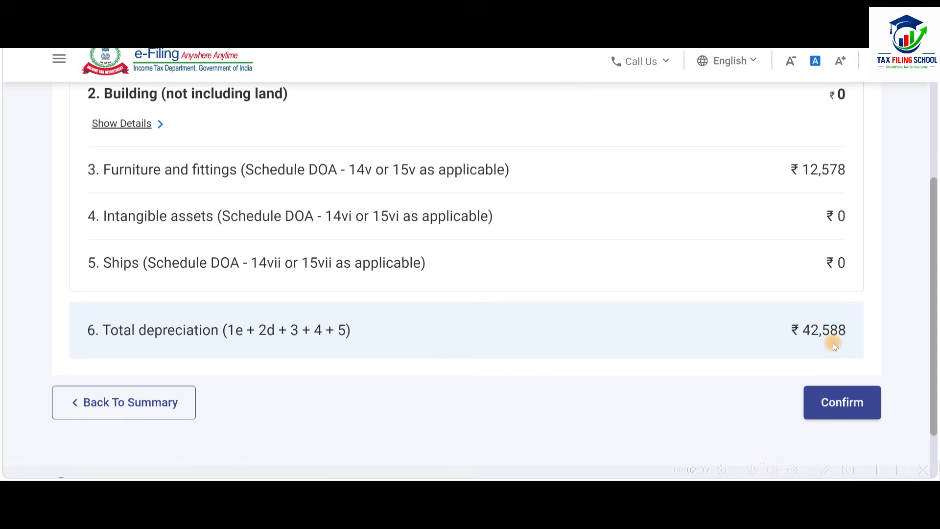
left_click(839, 410)
Open the gross income chargeable at normal applicable rates in Schedule Other Sources for editing.
scroll(494, 168, "down", 6)
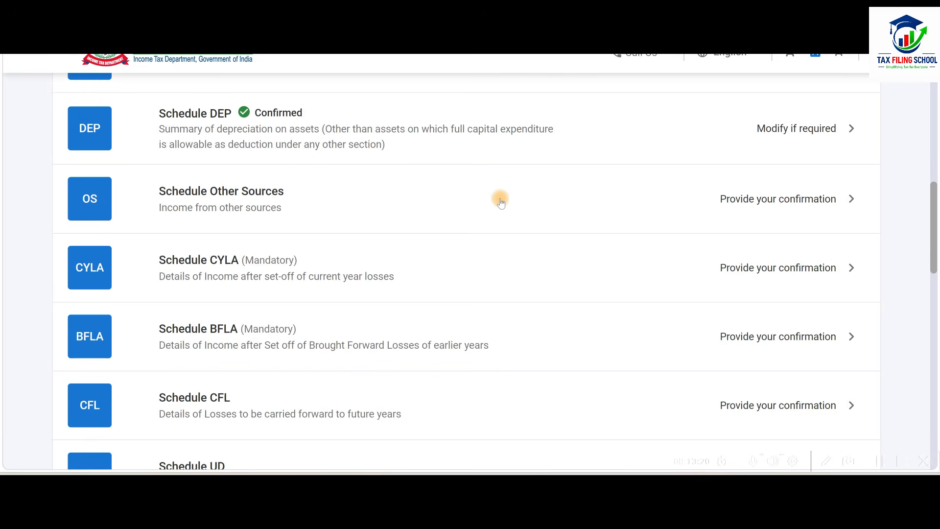
left_click(531, 203)
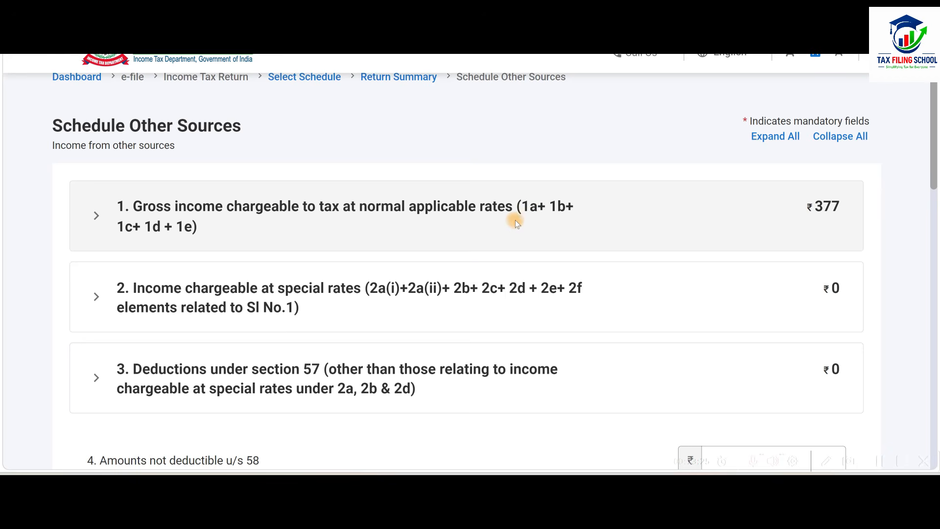
left_click(433, 220)
scroll(433, 220, "down", 2)
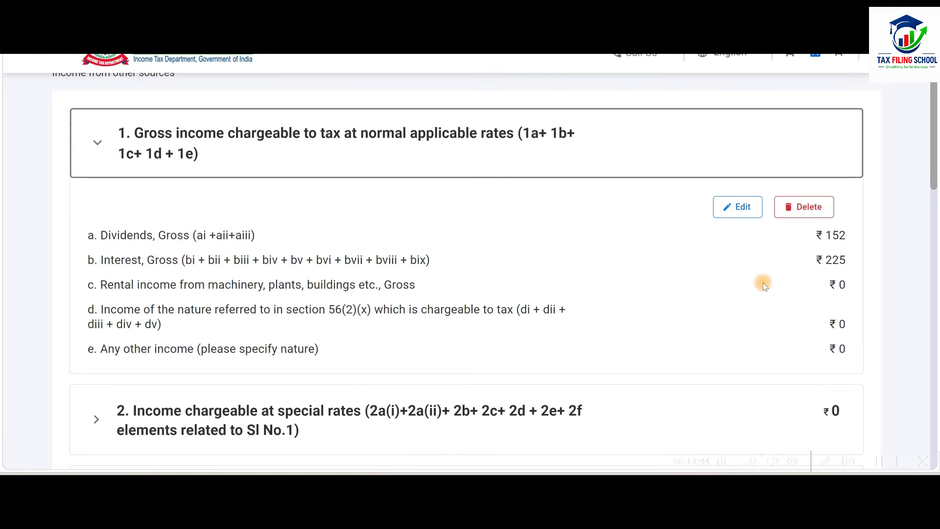
left_click(743, 203)
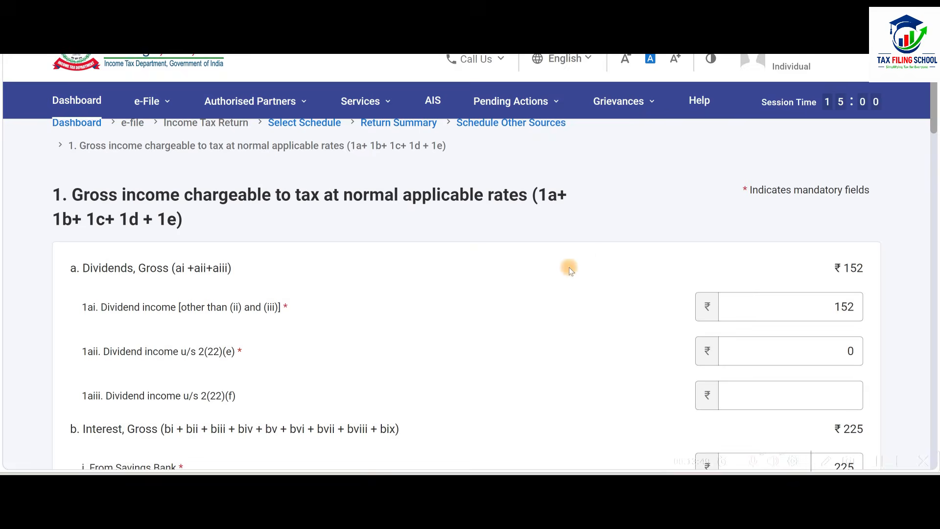
scroll(724, 233, "down", 4)
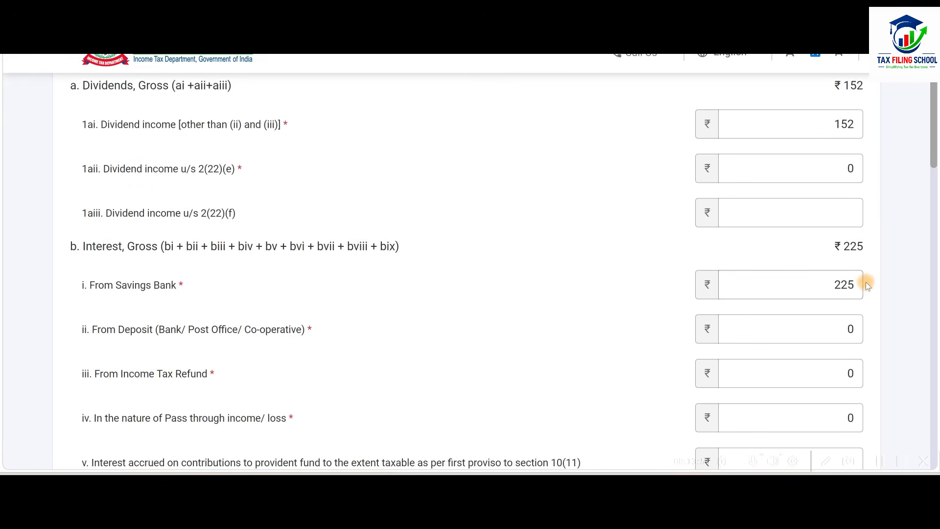
Look up the savings account interest in the workbook's Computation sheet and enter 4000 as interest from savings bank.
key("alt+Tab")
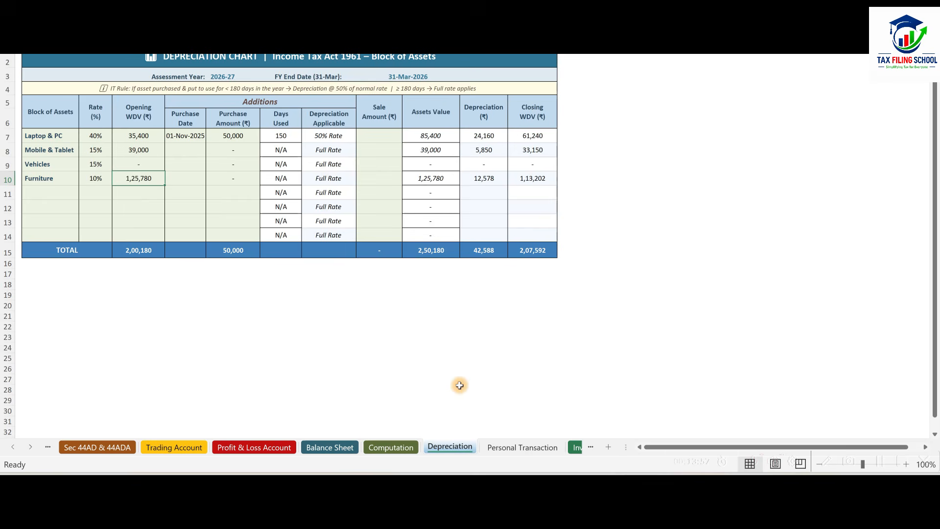
left_click(391, 447)
scroll(429, 267, "down", 10)
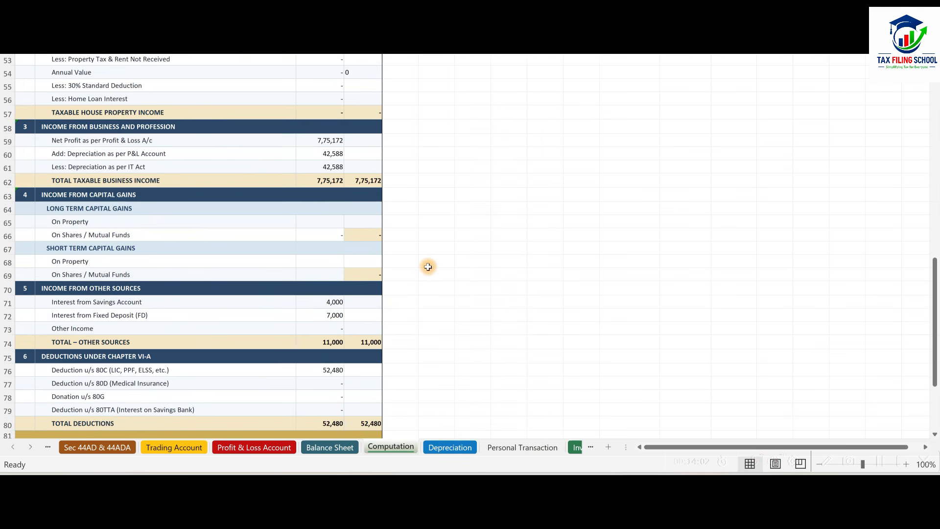
left_click(333, 302)
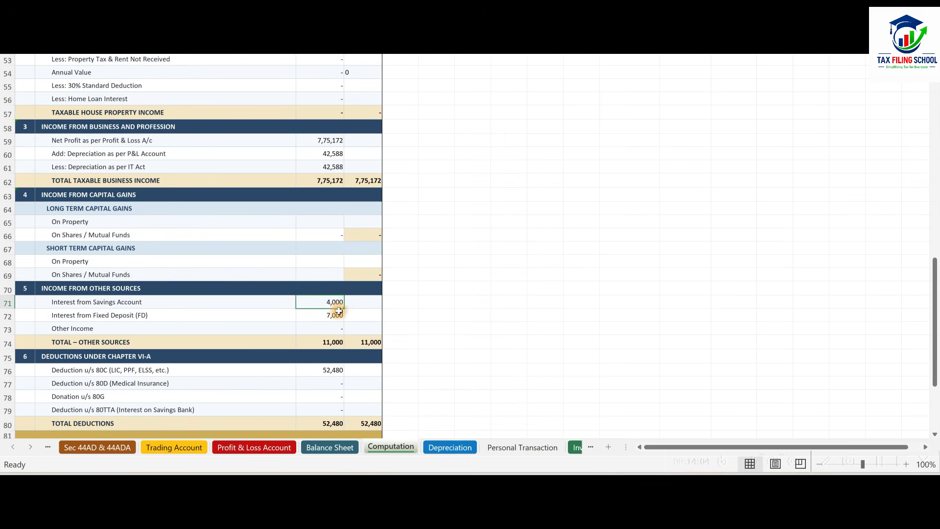
key("alt+Tab")
left_click_drag(785, 284, 880, 279)
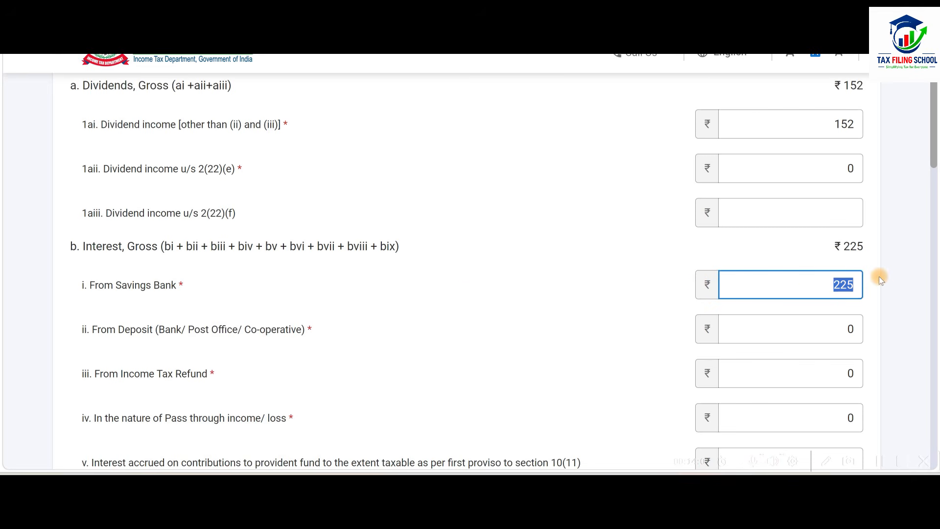
type("4000")
Set the interest from deposits to 7000 and check the interest entries against the workbook.
left_click(781, 329)
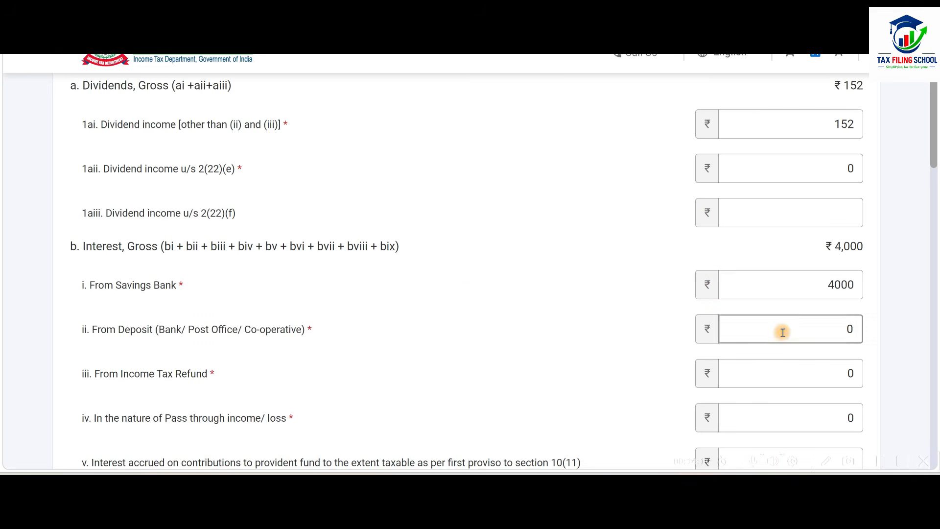
double_click(845, 328)
type("7000")
key("alt+Tab")
key("alt+Tab")
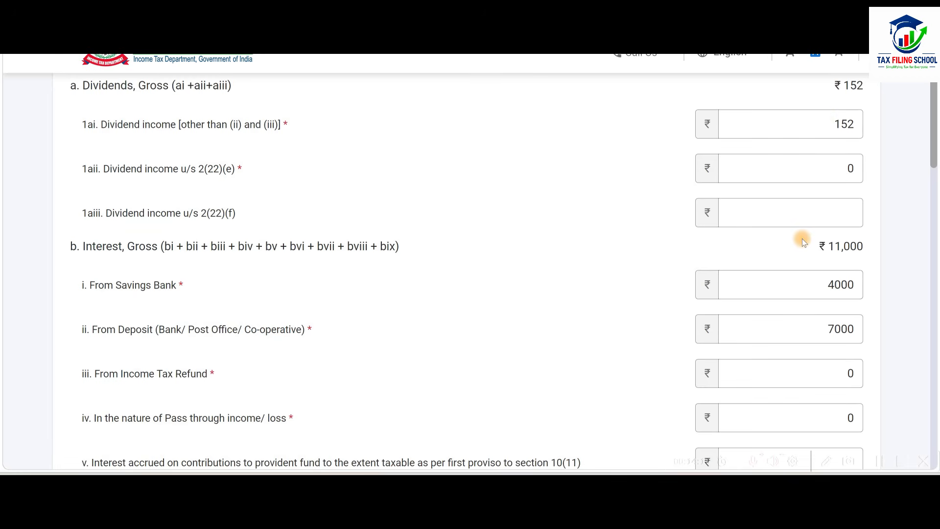
Switch to the Excel workbook and replace the Capital gain entry under Personal Income with Dividend, amount 152.
key("alt+Tab")
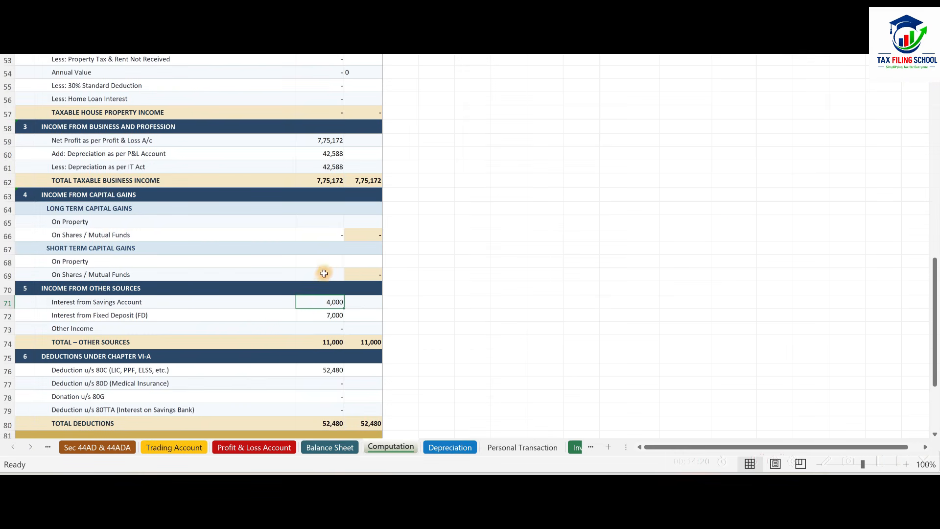
scroll(358, 329, "up", 2)
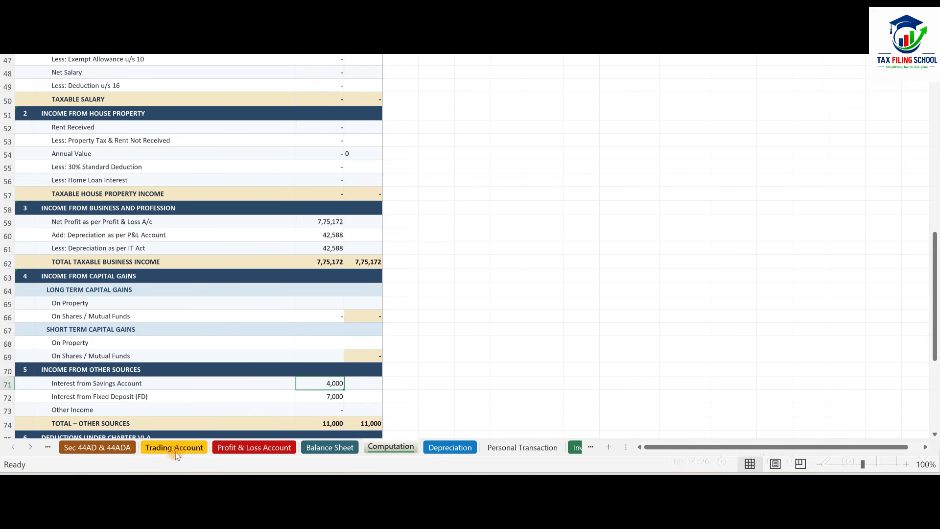
left_click(188, 447)
scroll(446, 274, "up", 1)
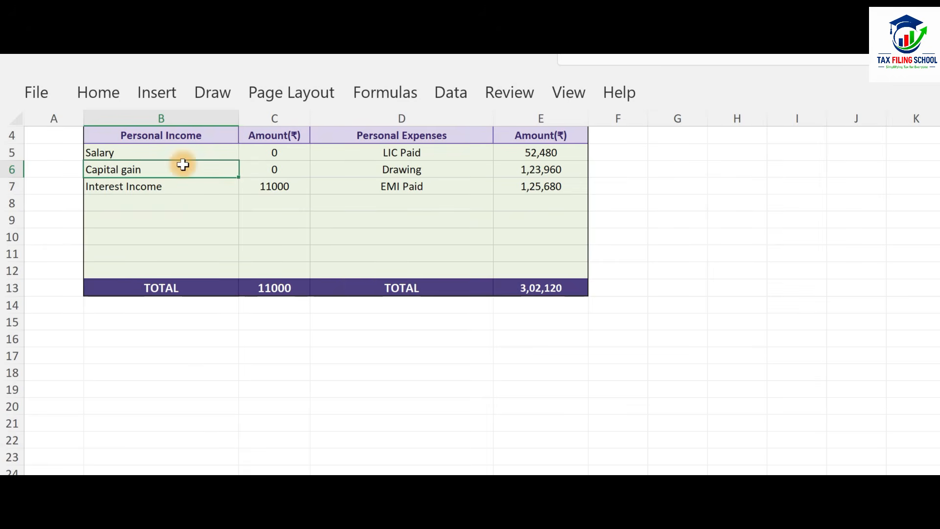
type("Dividend")
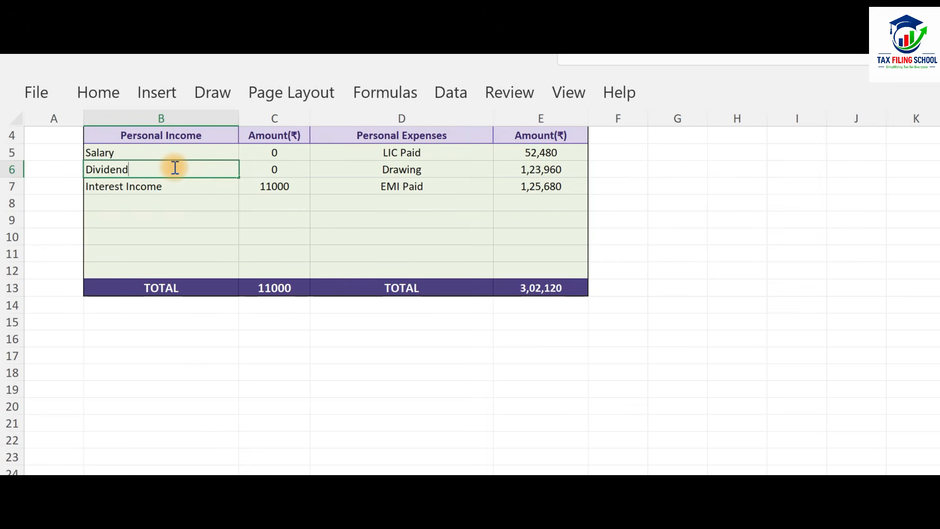
left_click(294, 169)
type("152")
key("ctrl+Return")
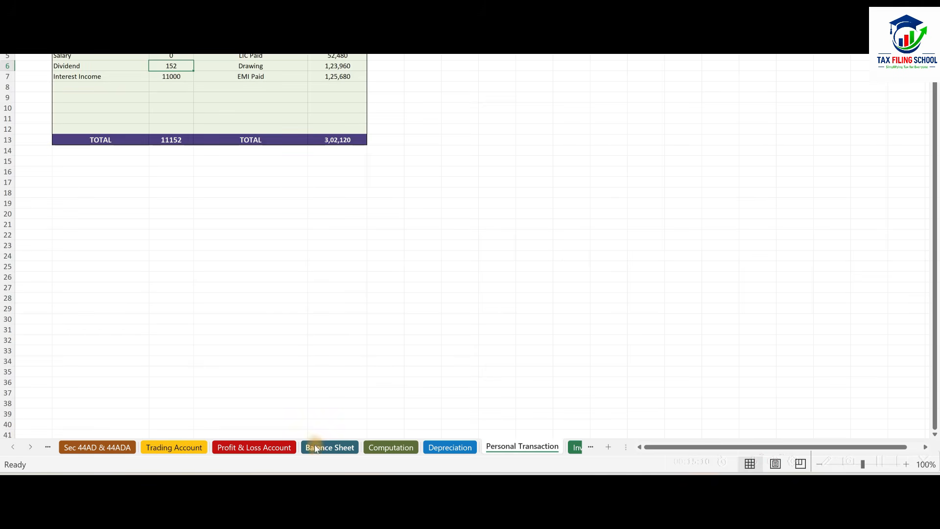
Check in the workbook's Balance Sheet whether the liabilities and assets totals tally with the added dividend.
left_click(316, 448)
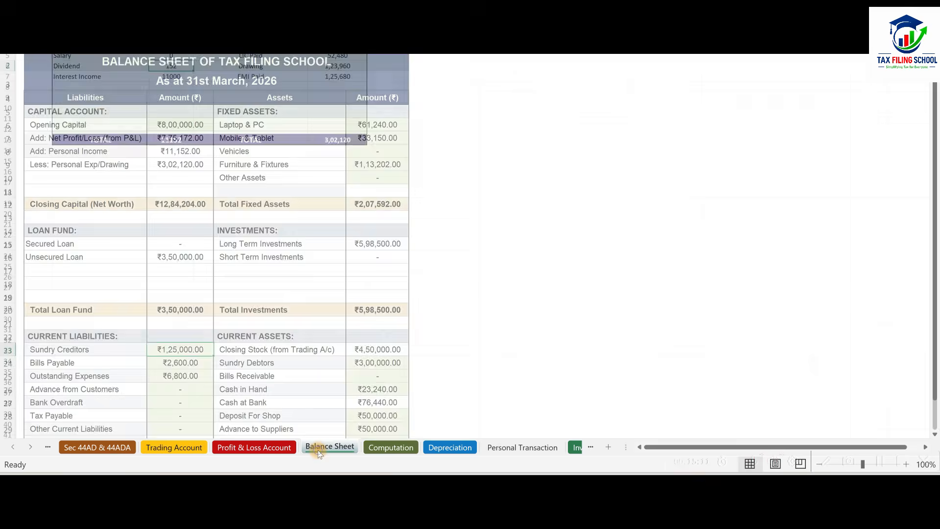
scroll(249, 187, "down", 1)
scroll(249, 186, "down", 3)
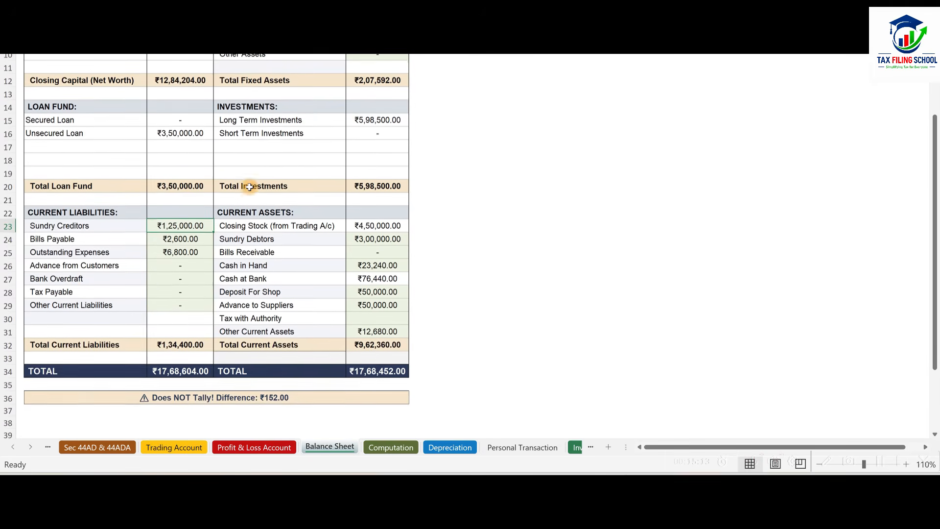
scroll(303, 237, "up", 1)
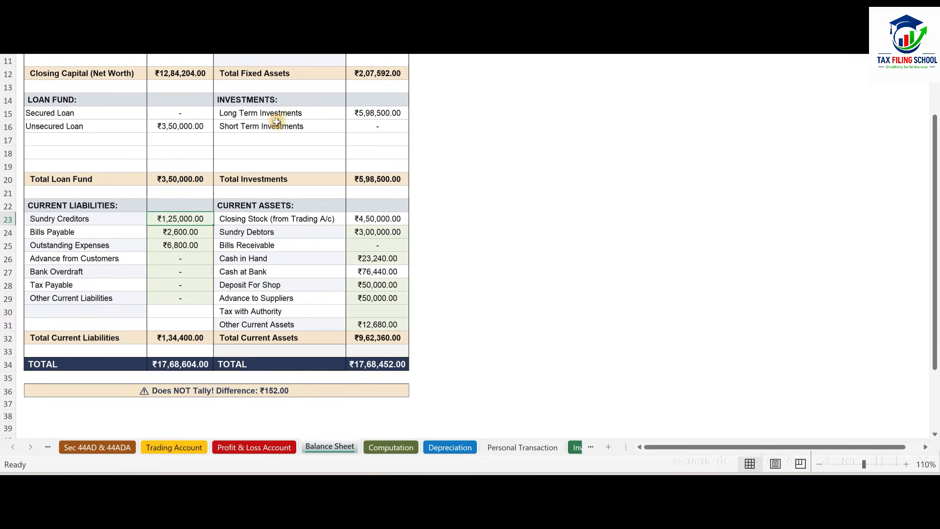
scroll(271, 189, "up", 1)
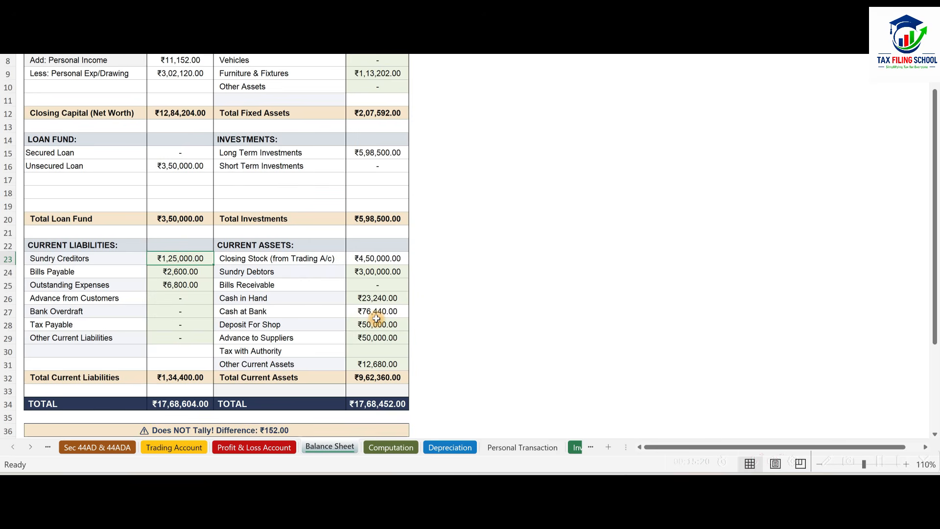
Return to the tax portal, review the dividend and interest entries, and save the gross income chargeable at normal applicable rates.
key("alt+Tab")
scroll(655, 255, "up", 3)
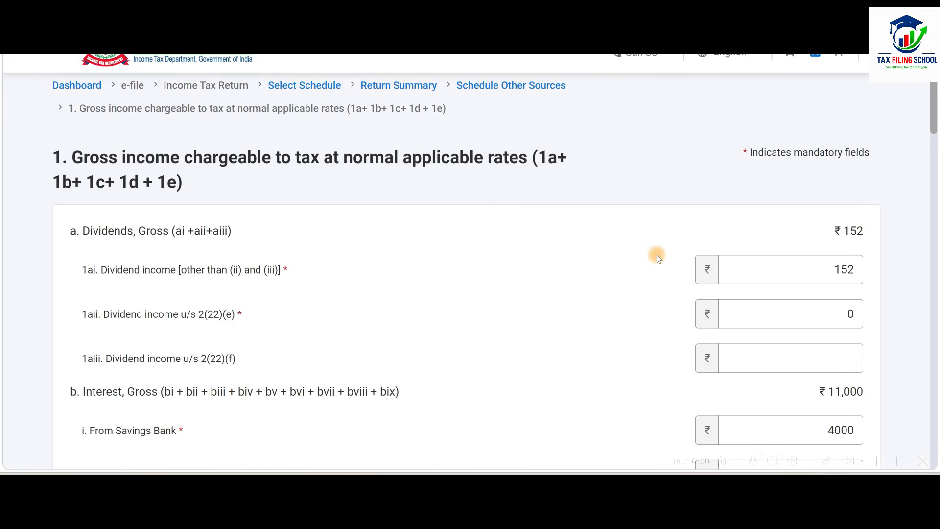
scroll(655, 255, "down", 2)
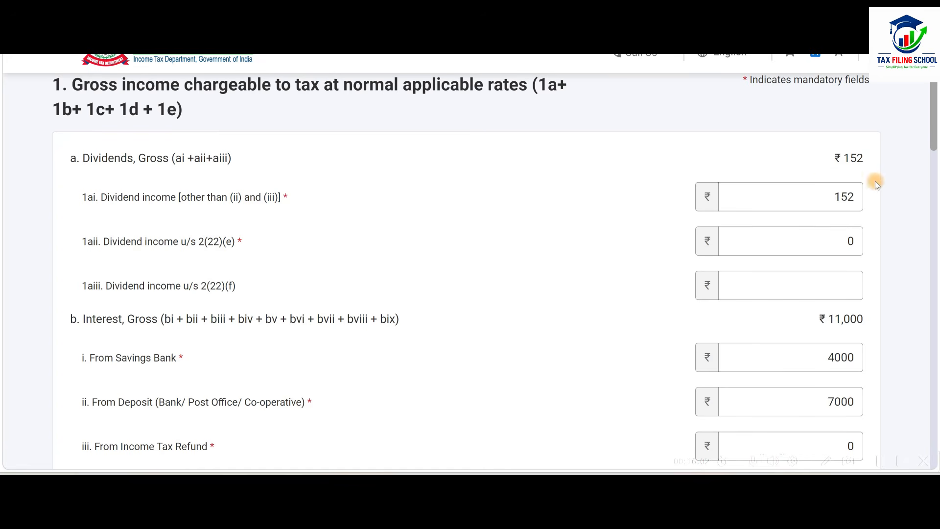
scroll(838, 205, "down", 3)
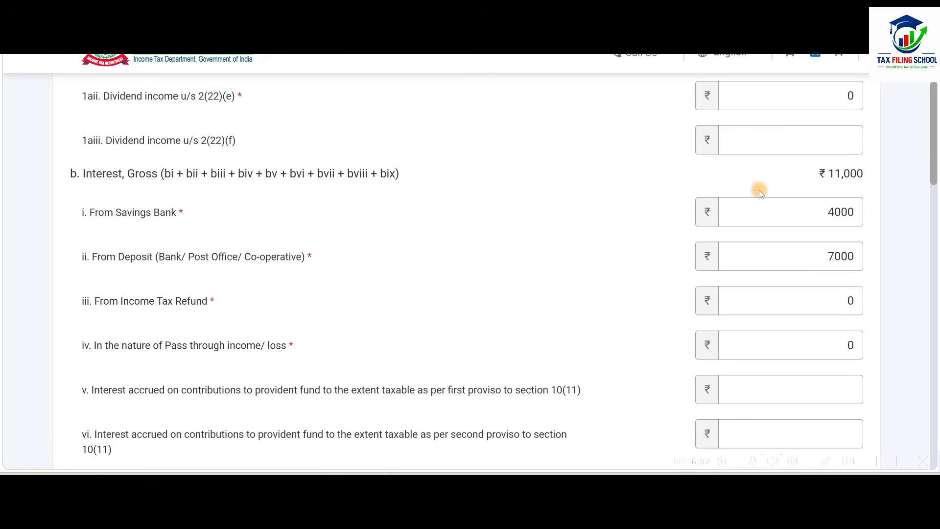
scroll(684, 223, "down", 4)
scroll(685, 226, "down", 2)
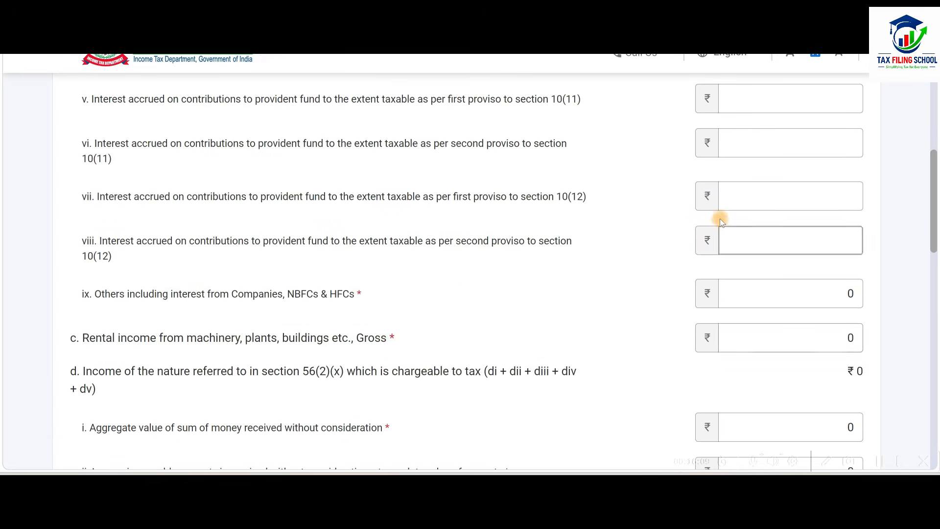
scroll(720, 221, "down", 9)
scroll(722, 241, "down", 10)
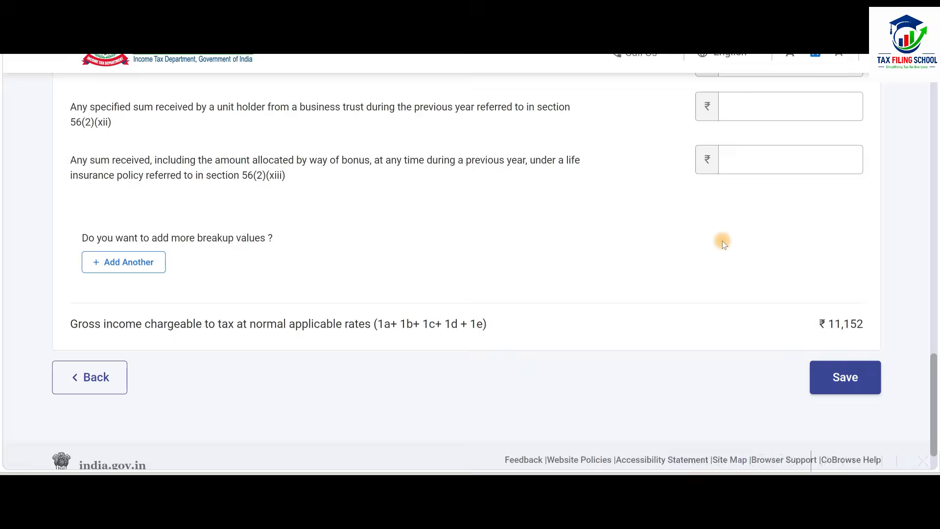
left_click(842, 324)
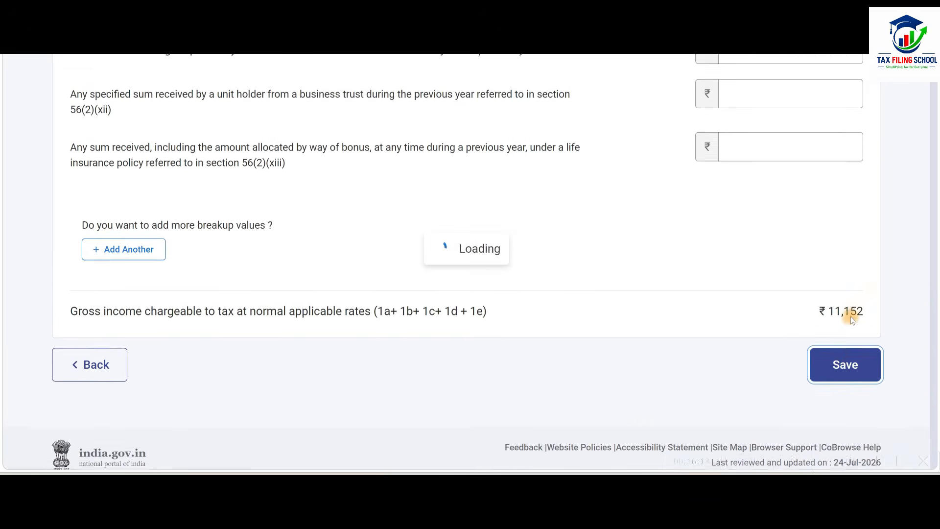
Enter 152 as dividend income referred in Sl. No. 1a(i) for the period upto 15/6 and confirm Schedule Other Sources.
scroll(637, 332, "down", 8)
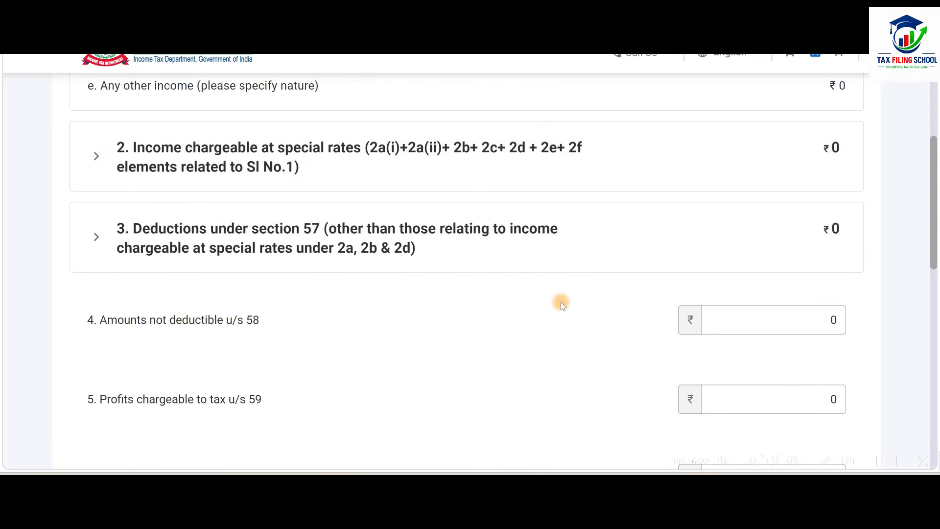
scroll(560, 301, "down", 4)
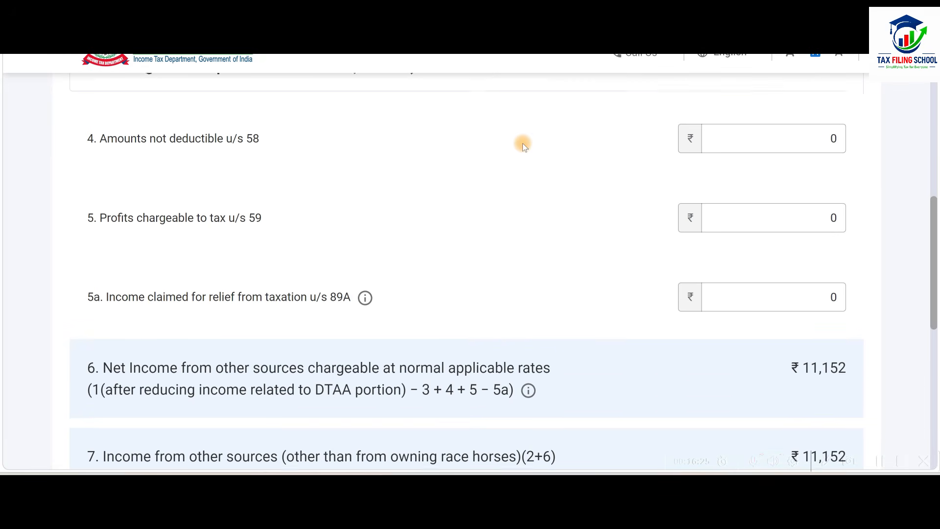
scroll(523, 143, "up", 3)
scroll(486, 204, "down", 3)
scroll(486, 204, "down", 8)
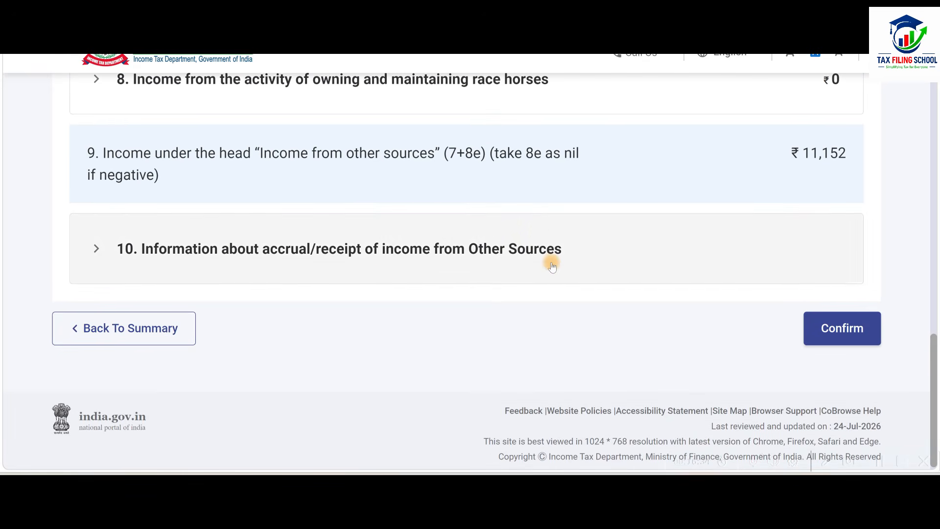
left_click(551, 264)
scroll(551, 264, "down", 3)
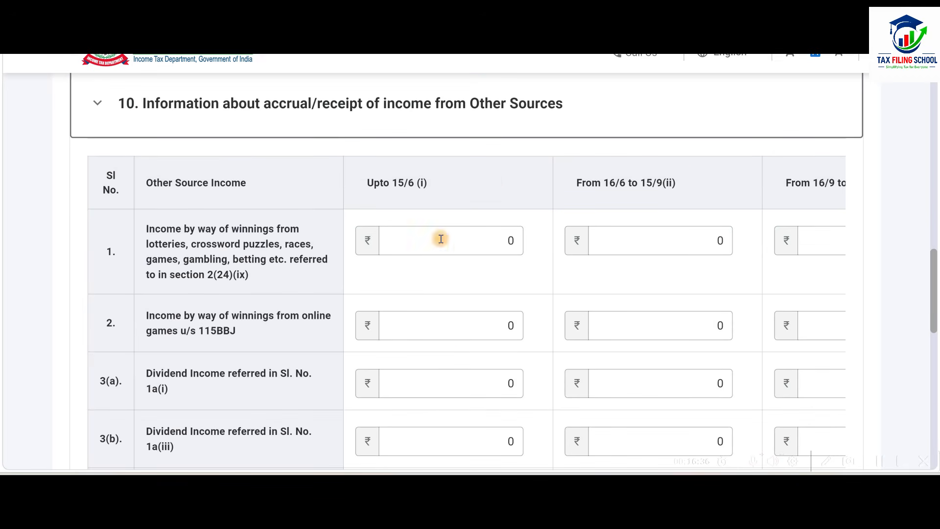
scroll(527, 279, "down", 3)
left_click_drag(475, 242, 526, 235)
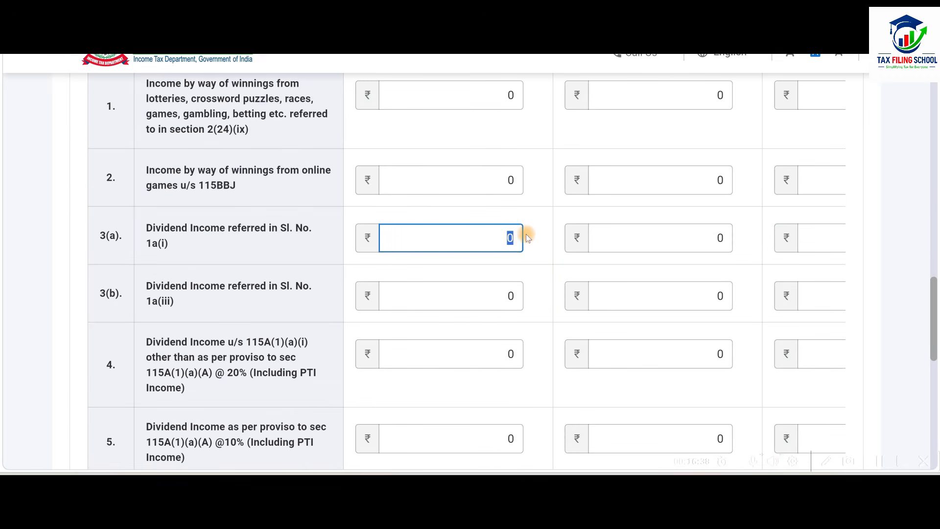
type("152")
left_click(530, 222)
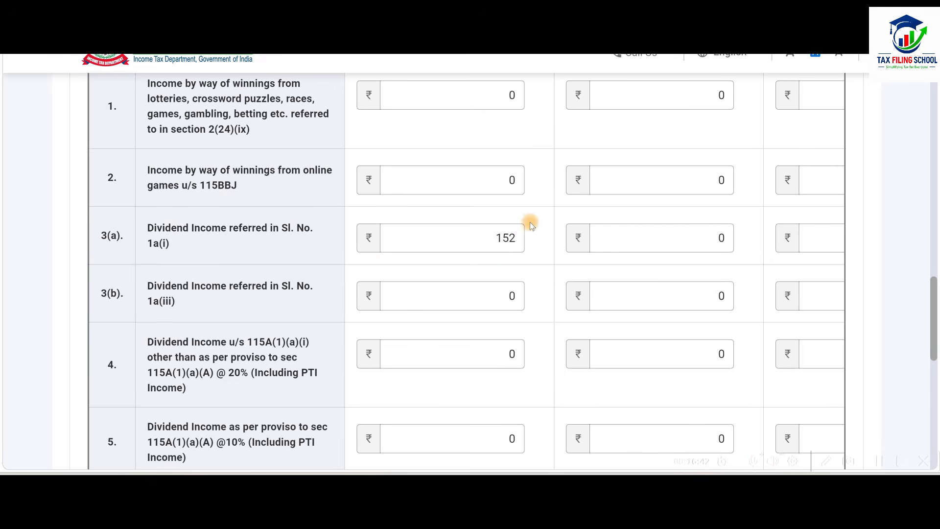
scroll(535, 248, "down", 2)
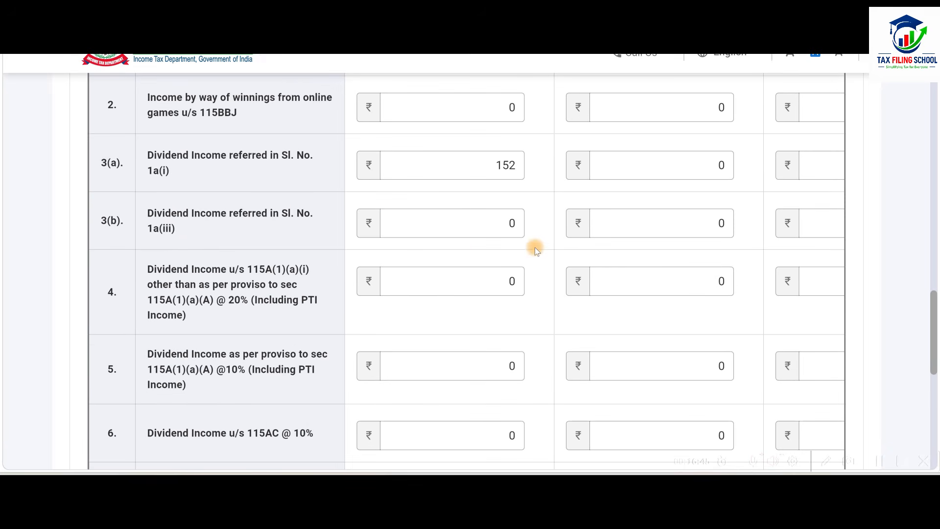
scroll(557, 174, "down", 10)
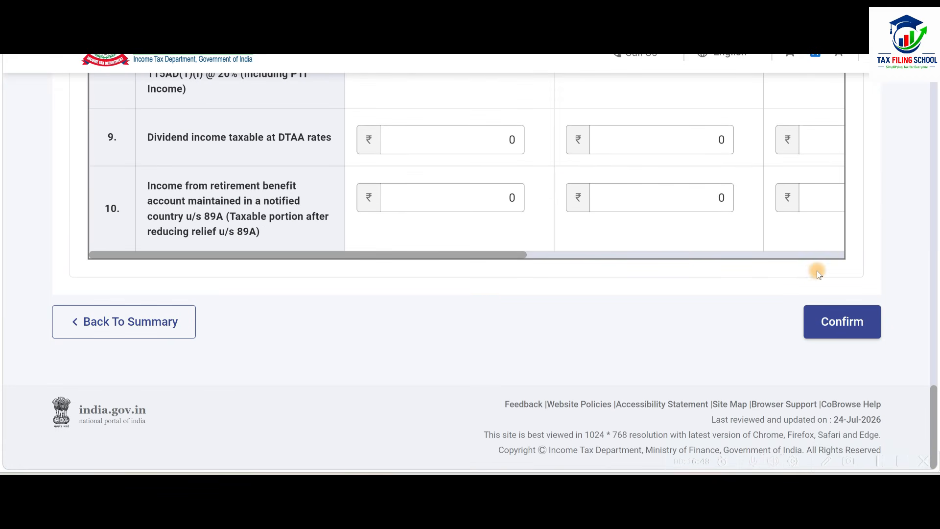
left_click(856, 322)
Reopen Part A - Balance Sheet from the return summary and acknowledge its notice.
scroll(443, 335, "up", 12)
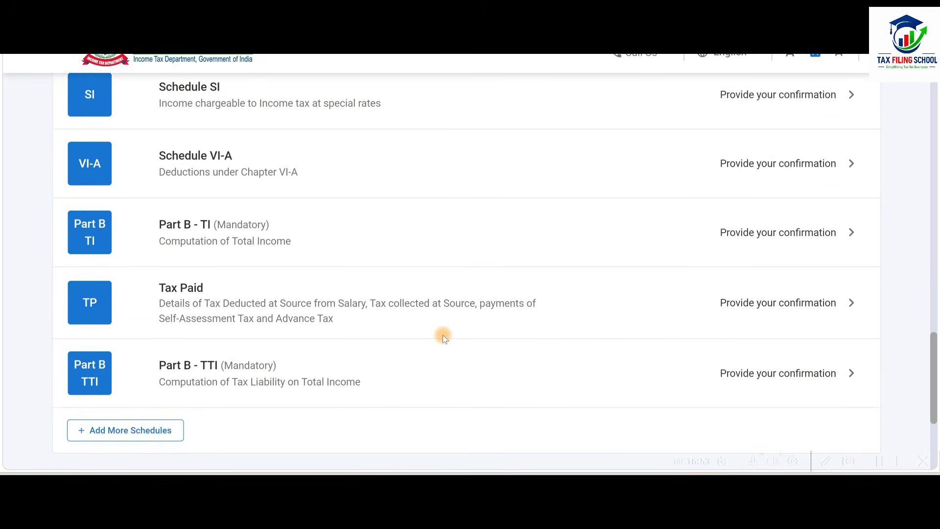
scroll(443, 335, "up", 10)
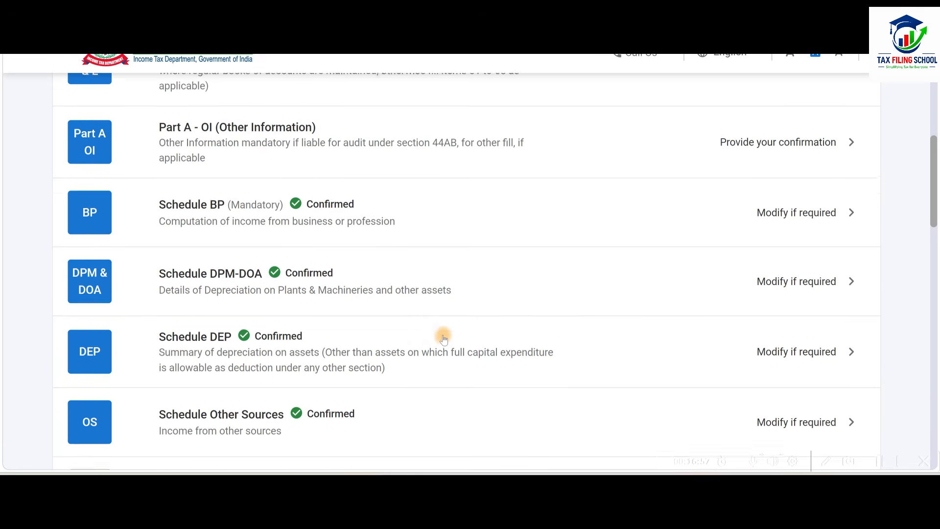
scroll(444, 337, "up", 4)
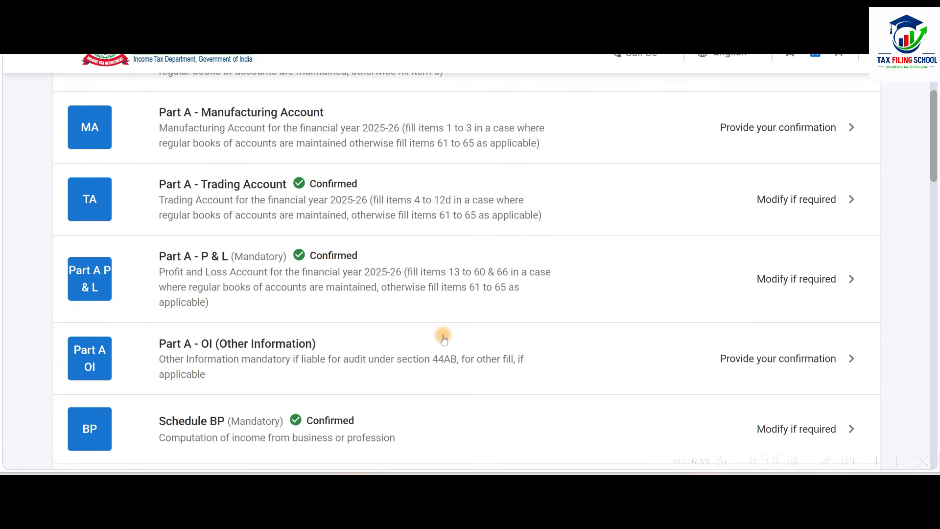
scroll(443, 338, "up", 1)
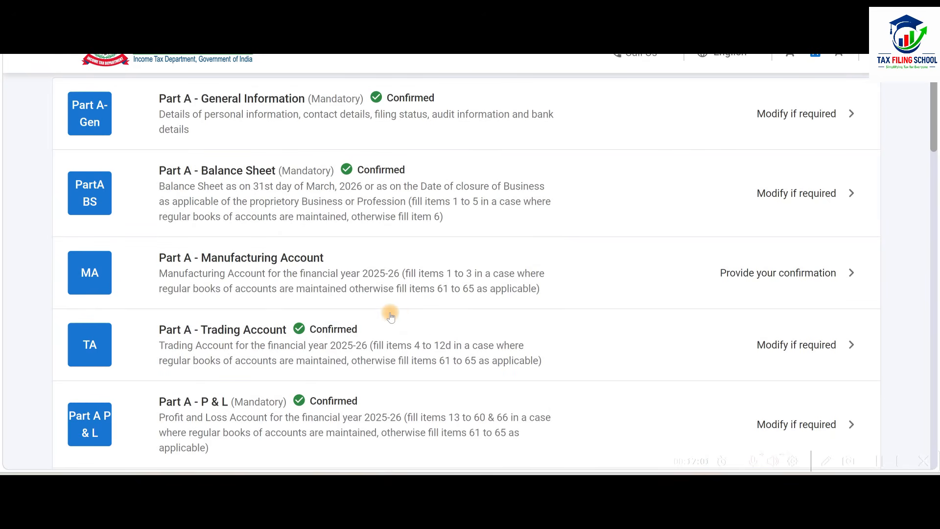
left_click(493, 193)
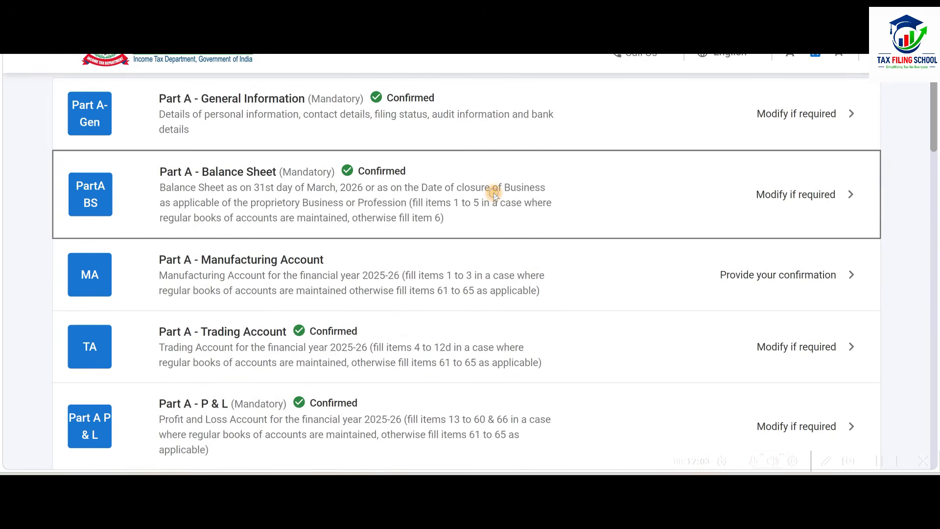
left_click(467, 342)
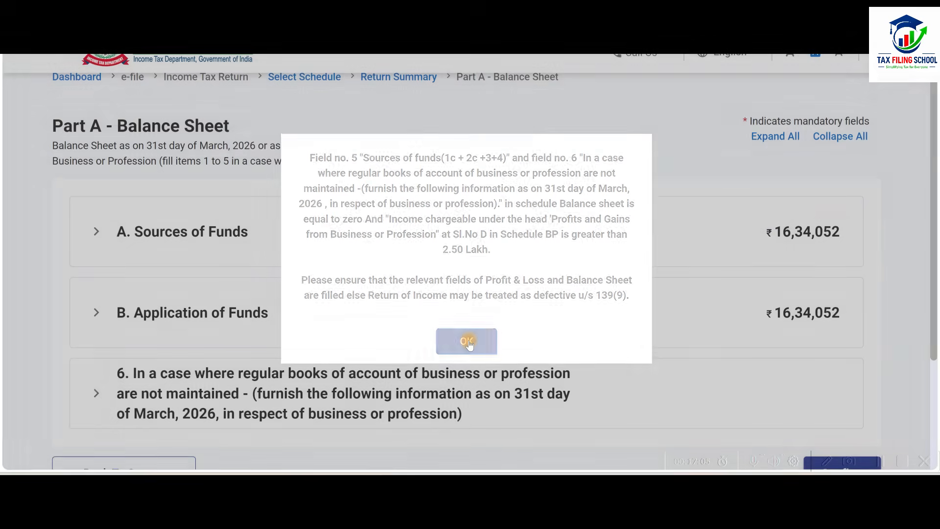
Update the balance sheet so Sources of Funds and Application of Funds both total 16,34,204, and confirm Part A - Balance Sheet.
left_click(545, 233)
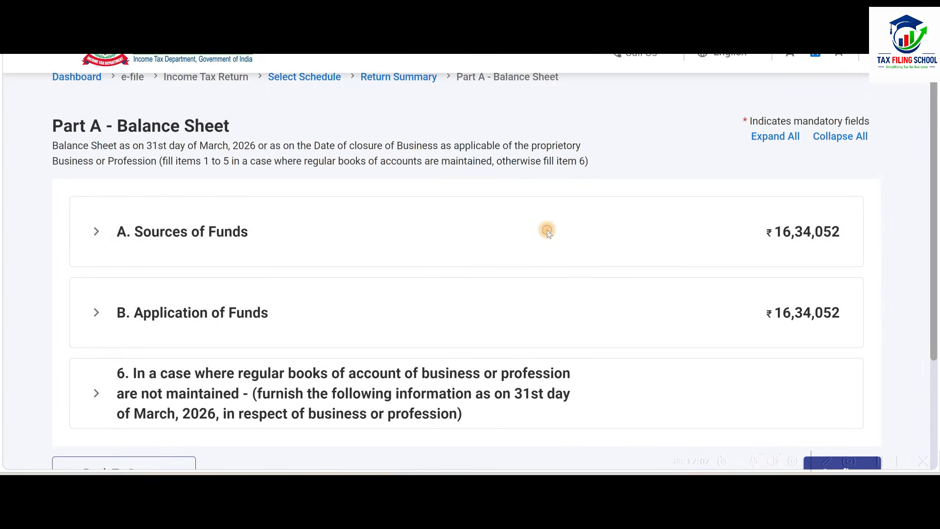
scroll(546, 230, "down", 2)
left_click(729, 227)
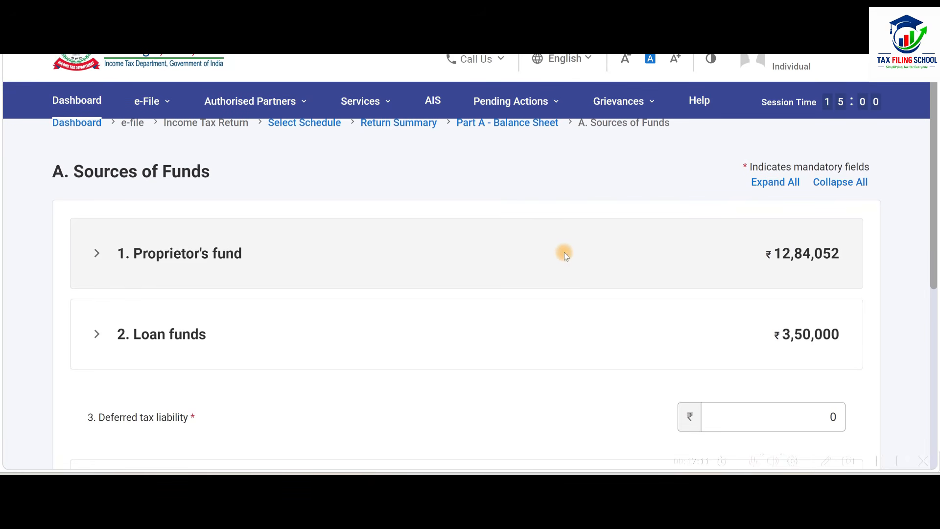
left_click(564, 252)
scroll(578, 252, "down", 3)
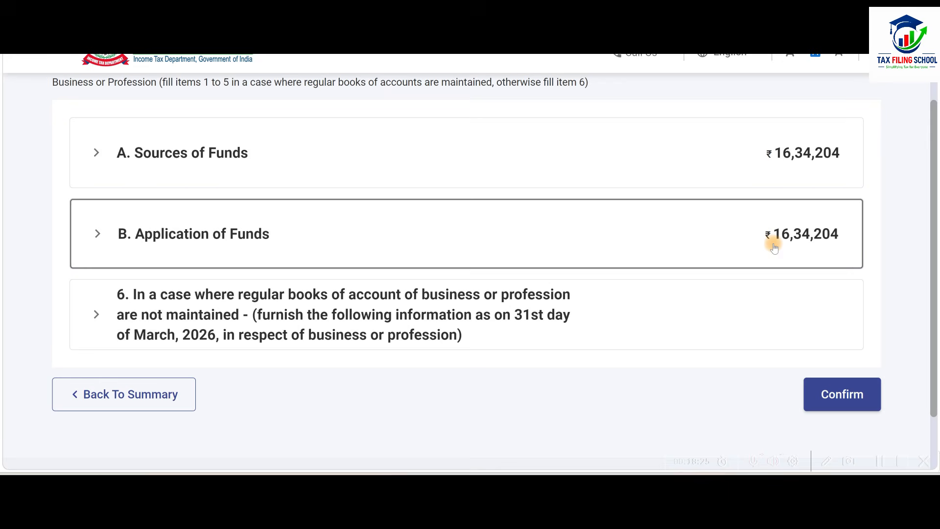
left_click(841, 394)
Open Schedule VI-A from the return summary and expand its Part B deductions in respect of certain payments.
scroll(363, 295, "down", 5)
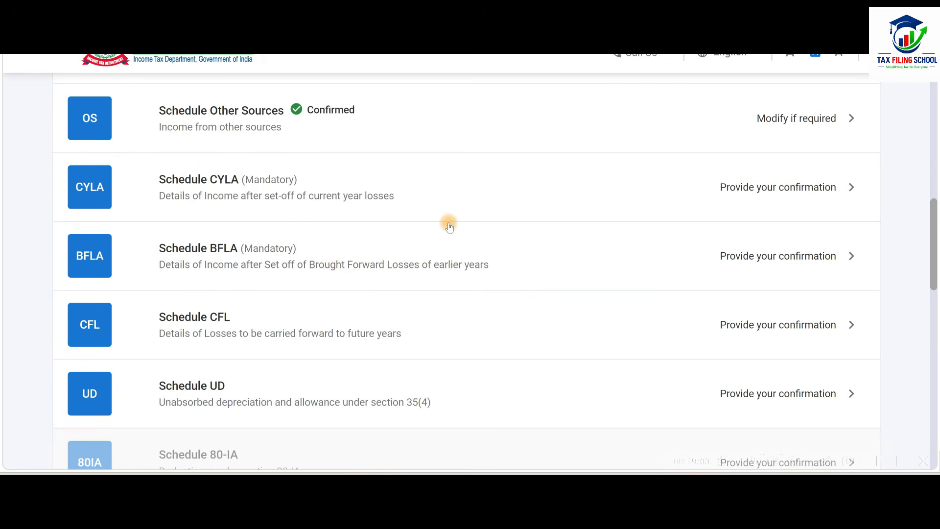
scroll(450, 226, "down", 2)
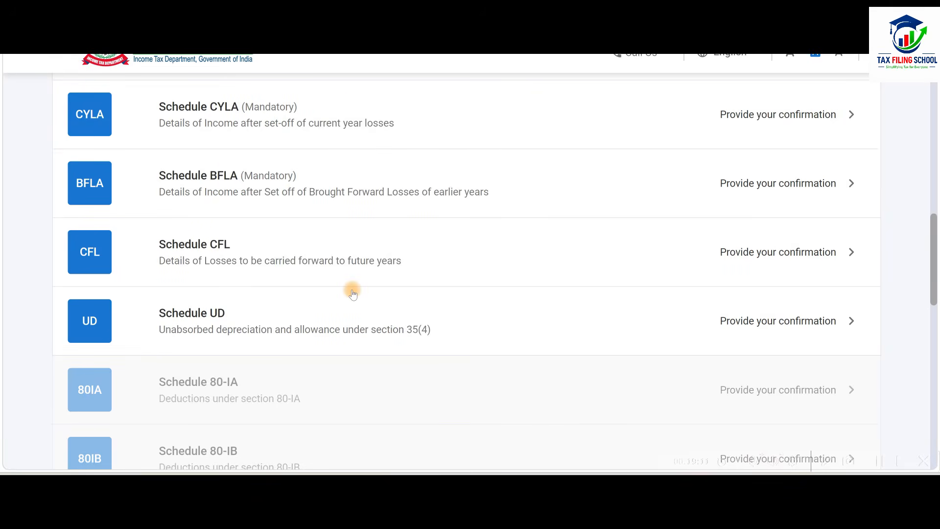
scroll(353, 293, "down", 7)
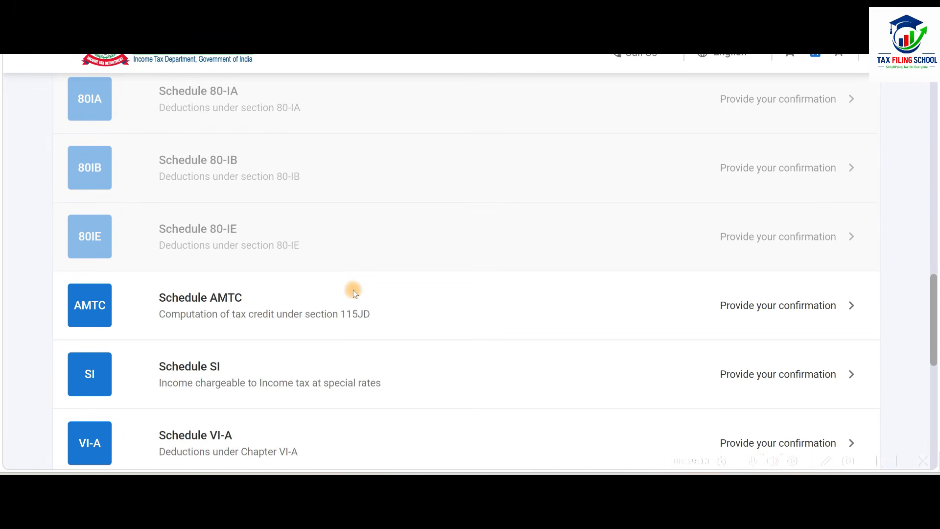
scroll(354, 293, "down", 2)
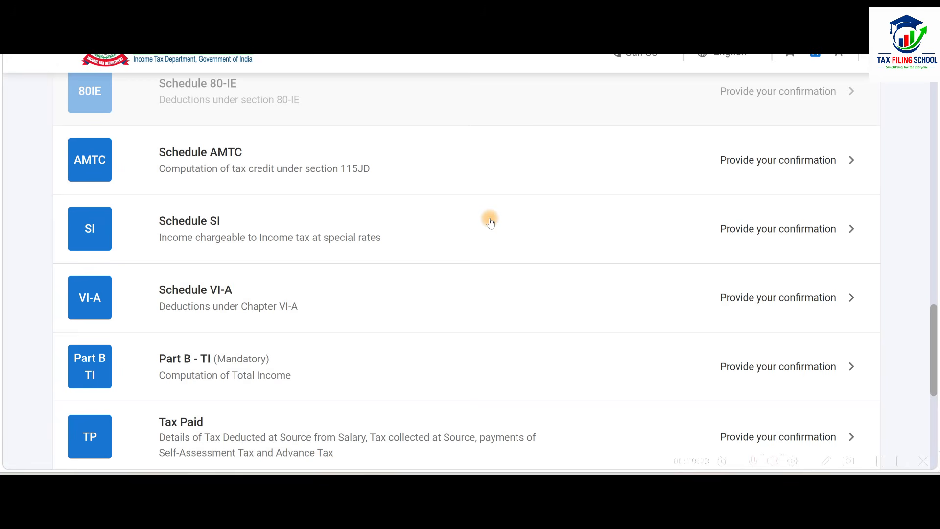
scroll(491, 223, "down", 1)
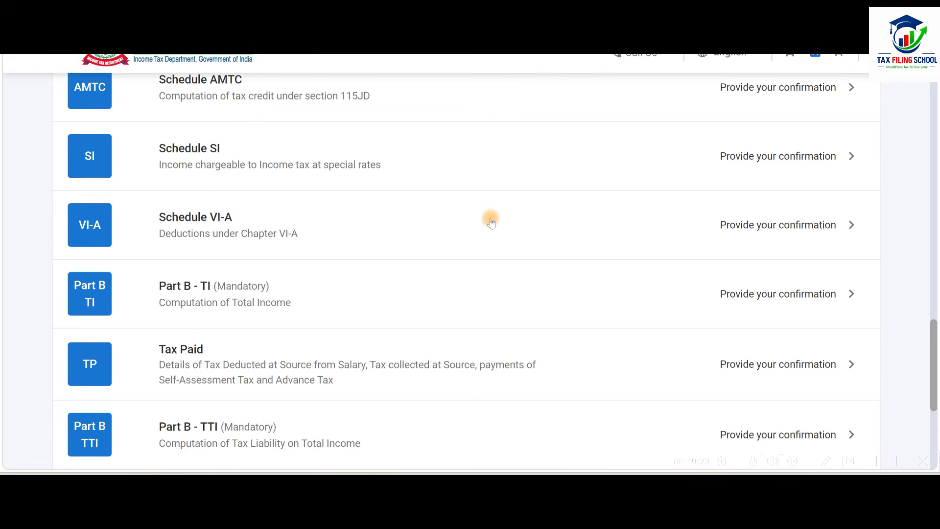
left_click(444, 229)
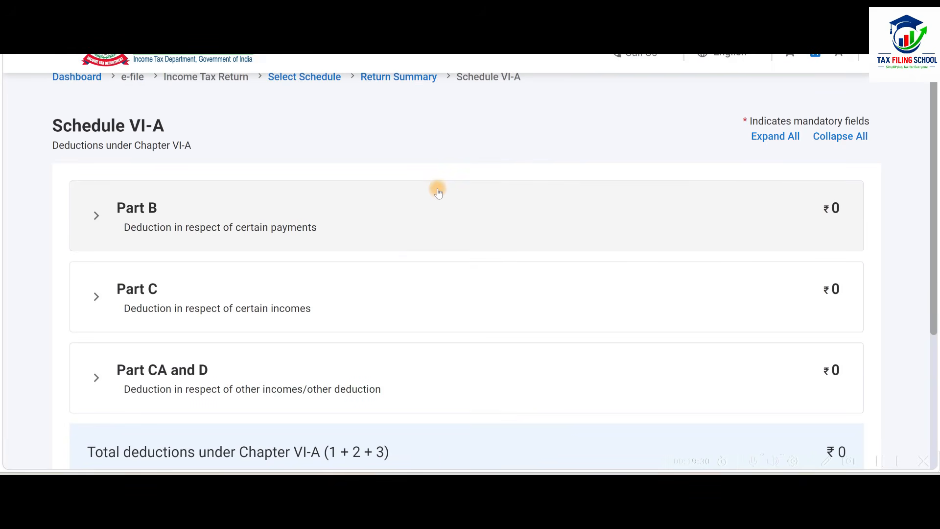
left_click(386, 214)
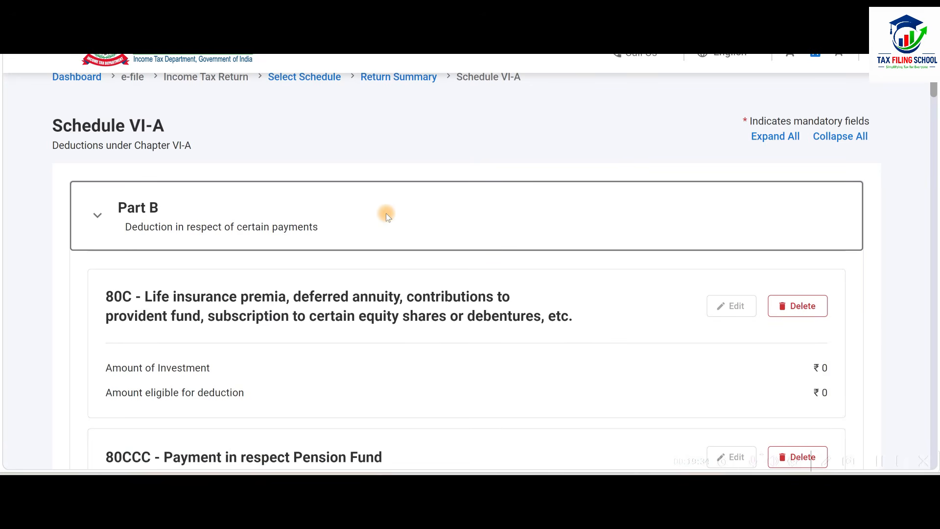
left_click(386, 214)
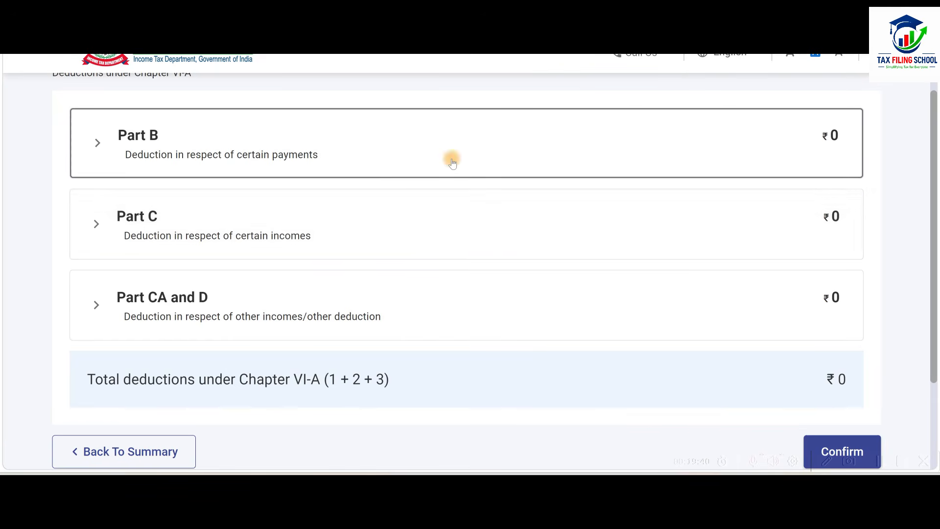
left_click(485, 156)
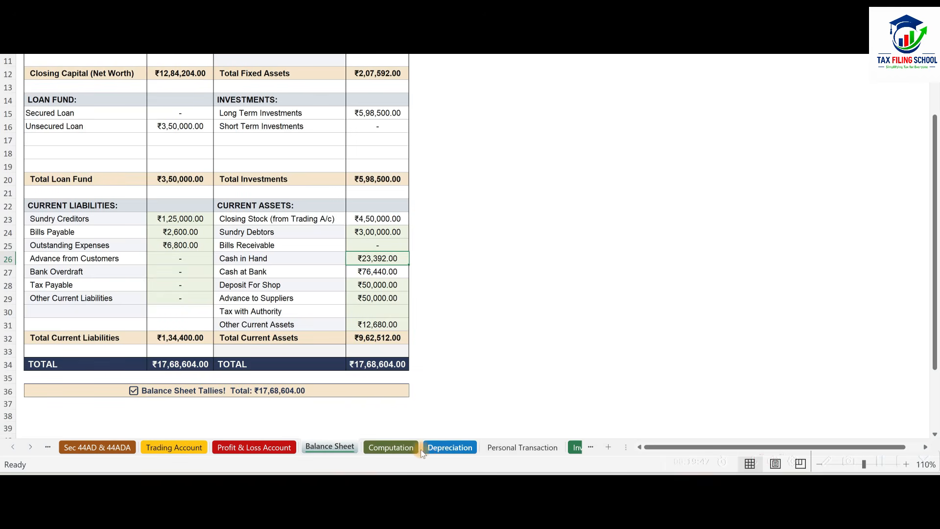
Switch to the Excel workbook and check the Computation sheet's section 80C deduction and savings account interest, returning to the tax portal.
left_click(392, 447)
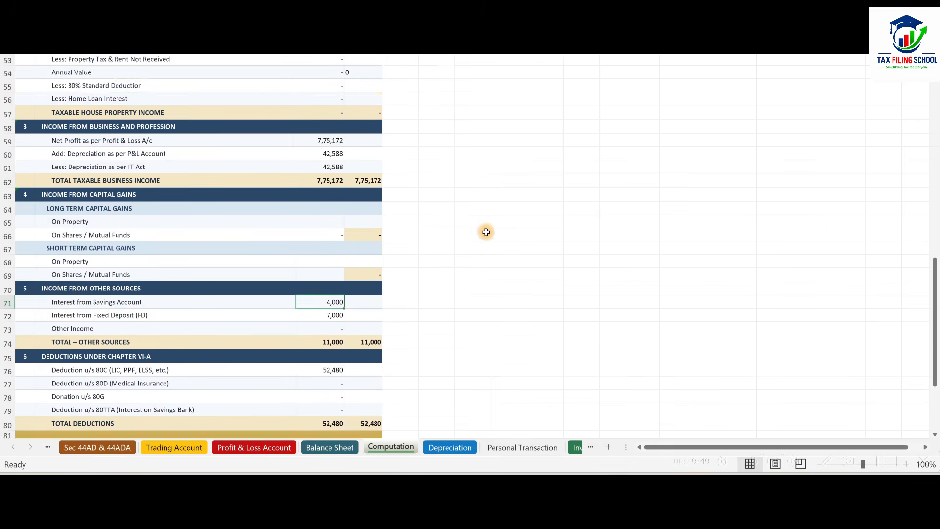
scroll(485, 235, "down", 5)
left_click(318, 250)
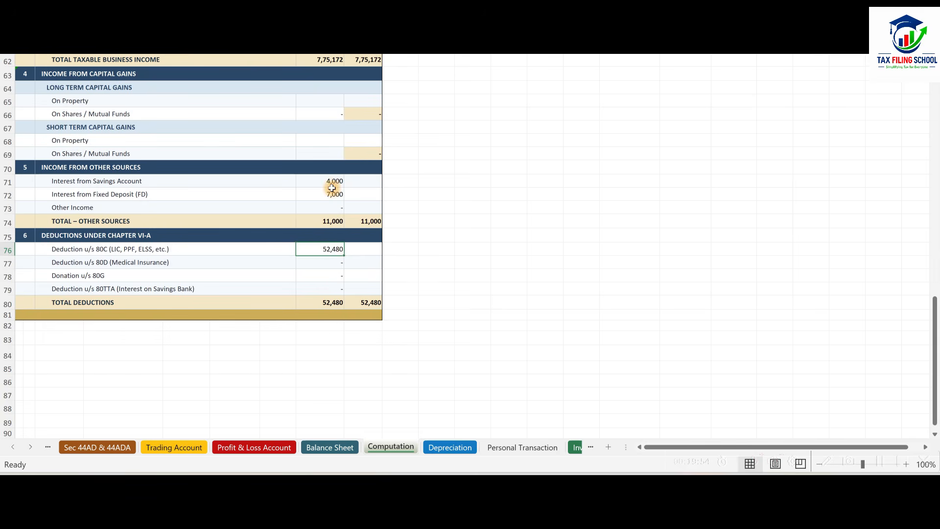
left_click(328, 181)
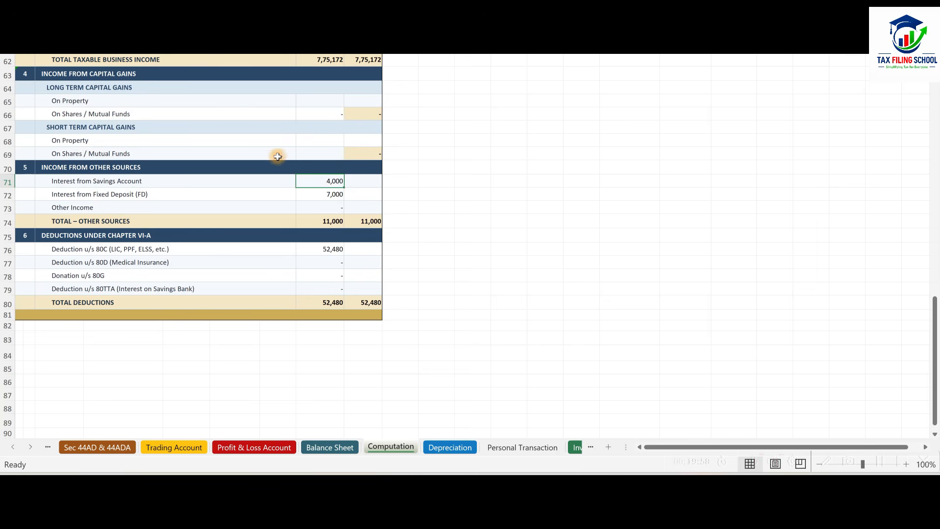
key("alt+Tab")
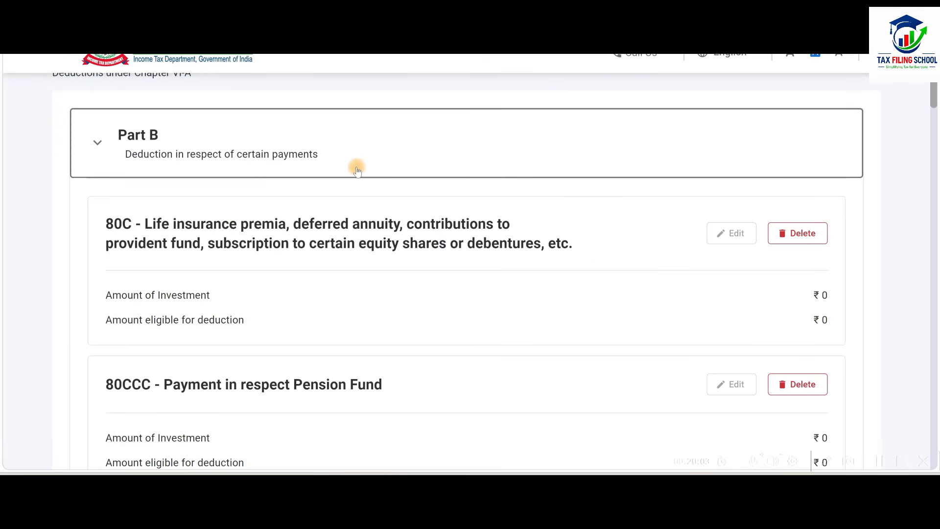
Review the Schedule VI-A parts and confirm the schedule without claiming any deductions.
left_click(381, 159)
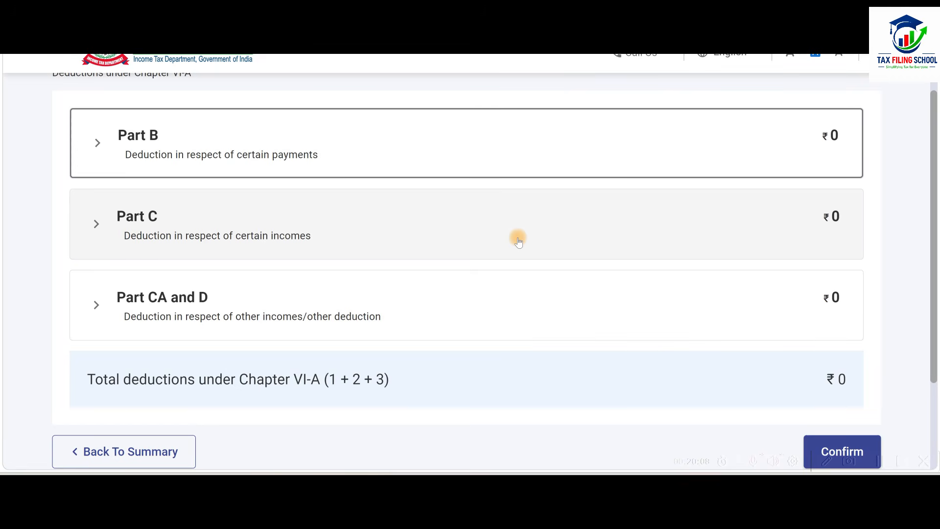
scroll(544, 235, "down", 2)
scroll(632, 299, "up", 2)
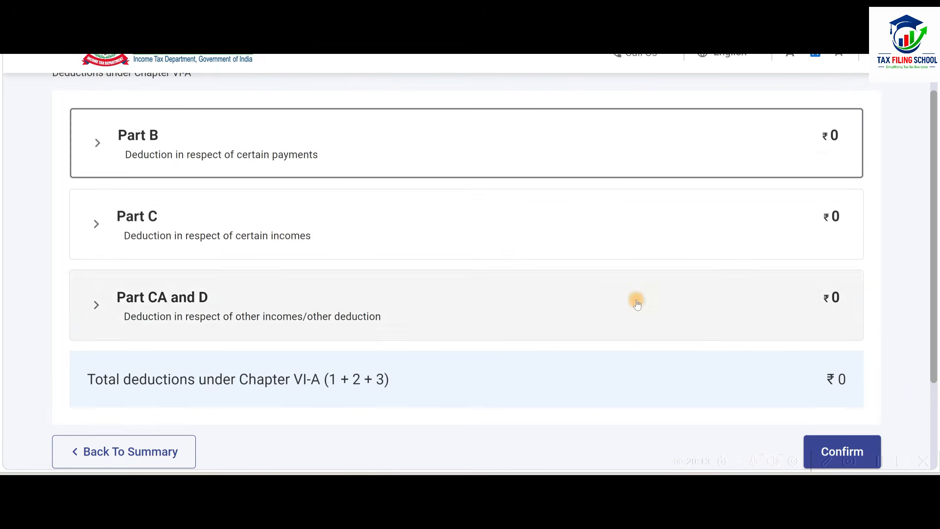
scroll(649, 191, "down", 3)
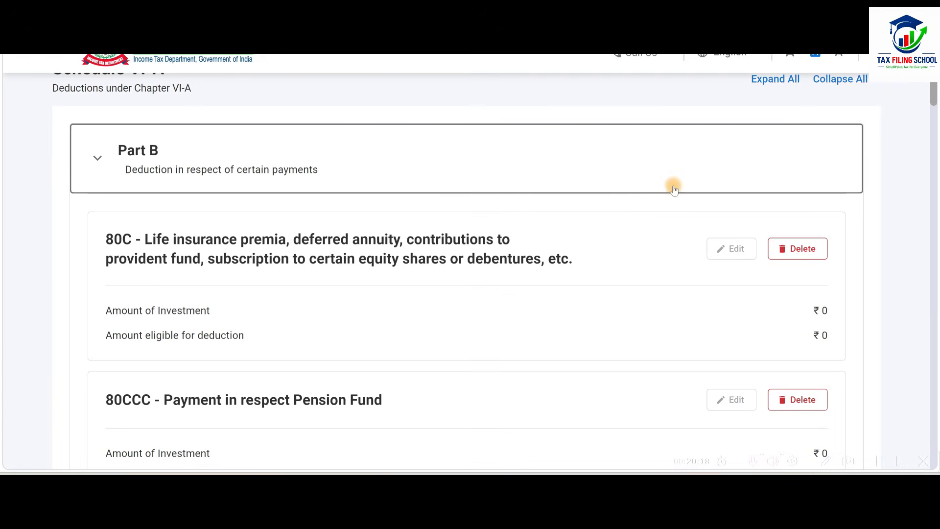
left_click(674, 186)
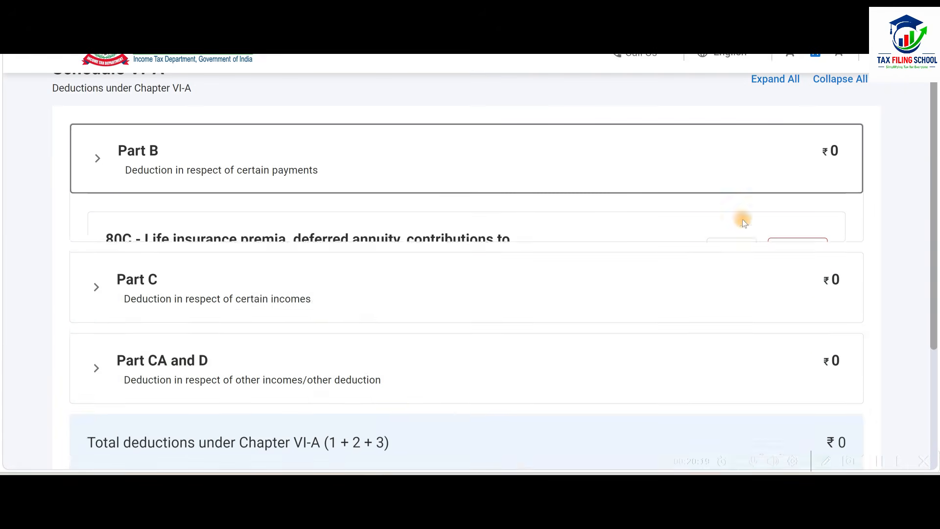
scroll(754, 233, "down", 4)
left_click(862, 323)
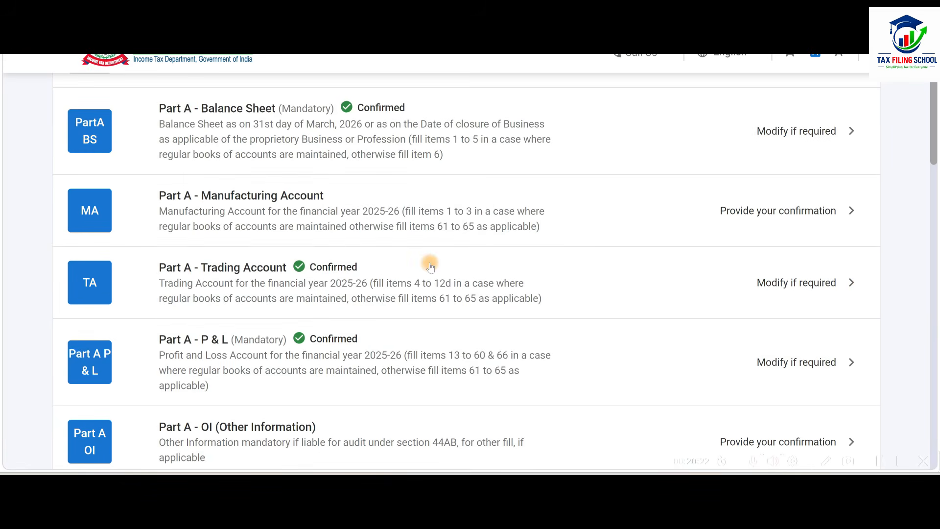
Open Part B - TI, Computation of Total Income, from the return summary.
scroll(430, 264, "down", 6)
scroll(431, 266, "down", 8)
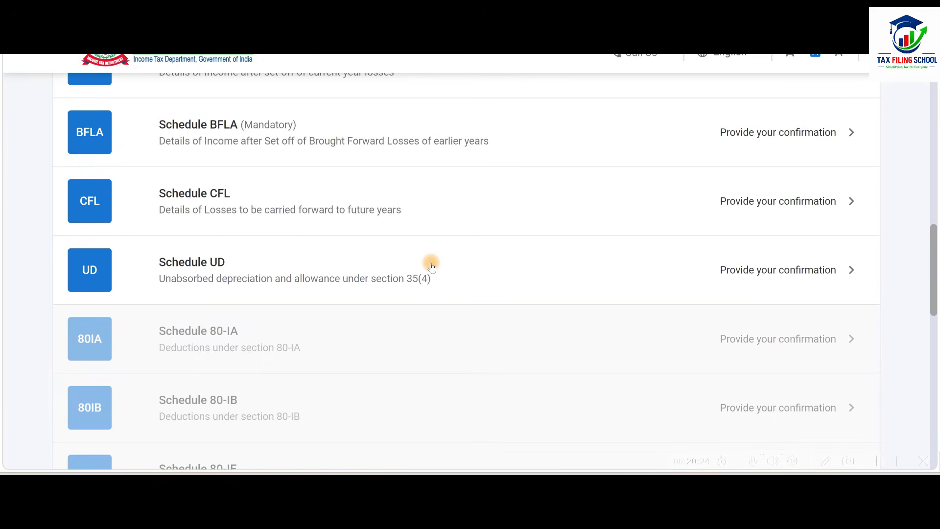
scroll(431, 263, "down", 7)
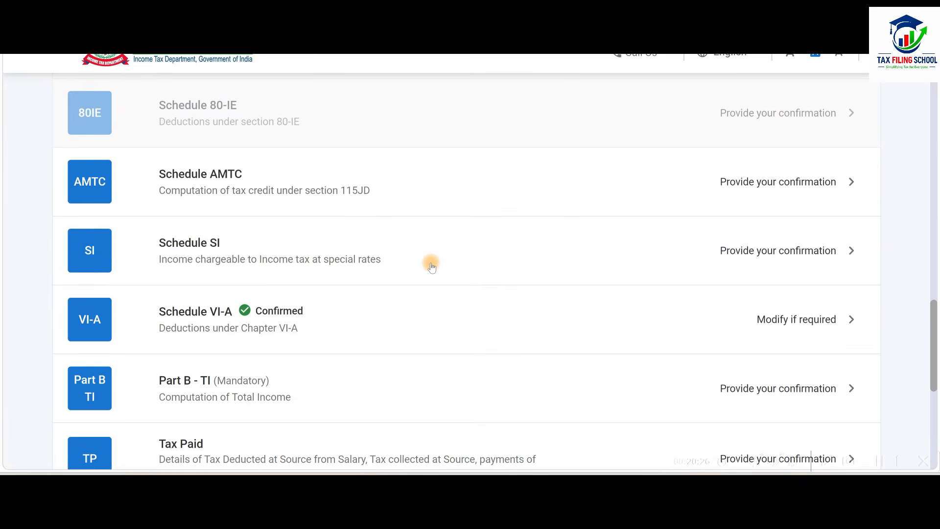
left_click(467, 247)
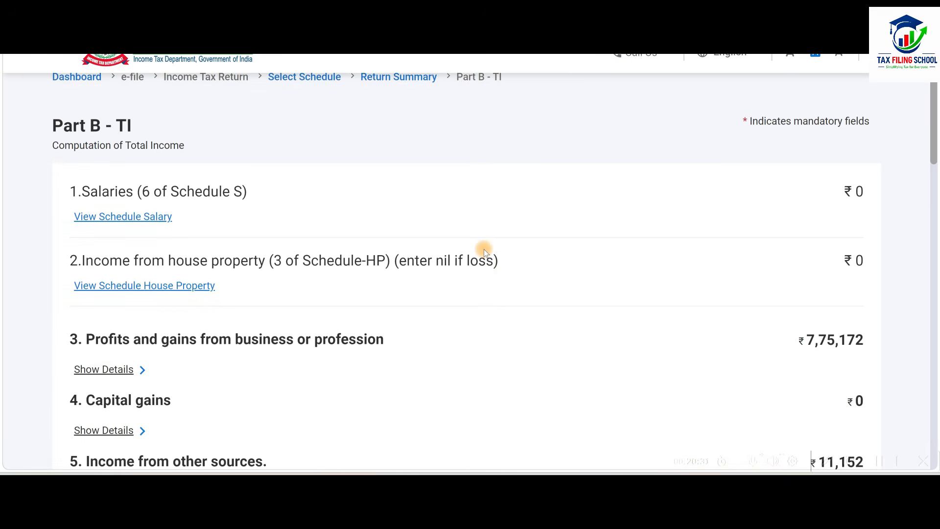
Compare the Part B - TI business income with the net profit in the workbook's Profit & Loss Account, and review the income heads.
scroll(484, 250, "down", 2)
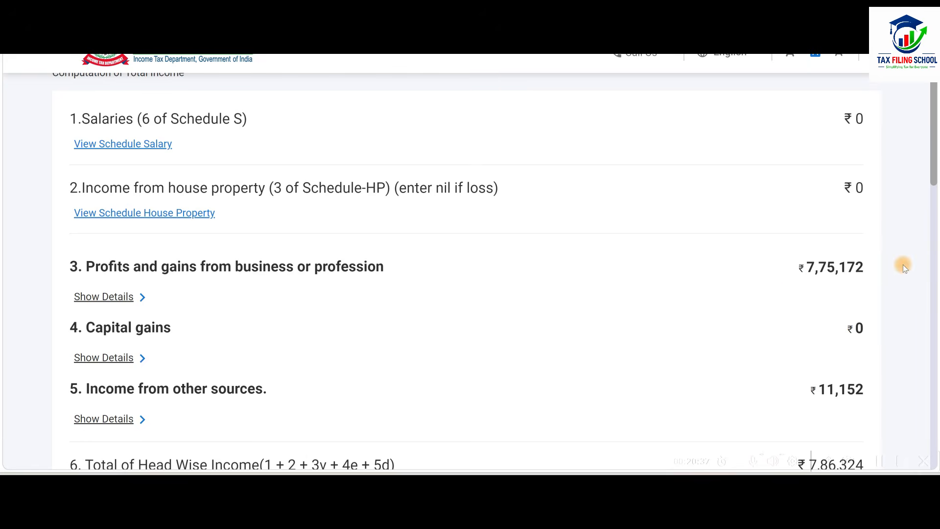
key("alt+Tab")
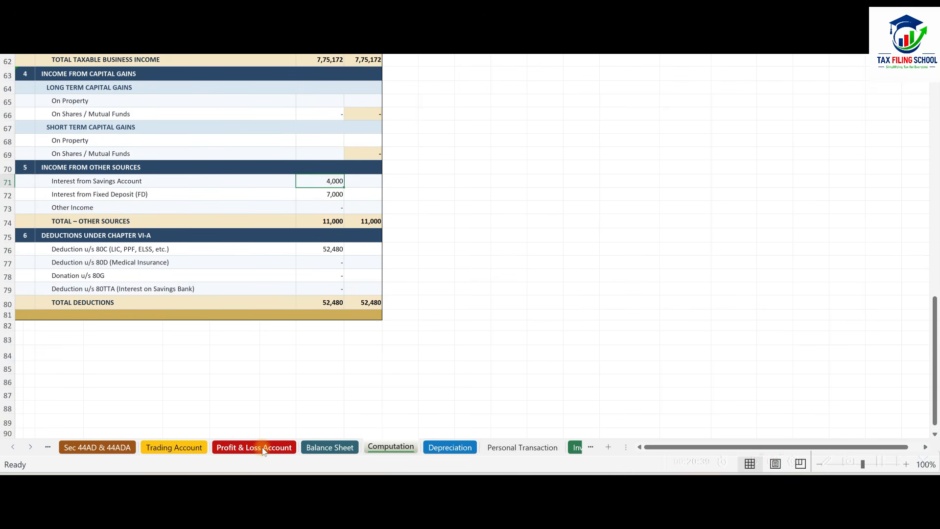
left_click(263, 449)
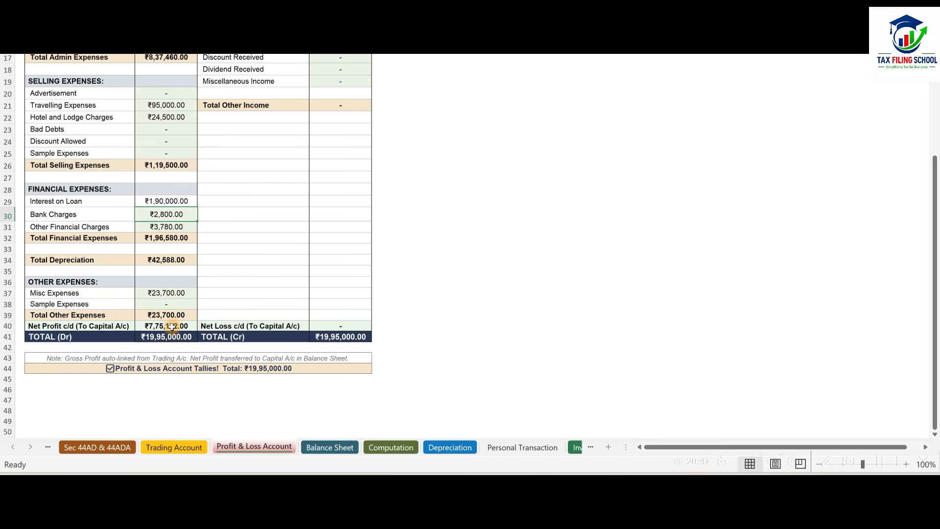
key("alt+Tab")
scroll(602, 292, "down", 4)
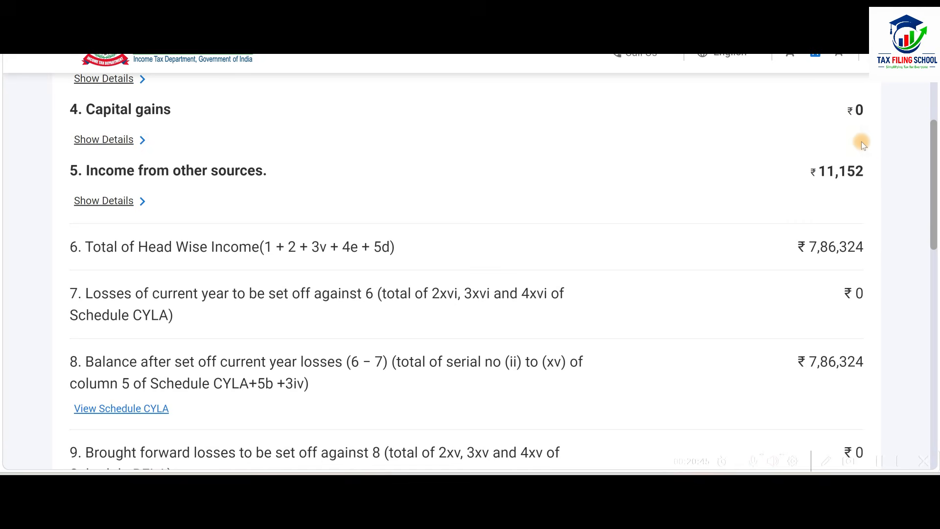
key("alt+Tab")
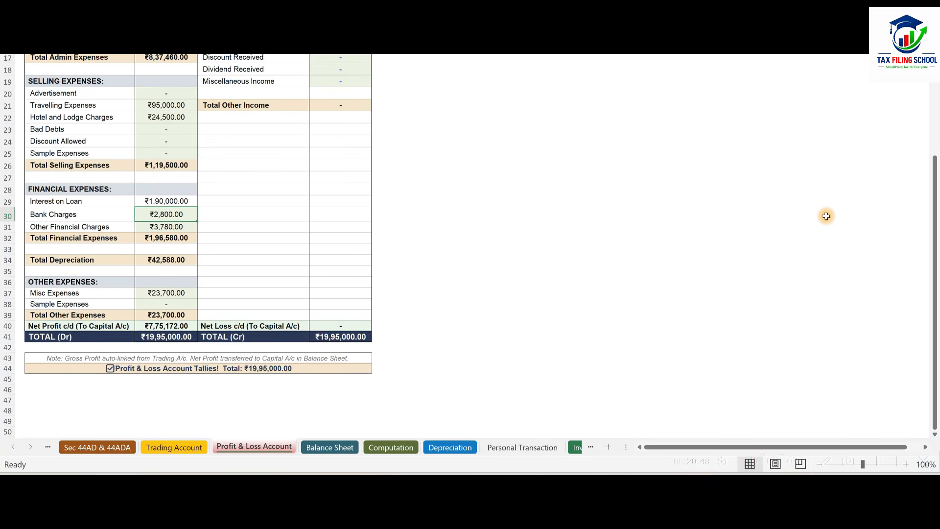
key("alt+Tab")
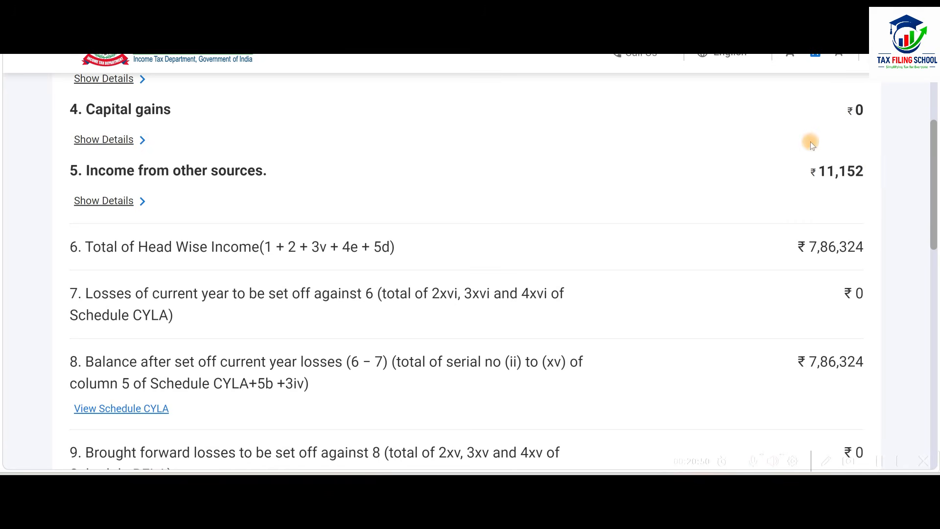
scroll(764, 184, "down", 5)
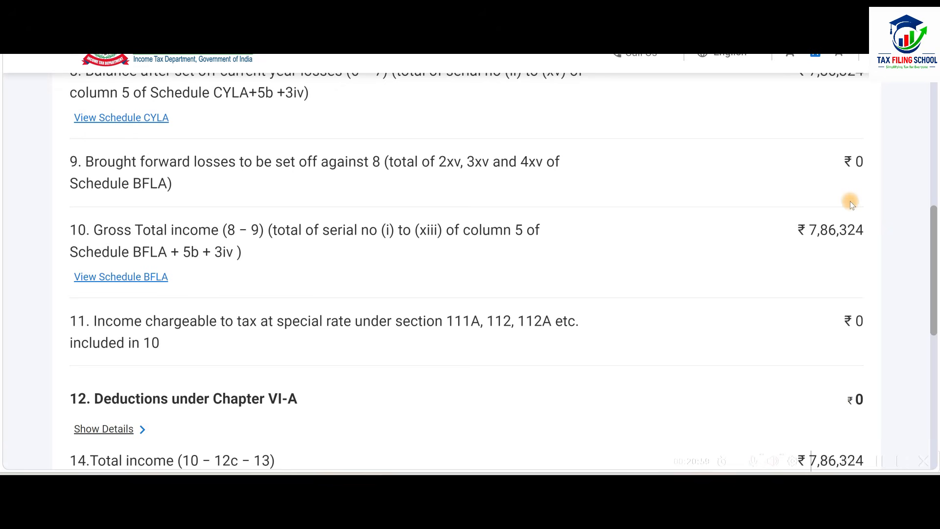
Enter 152 as Other Income under Income from Other Sources in the workbook's Computation sheet and review the total income computation.
key("alt+Tab")
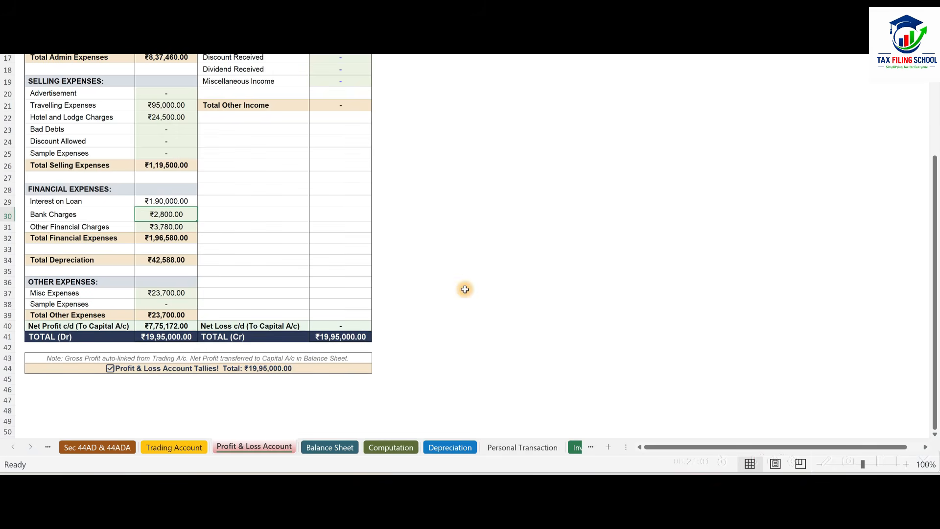
left_click(408, 448)
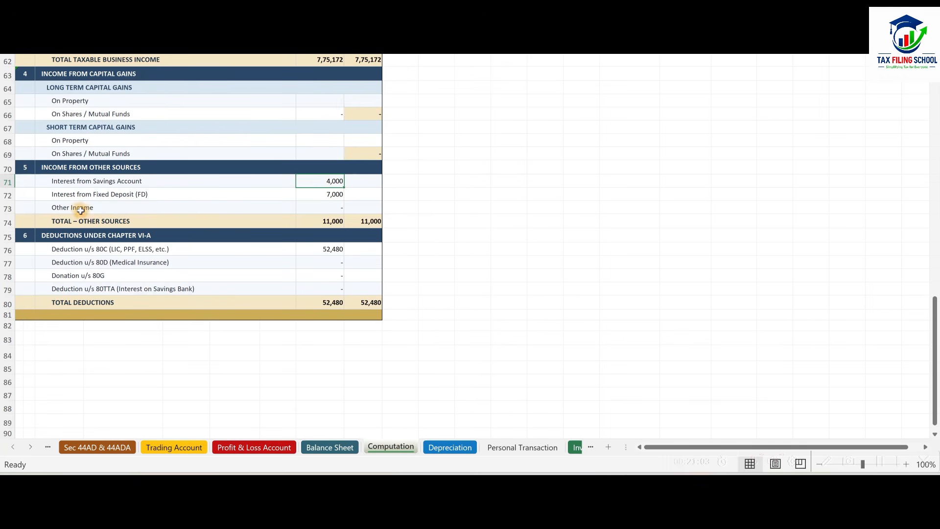
left_click(330, 207)
type("152")
left_click(496, 232)
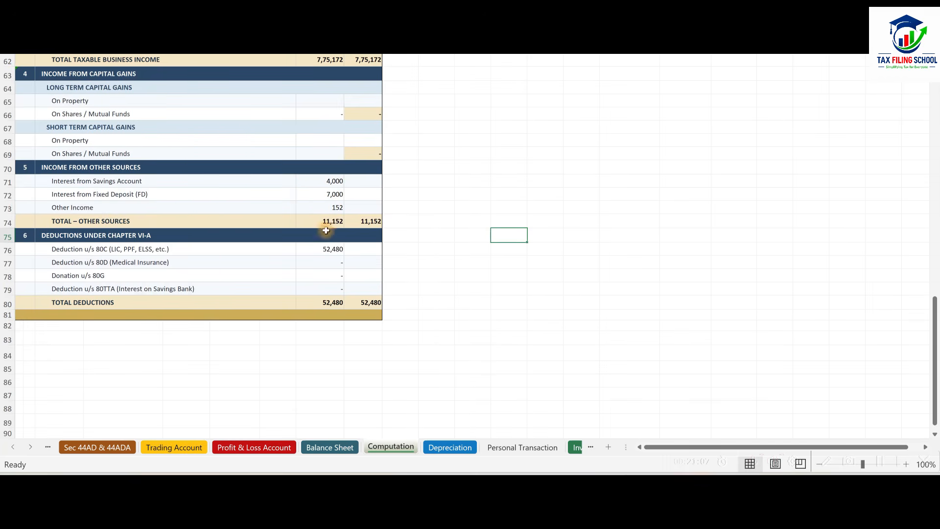
scroll(423, 256, "up", 3)
scroll(423, 255, "up", 13)
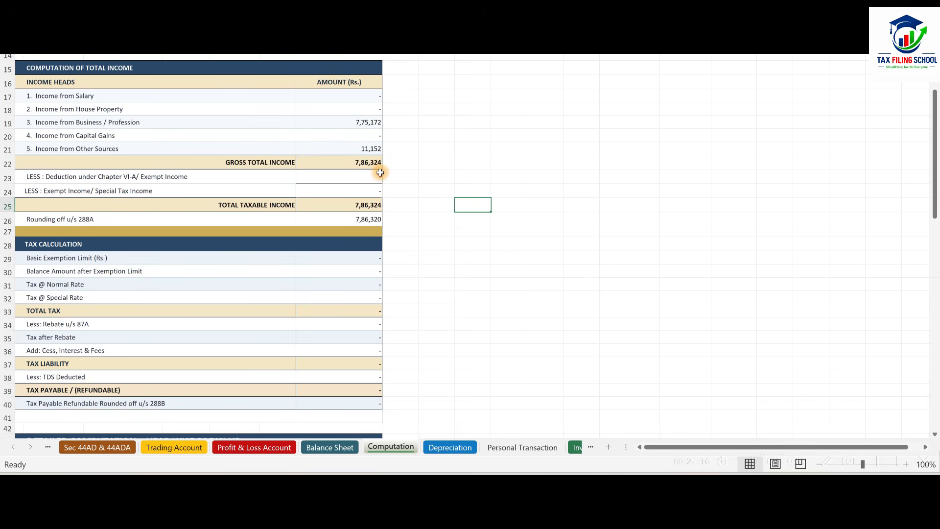
Return to the income tax portal, review the total income and aggregate income in Part B - TI, and confirm the schedule.
key("alt+Tab")
key("alt+Tab")
key("alt+Tab")
scroll(736, 250, "down", 4)
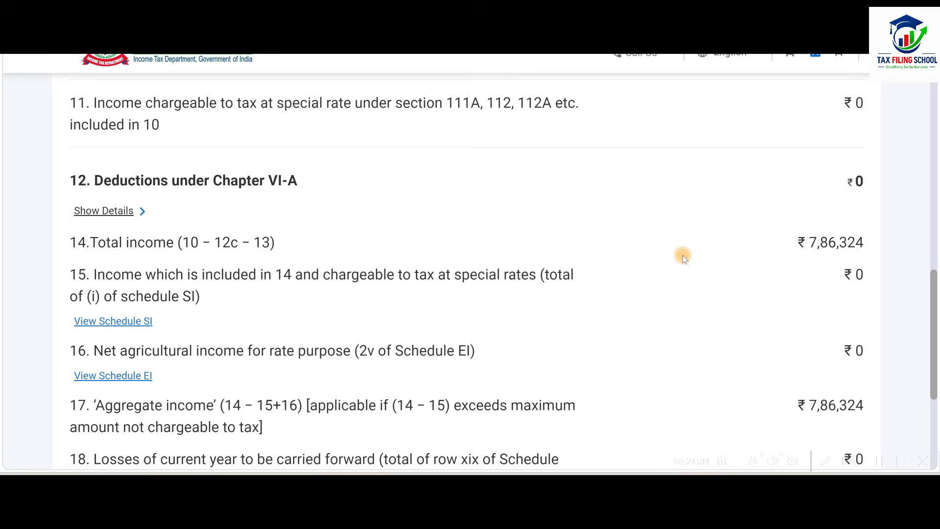
scroll(709, 201, "down", 5)
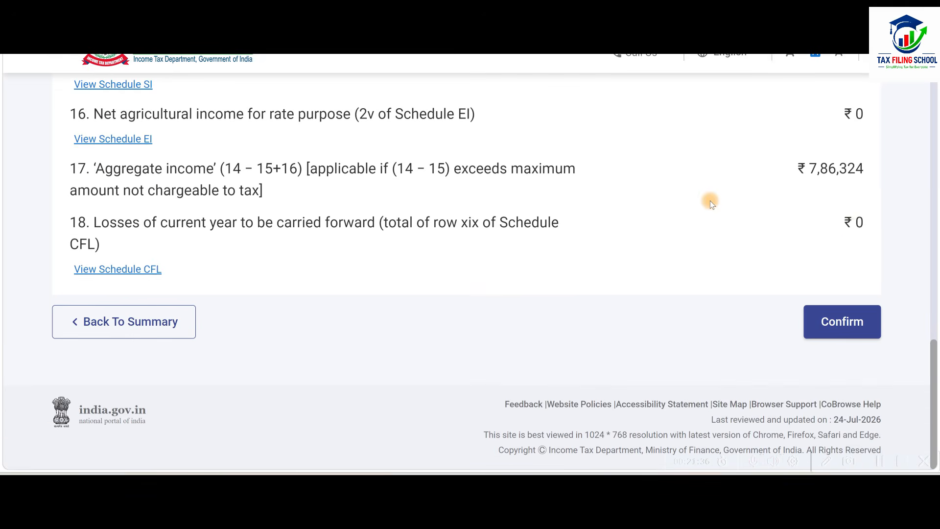
scroll(613, 269, "up", 4)
scroll(615, 270, "down", 1)
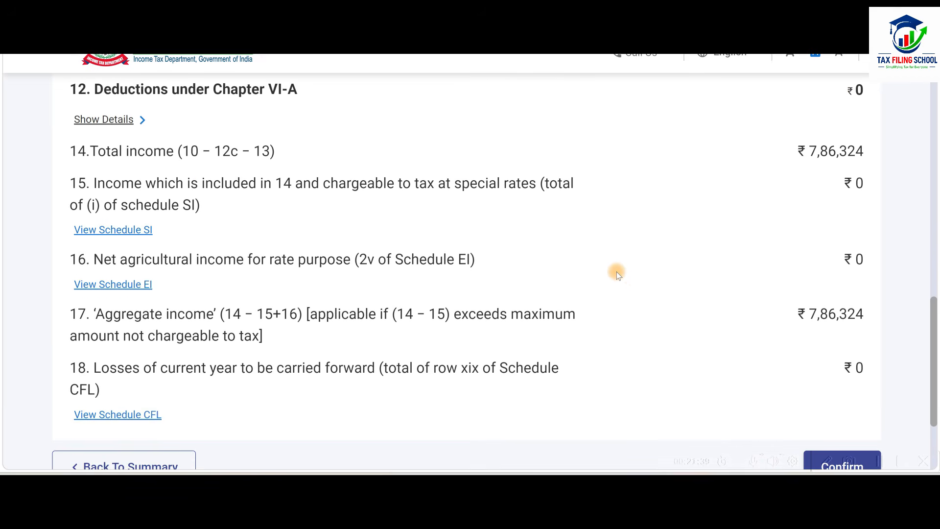
scroll(835, 263, "down", 3)
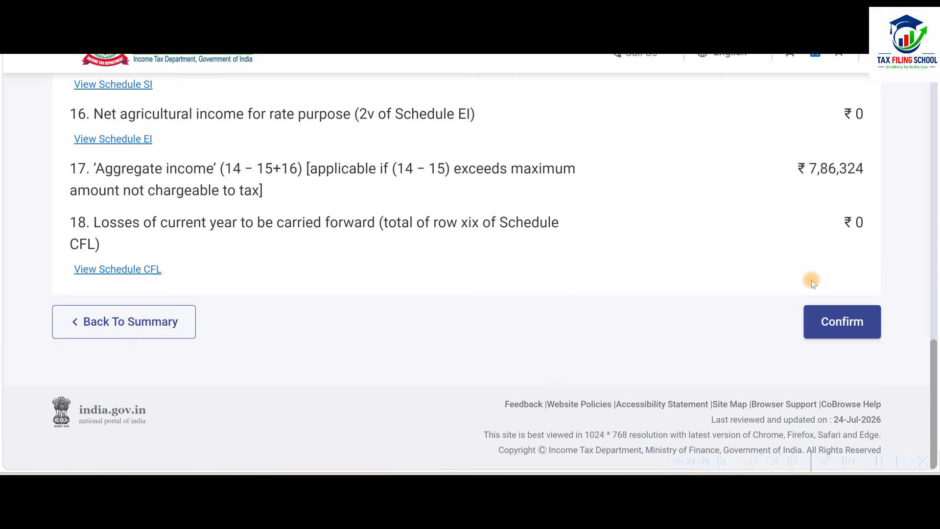
left_click(849, 327)
Open the Tax Paid schedule, review its TDS, TCS and Advance Tax sections, and confirm it without adding entries.
scroll(472, 225, "down", 5)
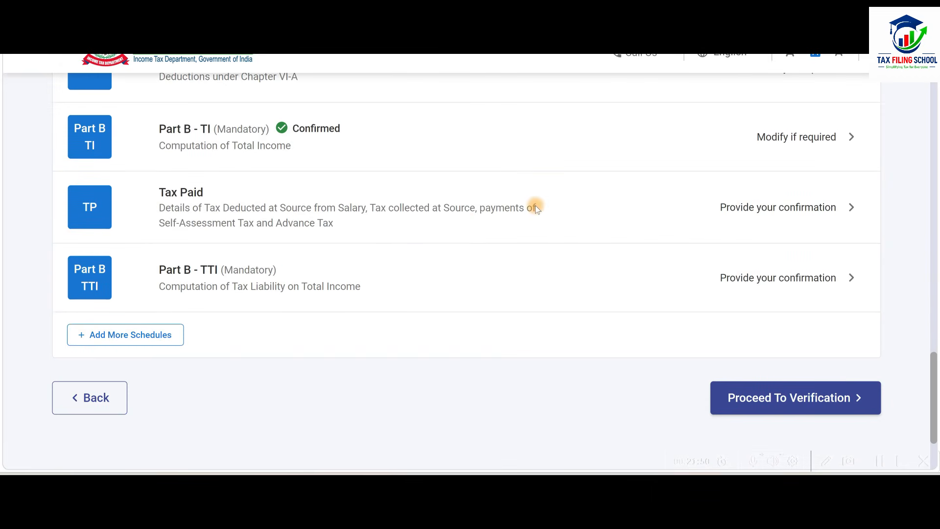
left_click(536, 206)
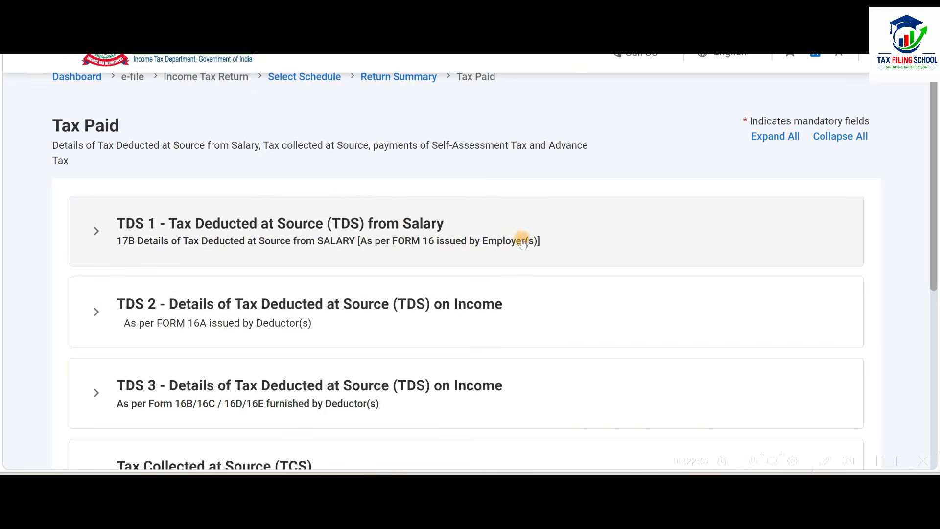
scroll(525, 223, "down", 1)
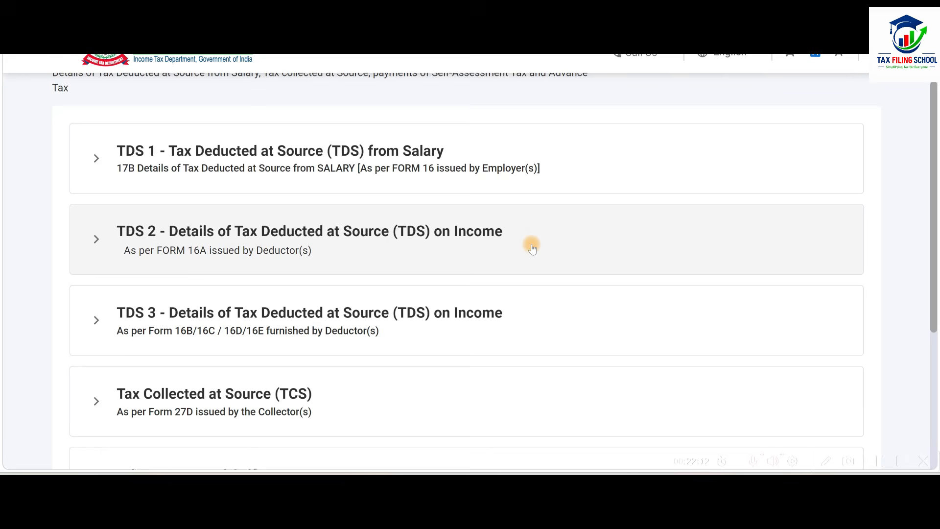
scroll(532, 249, "down", 5)
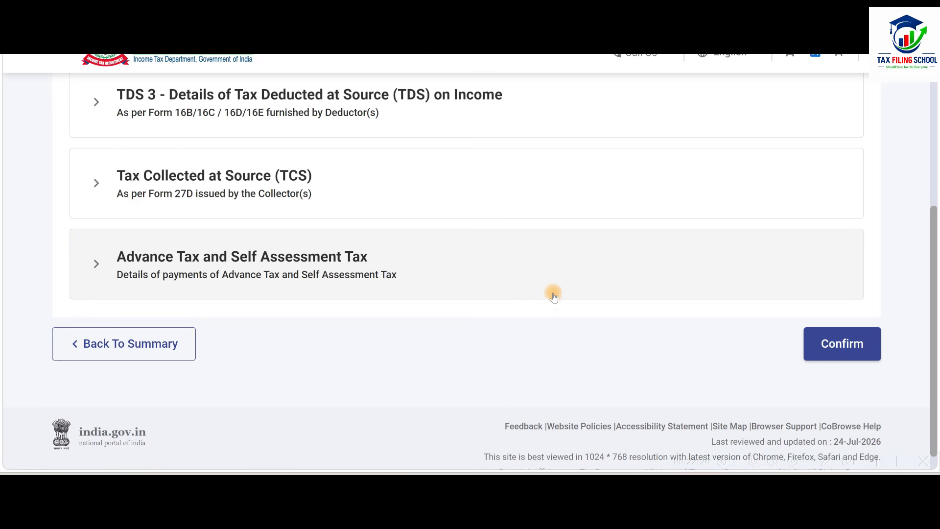
left_click(847, 344)
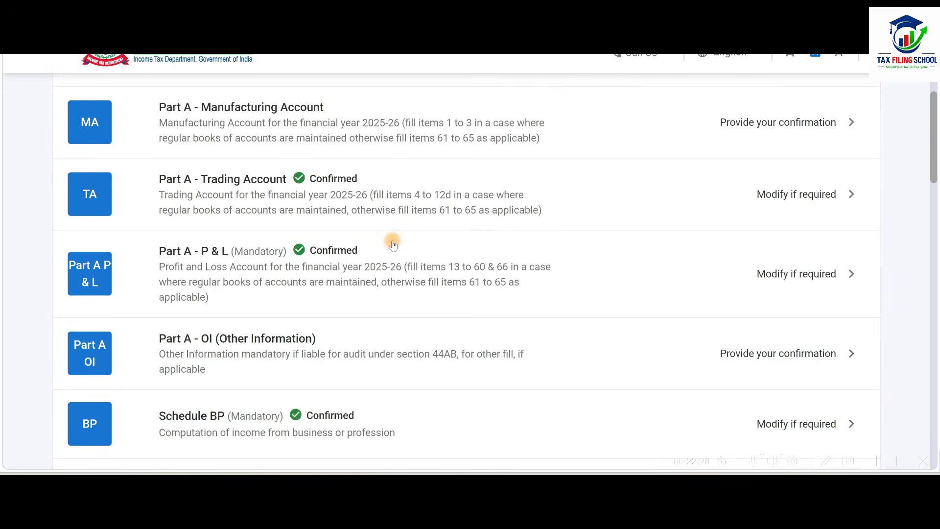
Open Part B - TTI, review the tax liability computation and the foreign asset declaration, and confirm the schedule.
scroll(393, 245, "down", 15)
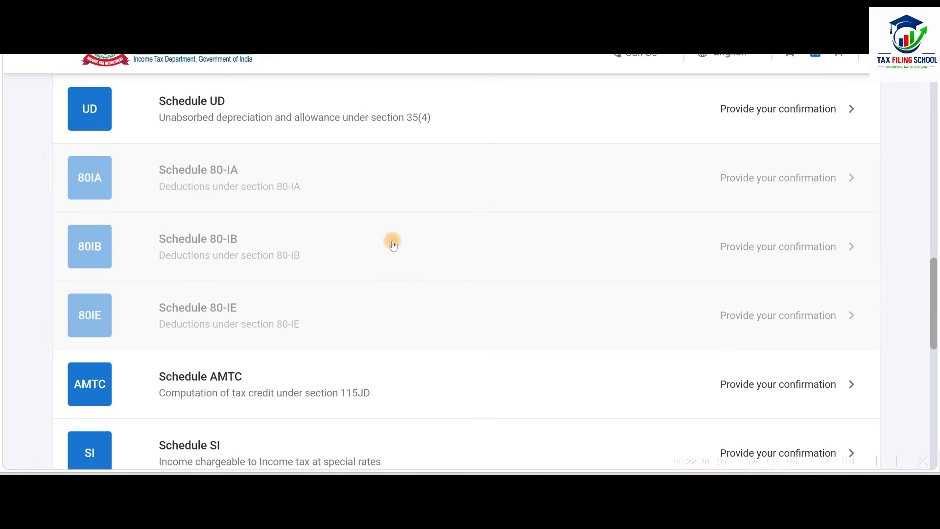
scroll(394, 245, "down", 5)
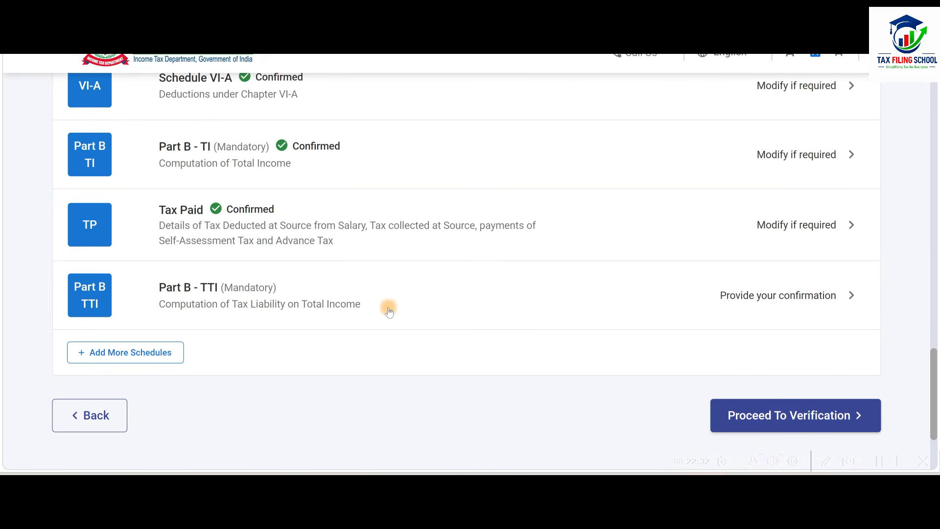
left_click(499, 306)
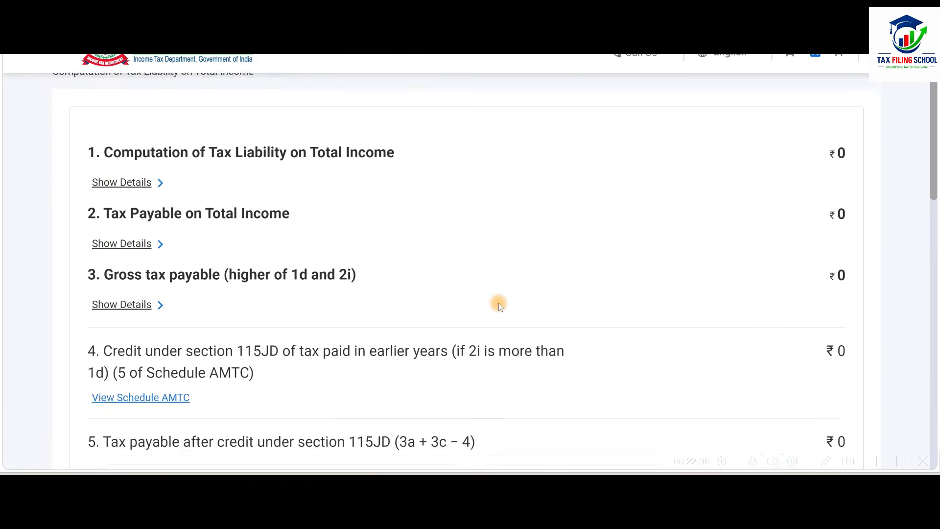
scroll(499, 305, "down", 2)
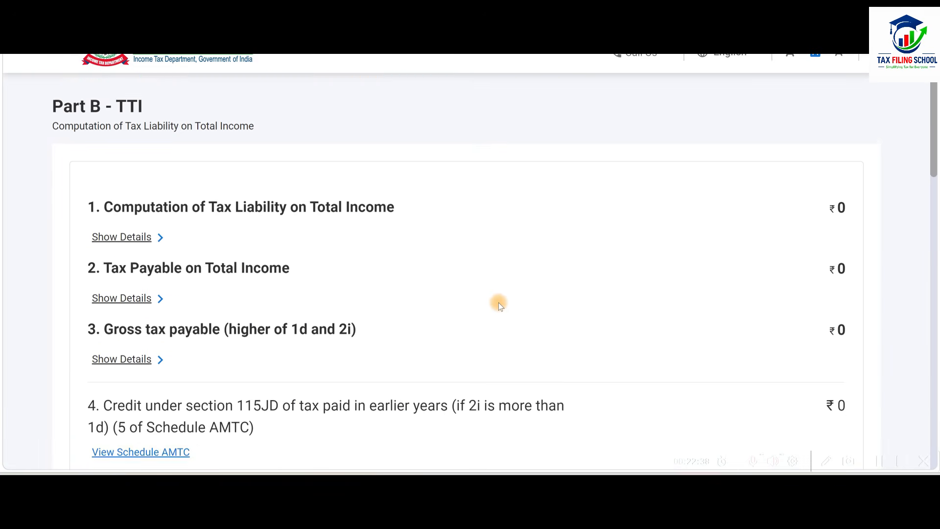
scroll(499, 305, "down", 6)
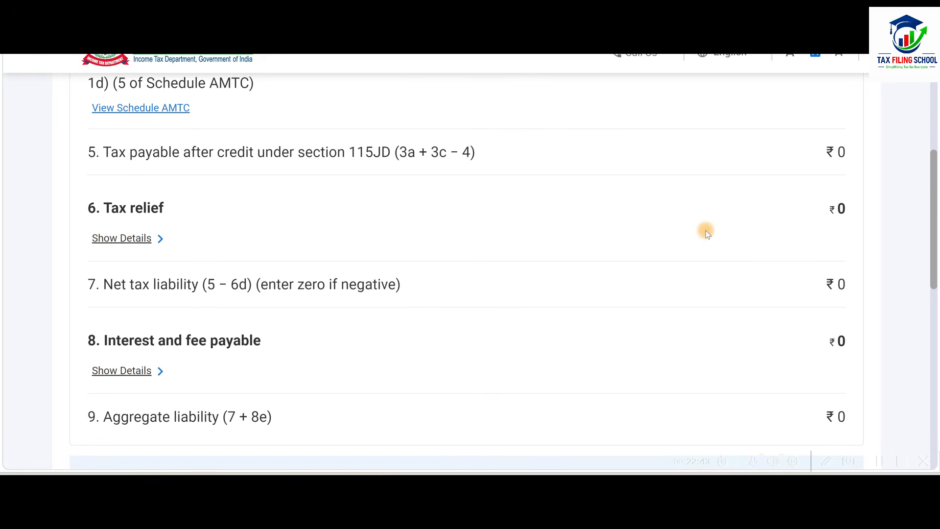
scroll(707, 230, "down", 9)
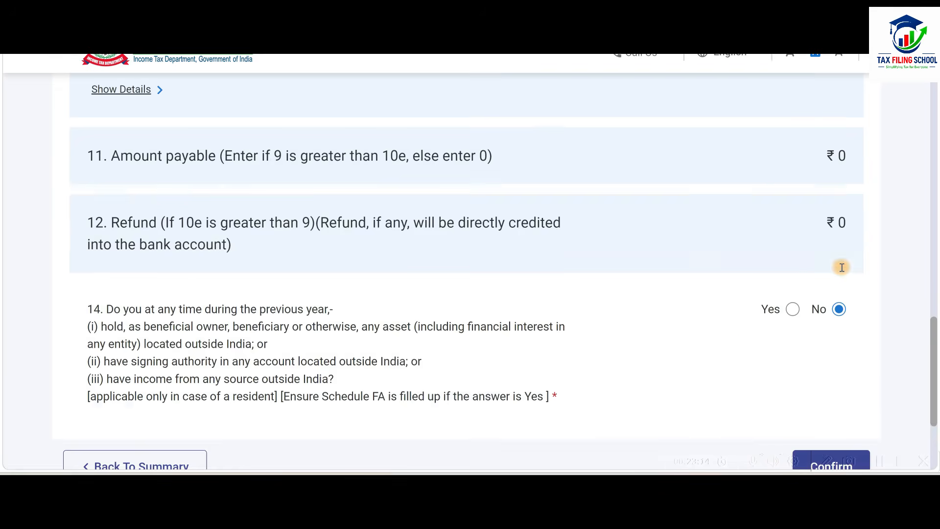
scroll(842, 267, "down", 2)
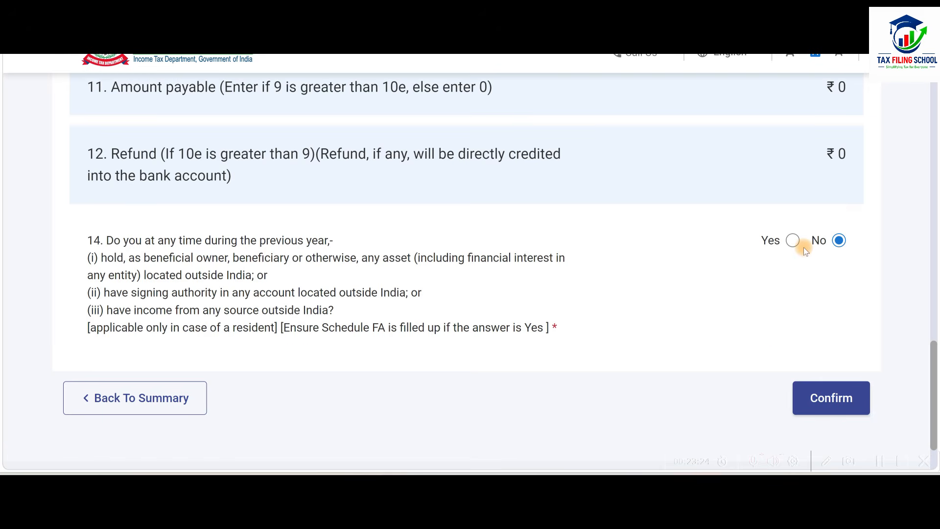
left_click(848, 403)
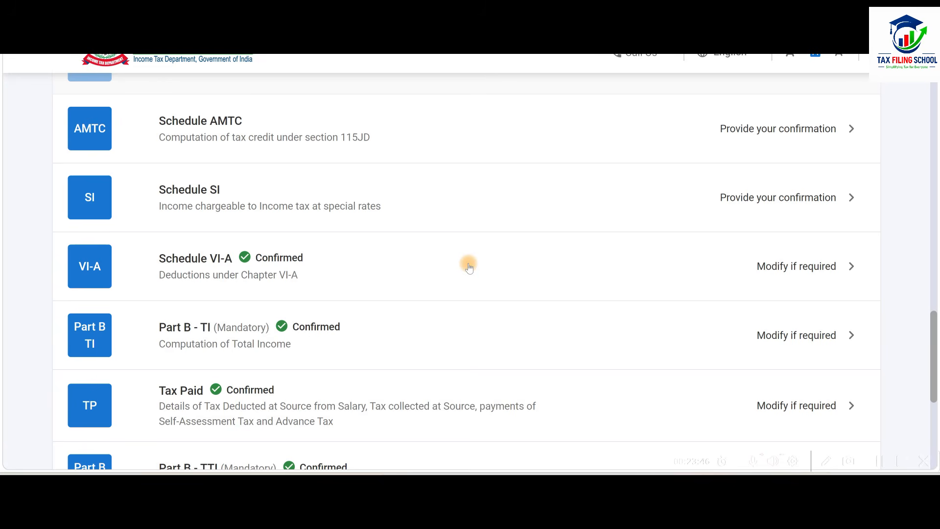
Proceed to verification, accept the declaration, enter MUMBAI as the place, and run the internal validation of the return.
scroll(469, 266, "down", 5)
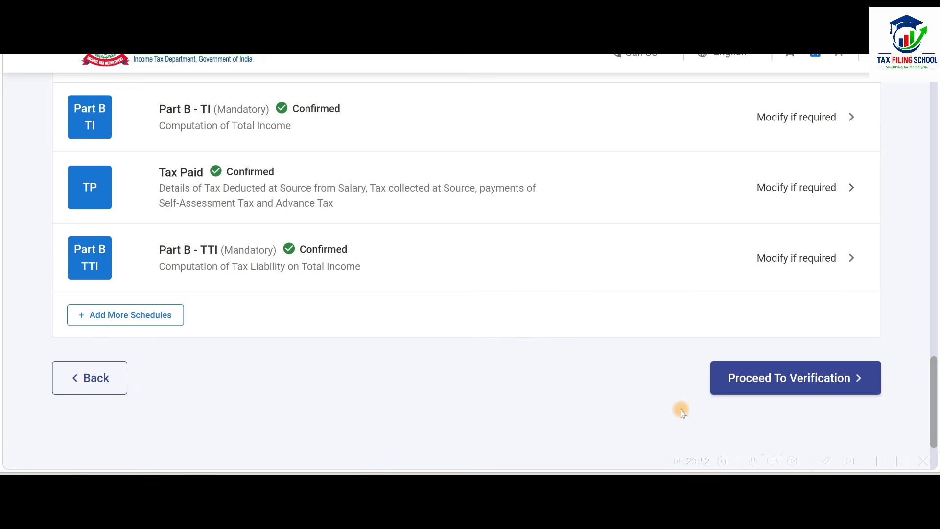
left_click(809, 382)
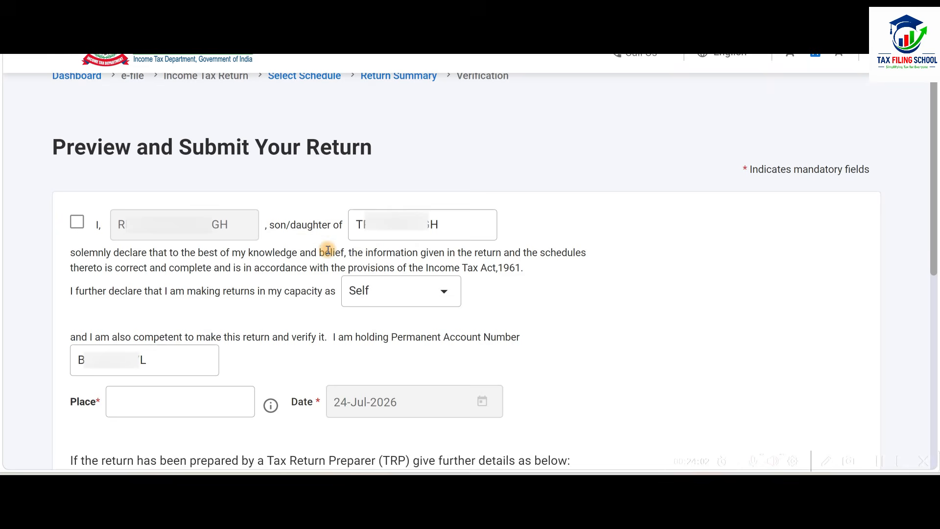
left_click(77, 221)
left_click(164, 396)
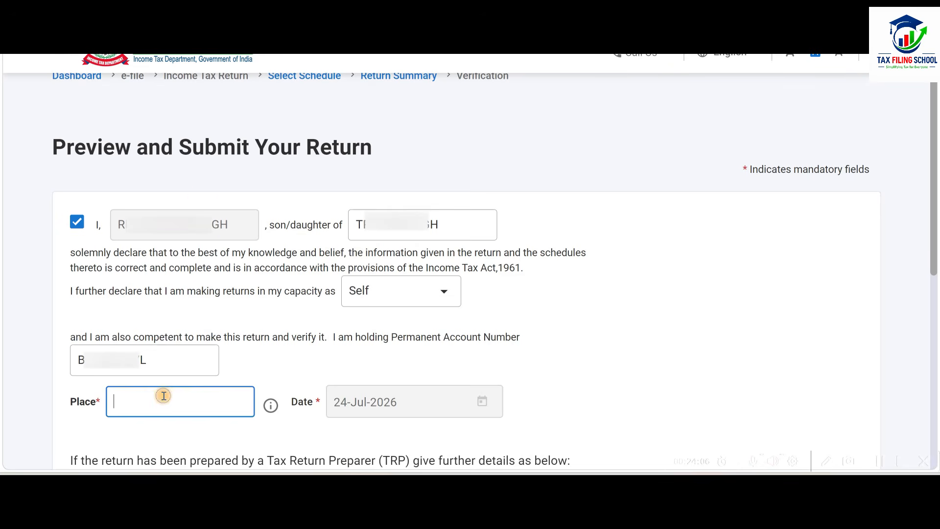
type("MUMBAI")
left_click(564, 330)
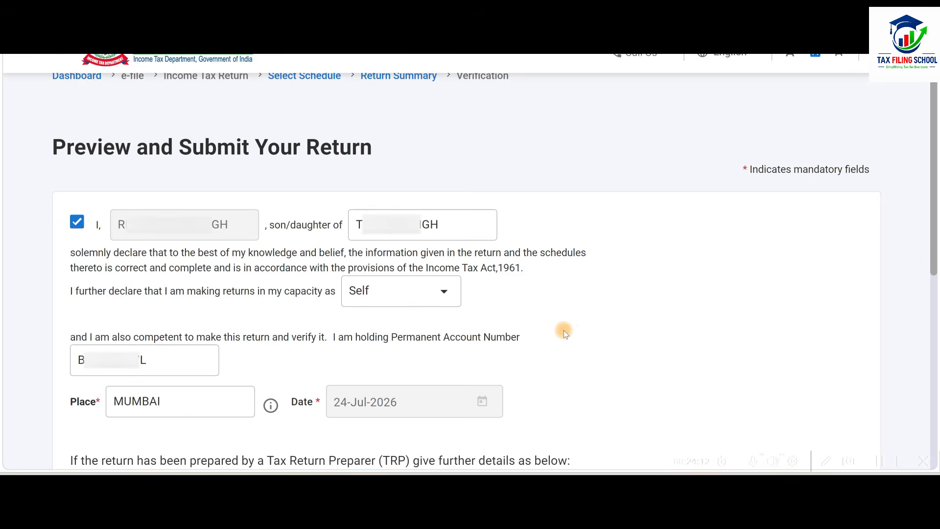
scroll(563, 330, "down", 8)
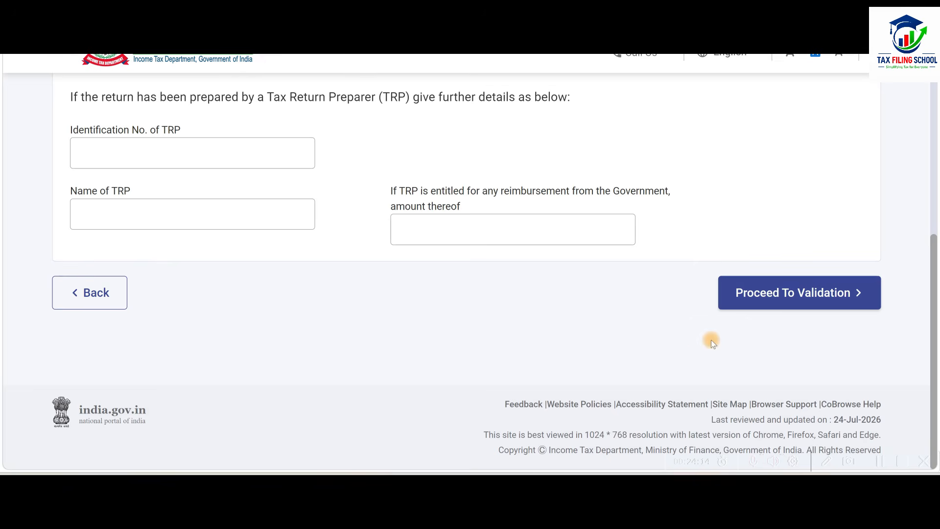
left_click(805, 295)
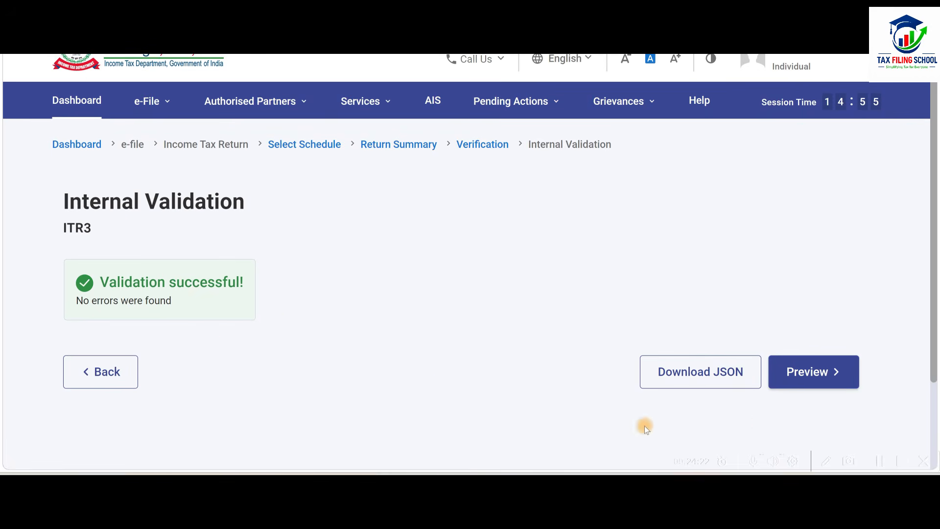
Preview the return's Balance Sheet, Manufacturing Account and Trading Account parts, and proceed to the upload level validation.
left_click(816, 370)
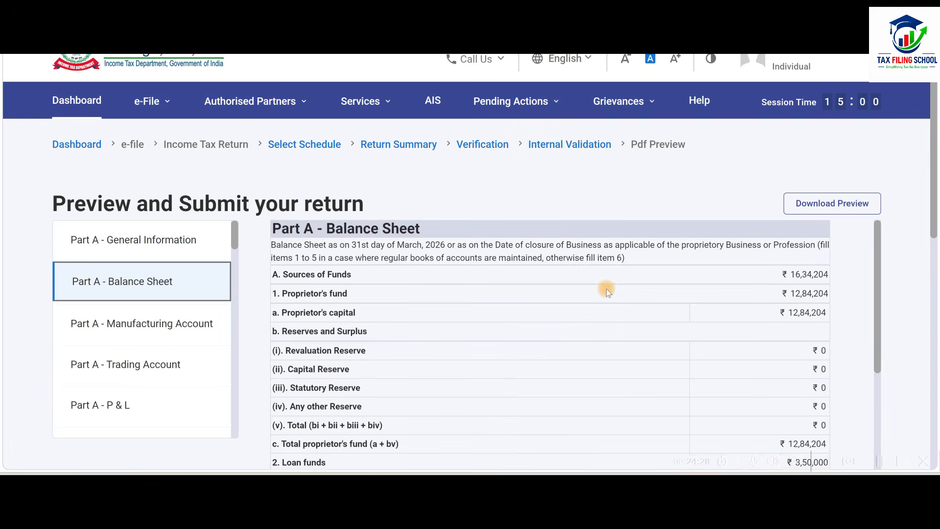
scroll(607, 289, "down", 4)
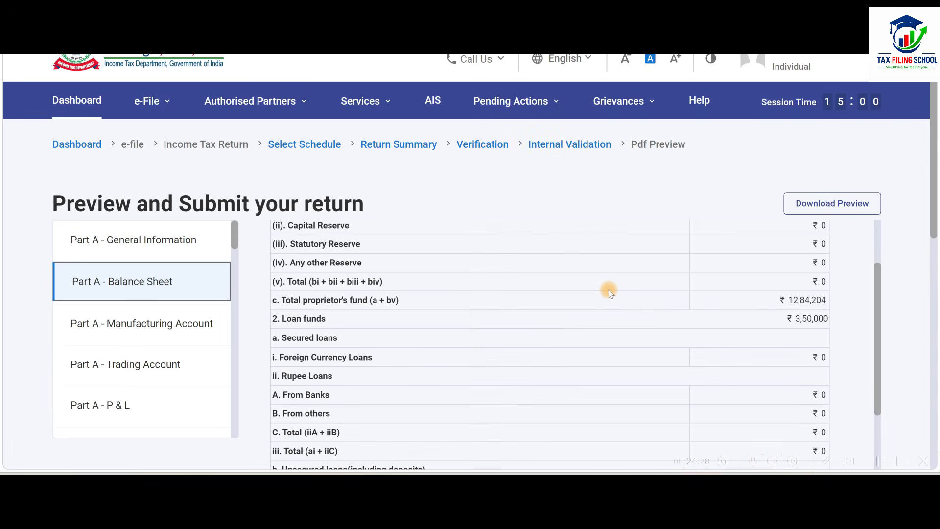
left_click(150, 324)
left_click(160, 382)
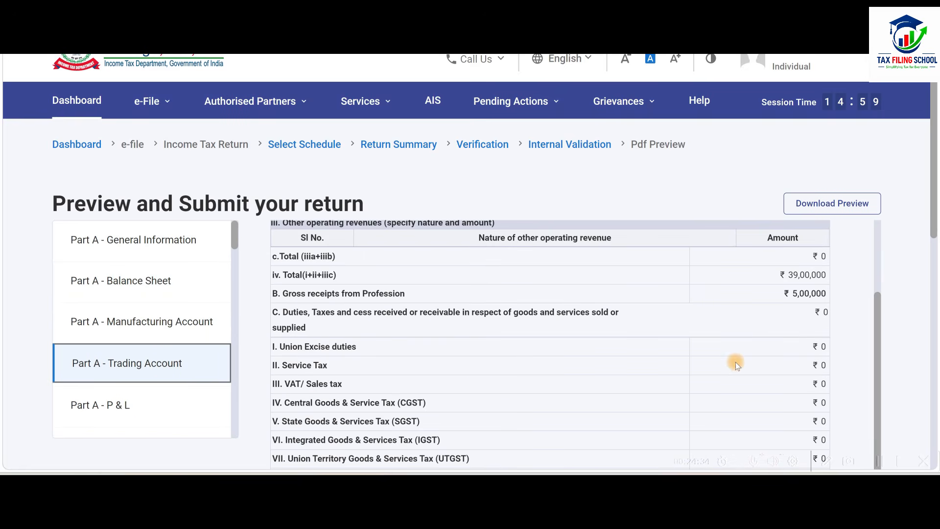
scroll(744, 338, "down", 10)
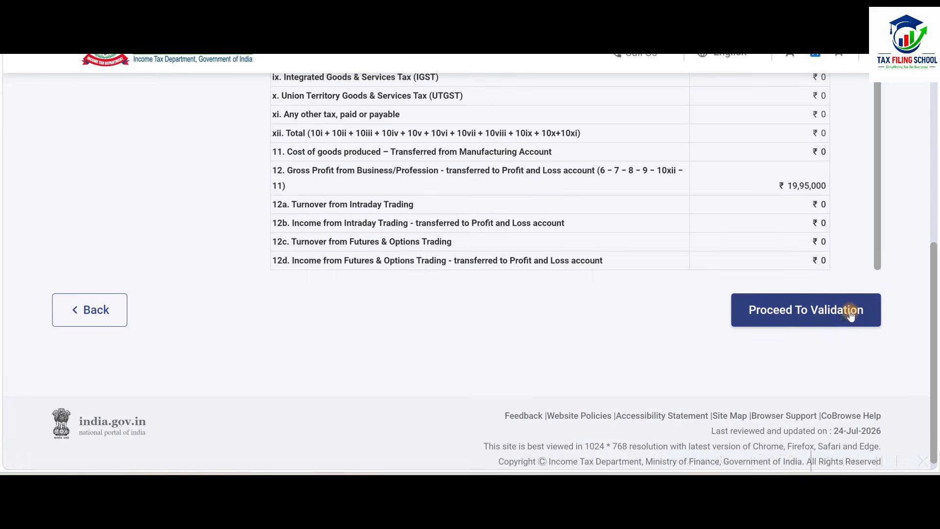
left_click(815, 319)
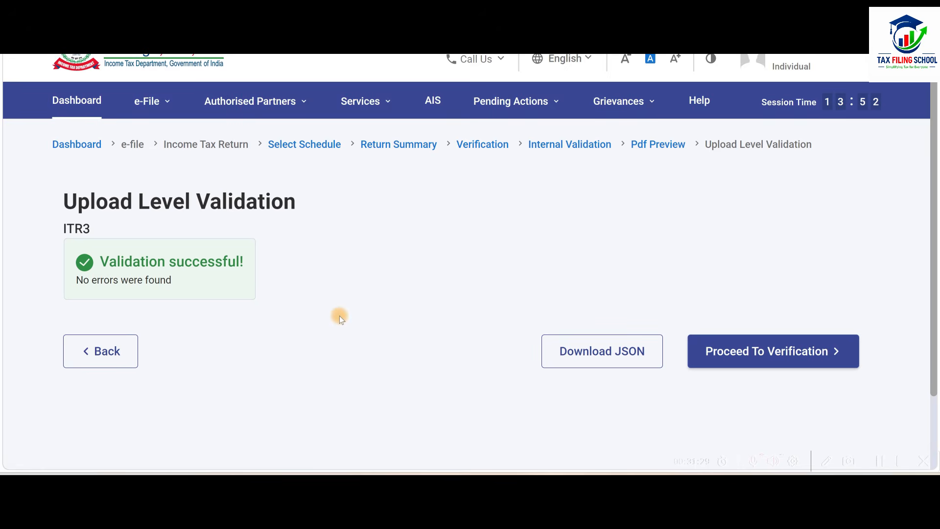
Proceed to verification of the validated return and choose E-Verify Now as the verification method.
left_click(801, 352)
scroll(628, 327, "down", 3)
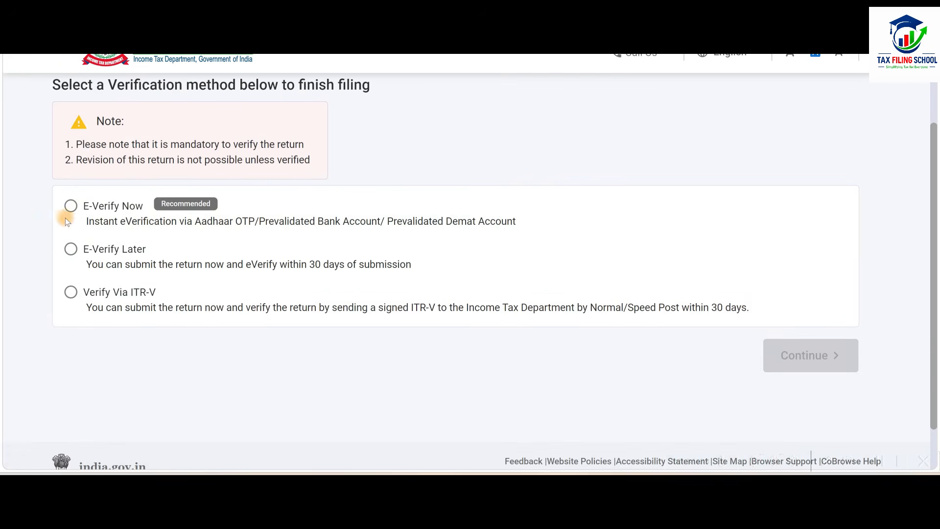
left_click(70, 208)
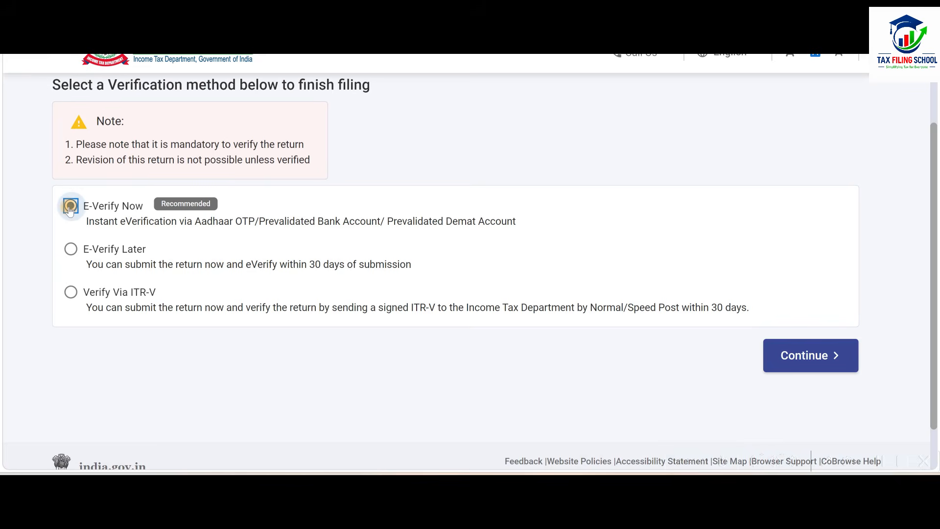
left_click(832, 359)
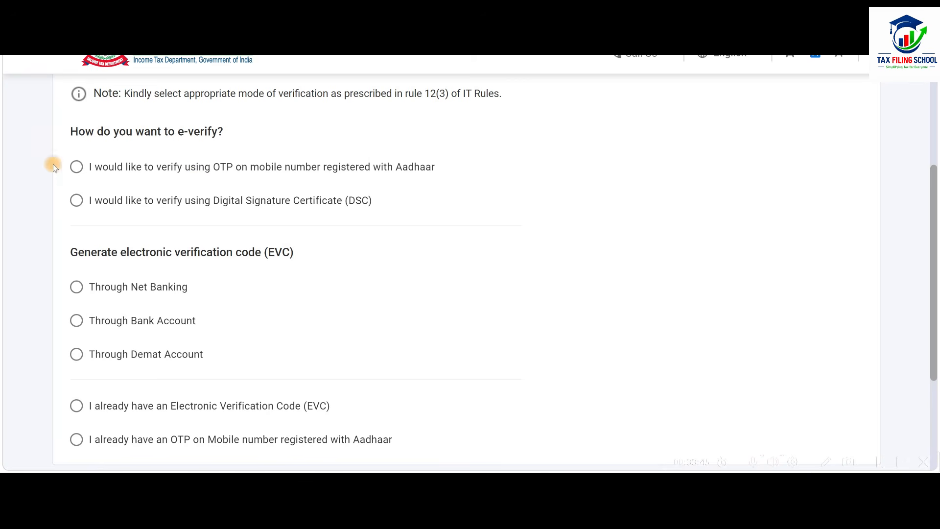
Choose e-verification by OTP on the Aadhaar-registered mobile number, agree to validate the Aadhaar details, and generate the OTP.
left_click(76, 167)
scroll(654, 282, "down", 3)
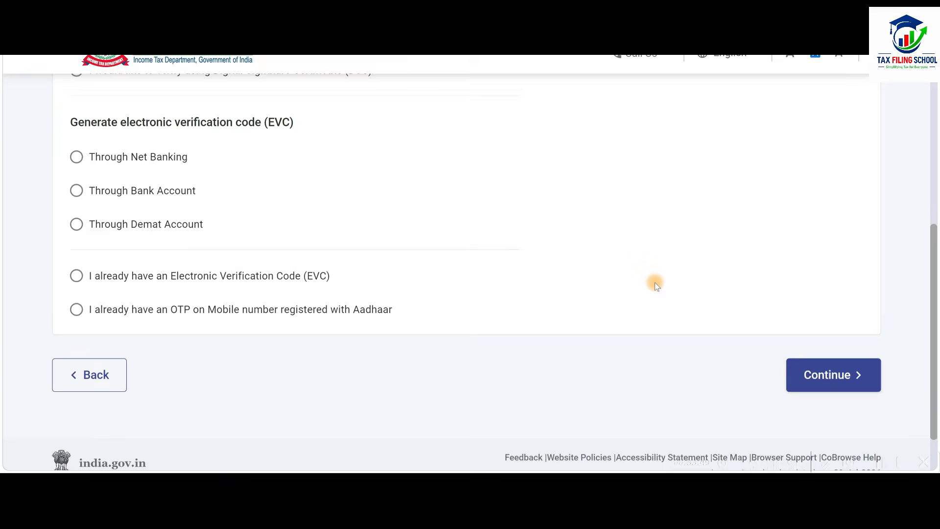
left_click(850, 371)
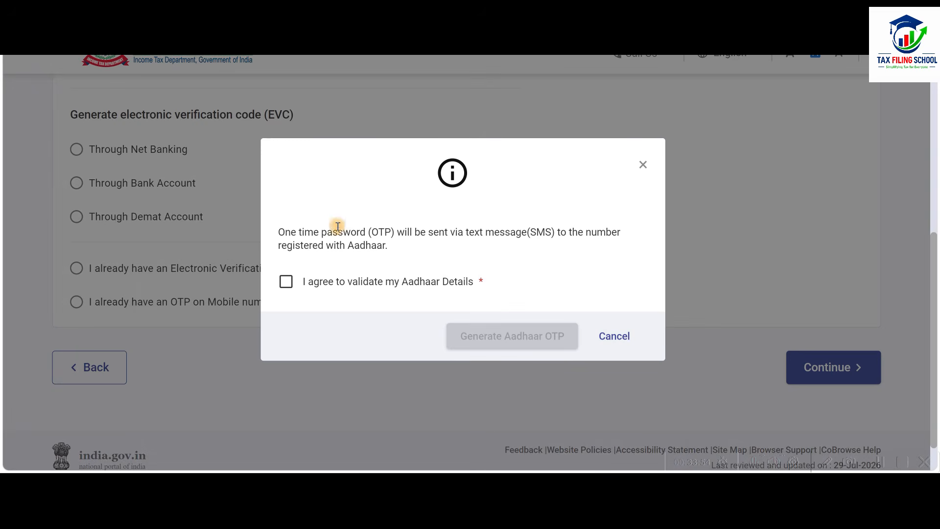
left_click(286, 284)
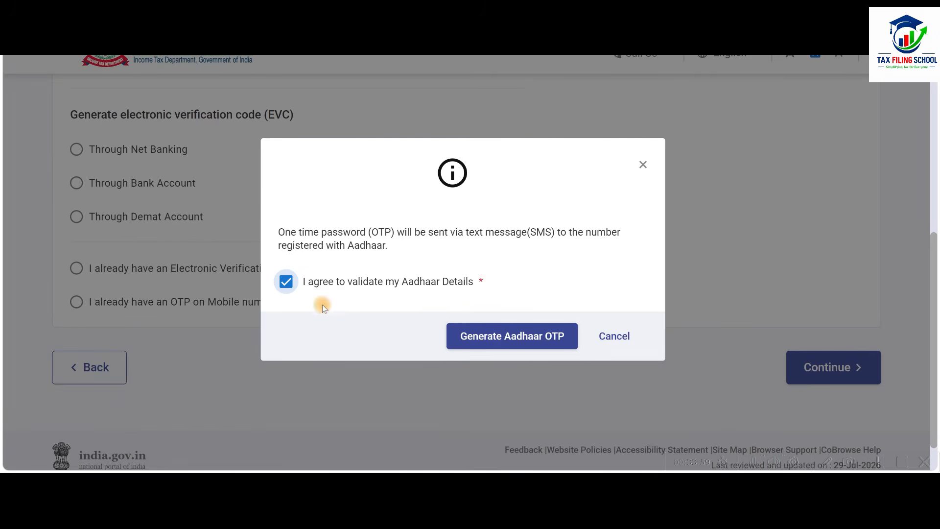
left_click(550, 344)
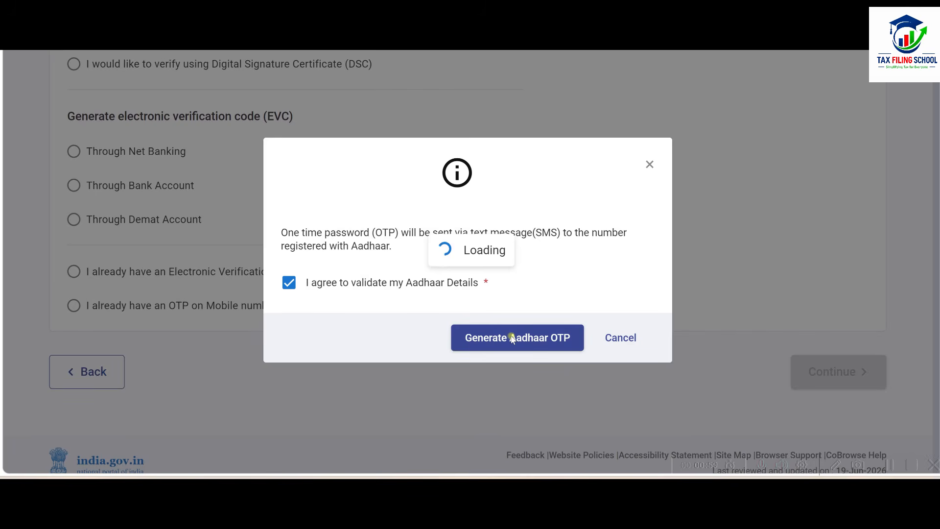
Enter the Aadhaar OTP in the Verify OTP dialog and validate it.
left_click(294, 263)
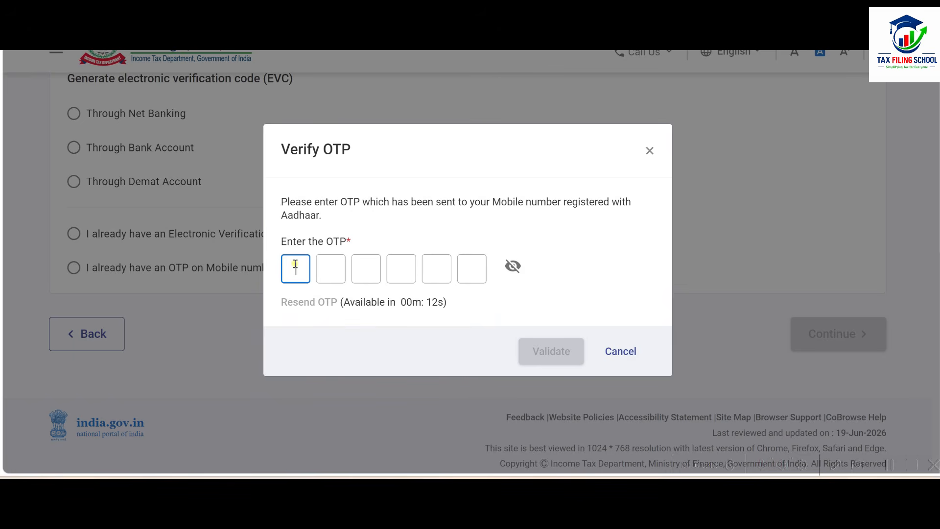
type("123")
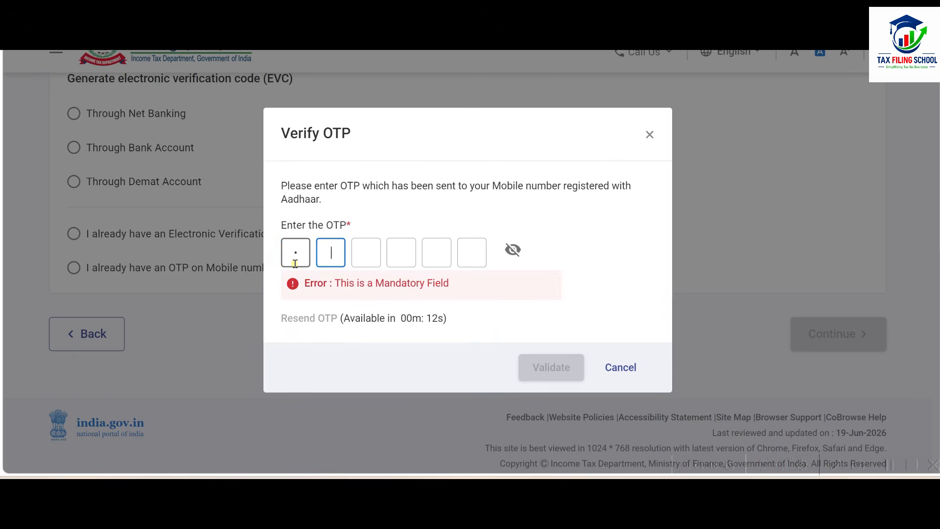
type("456")
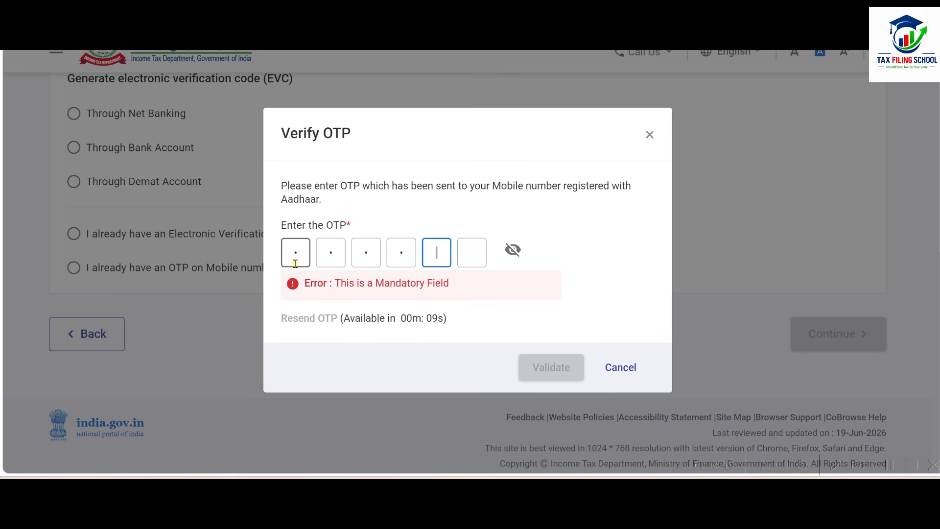
left_click(547, 350)
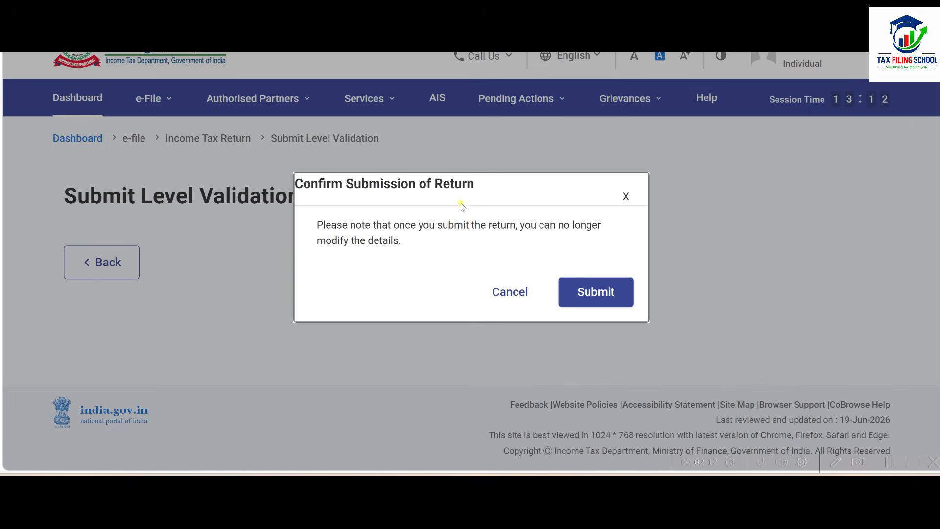
Confirm the submission of the return and proceed to the final e-verification page.
left_click(606, 293)
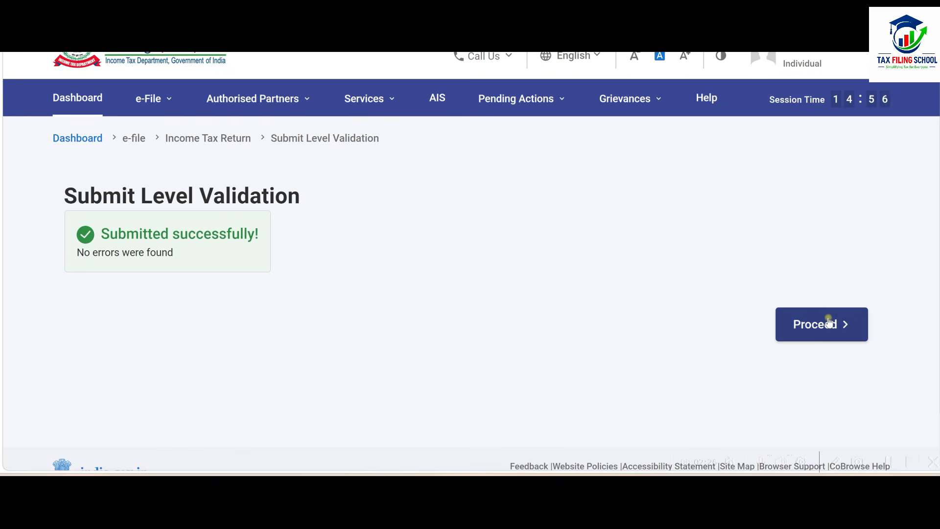
left_click(823, 337)
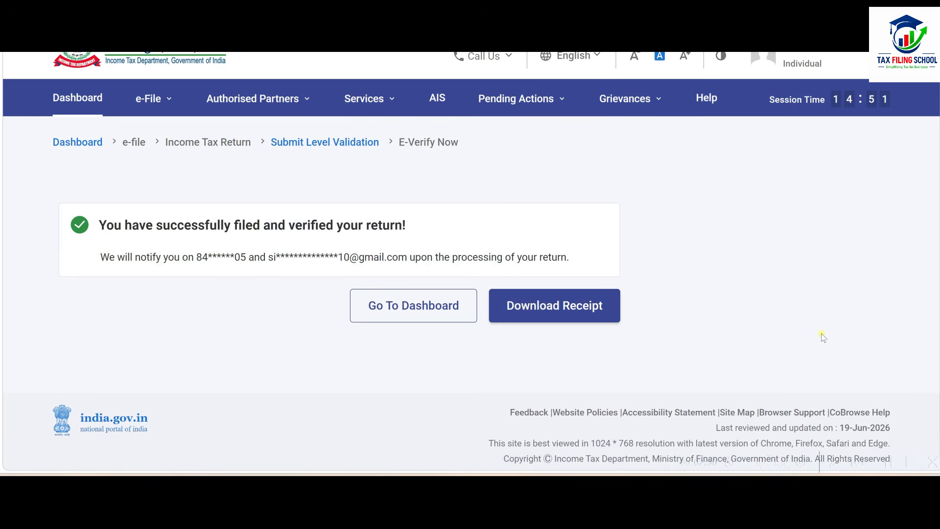